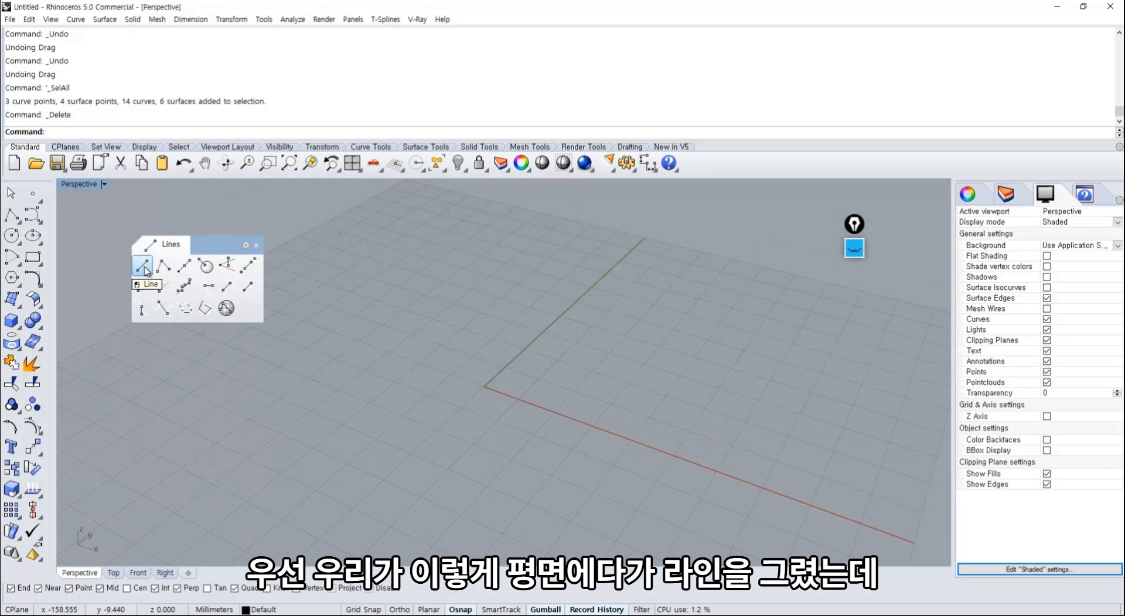
# Step: Draw a freehand line on the ground plane that passes close to the origin
pyautogui.click(142, 267)
pyautogui.click(314, 416)
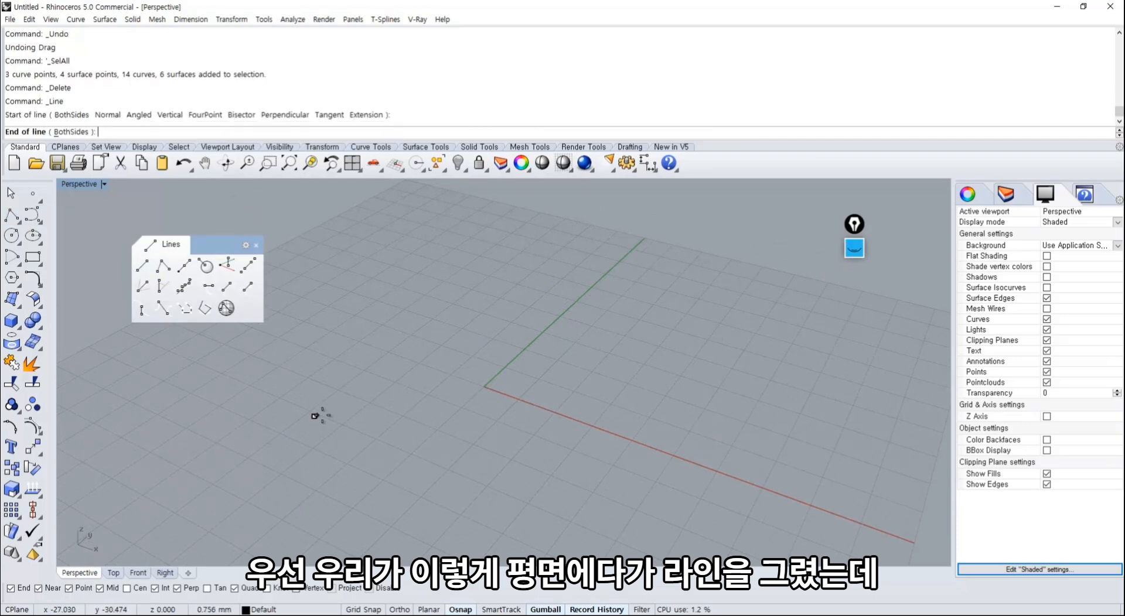
pyautogui.click(642, 355)
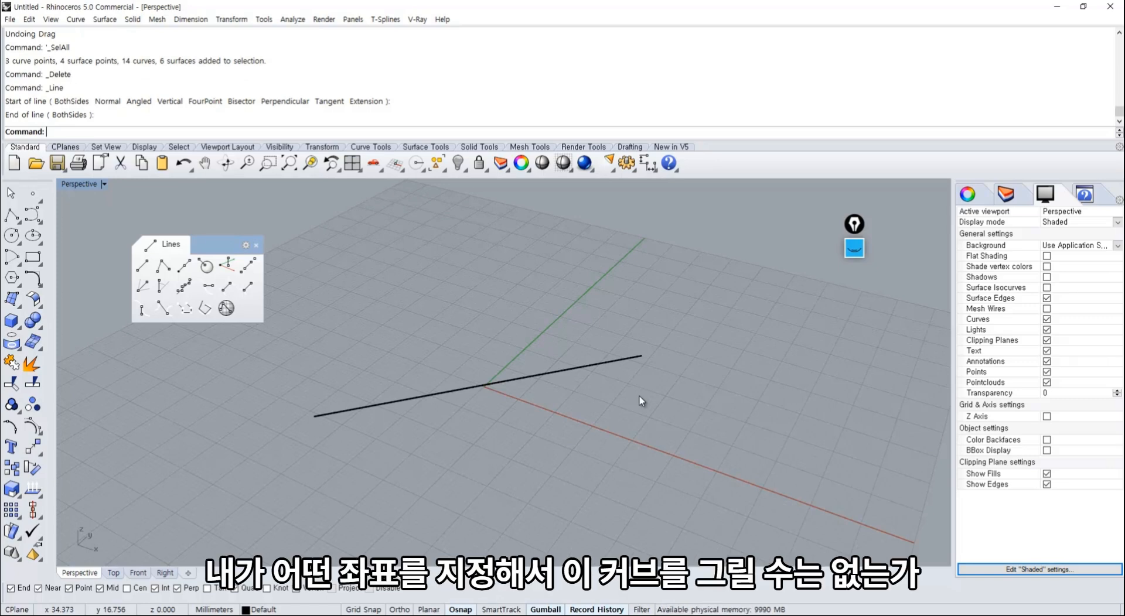
# Step: Select the line, zoom the view to it, and clear the selection
pyautogui.moveTo(638, 396); pyautogui.dragTo(564, 462, button='right')
pyautogui.moveTo(488, 385); pyautogui.dragTo(462, 353)
pyautogui.write('zs')
pyautogui.press('Return')
pyautogui.scroll(-5, 480, 360)
pyautogui.moveTo(480, 360); pyautogui.dragTo(428, 439, button='right')
pyautogui.click(451, 458)
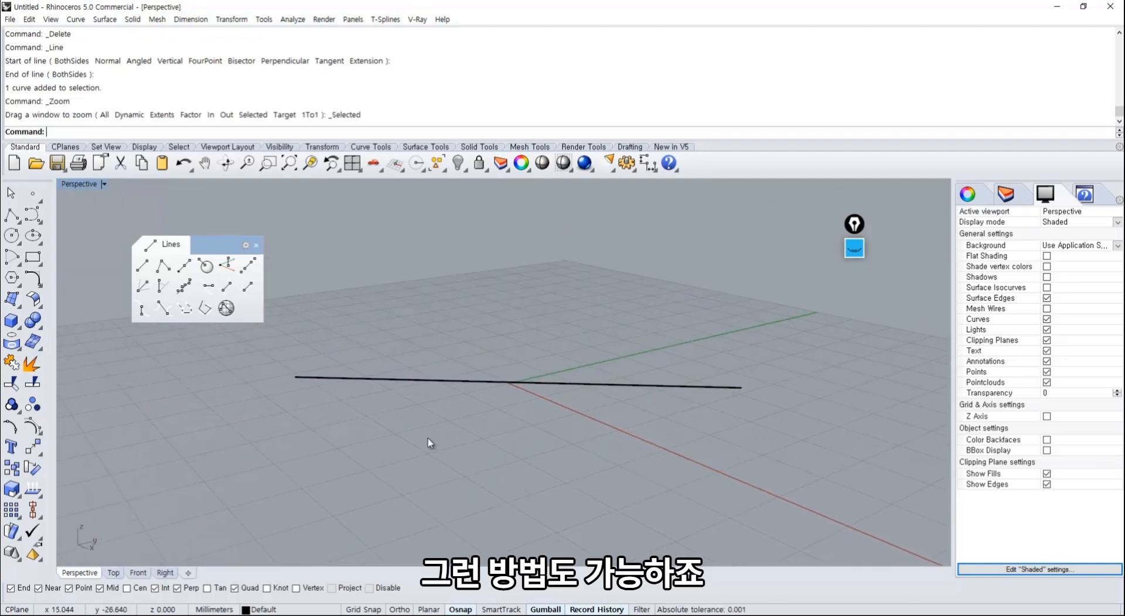
# Step: Draw a line by coordinates from 0,0,0 to 80,30,0
pyautogui.click(145, 266)
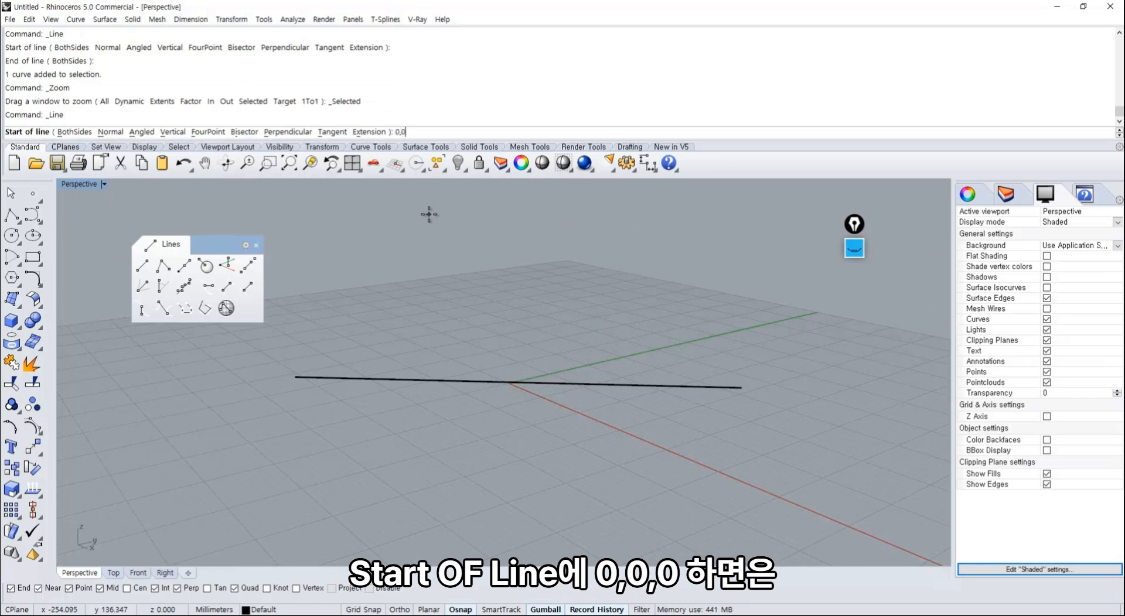
pyautogui.write('0,0,0')
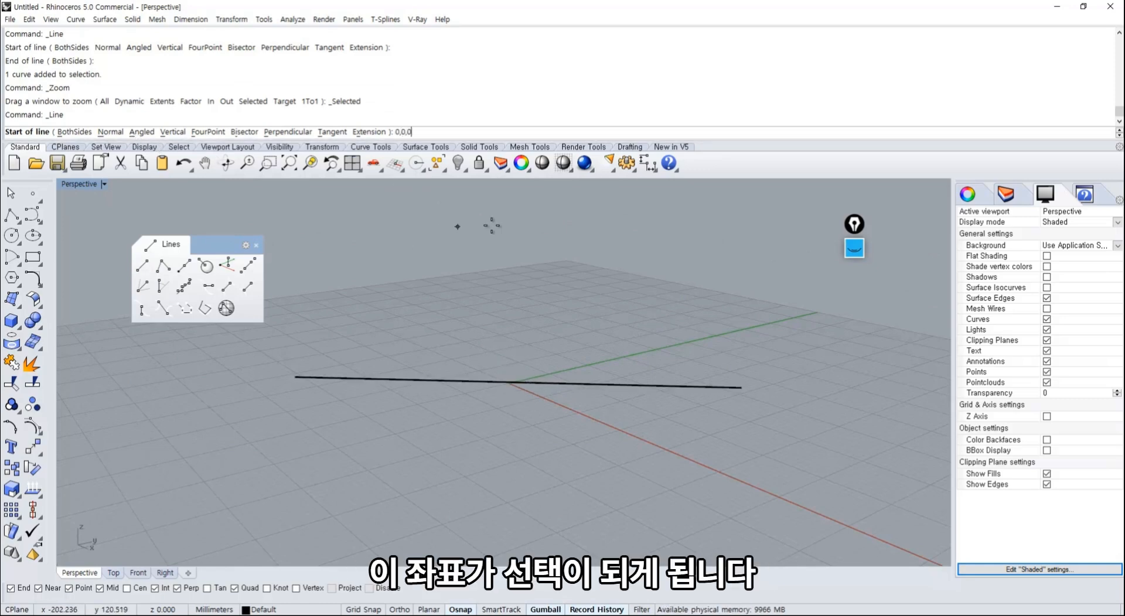
pyautogui.press('Return')
pyautogui.moveTo(550, 295); pyautogui.dragTo(586, 353, button='right')
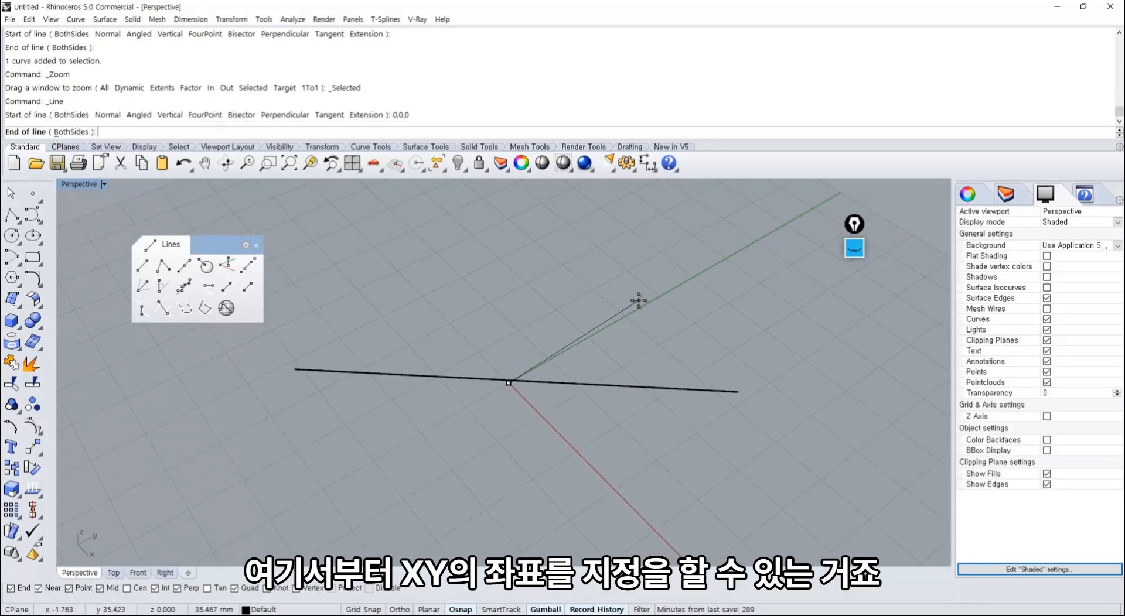
pyautogui.moveTo(638, 301); pyautogui.dragTo(574, 485, button='right')
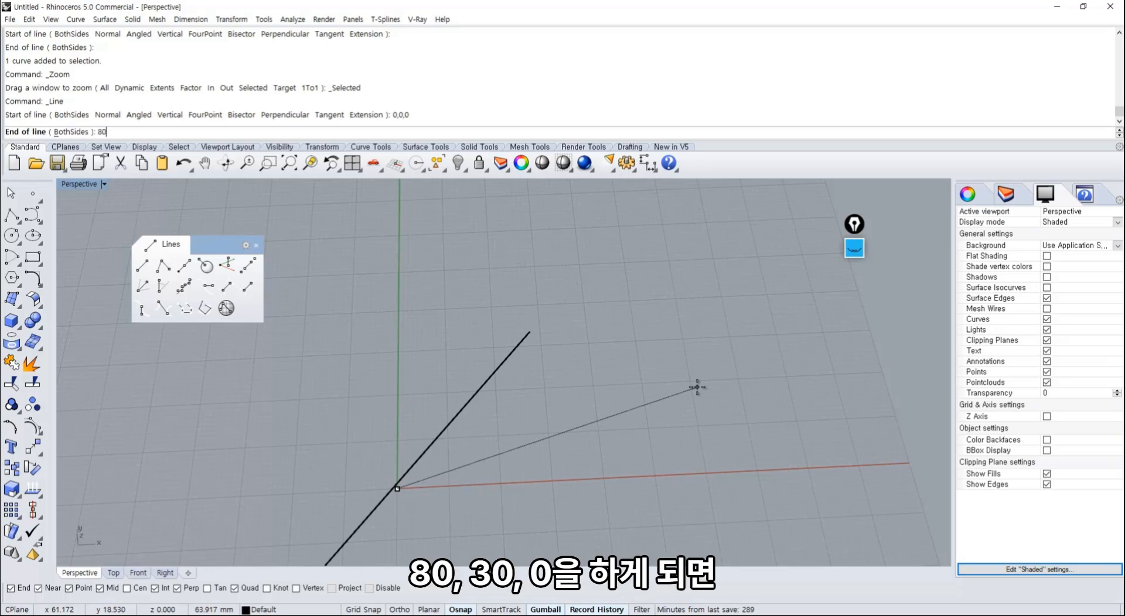
pyautogui.write(',30,0')
pyautogui.press('Return')
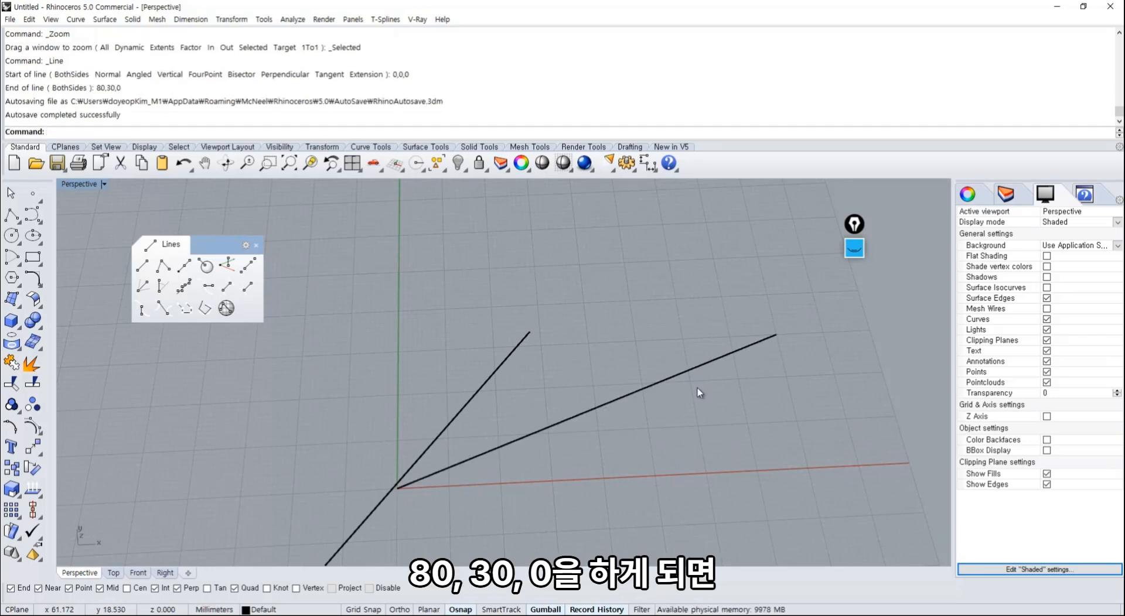
# Step: Move both lines together away from the origin, toward the far side of the ground plane
pyautogui.click(691, 369)
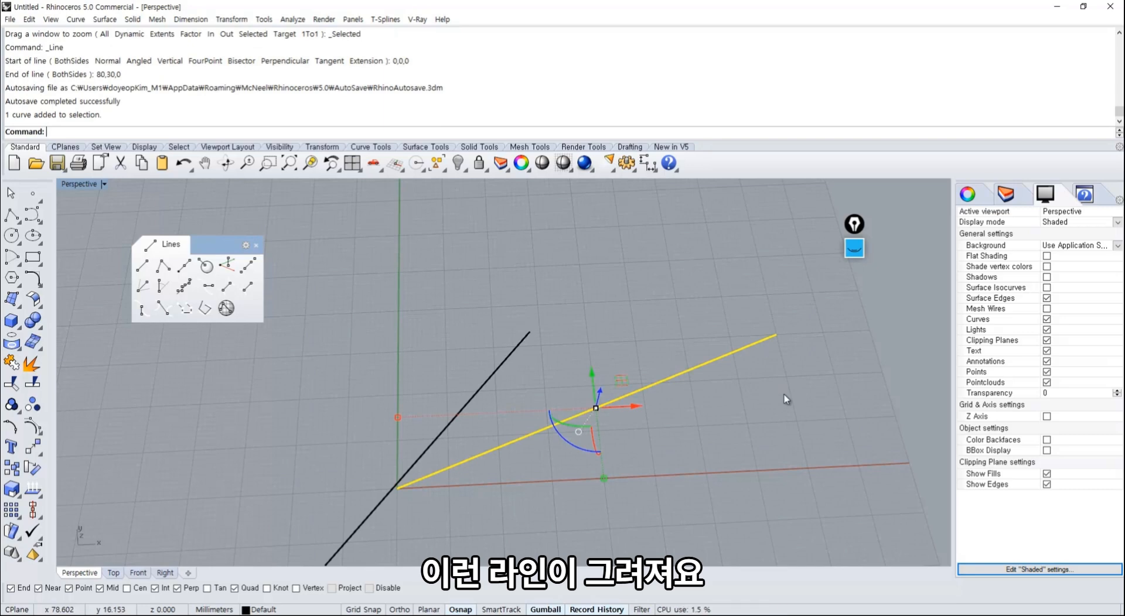
pyautogui.moveTo(784, 395); pyautogui.dragTo(498, 483, button='right')
pyautogui.press('Escape')
pyautogui.hotkey('ctrl', 'a')
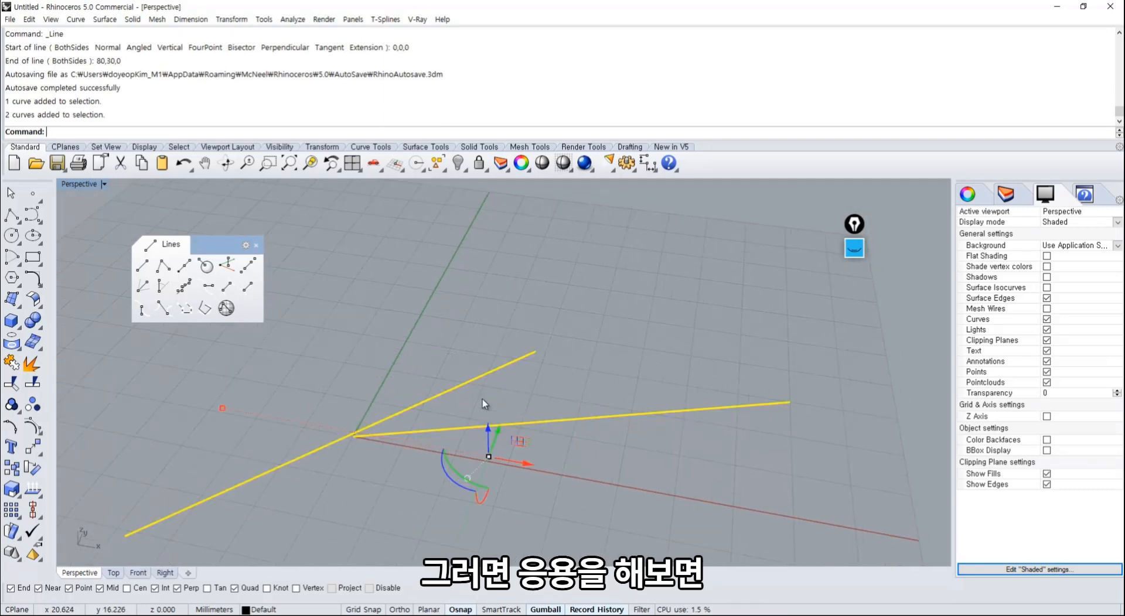
pyautogui.moveTo(540, 420); pyautogui.dragTo(424, 356)
pyautogui.keyDown('shift'); pyautogui.moveTo(425, 356); pyautogui.dragTo(405, 366, button='right'); pyautogui.keyUp('shift')
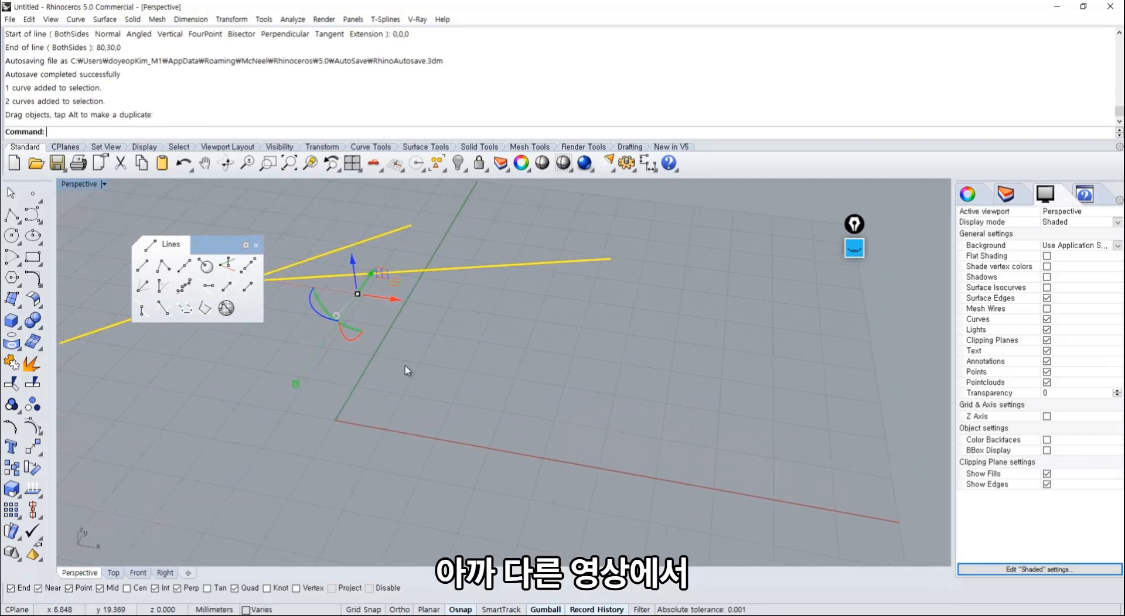
pyautogui.click(404, 378)
pyautogui.click(142, 267)
pyautogui.click(190, 399)
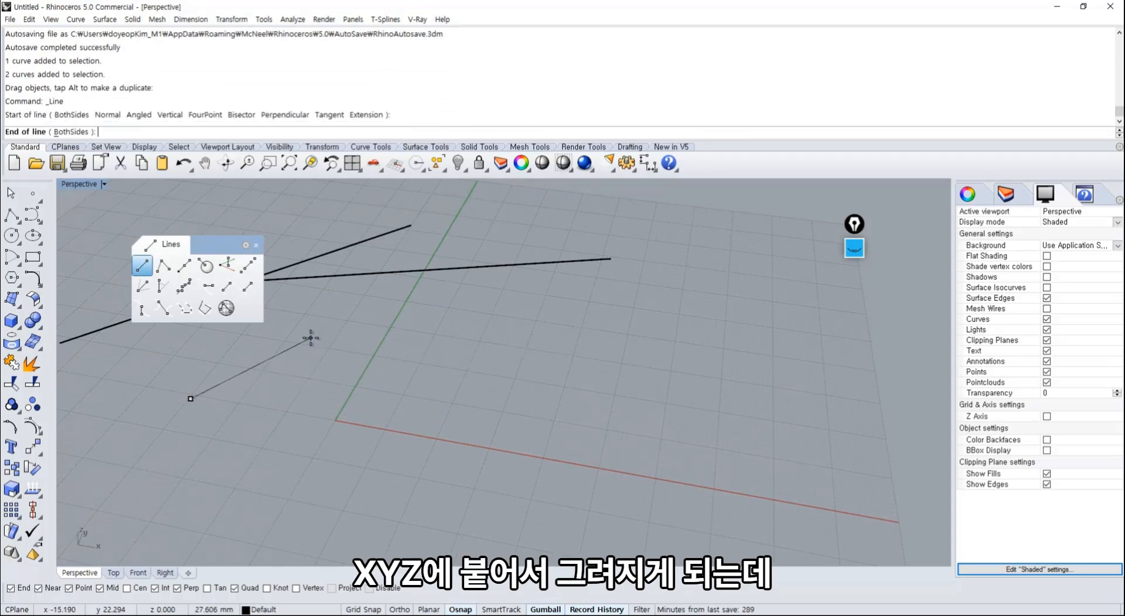
pyautogui.press('Escape')
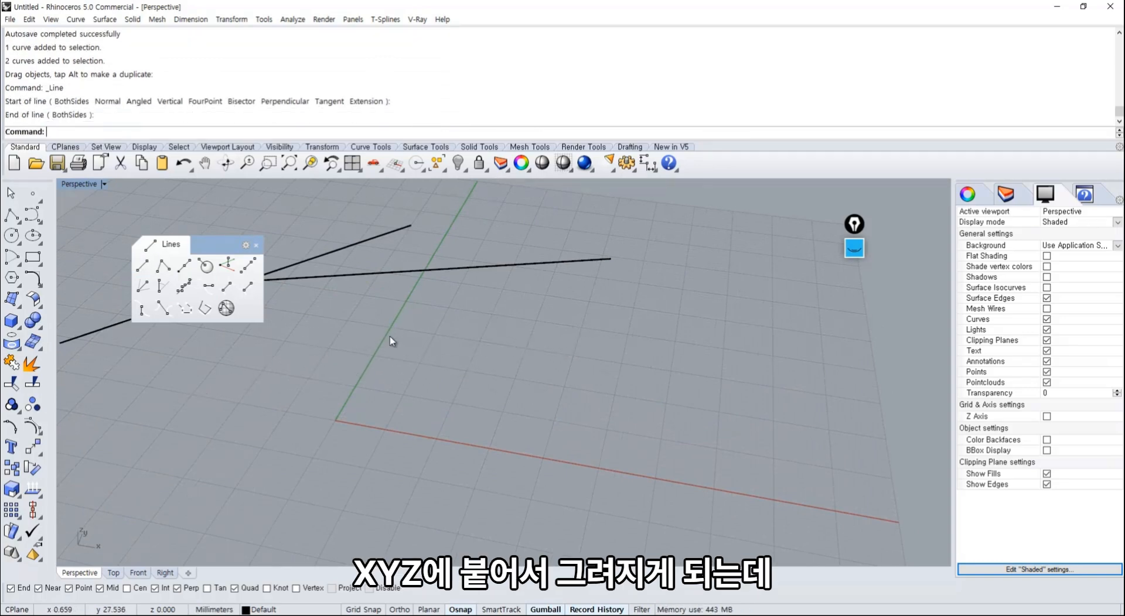
# Step: Draw a line rising into space by coordinates from 0,0,0 to 20,20,20
pyautogui.moveTo(389, 337)
pyautogui.mouseDown(button='right')
pyautogui.moveTo(397, 360)
pyautogui.moveTo(375, 345)
pyautogui.moveTo(406, 326)
pyautogui.moveTo(384, 336)
pyautogui.mouseUp(button='right')
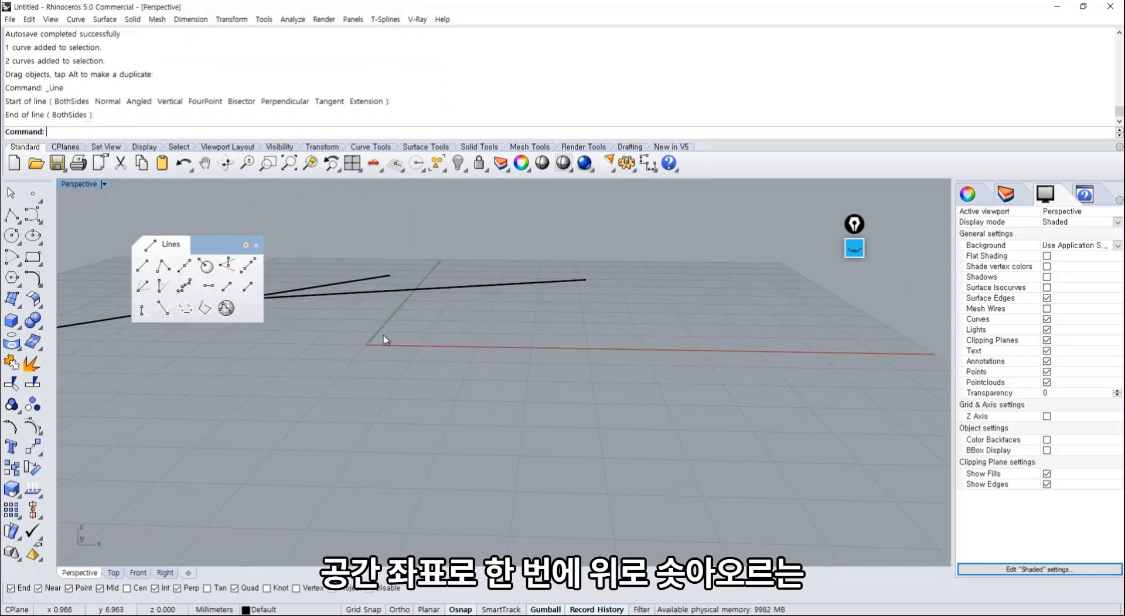
pyautogui.moveTo(486, 222); pyautogui.dragTo(400, 305, button='right')
pyautogui.click(142, 266)
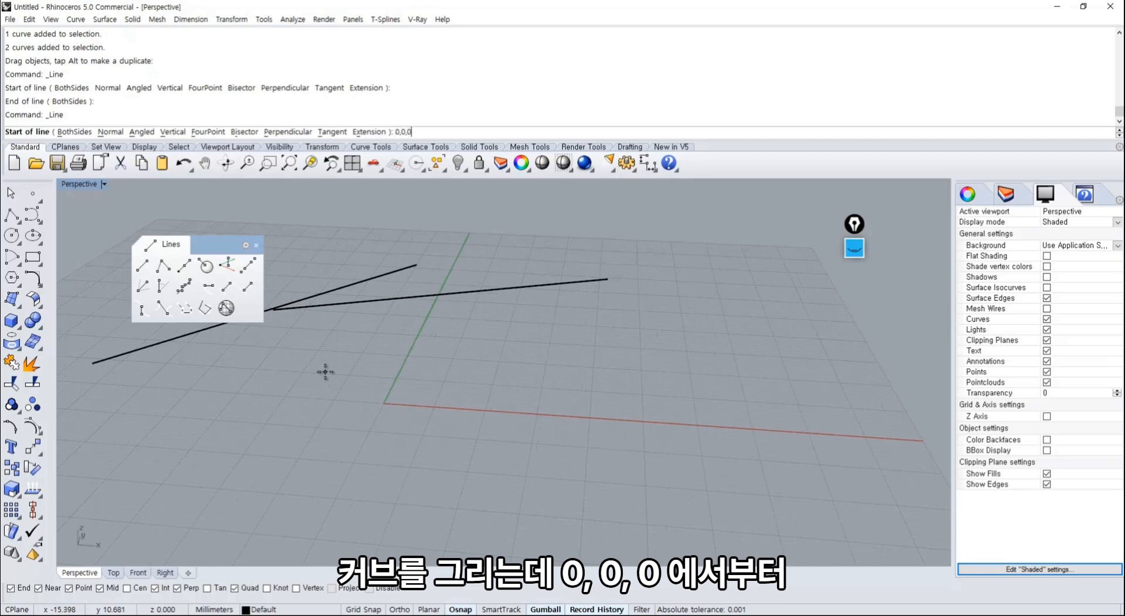
pyautogui.press('Return')
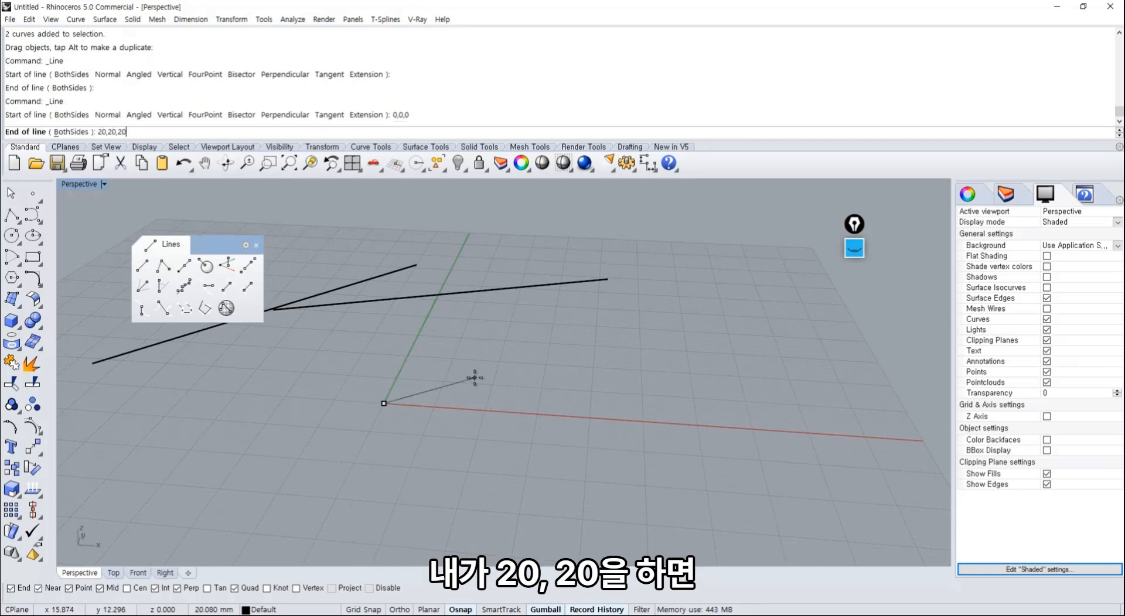
pyautogui.moveTo(434, 421); pyautogui.dragTo(433, 432, button='right')
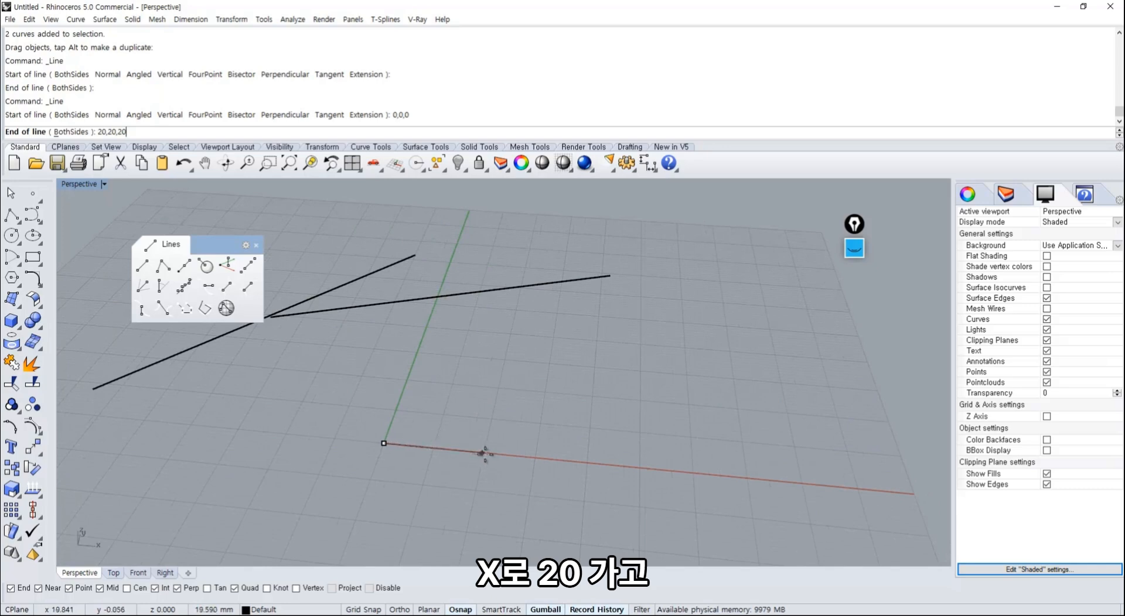
pyautogui.moveTo(495, 384); pyautogui.dragTo(449, 336, button='right')
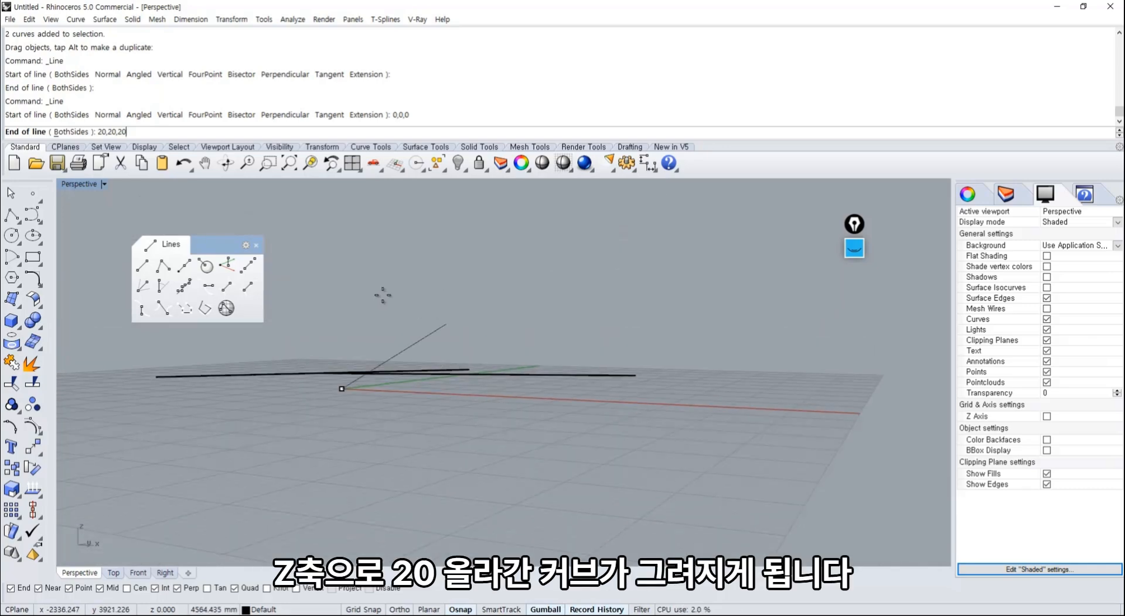
pyautogui.press('Return')
# Step: Delete all the lines in the scene
pyautogui.moveTo(377, 324); pyautogui.dragTo(663, 508, button='right')
pyautogui.hotkey('ctrl', 'a')
pyautogui.press('Delete')
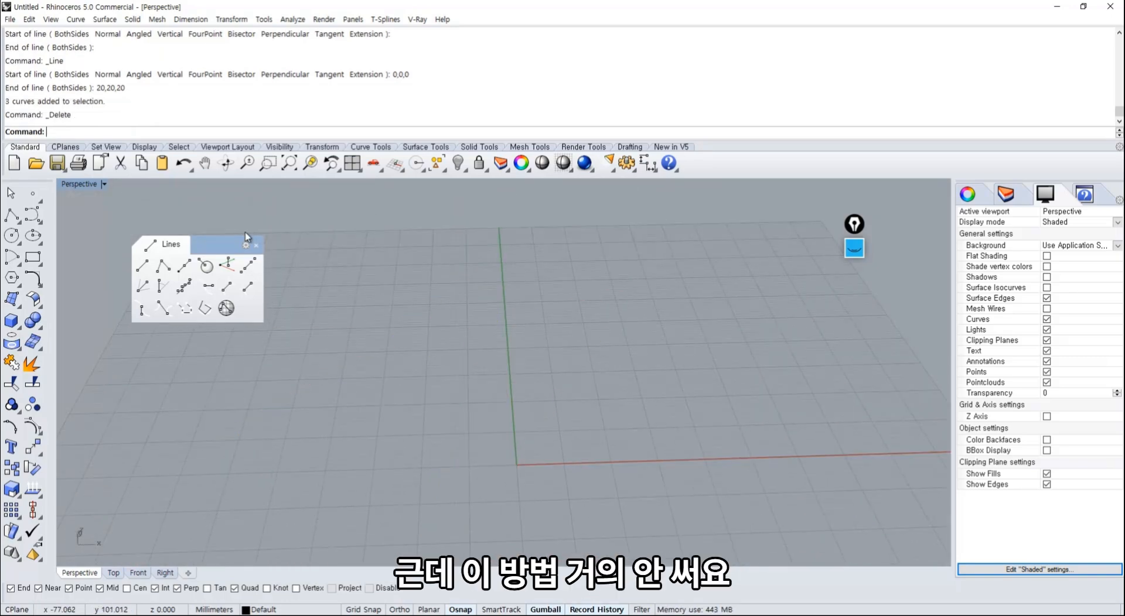
# Step: Try a new line from 0,0,0 to 20,20,20 and undo it
pyautogui.moveTo(221, 245); pyautogui.dragTo(210, 235)
pyautogui.click(130, 256)
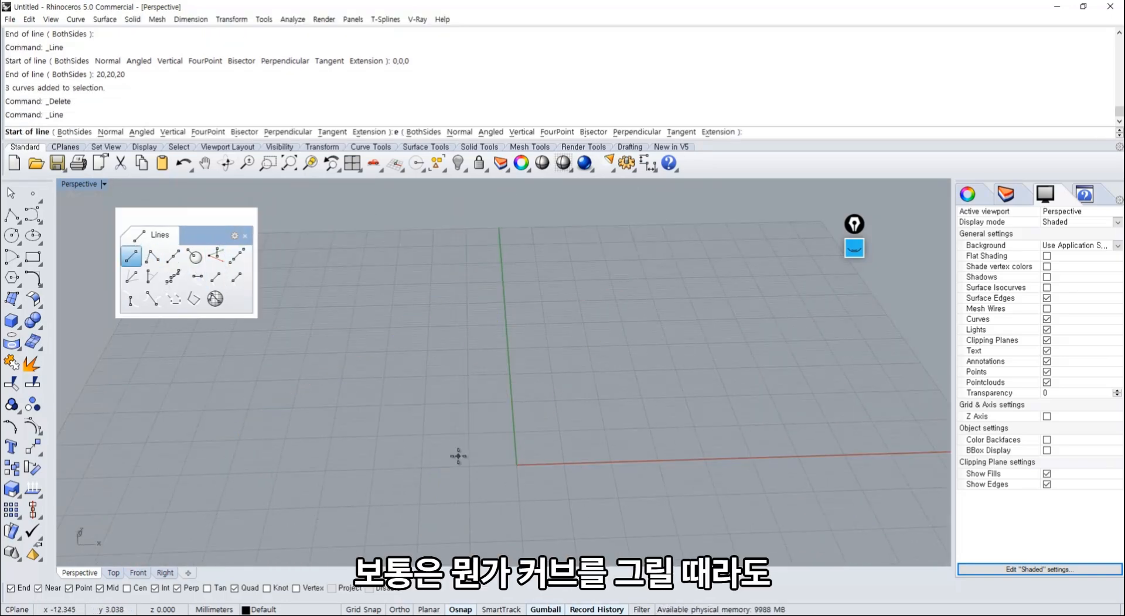
pyautogui.moveTo(457, 455); pyautogui.dragTo(461, 486, button='right')
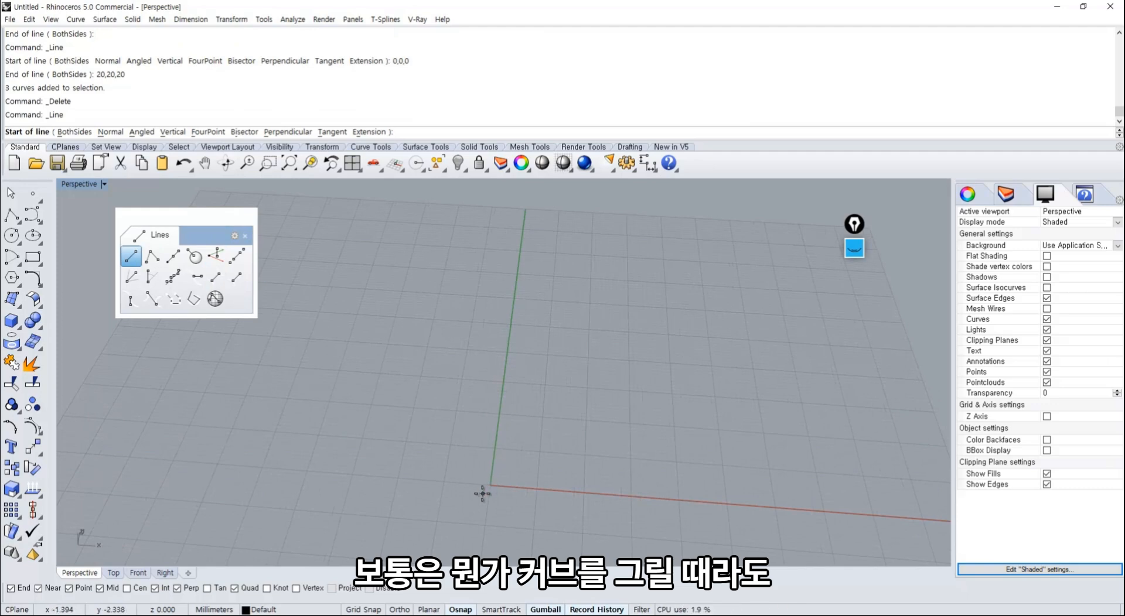
pyautogui.write('0,0,0')
pyautogui.press('Return')
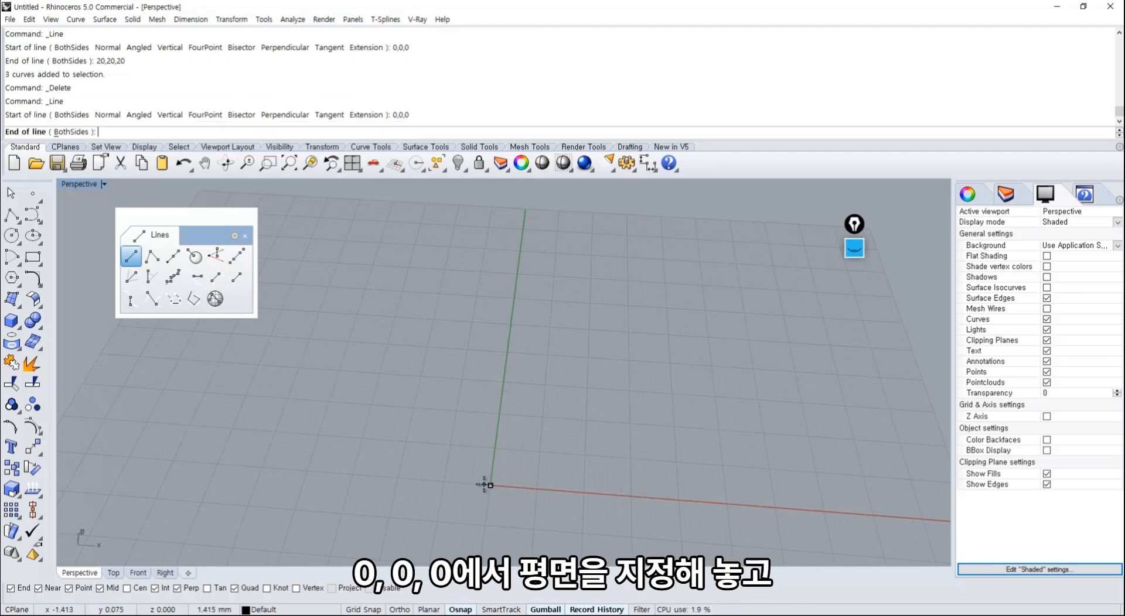
pyautogui.write('20,20,20')
pyautogui.press('Return')
pyautogui.moveTo(484, 485)
pyautogui.mouseDown(button='right')
pyautogui.moveTo(504, 422)
pyautogui.moveTo(510, 439)
pyautogui.moveTo(463, 394)
pyautogui.mouseUp(button='right')
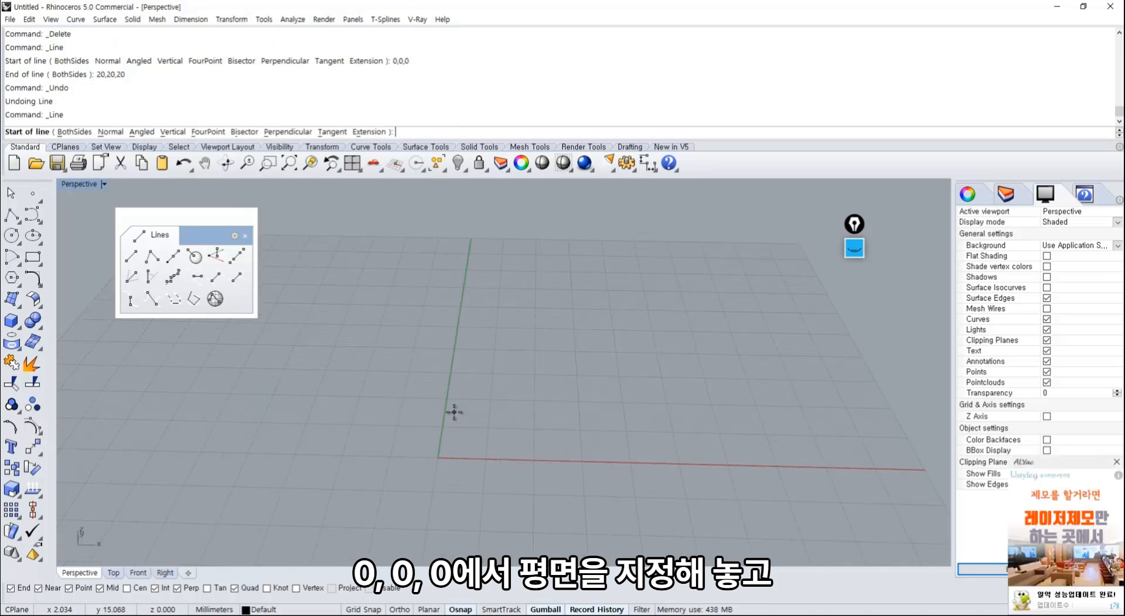
# Step: Draw a flat line by coordinates from 0,0,0 to 20,20,0
pyautogui.write('0,0,')
pyautogui.press('Return')
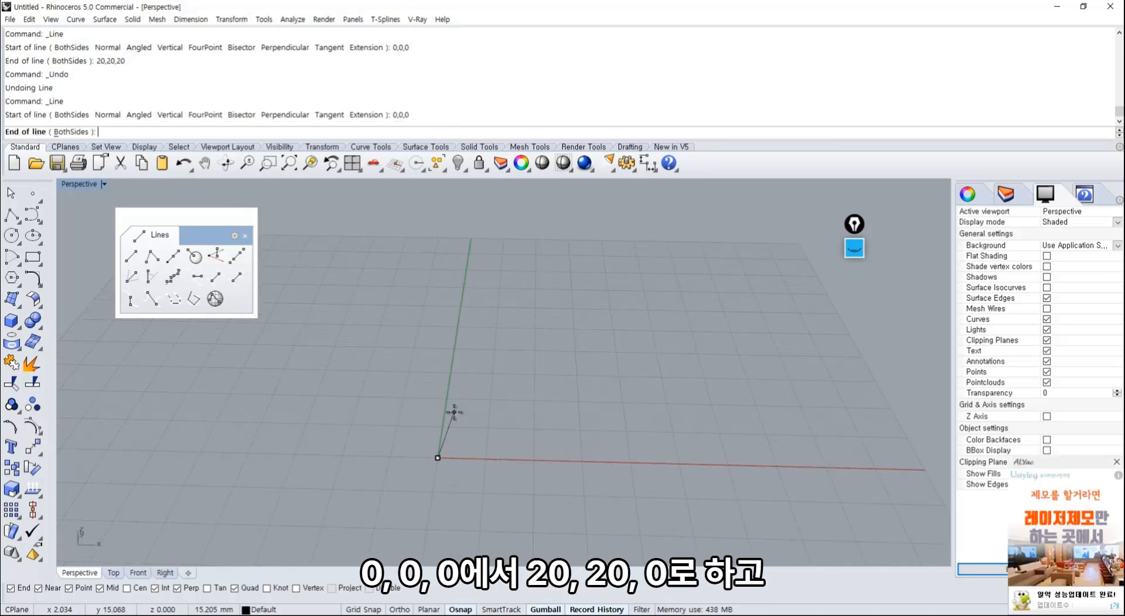
pyautogui.write('20,20,0')
pyautogui.press('Return')
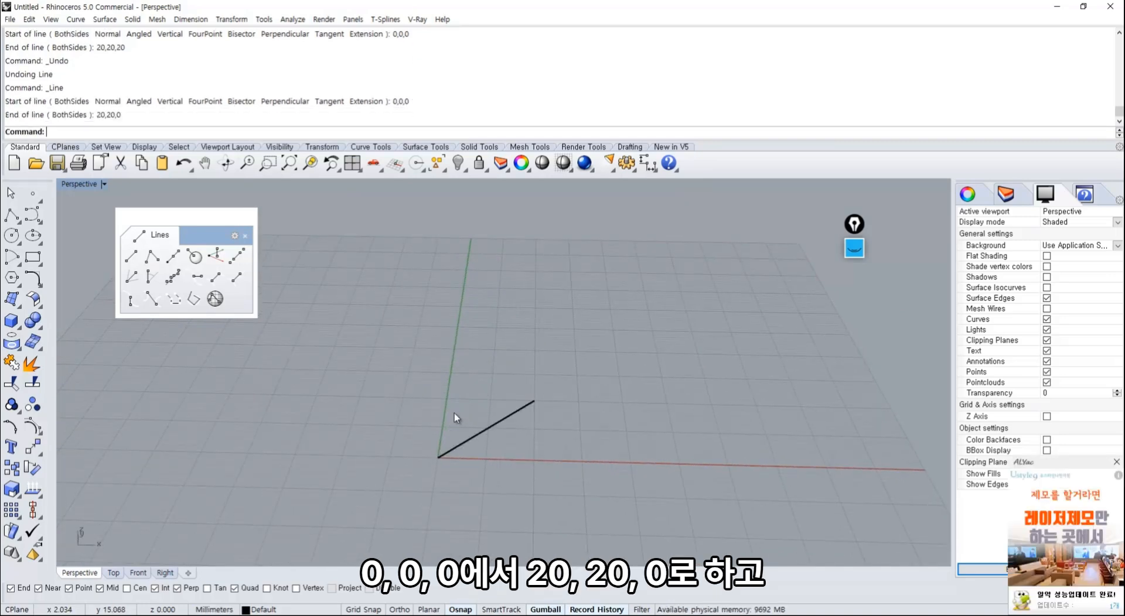
# Step: Show the line's control points and raise its far end point by 20 along Z
pyautogui.click(477, 436)
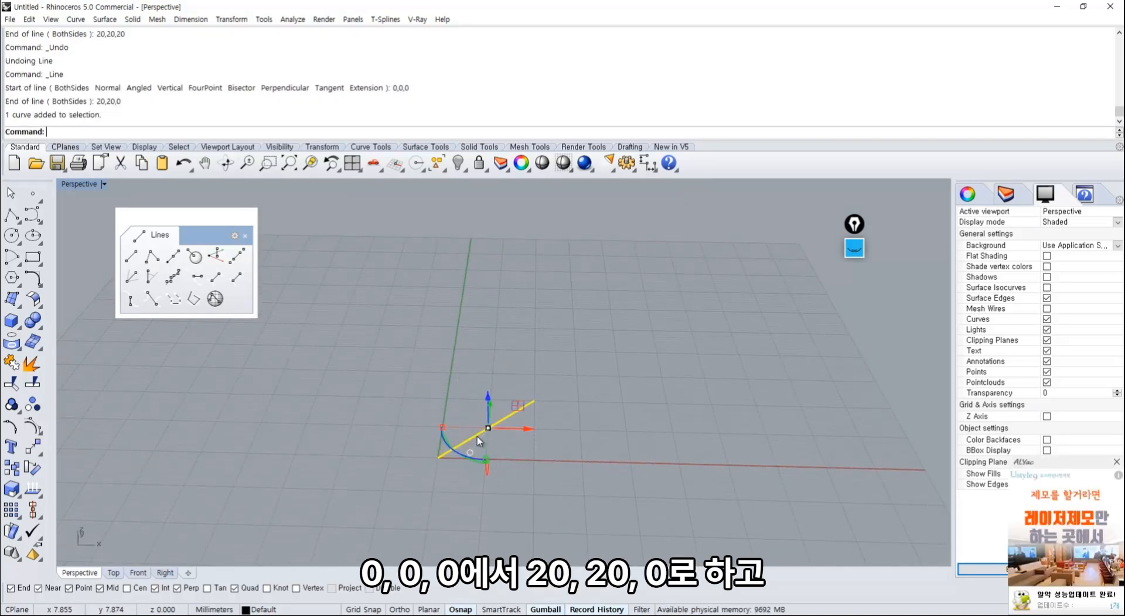
pyautogui.click(33, 426)
pyautogui.click(532, 399)
pyautogui.moveTo(557, 466); pyautogui.dragTo(498, 391, button='right')
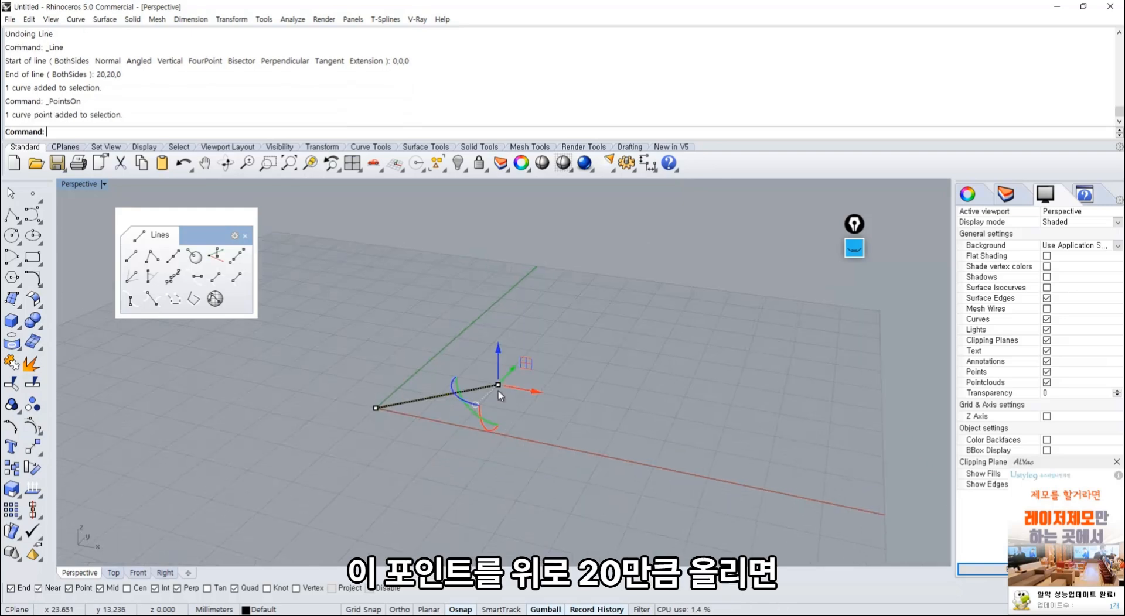
pyautogui.click(500, 354)
pyautogui.write('20')
pyautogui.press('Return')
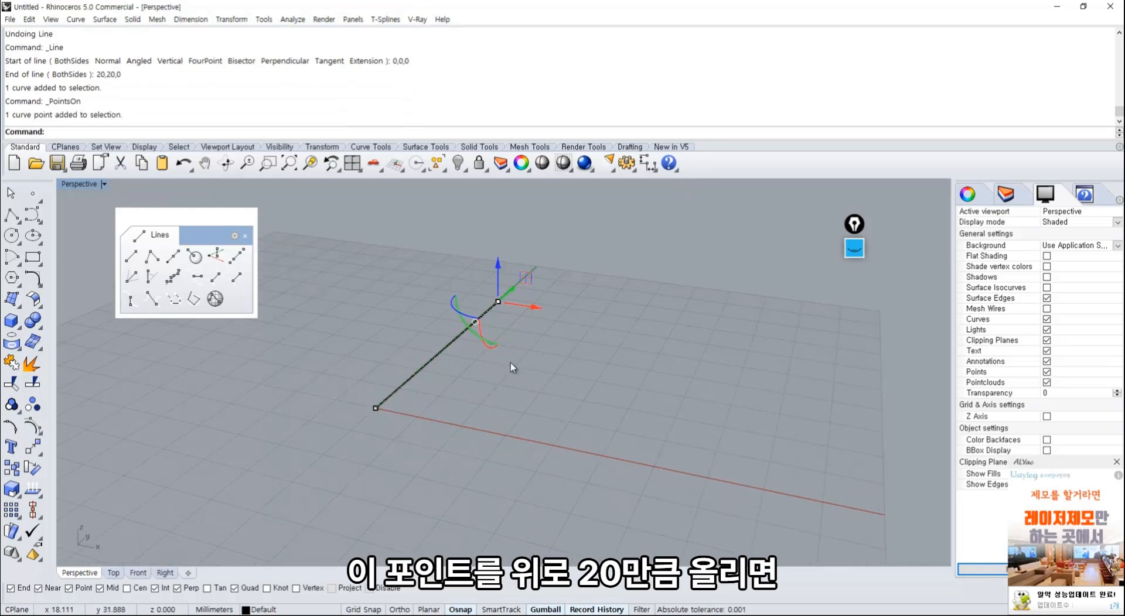
pyautogui.moveTo(511, 363); pyautogui.dragTo(554, 361, button='right')
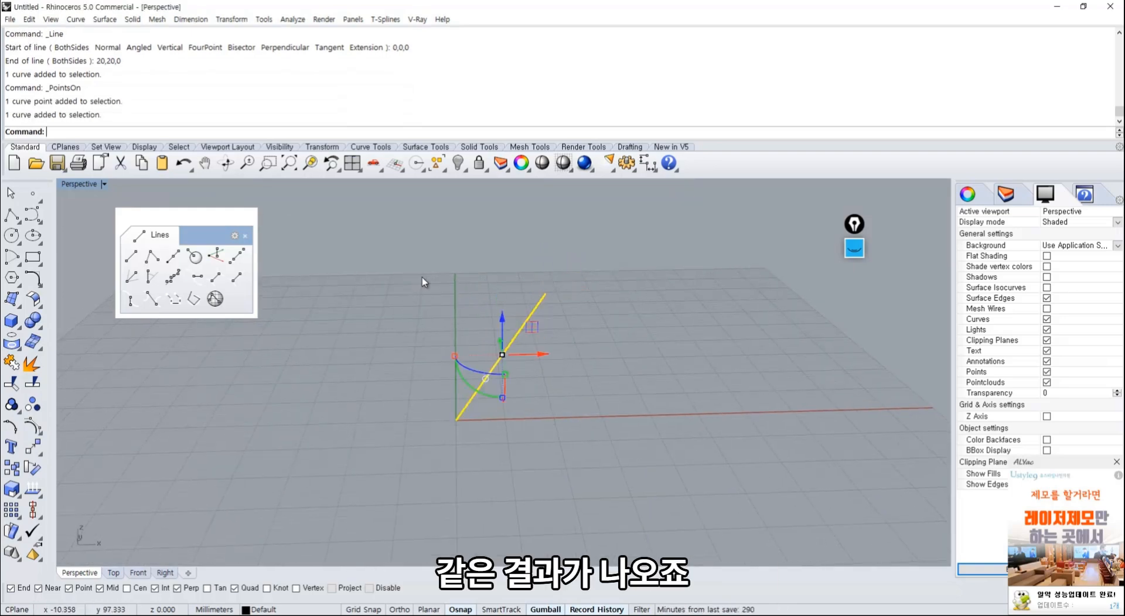
# Step: Delete the raised line and close the floating Lines palette
pyautogui.press('Delete')
pyautogui.moveTo(421, 276); pyautogui.dragTo(336, 385, button='right')
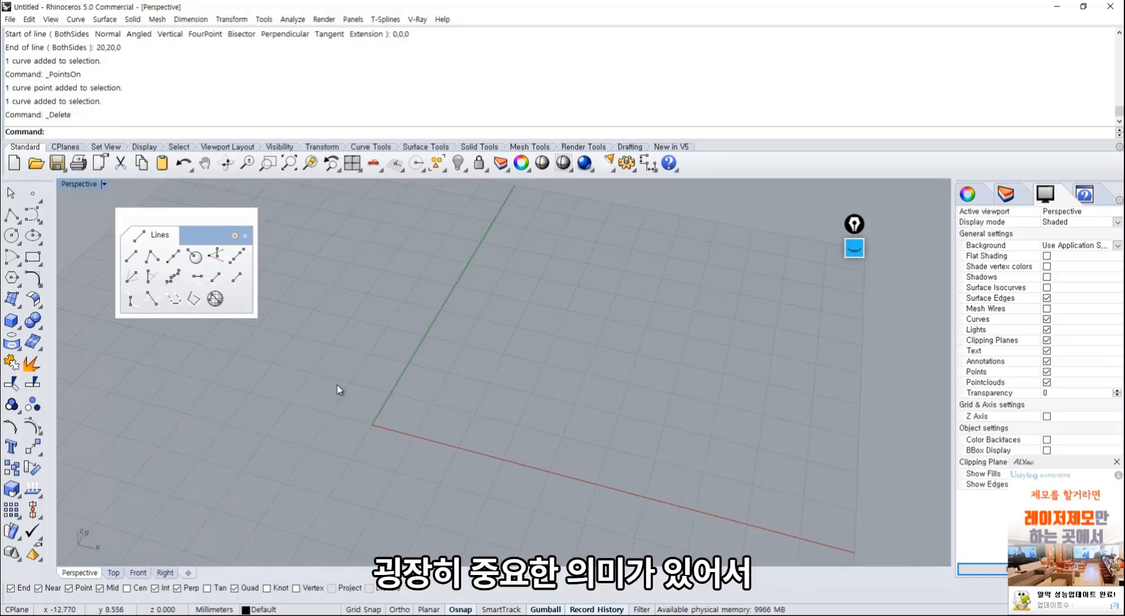
pyautogui.moveTo(210, 235); pyautogui.dragTo(249, 223)
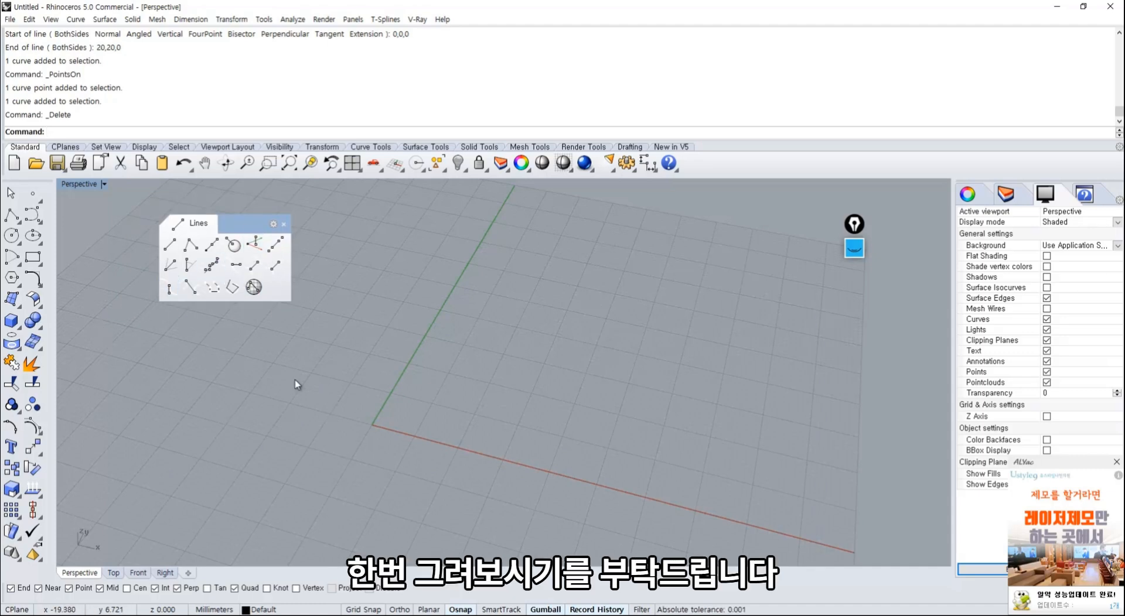
pyautogui.click(38, 222)
pyautogui.moveTo(245, 229); pyautogui.dragTo(228, 228)
pyautogui.click(266, 223)
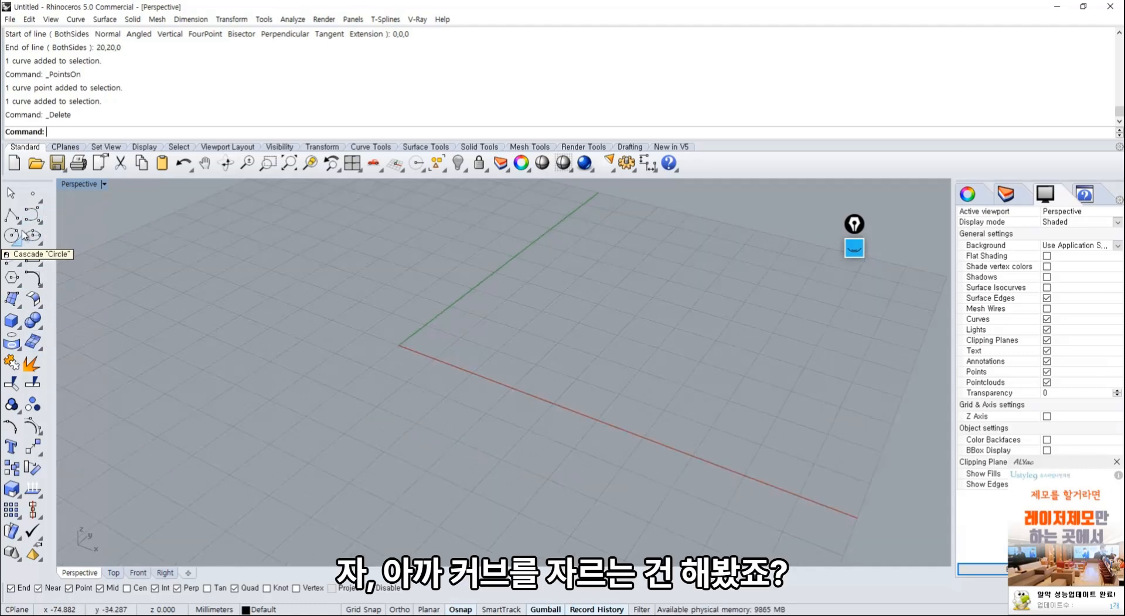
# Step: Draw a freehand S-shaped degree 3 control-point curve on the ground plane, crossing the red X axis
pyautogui.click(33, 217)
pyautogui.click(437, 271)
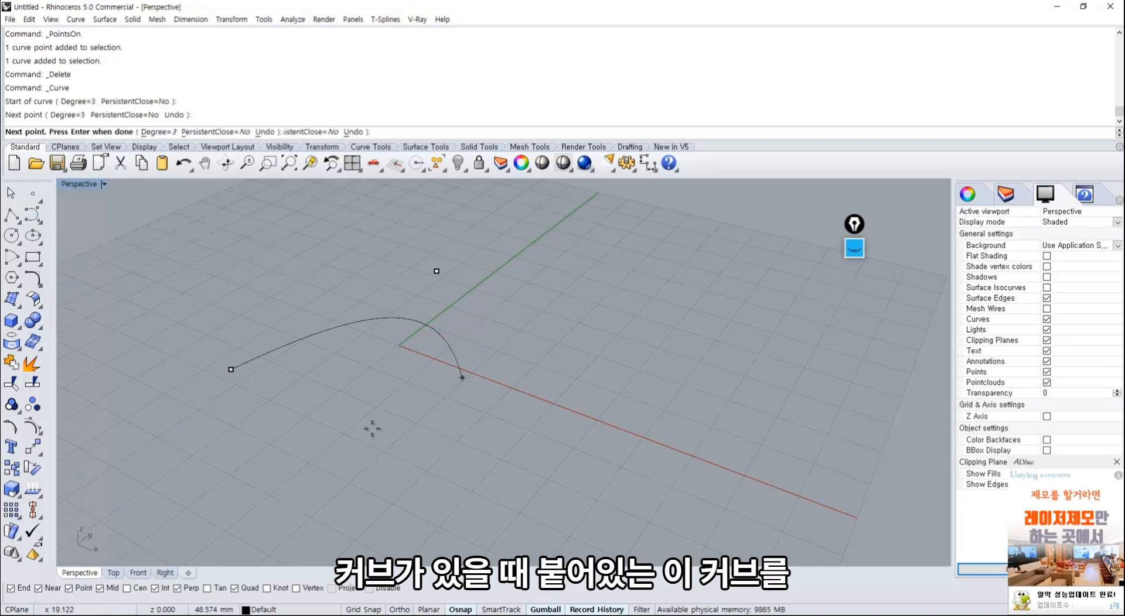
pyautogui.click(372, 427)
pyautogui.click(373, 491)
pyautogui.click(545, 427)
pyautogui.click(603, 332)
pyautogui.click(636, 297)
pyautogui.rightClick(636, 297)
pyautogui.moveTo(636, 297); pyautogui.dragTo(445, 363, button='right')
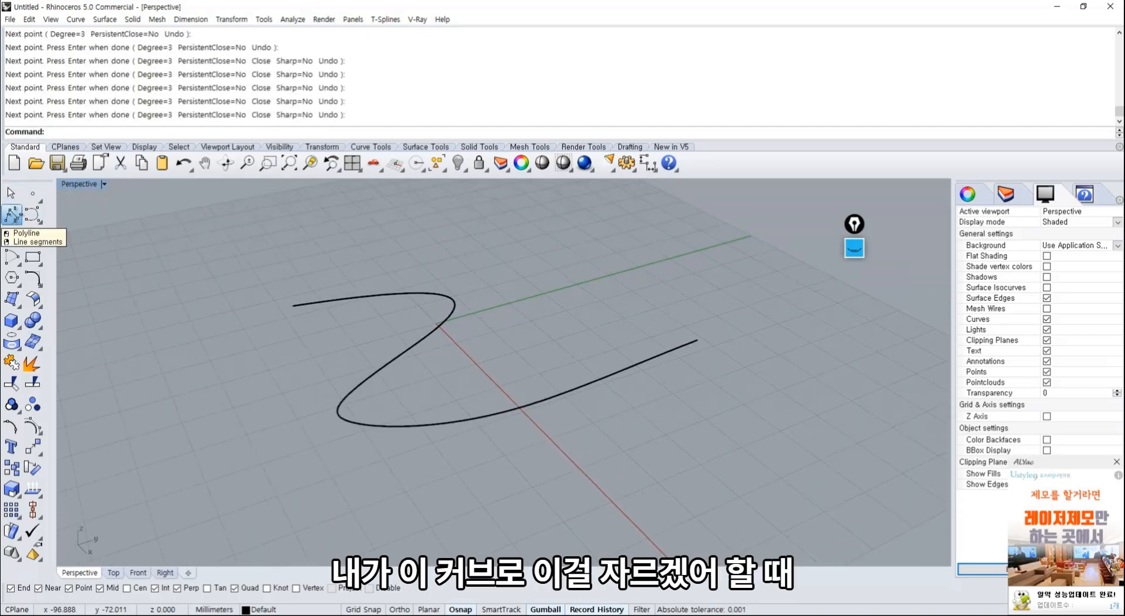
# Step: Draw a straight single-segment polyline that crosses the S-shaped curve
pyautogui.click(21, 218)
pyautogui.click(531, 300)
pyautogui.click(267, 373)
pyautogui.rightClick(315, 423)
pyautogui.moveTo(351, 410); pyautogui.dragTo(444, 418, button='right')
pyautogui.click(450, 448)
pyautogui.click(463, 411)
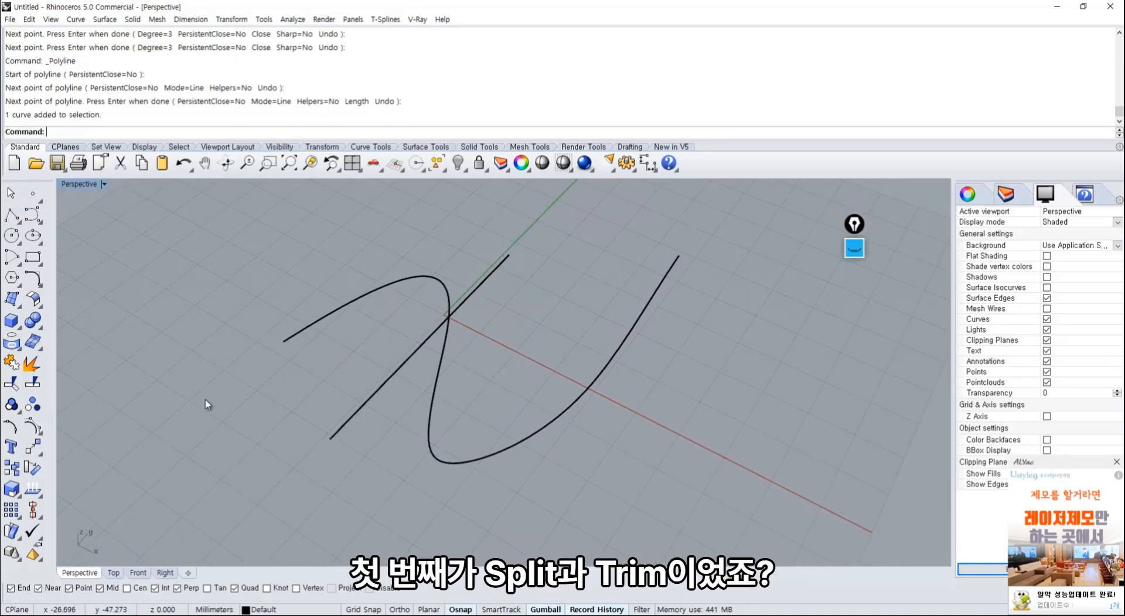
# Step: Trim away the straight line's longer part on the near side of the crossing, using both curves as cutting objects, and undo the trim
pyautogui.click(14, 386)
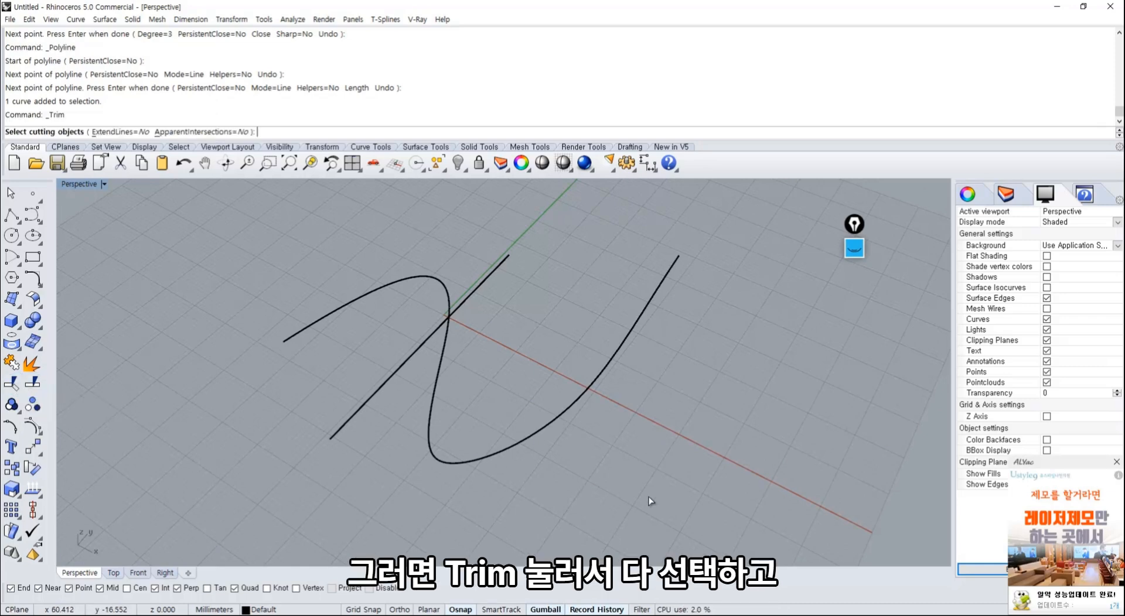
pyautogui.moveTo(648, 502); pyautogui.dragTo(210, 270)
pyautogui.press('space')
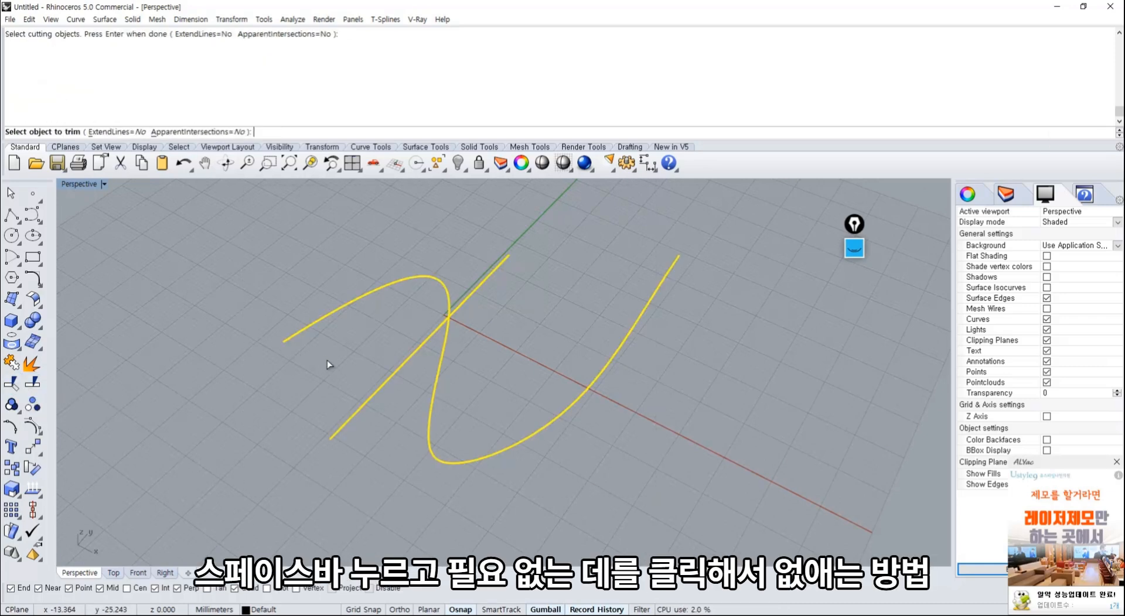
pyautogui.click(432, 337)
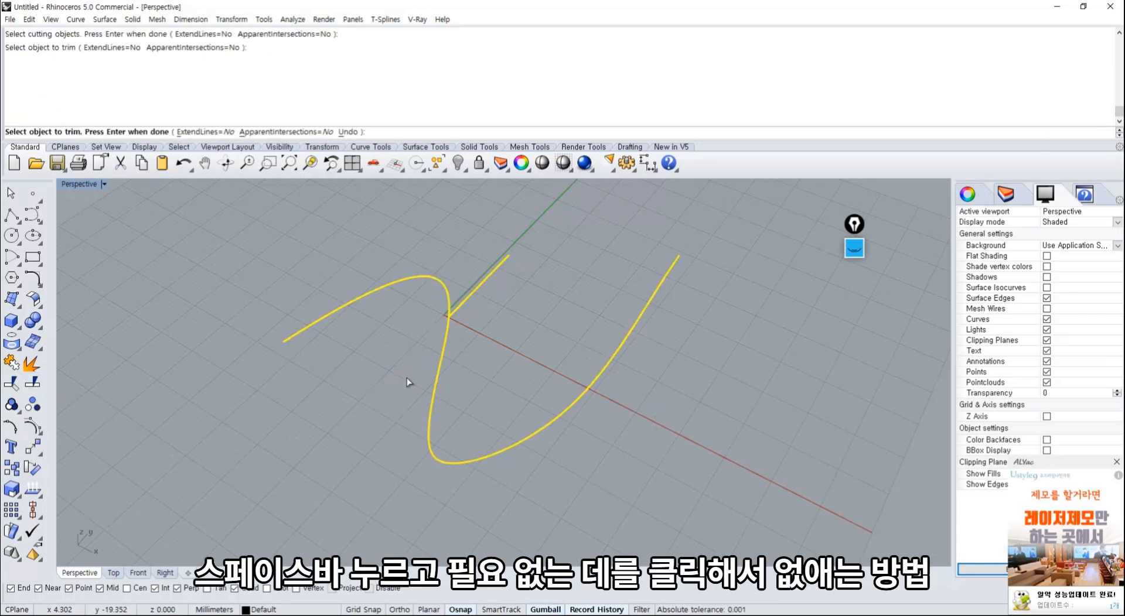
pyautogui.hotkey('ctrl', 'z')
pyautogui.press('Escape')
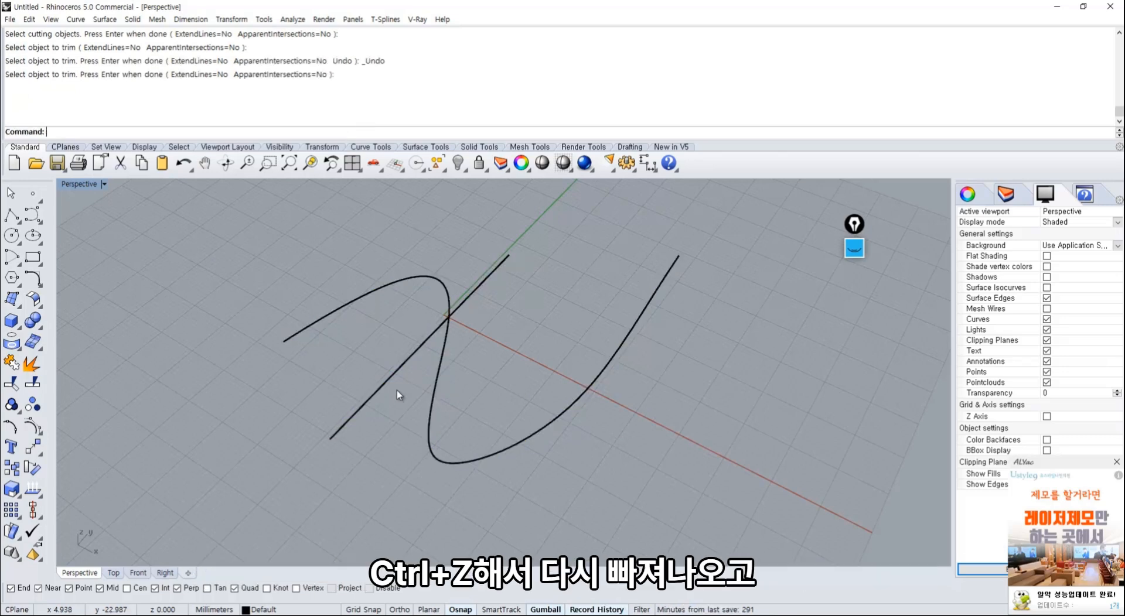
# Step: Split the S-shaped curve with the straight line as cutting object and pull the resulting pieces apart
pyautogui.click(33, 384)
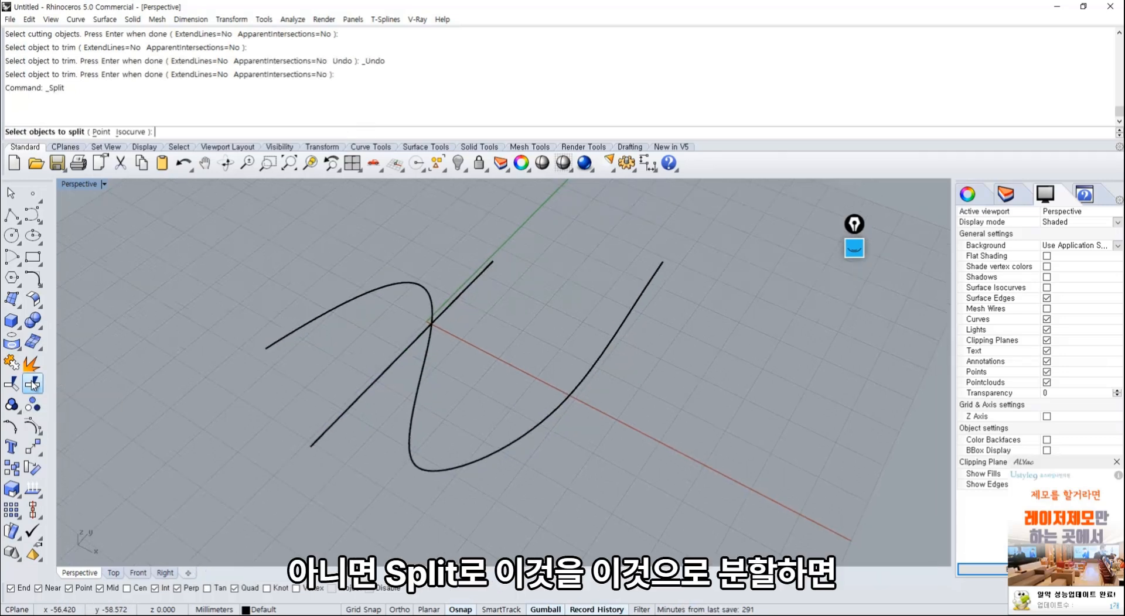
pyautogui.click(430, 349)
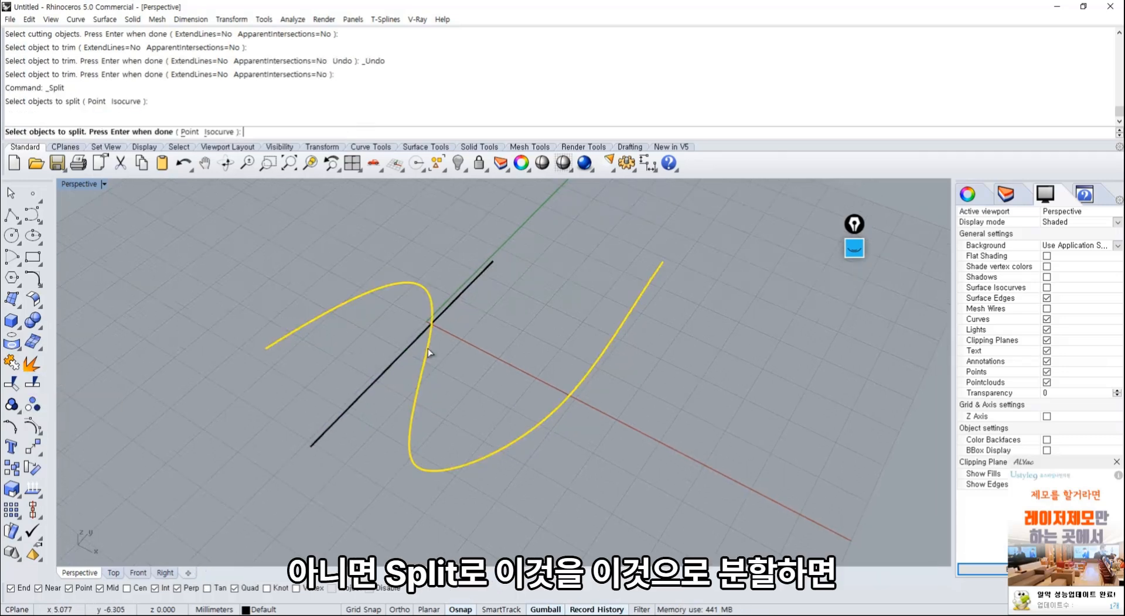
pyautogui.press('Return')
pyautogui.click(401, 359)
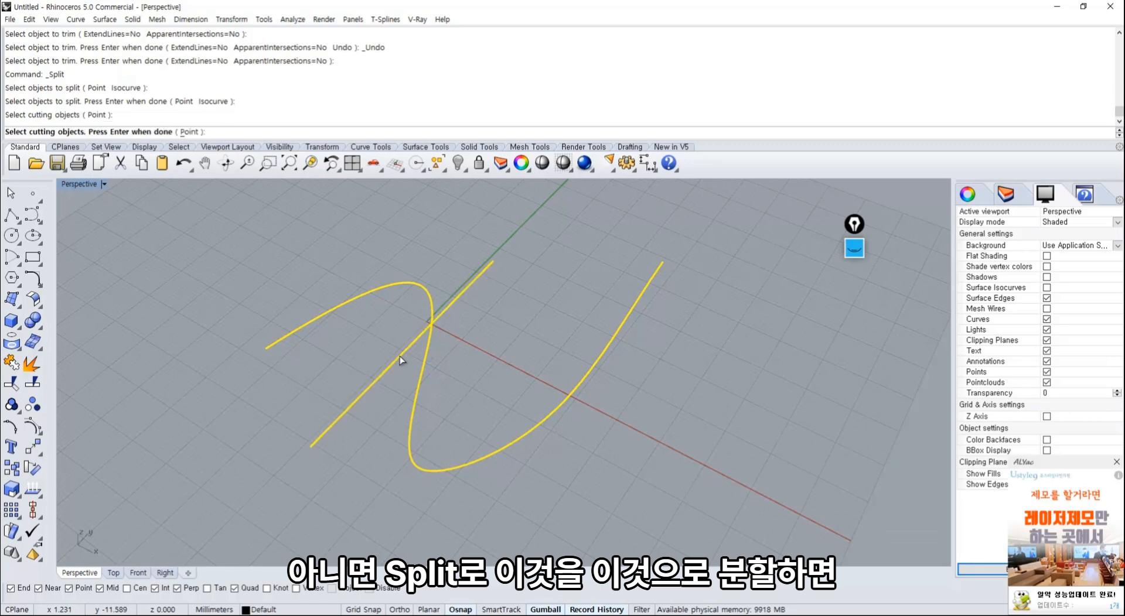
pyautogui.press('Return')
pyautogui.moveTo(421, 369); pyautogui.dragTo(464, 383)
pyautogui.moveTo(404, 283); pyautogui.dragTo(378, 273)
# Step: Undo both moves of the curve pieces and the split, and clear the selection
pyautogui.hotkey('ctrl', 'z')
pyautogui.hotkey('ctrl', 'z')
pyautogui.hotkey('ctrl', 'z')
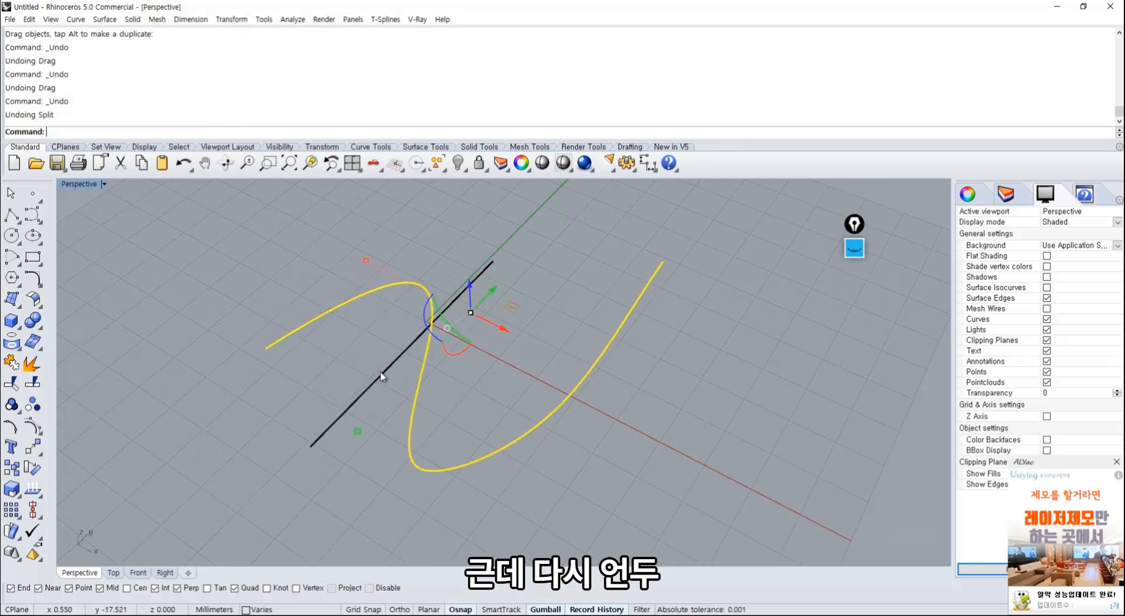
pyautogui.press('Escape')
# Step: Delete the straight line that crosses the S-shaped curve, leaving nothing selected
pyautogui.click(375, 382)
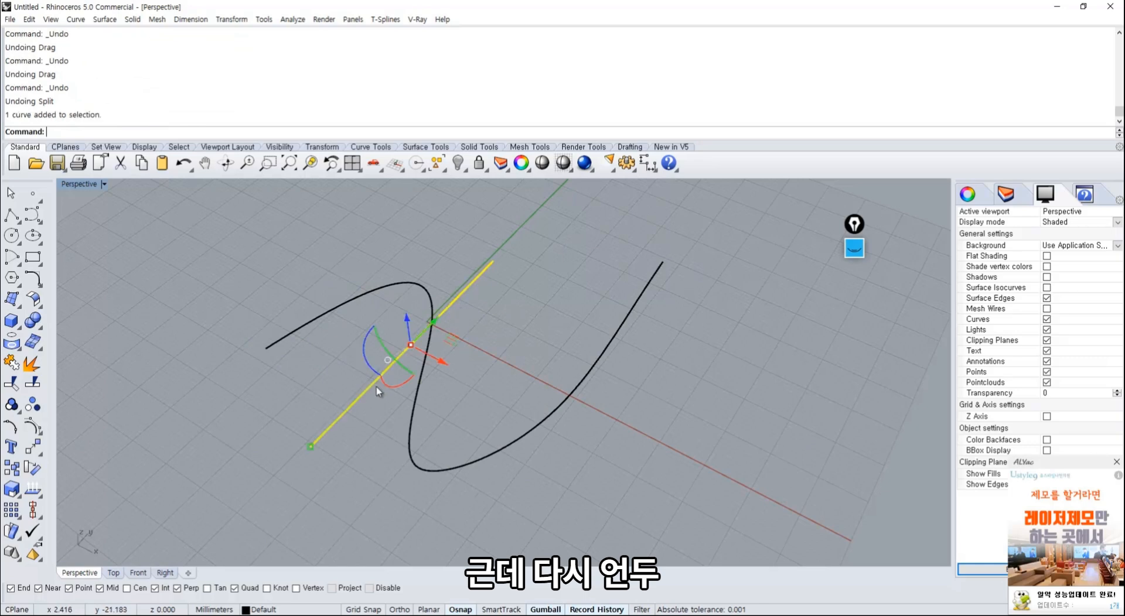
pyautogui.press('Delete')
pyautogui.moveTo(346, 380); pyautogui.dragTo(487, 338, button='right')
pyautogui.click(460, 373)
pyautogui.click(428, 431)
pyautogui.click(424, 364)
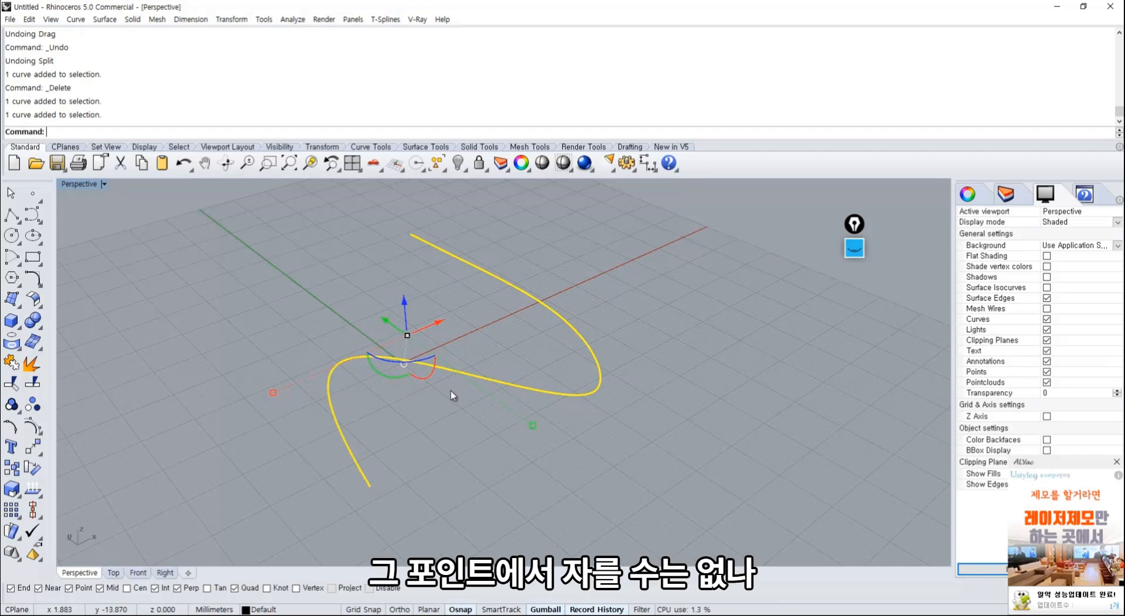
pyautogui.click(219, 286)
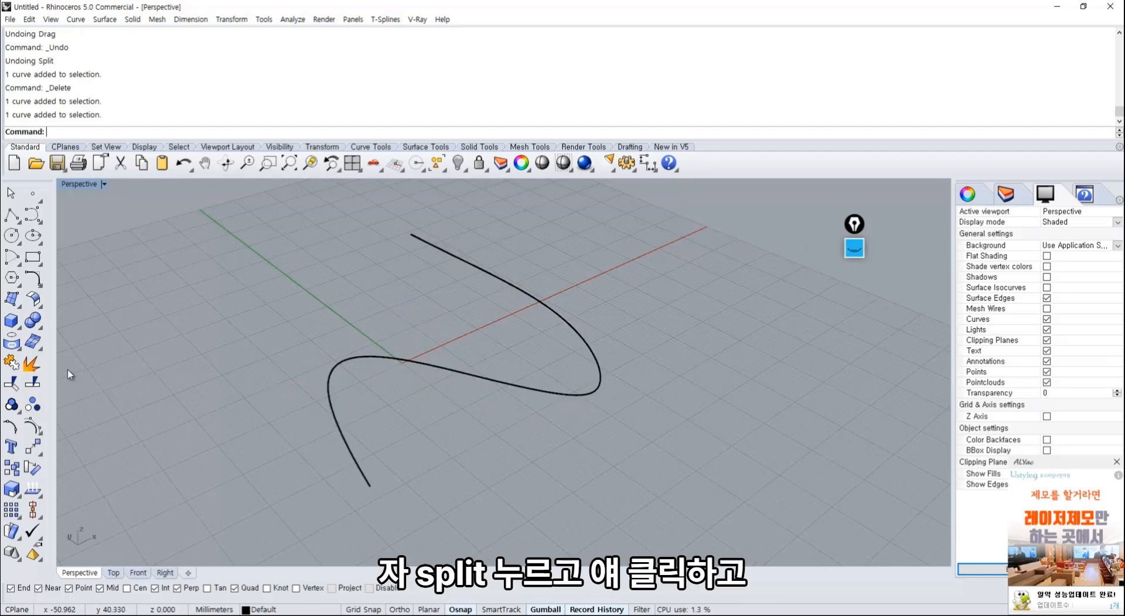
# Step: Split the S-shaped curve at three freely picked points along it, using Split's Point option
pyautogui.click(34, 384)
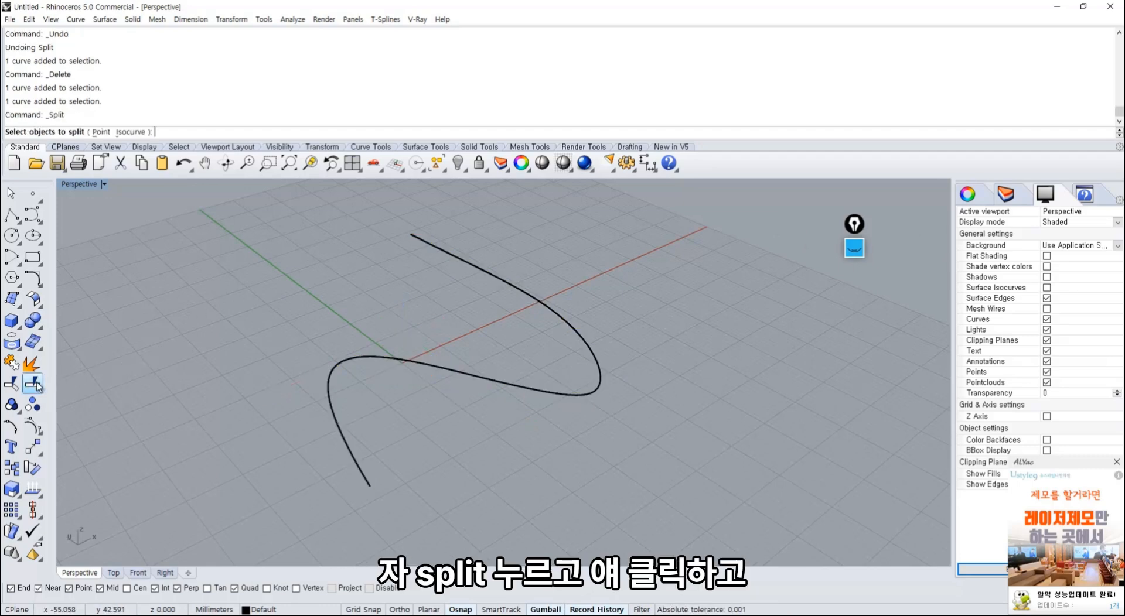
pyautogui.click(360, 355)
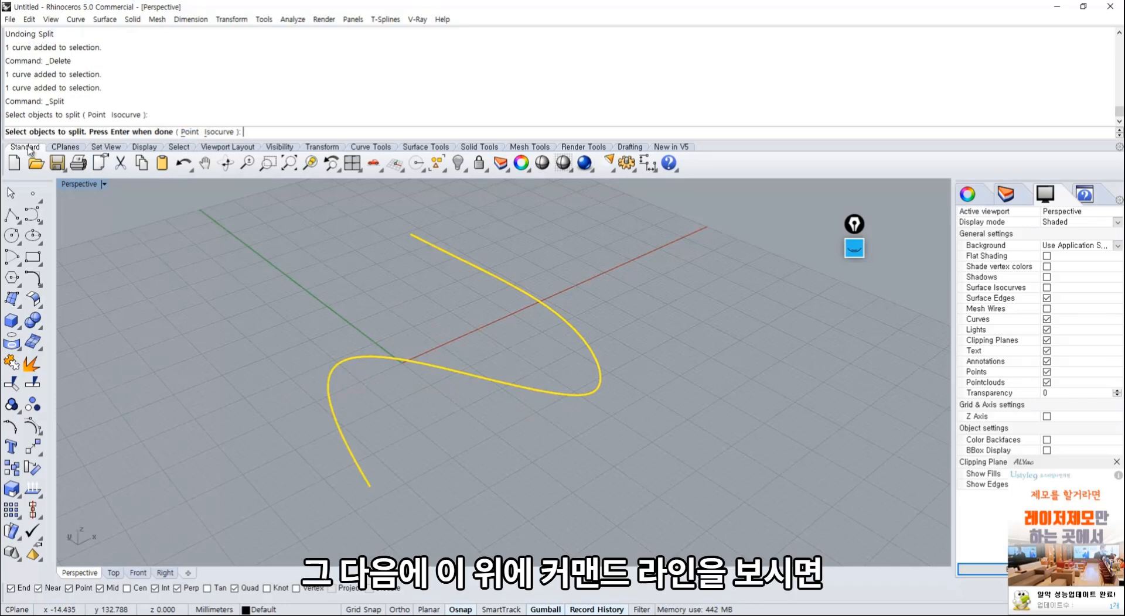
pyautogui.click(189, 133)
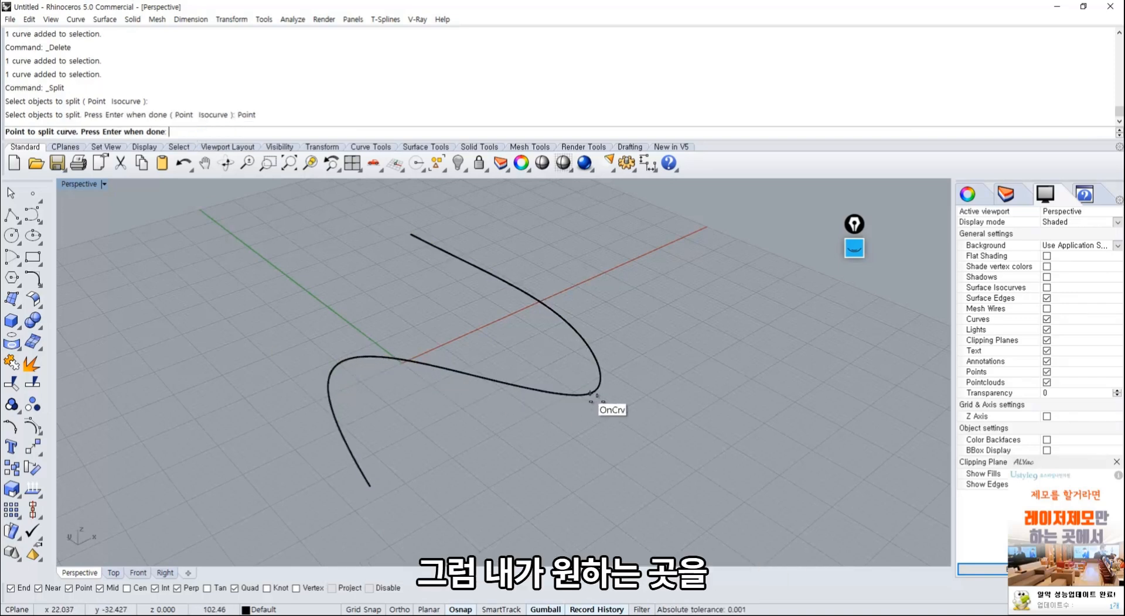
pyautogui.click(492, 277)
pyautogui.click(583, 381)
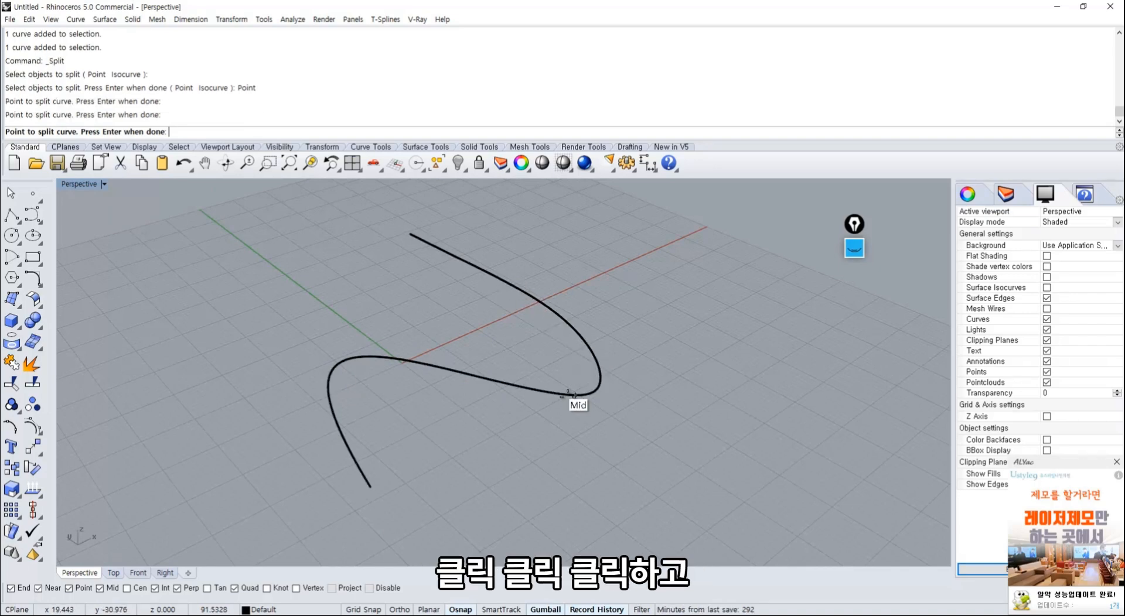
pyautogui.click(423, 366)
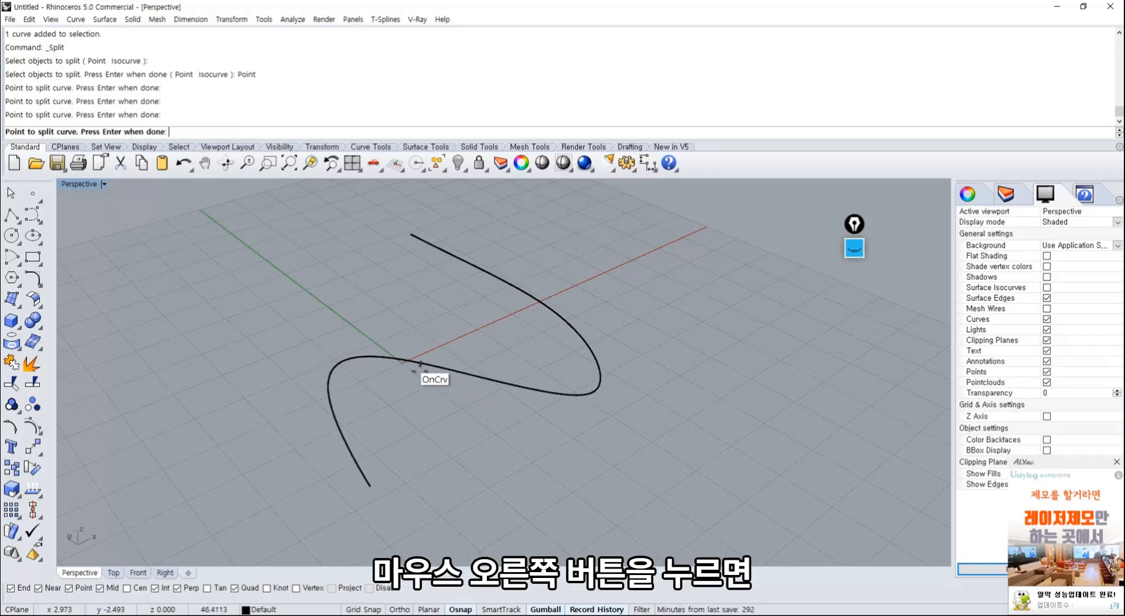
pyautogui.rightClick(433, 398)
# Step: Move the four pieces of the split curve apart from one another
pyautogui.click(357, 356)
pyautogui.moveTo(358, 356); pyautogui.dragTo(320, 348)
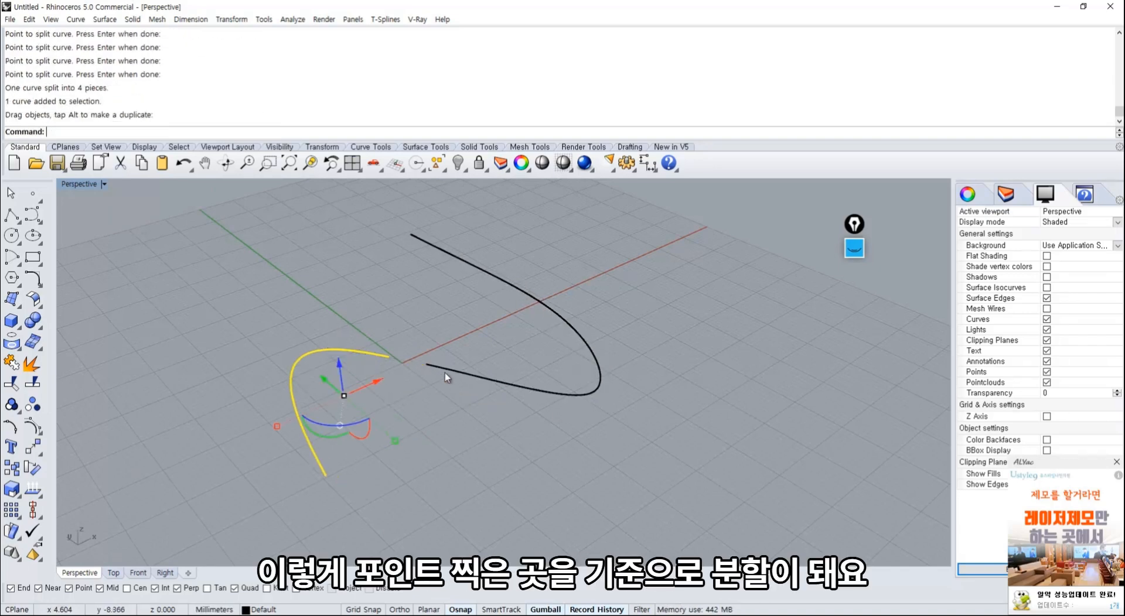
pyautogui.moveTo(455, 372); pyautogui.dragTo(422, 409)
pyautogui.moveTo(582, 393); pyautogui.dragTo(607, 391)
pyautogui.click(634, 442)
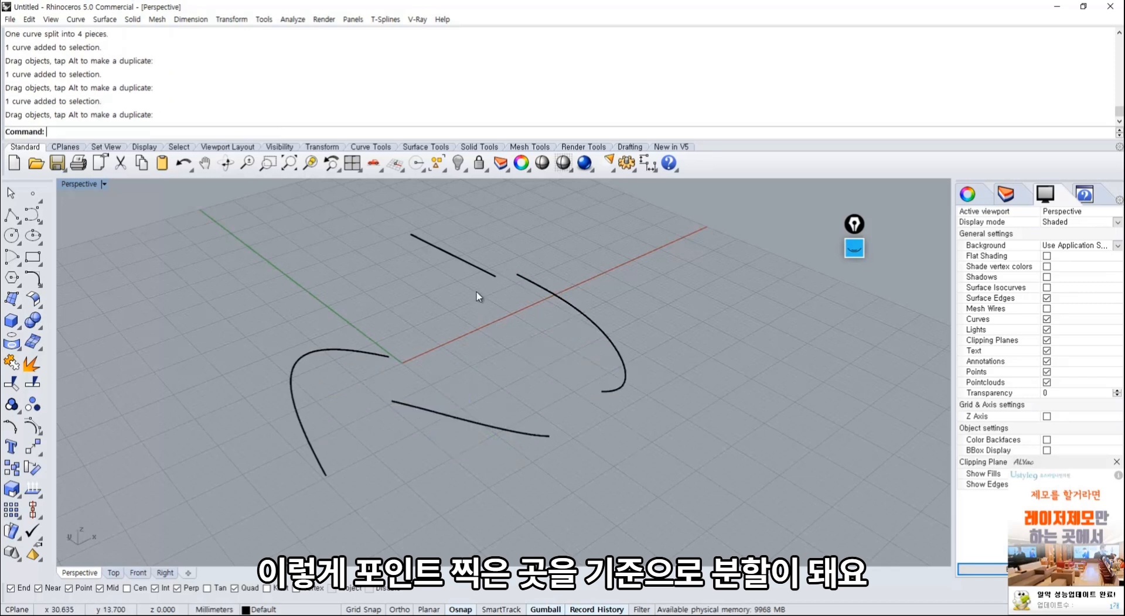
pyautogui.moveTo(468, 262); pyautogui.dragTo(443, 245)
pyautogui.click(465, 350)
# Step: Detach the Surface Creation palette so that it floats over the viewport
pyautogui.moveTo(486, 425); pyautogui.dragTo(191, 369, button='right')
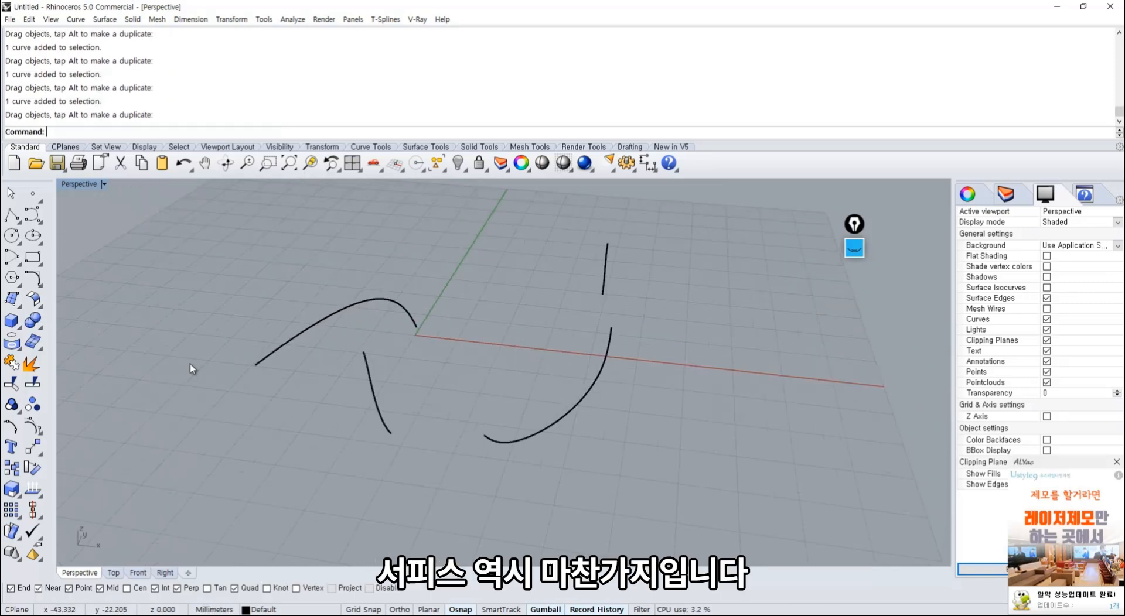
pyautogui.click(20, 305)
pyautogui.moveTo(37, 293); pyautogui.dragTo(136, 265)
# Step: Create a rectangular plane surface from corner to corner on the ground, over the red X axis beside the curve pieces
pyautogui.click(136, 289)
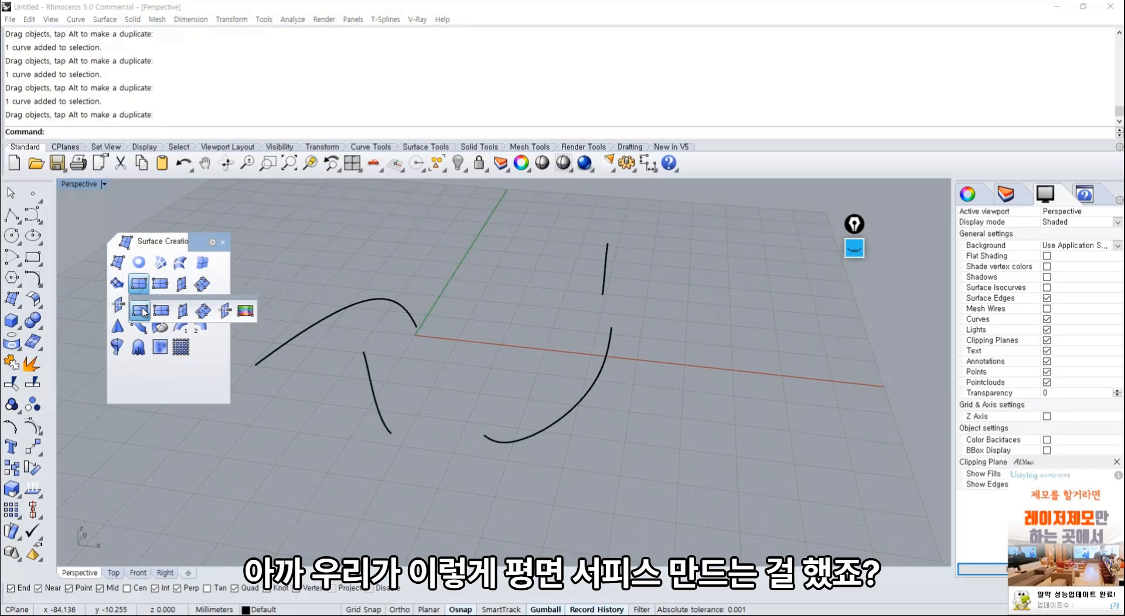
pyautogui.click(140, 314)
pyautogui.keyDown('shift'); pyautogui.moveTo(472, 416); pyautogui.dragTo(335, 417, button='right'); pyautogui.keyUp('shift')
pyautogui.click(446, 444)
pyautogui.click(678, 361)
# Step: Draw a winding degree 3 control-point curve across the plane surface, starting and ending outside its edges
pyautogui.moveTo(671, 404); pyautogui.dragTo(578, 425, button='right')
pyautogui.keyDown('shift'); pyautogui.moveTo(579, 425); pyautogui.dragTo(572, 381, button='right'); pyautogui.keyUp('shift')
pyautogui.moveTo(573, 381); pyautogui.dragTo(493, 407, button='right')
pyautogui.scroll(2, 539, 389)
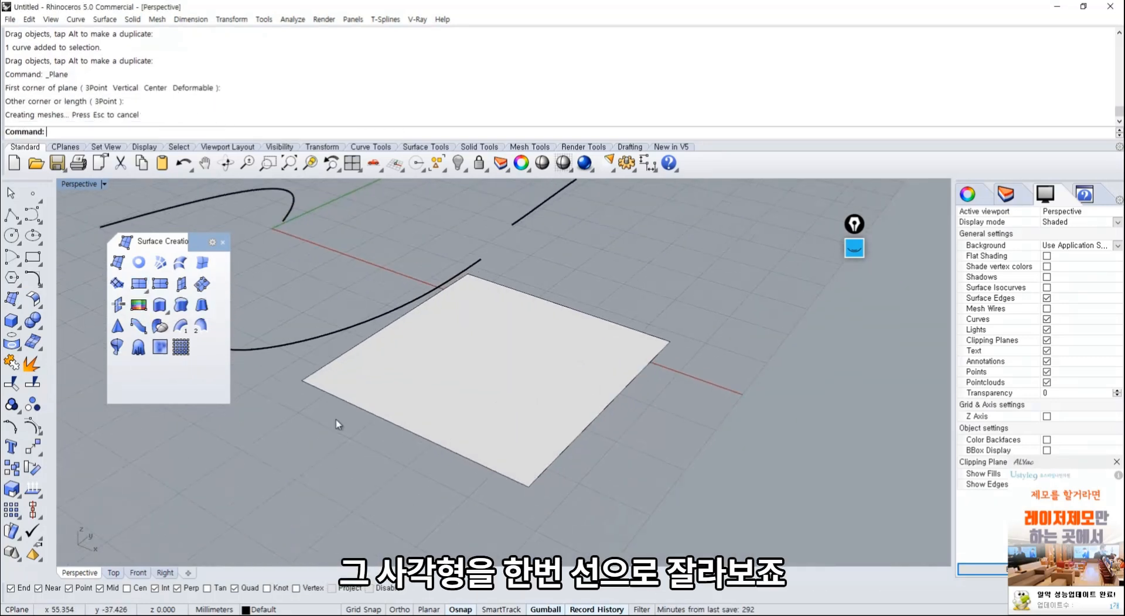
pyautogui.click(32, 219)
pyautogui.click(656, 245)
pyautogui.click(571, 236)
pyautogui.click(556, 261)
pyautogui.click(629, 300)
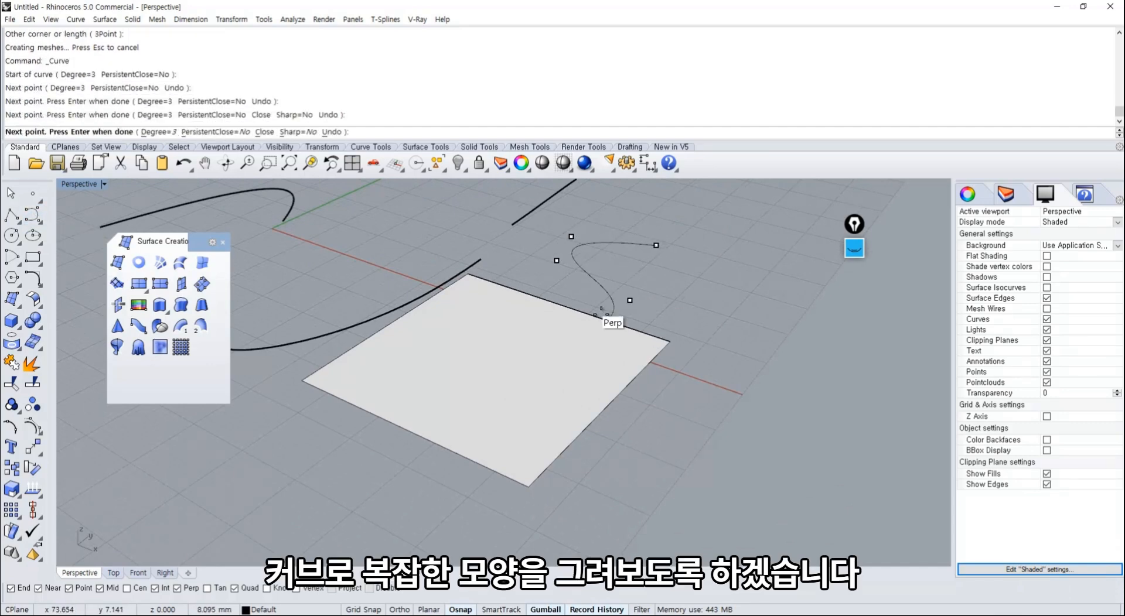
pyautogui.click(600, 338)
pyautogui.click(552, 326)
pyautogui.click(496, 313)
pyautogui.click(470, 349)
pyautogui.click(533, 354)
pyautogui.click(588, 371)
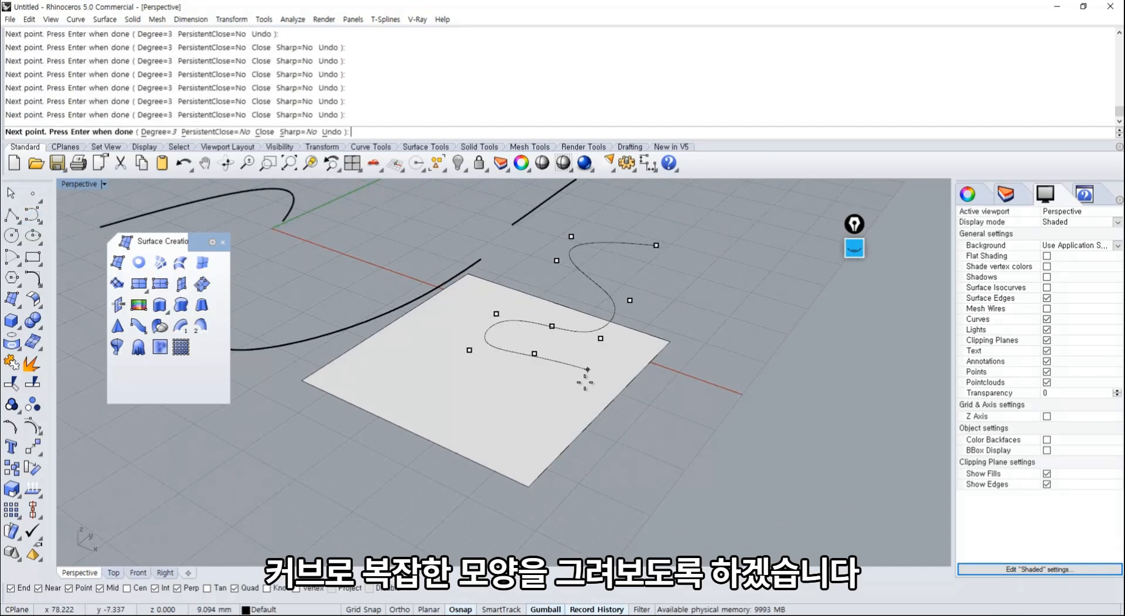
pyautogui.click(555, 399)
pyautogui.click(514, 411)
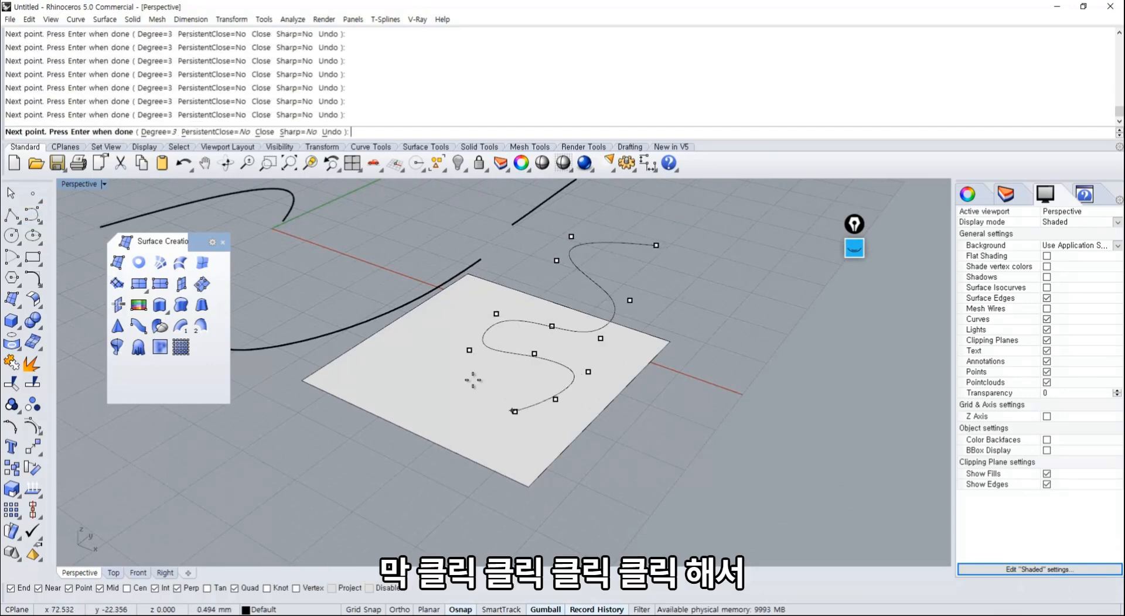
pyautogui.click(390, 452)
pyautogui.click(287, 459)
pyautogui.press('Return')
# Step: Trim off the plane's near part along the winding curve, with the plane and curve as cutting objects, and undo the trim
pyautogui.moveTo(346, 459); pyautogui.dragTo(314, 419, button='right')
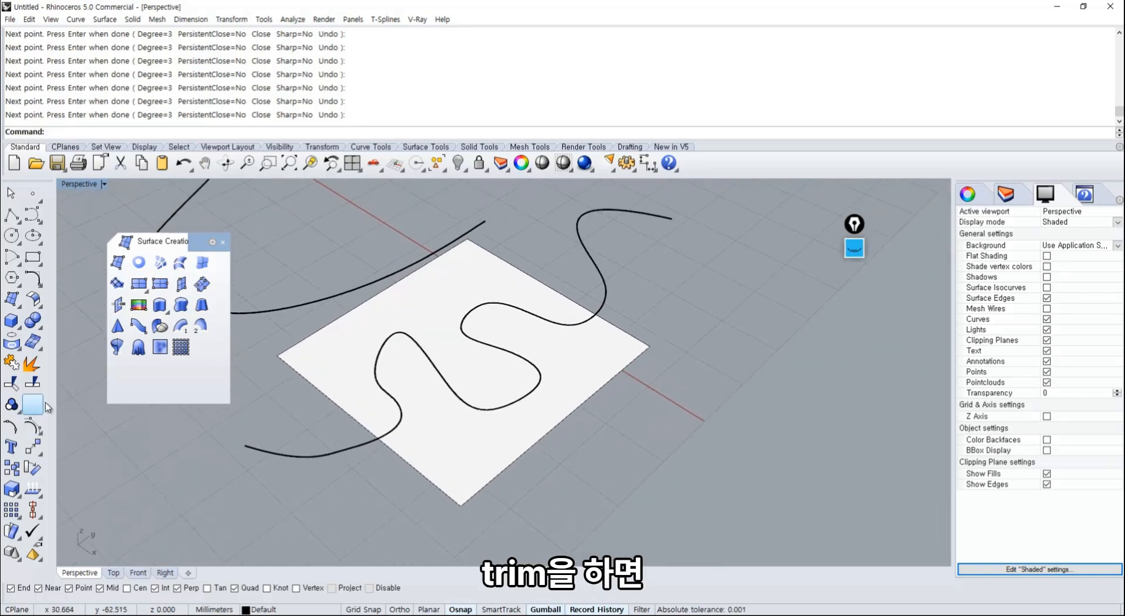
pyautogui.click(10, 383)
pyautogui.click(368, 411)
pyautogui.click(354, 450)
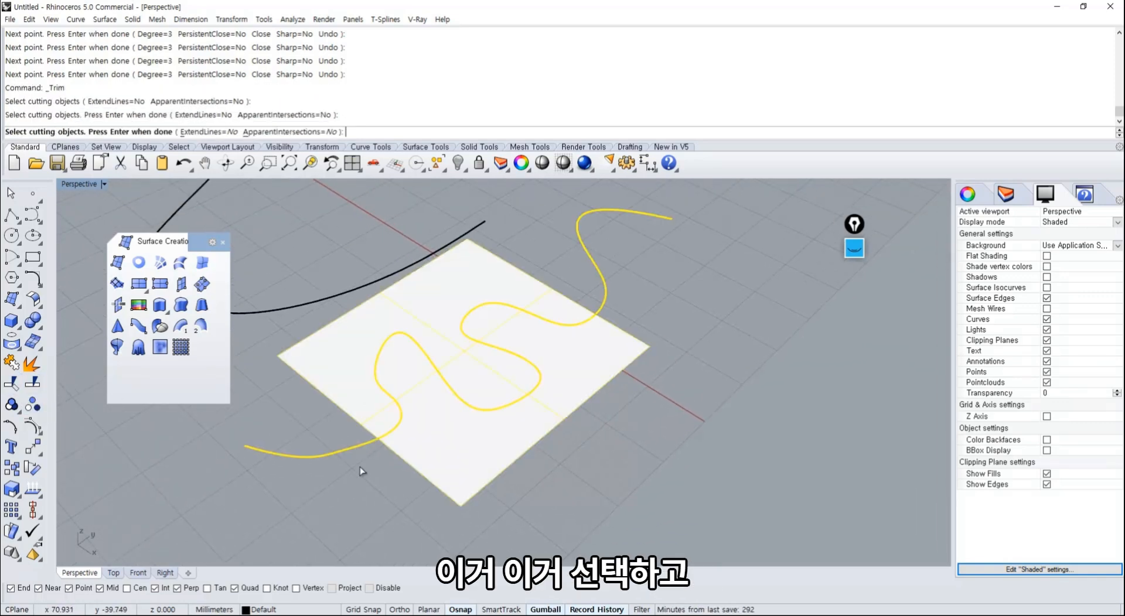
pyautogui.moveTo(362, 471); pyautogui.dragTo(374, 451, button='right')
pyautogui.press('space')
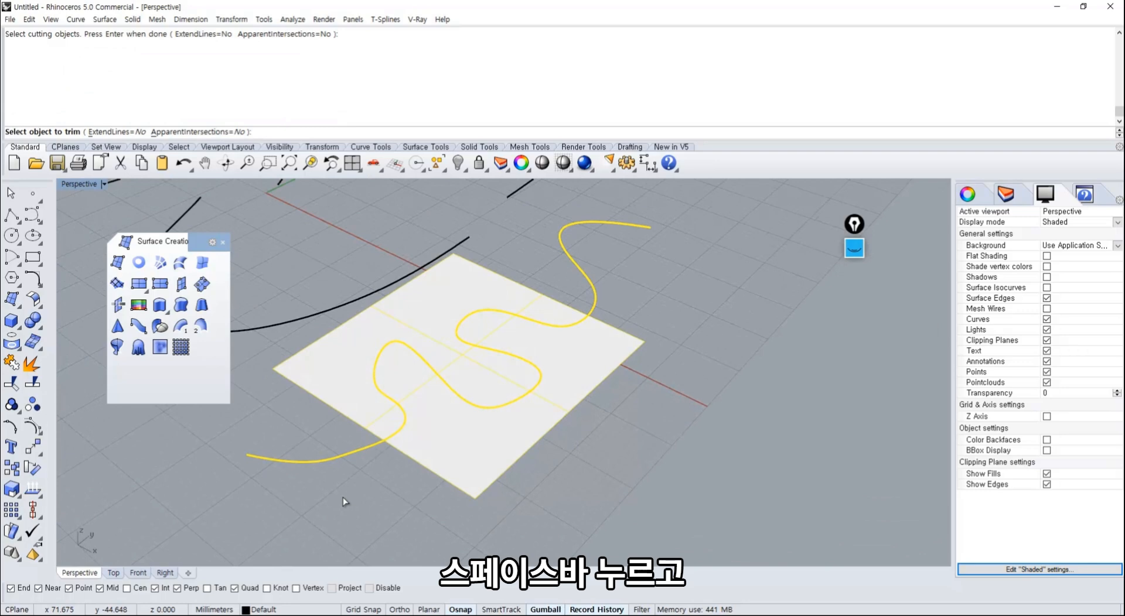
pyautogui.click(509, 450)
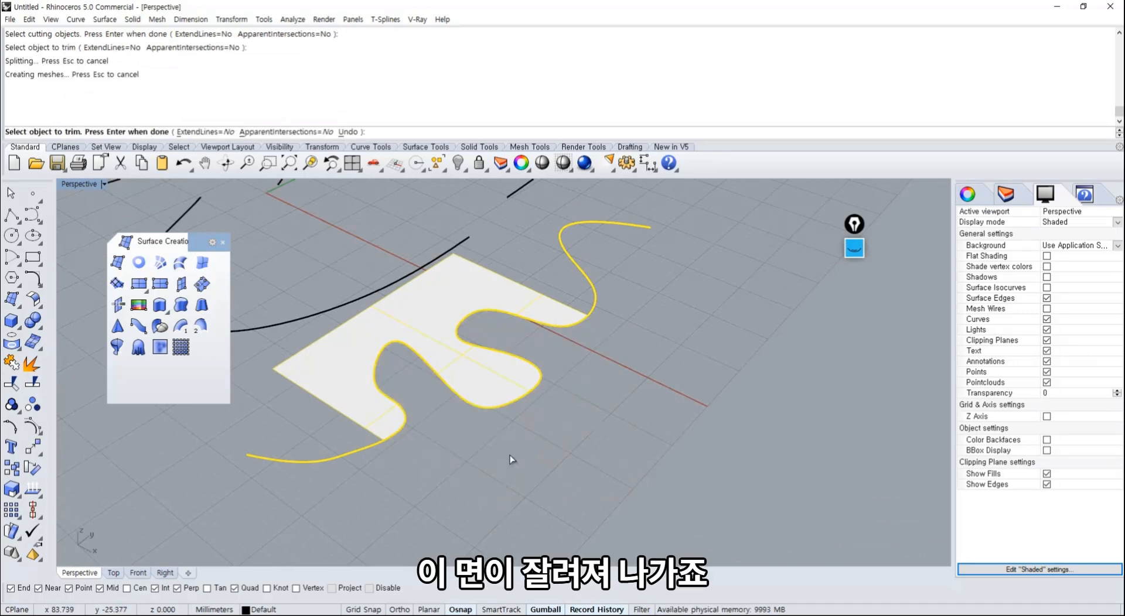
pyautogui.hotkey('ctrl', 'z')
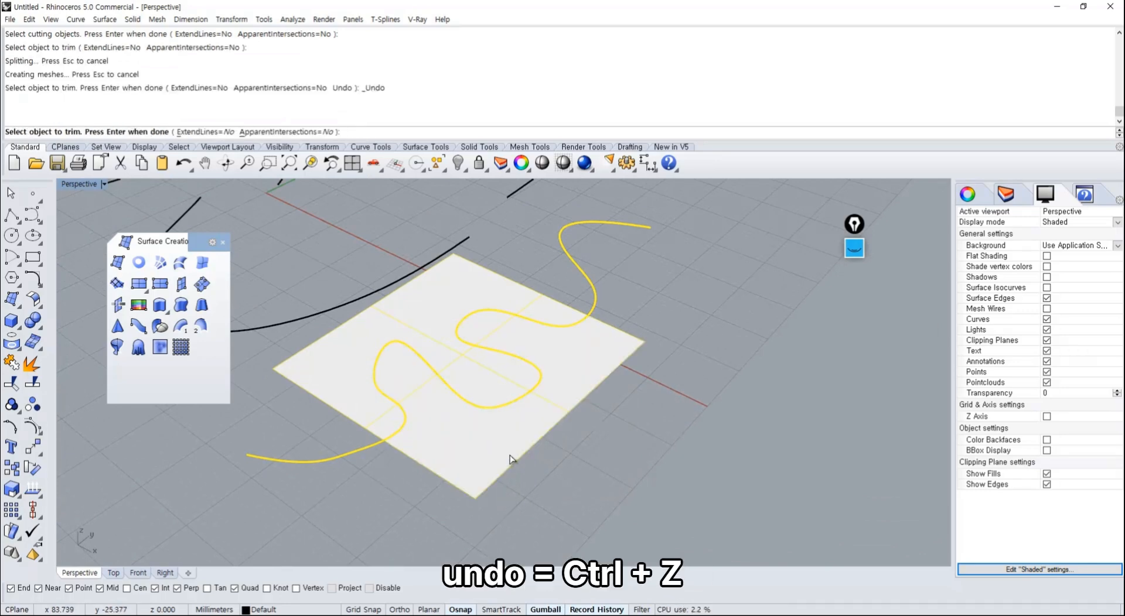
pyautogui.press('Return')
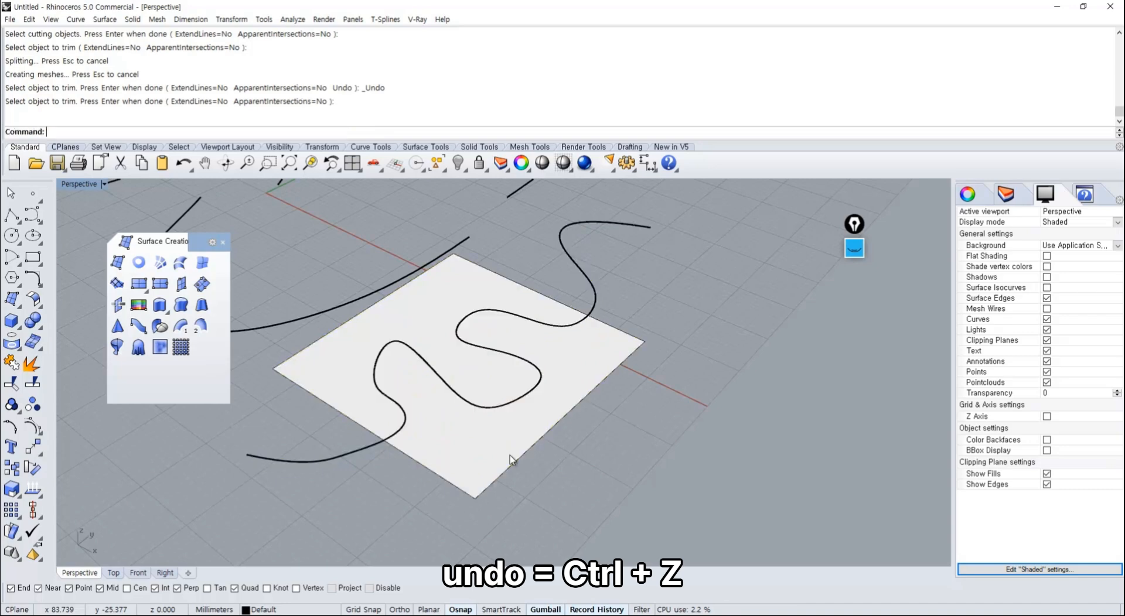
# Step: Split the plane surface with the winding curve as cutting object
pyautogui.click(33, 384)
pyautogui.click(338, 386)
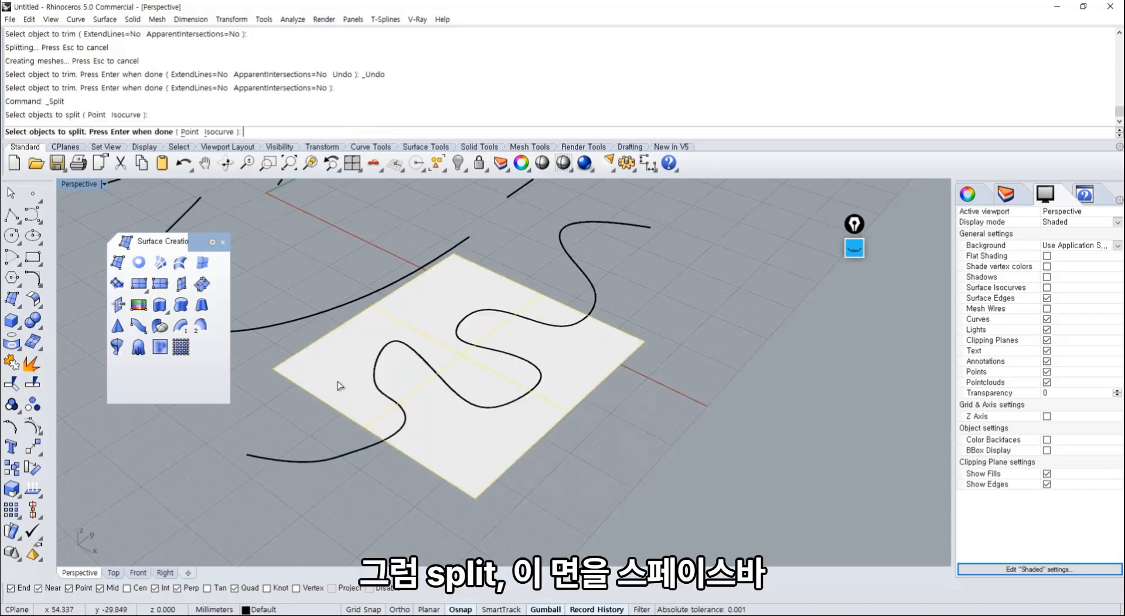
pyautogui.press('space')
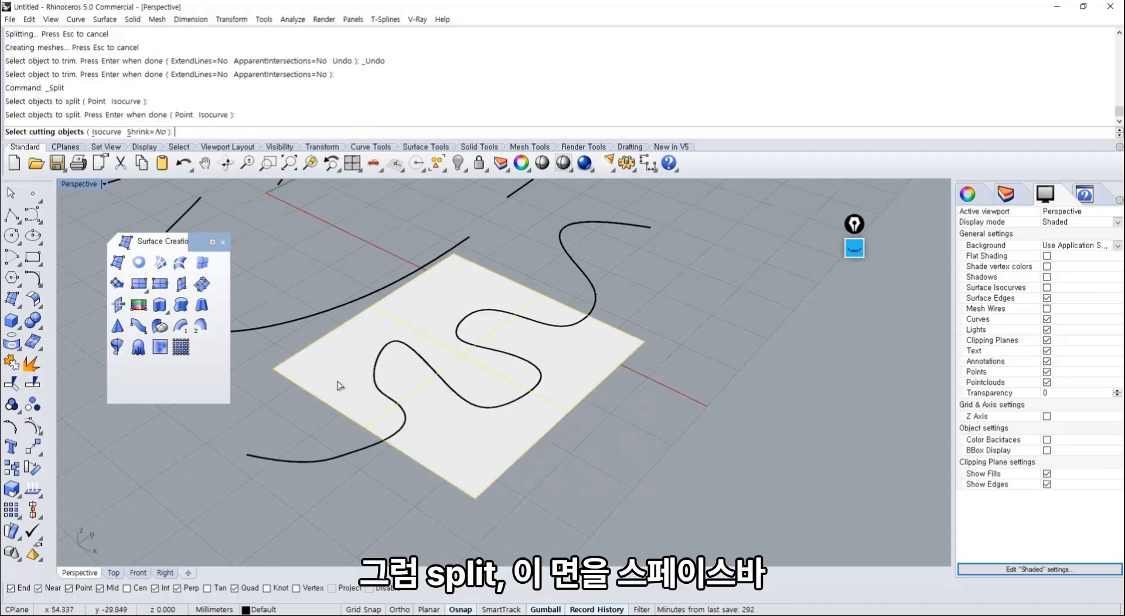
pyautogui.click(343, 458)
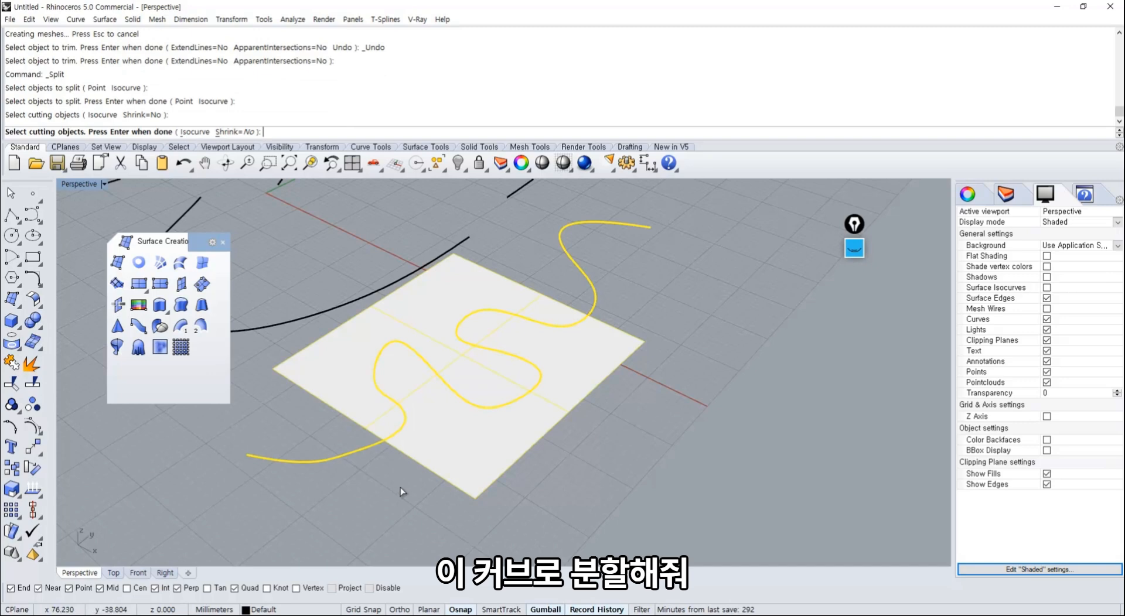
pyautogui.press('space')
# Step: Move the two pieces of the split plane away from the winding curve in opposite directions and deselect them
pyautogui.moveTo(451, 455); pyautogui.dragTo(529, 494)
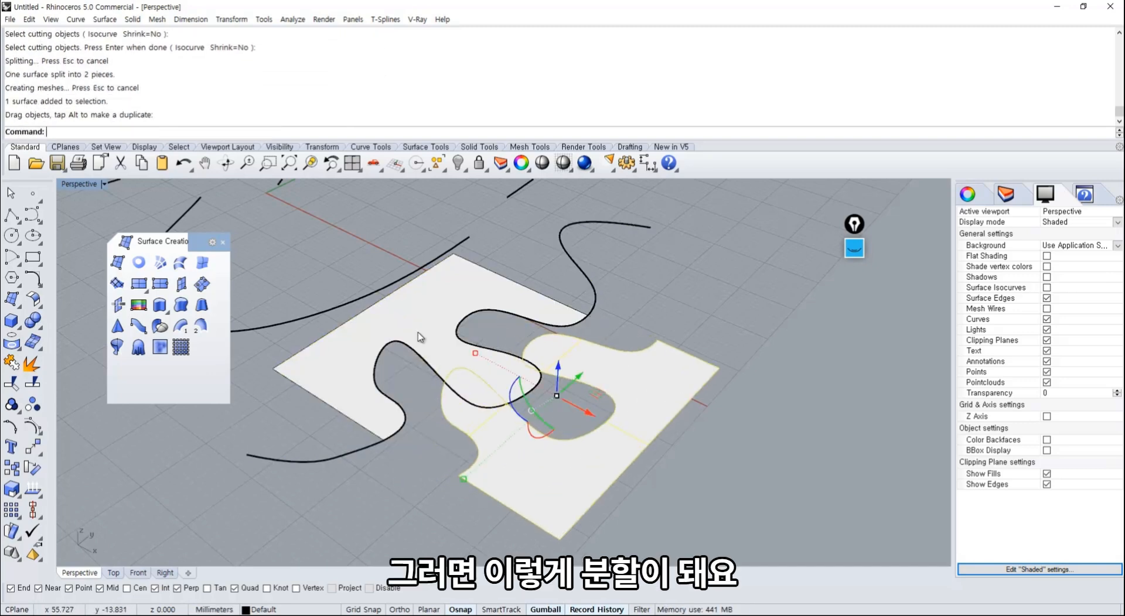
pyautogui.moveTo(420, 338); pyautogui.dragTo(393, 284)
pyautogui.click(363, 470)
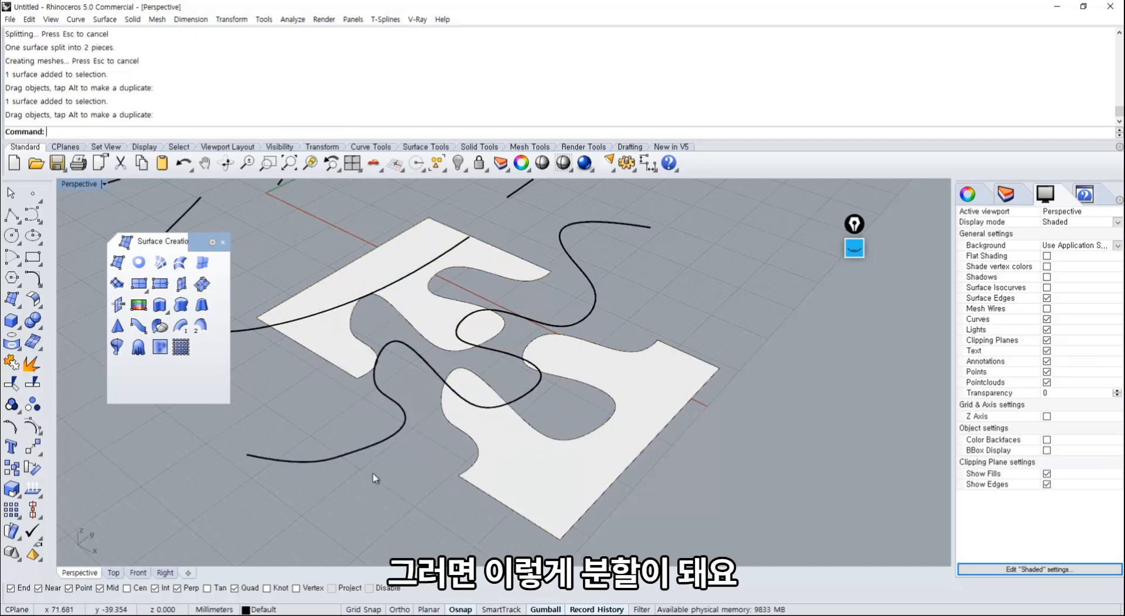
# Step: Create a corner-to-corner rectangular plane surface on the empty grid area away from the split plane pieces
pyautogui.moveTo(372, 473); pyautogui.dragTo(435, 459, button='right')
pyautogui.moveTo(255, 416)
pyautogui.keyDown('shift'); pyautogui.mouseDown(button='right')
pyautogui.moveTo(409, 471)
pyautogui.moveTo(375, 396)
pyautogui.mouseUp(button='right'); pyautogui.keyUp('shift')
pyautogui.click(139, 286)
pyautogui.click(331, 386)
pyautogui.click(392, 545)
pyautogui.keyDown('shift'); pyautogui.moveTo(466, 531); pyautogui.dragTo(420, 497, button='right'); pyautogui.keyUp('shift')
pyautogui.keyDown('shift'); pyautogui.moveTo(518, 370); pyautogui.dragTo(519, 449, button='right'); pyautogui.keyUp('shift')
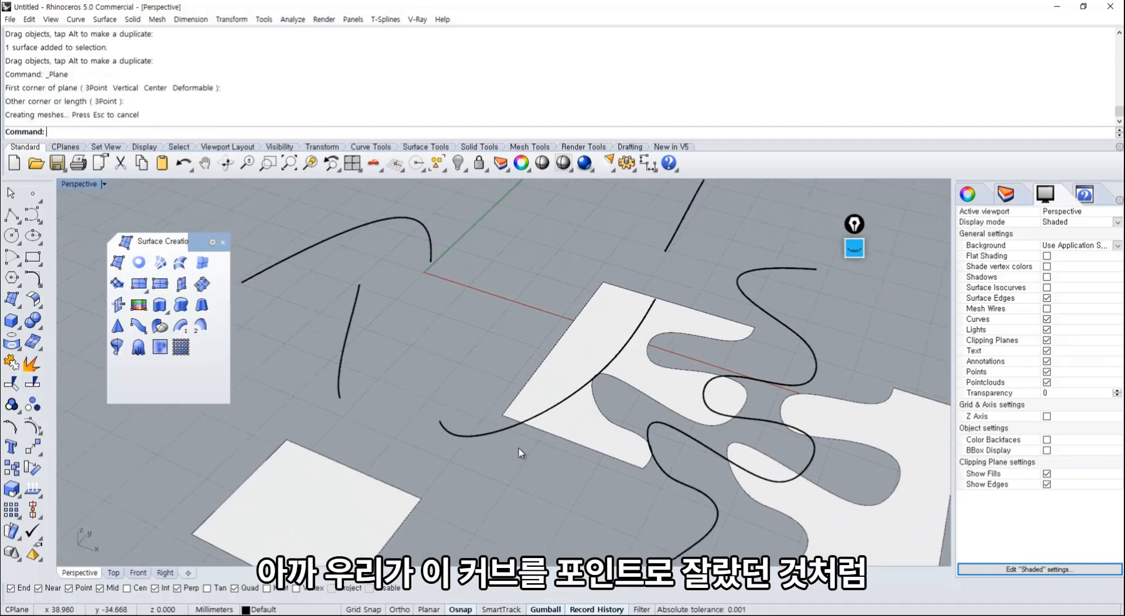
# Step: Move the long open curve overlapping the split plane piece back a little and deselect everything
pyautogui.moveTo(446, 321); pyautogui.dragTo(341, 220)
pyautogui.keyDown('shift'); pyautogui.moveTo(388, 402); pyautogui.dragTo(420, 328, button='right'); pyautogui.keyUp('shift')
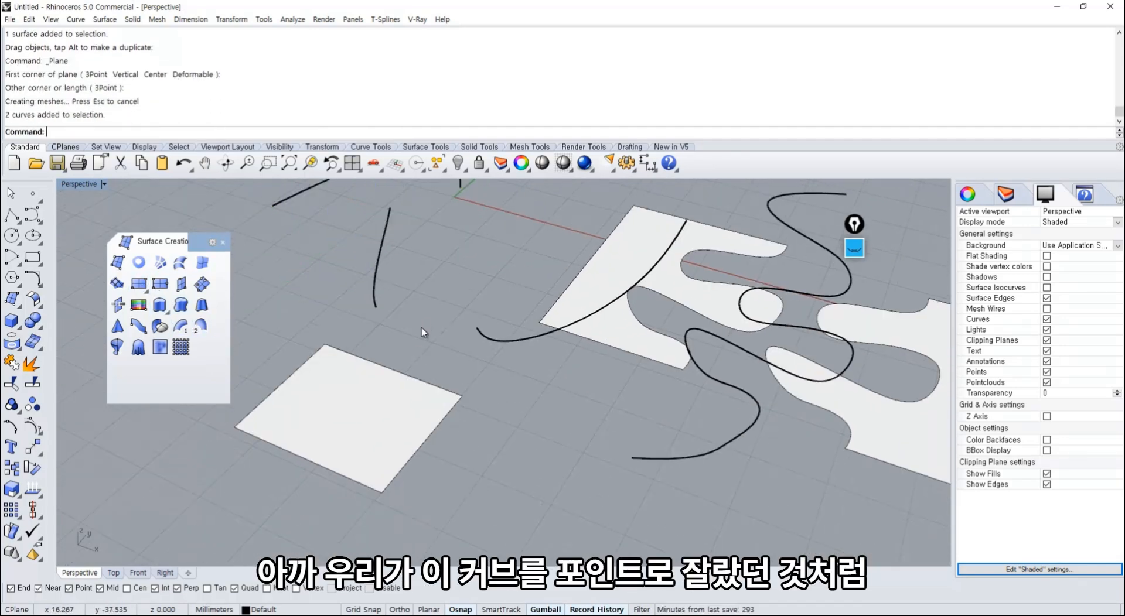
pyautogui.click(363, 389)
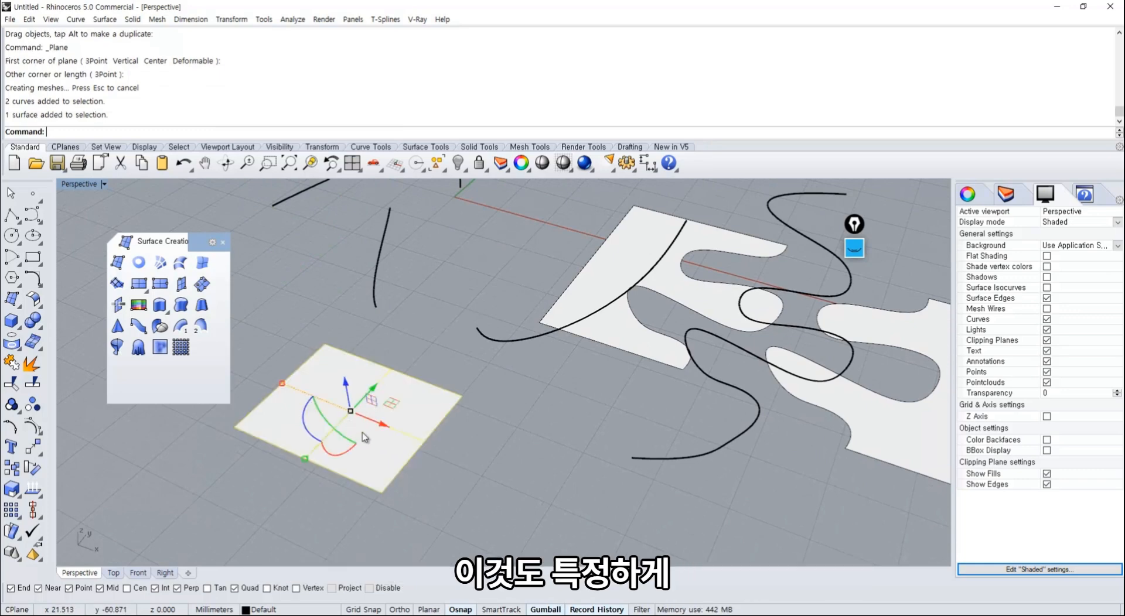
pyautogui.click(503, 342)
pyautogui.moveTo(511, 346); pyautogui.dragTo(495, 311)
pyautogui.press('Escape')
pyautogui.keyDown('shift'); pyautogui.moveTo(353, 391); pyautogui.dragTo(384, 372, button='right'); pyautogui.keyUp('shift')
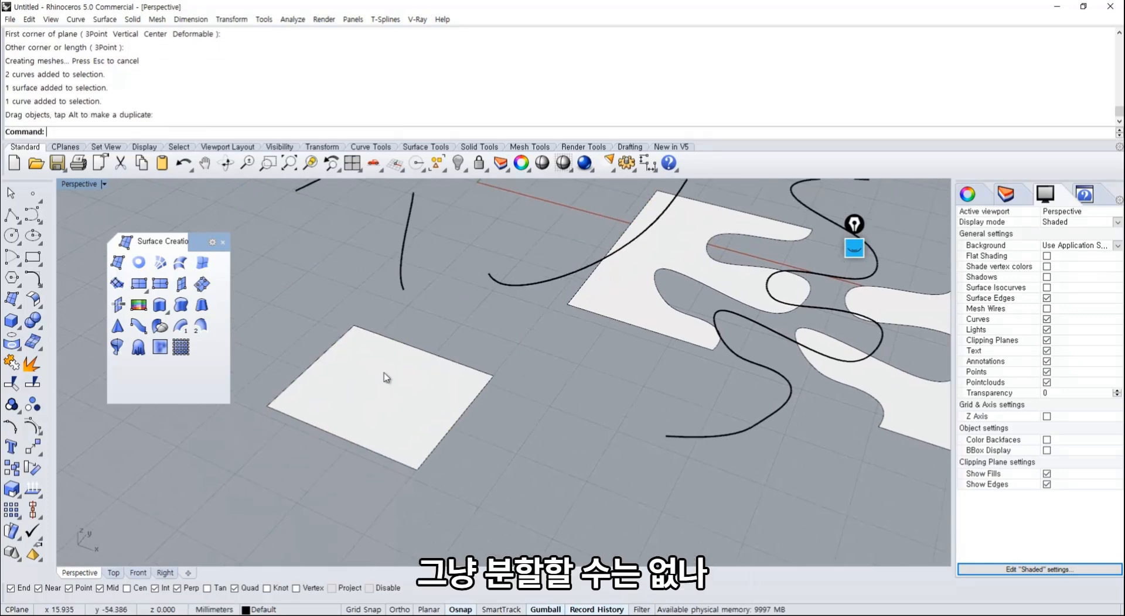
# Step: Split the new plane surface along isocurves in the V direction at three picked positions, without shrinking
pyautogui.click(32, 384)
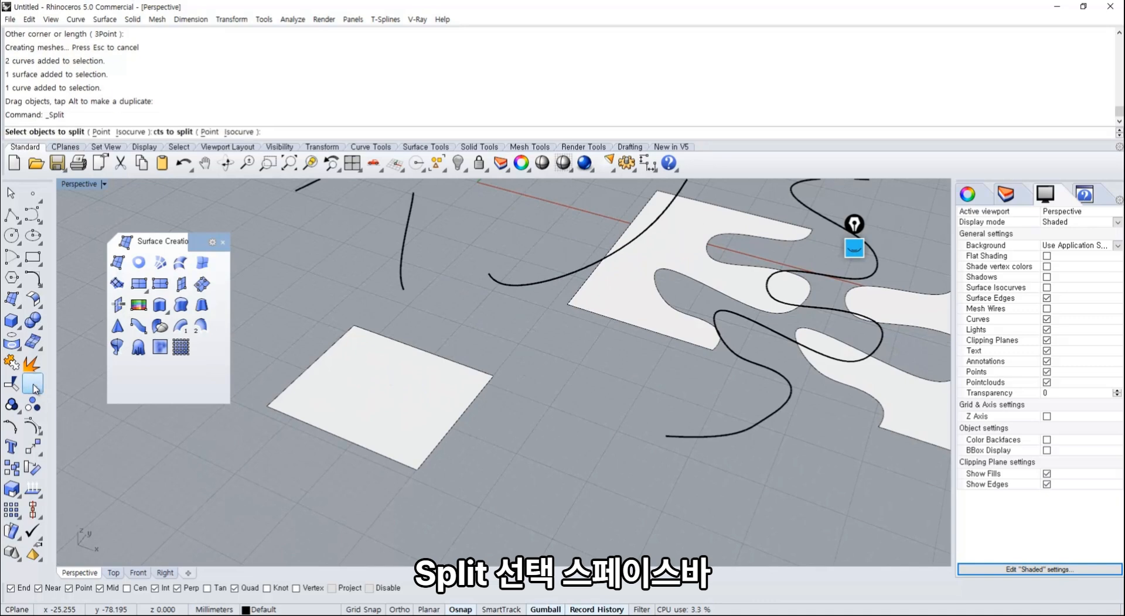
pyautogui.click(366, 396)
pyautogui.press('space')
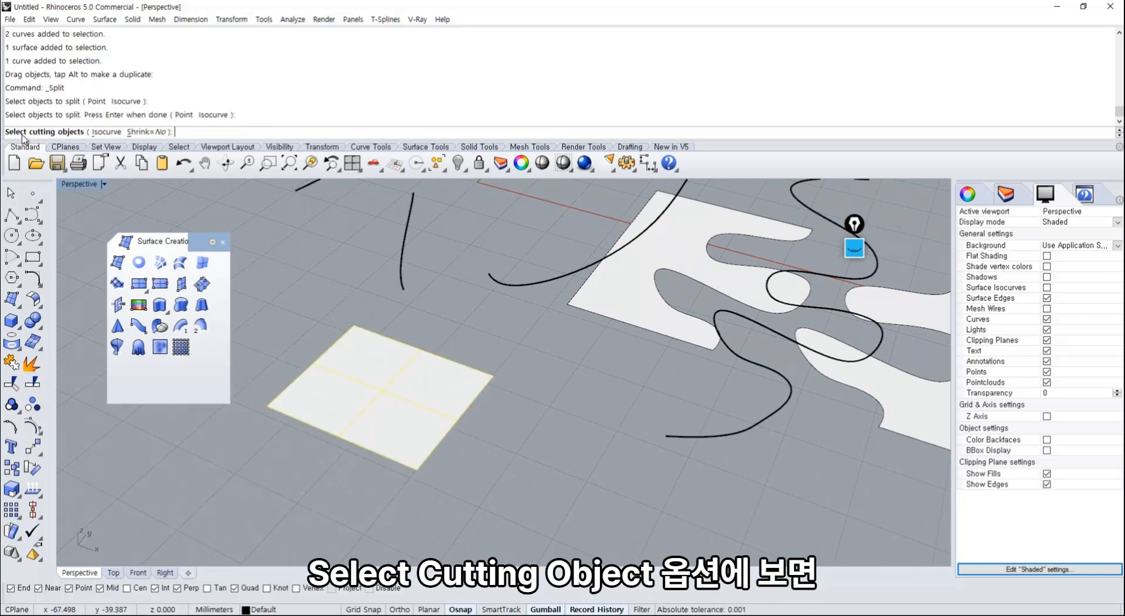
pyautogui.click(106, 133)
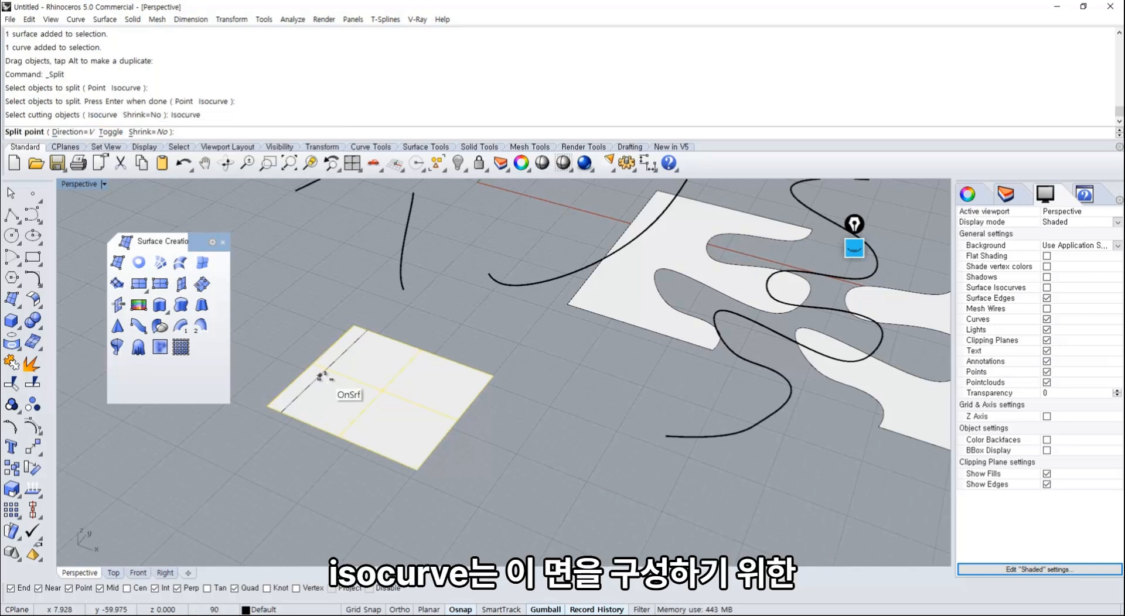
pyautogui.scroll(4, 321, 376)
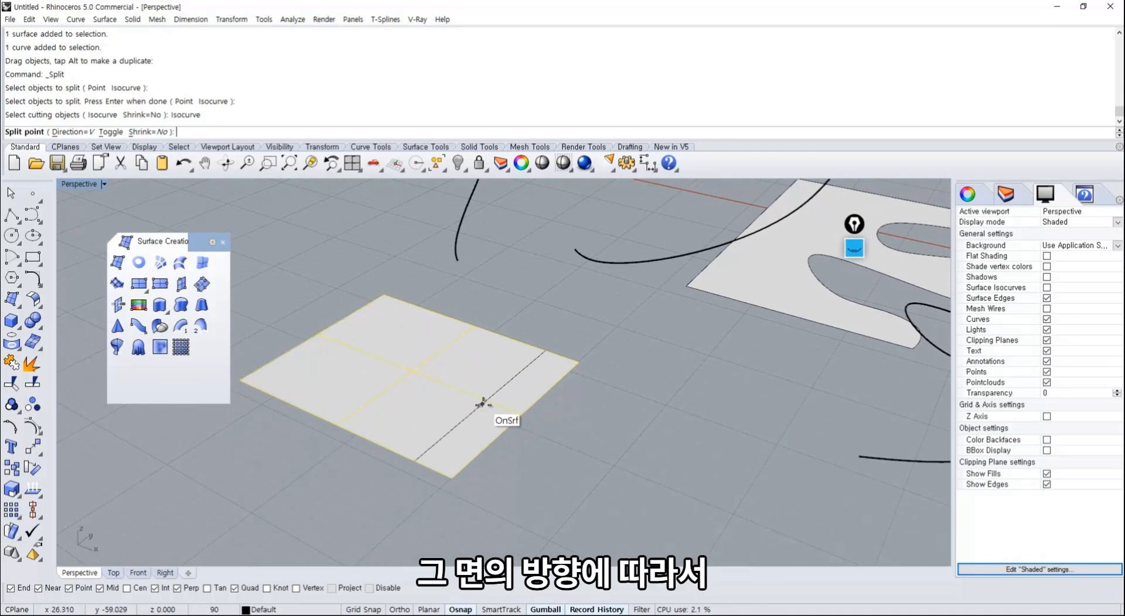
pyautogui.click(335, 343)
pyautogui.click(349, 353)
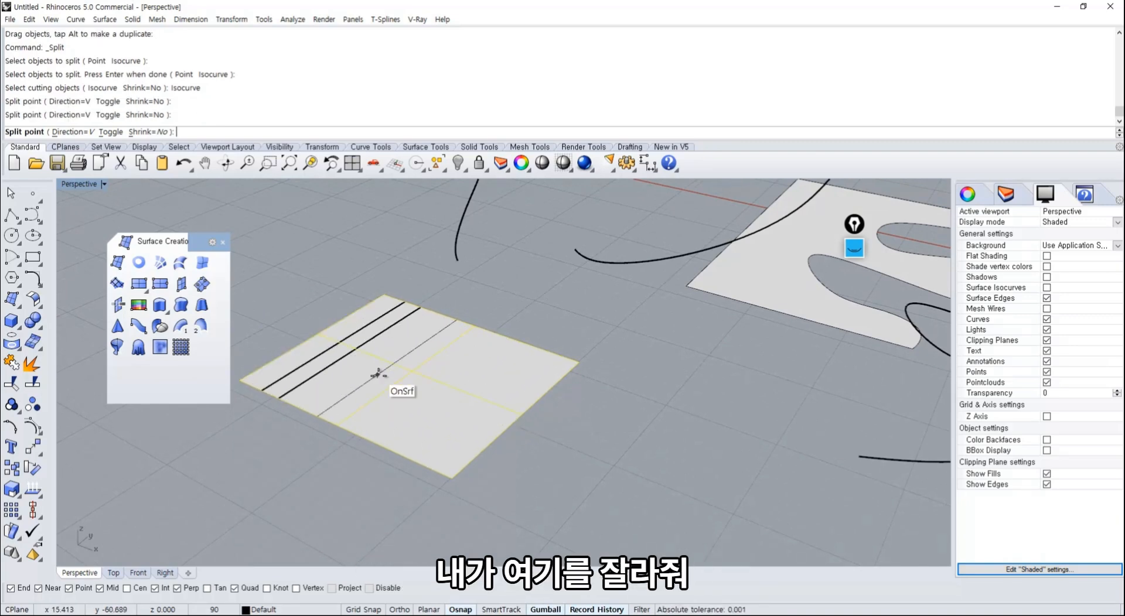
pyautogui.click(378, 385)
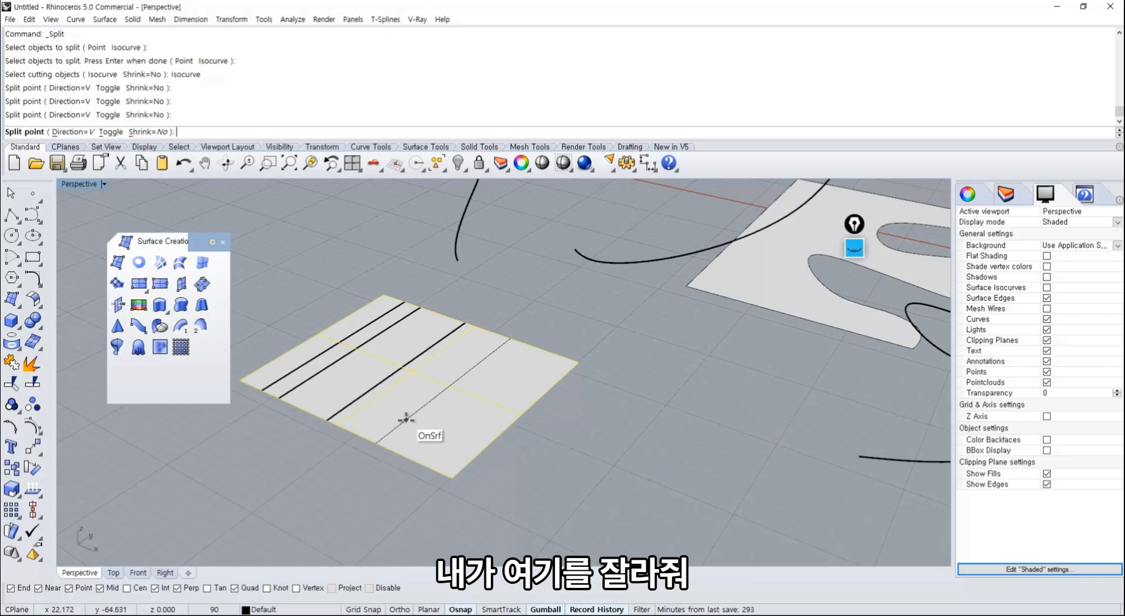
pyautogui.rightClick(406, 420)
# Step: Move the pieces of the V-split plane apart to leave gaps between them and deselect them
pyautogui.click(416, 427)
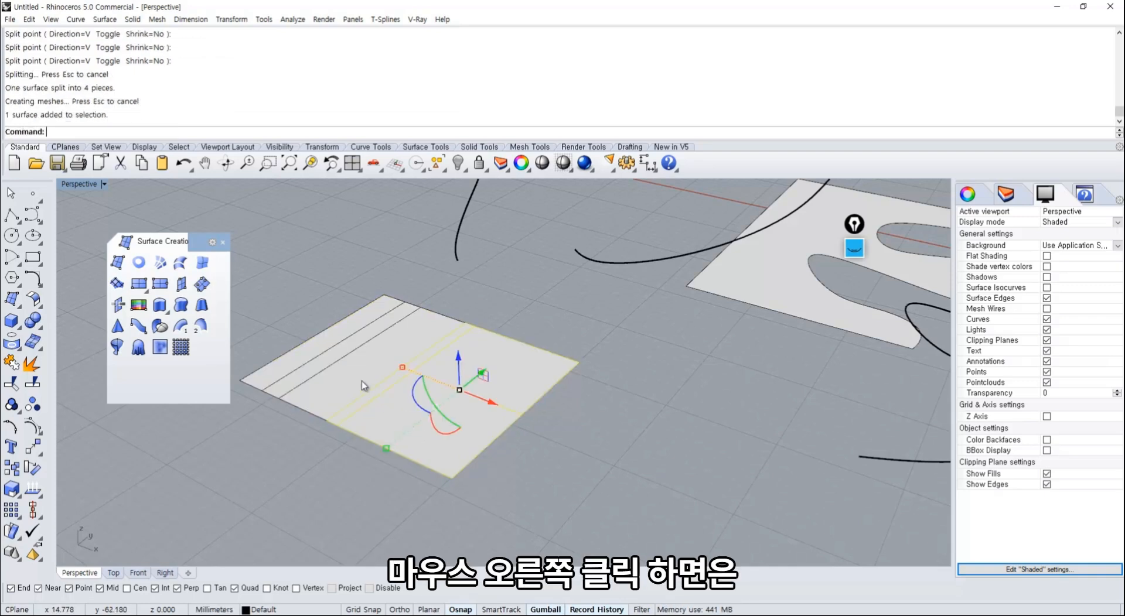
pyautogui.moveTo(407, 409); pyautogui.dragTo(452, 431)
pyautogui.moveTo(373, 378); pyautogui.dragTo(387, 385)
pyautogui.moveTo(306, 353); pyautogui.dragTo(284, 340)
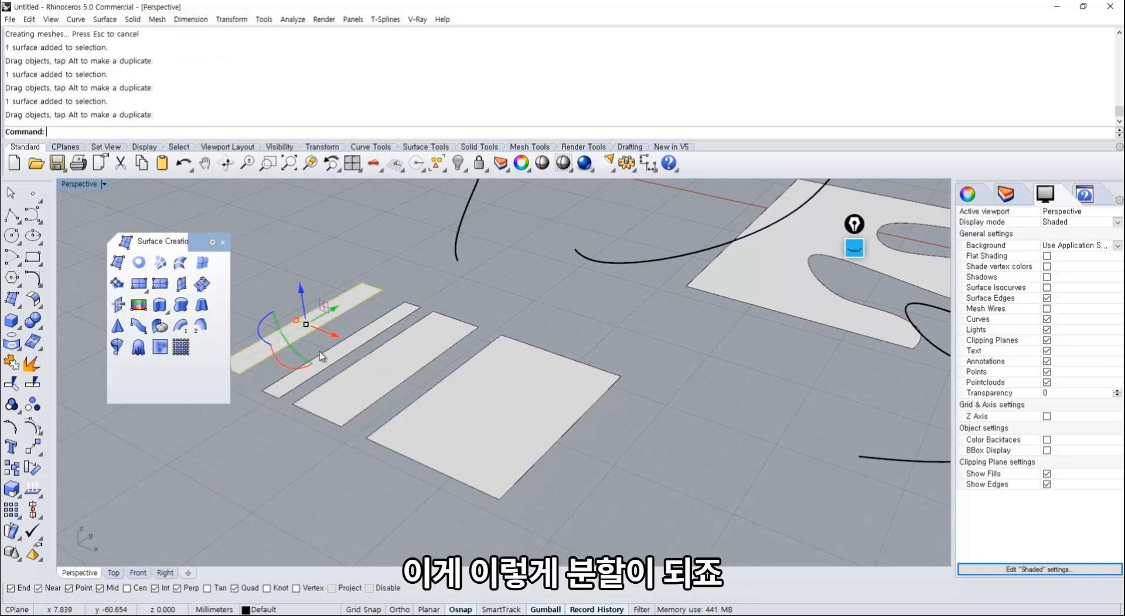
pyautogui.click(321, 358)
pyautogui.scroll(-5, 362, 434)
pyautogui.click(390, 420)
pyautogui.scroll(3, 435, 316)
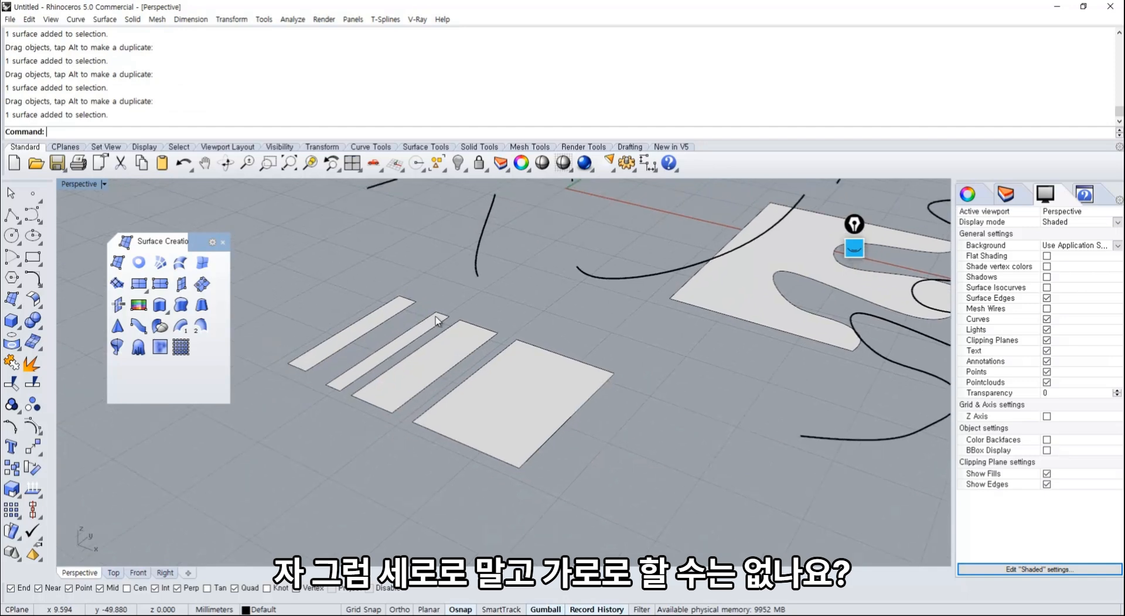
# Step: Create another corner-to-corner rectangular plane surface in front of the separated V-direction strips
pyautogui.keyDown('shift'); pyautogui.moveTo(413, 446); pyautogui.dragTo(414, 401, button='right'); pyautogui.keyUp('shift')
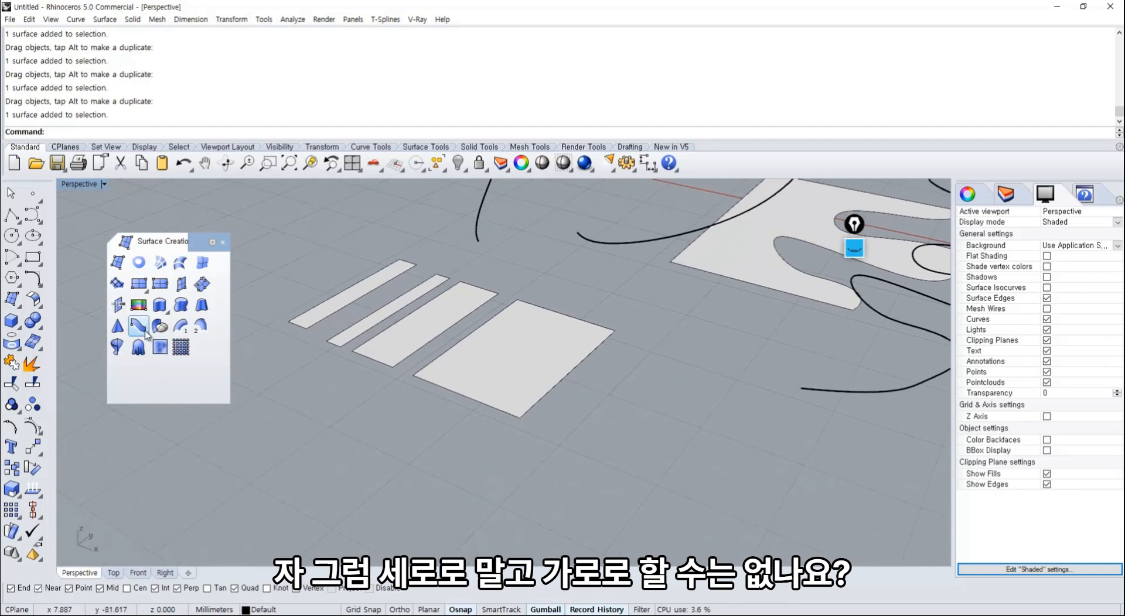
pyautogui.click(139, 284)
pyautogui.click(271, 378)
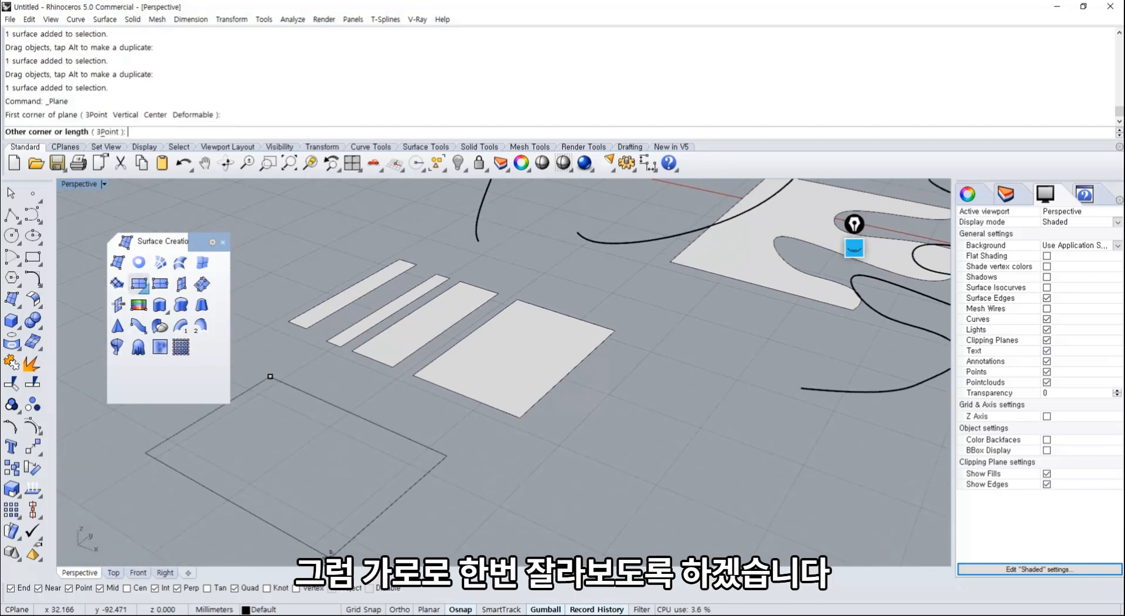
pyautogui.click(371, 525)
pyautogui.keyDown('shift'); pyautogui.moveTo(371, 525); pyautogui.dragTo(413, 452, button='right'); pyautogui.keyUp('shift')
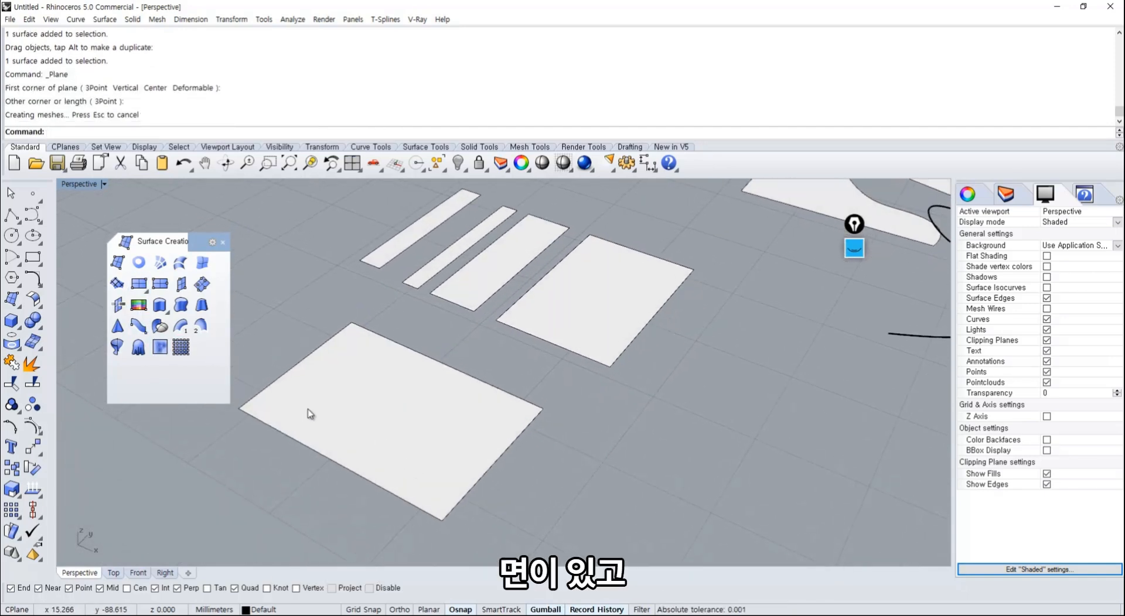
# Step: Split the new plane surface along isocurves with the direction changed to U, at four picked positions
pyautogui.click(10, 426)
pyautogui.click(309, 432)
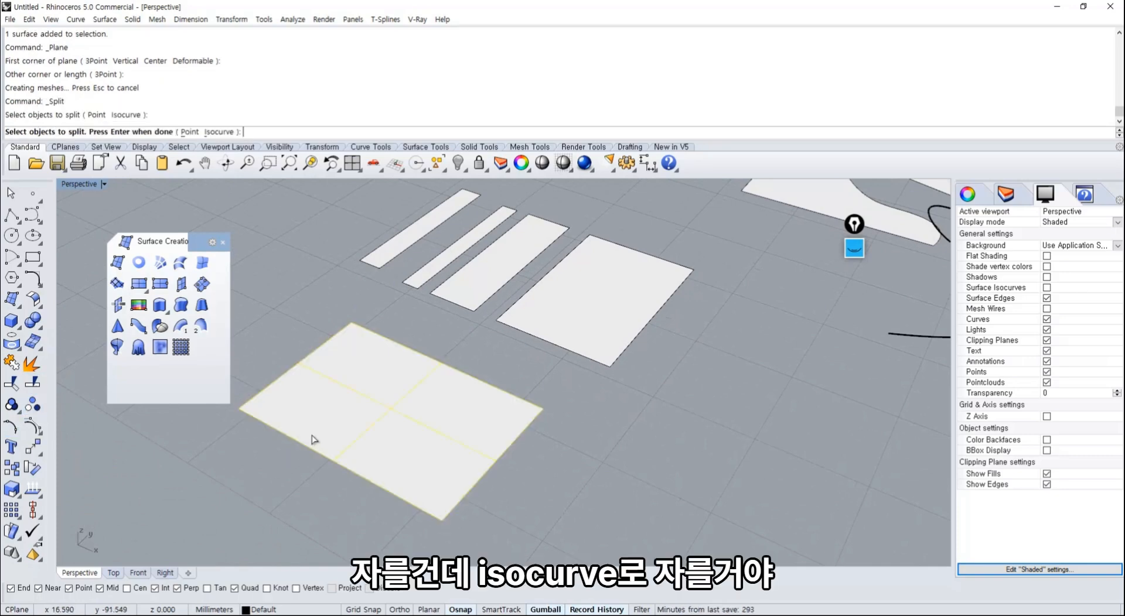
pyautogui.click(218, 132)
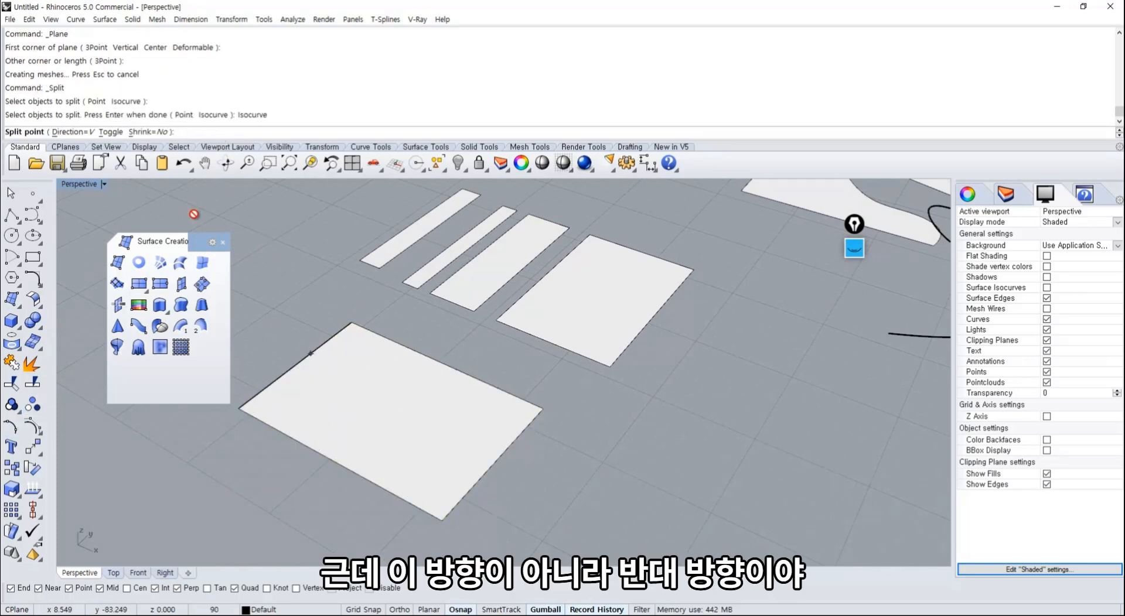
pyautogui.click(73, 133)
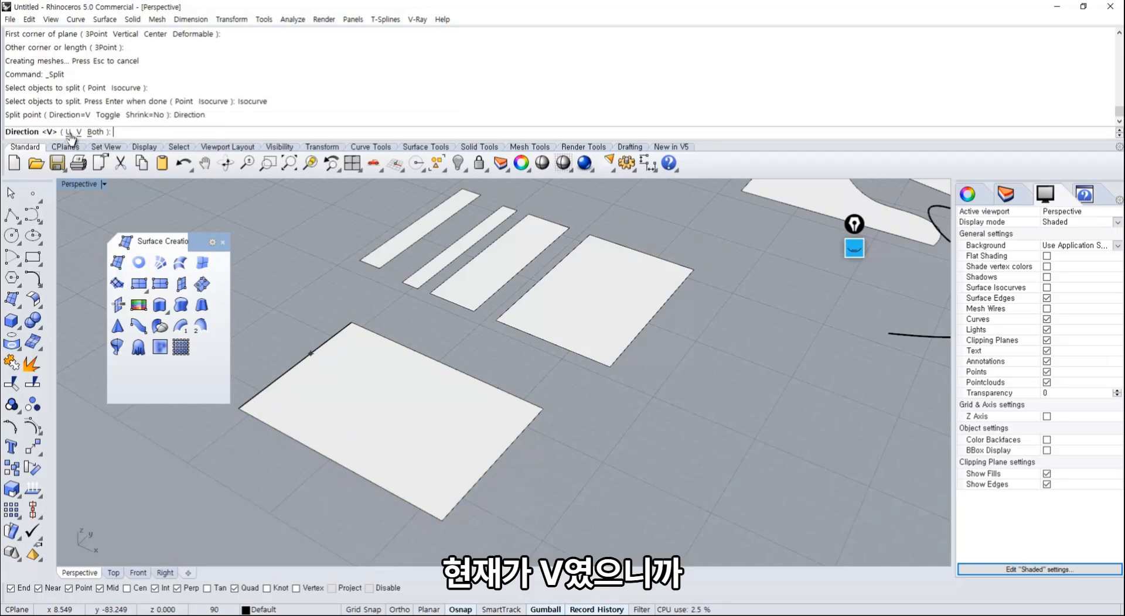
pyautogui.click(68, 133)
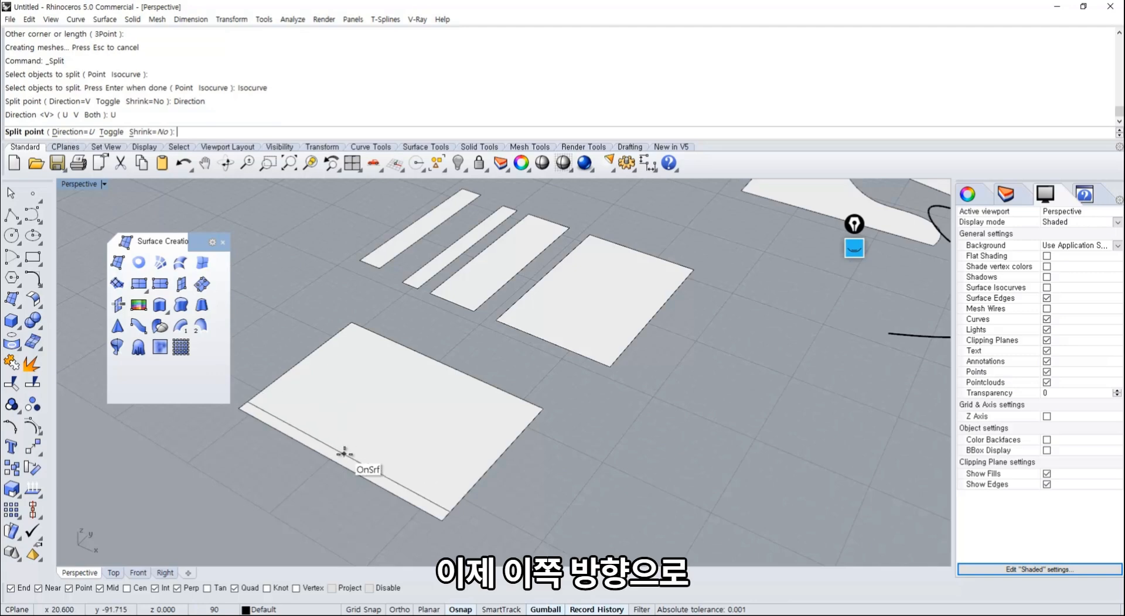
pyautogui.click(375, 442)
pyautogui.click(436, 417)
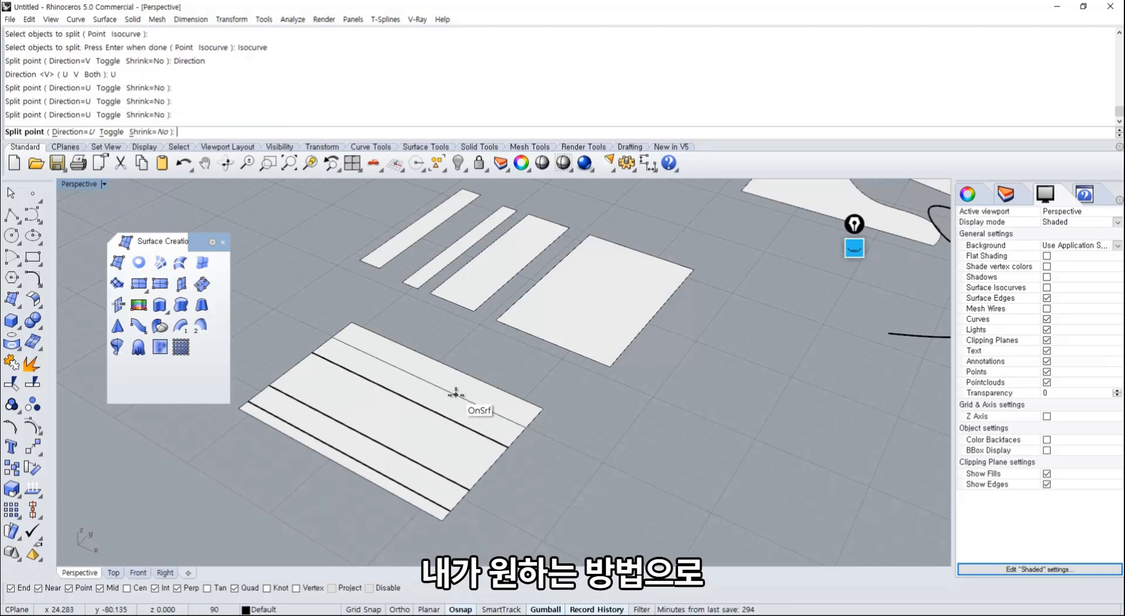
pyautogui.click(455, 392)
pyautogui.press('Return')
# Step: Move the strips of the U-split plane apart and deselect them
pyautogui.moveTo(502, 405)
pyautogui.mouseDown()
pyautogui.moveTo(518, 383)
pyautogui.moveTo(506, 416)
pyautogui.mouseUp()
pyautogui.moveTo(475, 458); pyautogui.dragTo(501, 469)
pyautogui.moveTo(447, 497); pyautogui.dragTo(284, 432)
pyautogui.click(493, 519)
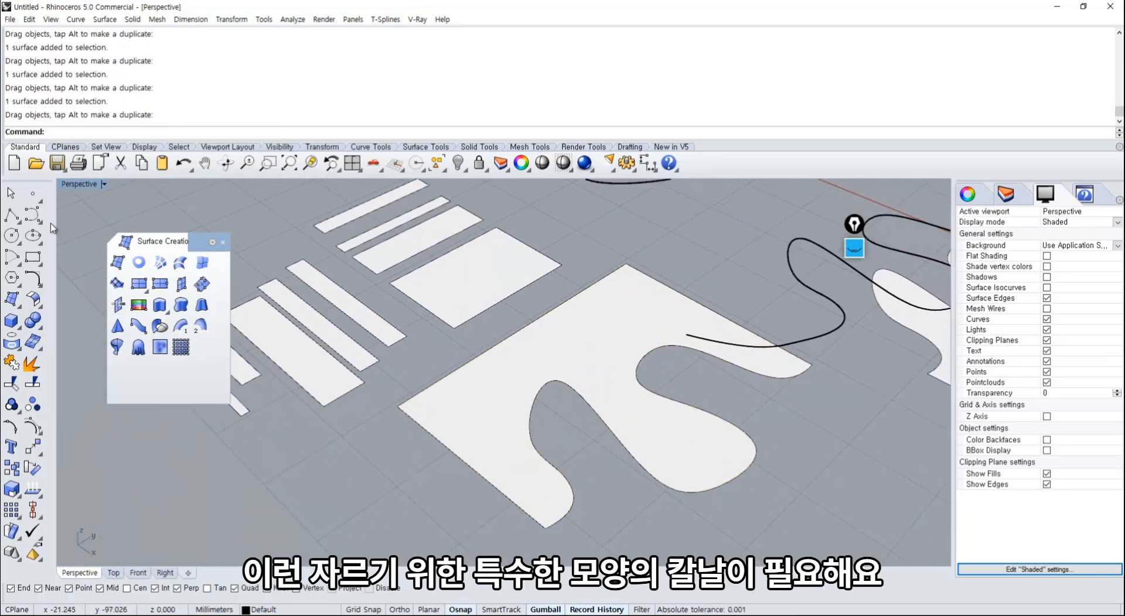
# Step: Draw a wavy degree 3 control-point curve across the wavy-edged plane piece beside the strips, starting and ending outside its edges
pyautogui.click(33, 215)
pyautogui.click(357, 438)
pyautogui.click(486, 458)
pyautogui.click(503, 447)
pyautogui.click(462, 404)
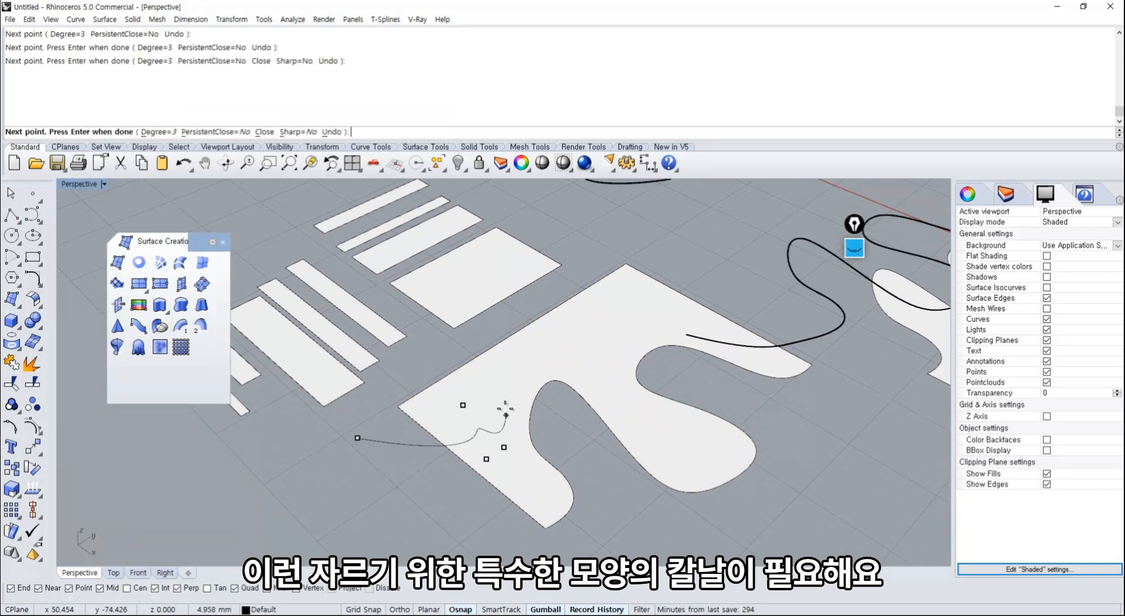
pyautogui.click(493, 394)
pyautogui.click(556, 358)
pyautogui.click(588, 358)
pyautogui.click(596, 323)
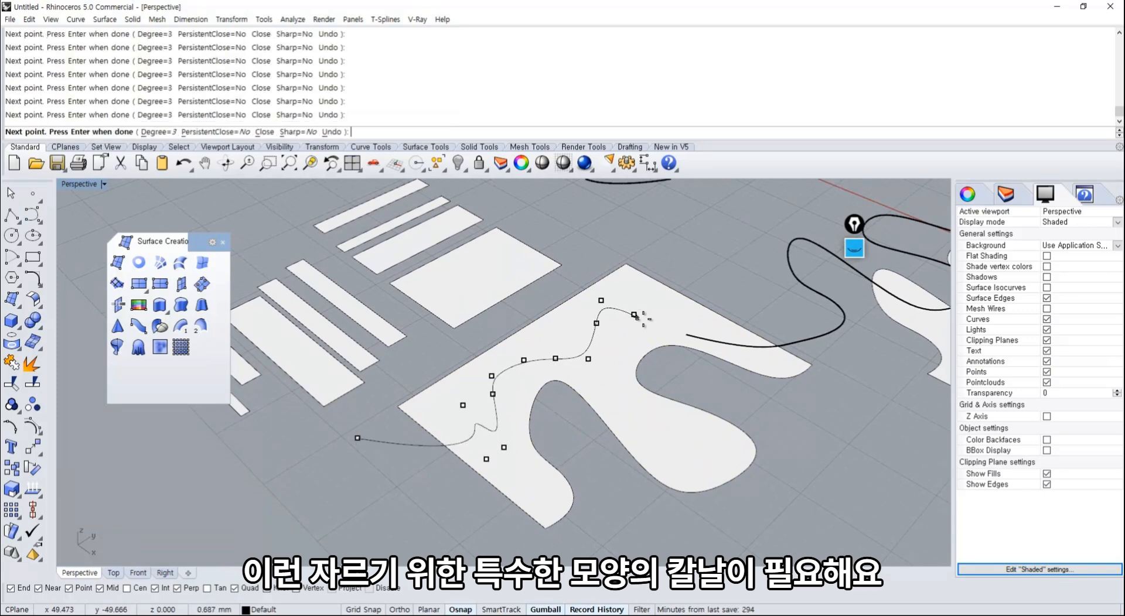
pyautogui.click(727, 273)
pyautogui.press('Return')
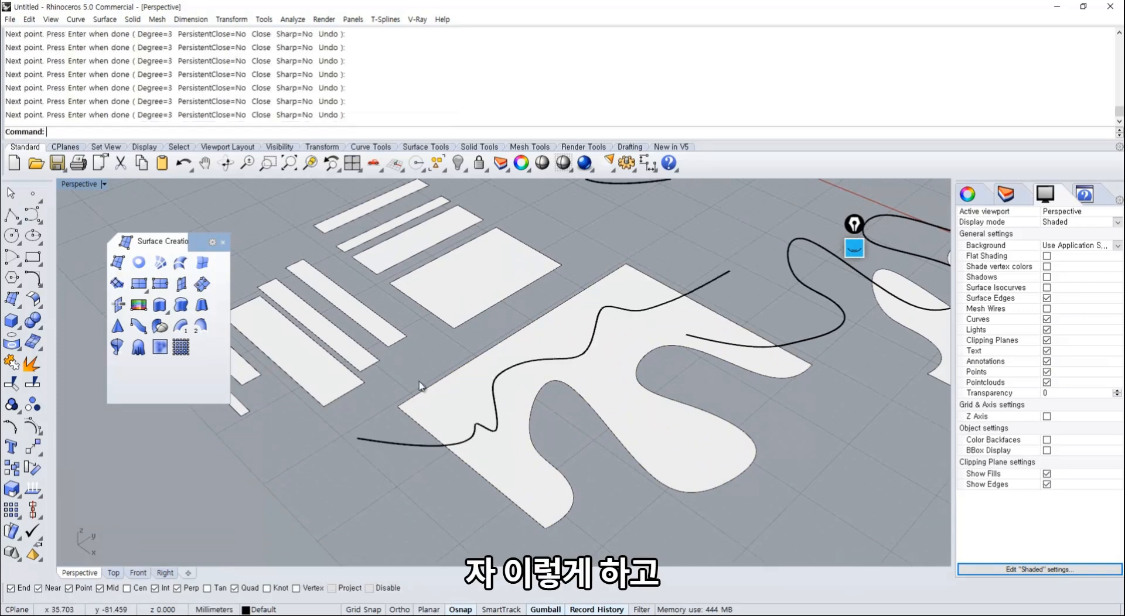
# Step: Split the wavy-edged plane piece with the new wavy curve as cutting object
pyautogui.click(33, 386)
pyautogui.click(514, 477)
pyautogui.press('Return')
pyautogui.click(414, 451)
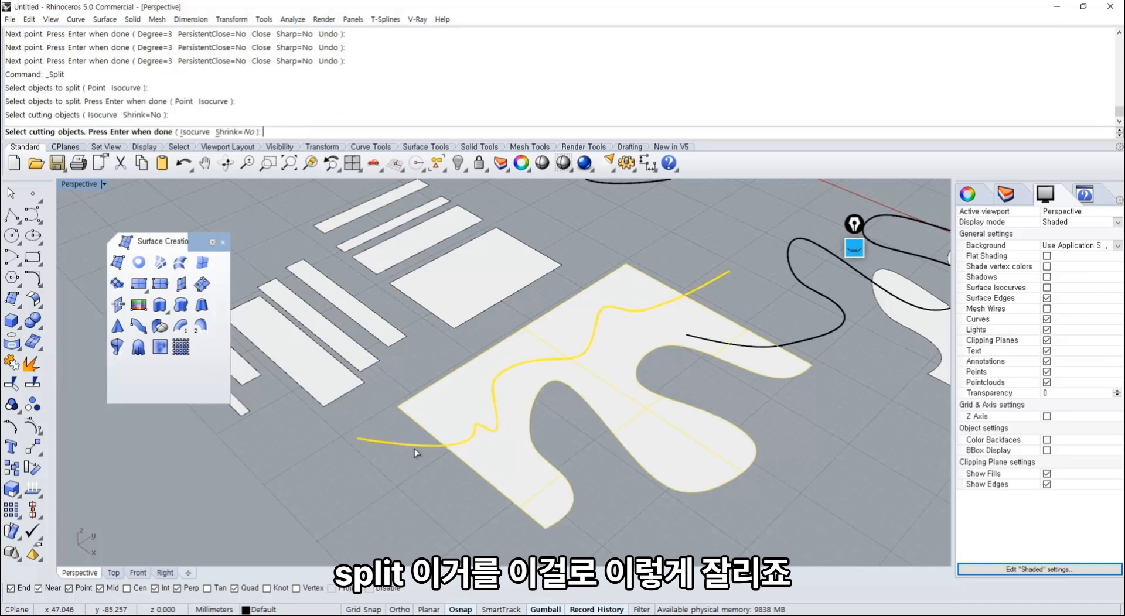
pyautogui.press('Return')
# Step: Move the two resulting surface pieces away from the wavy cutting curve in opposite directions and deselect them
pyautogui.moveTo(450, 413); pyautogui.dragTo(435, 399)
pyautogui.moveTo(509, 461); pyautogui.dragTo(530, 478)
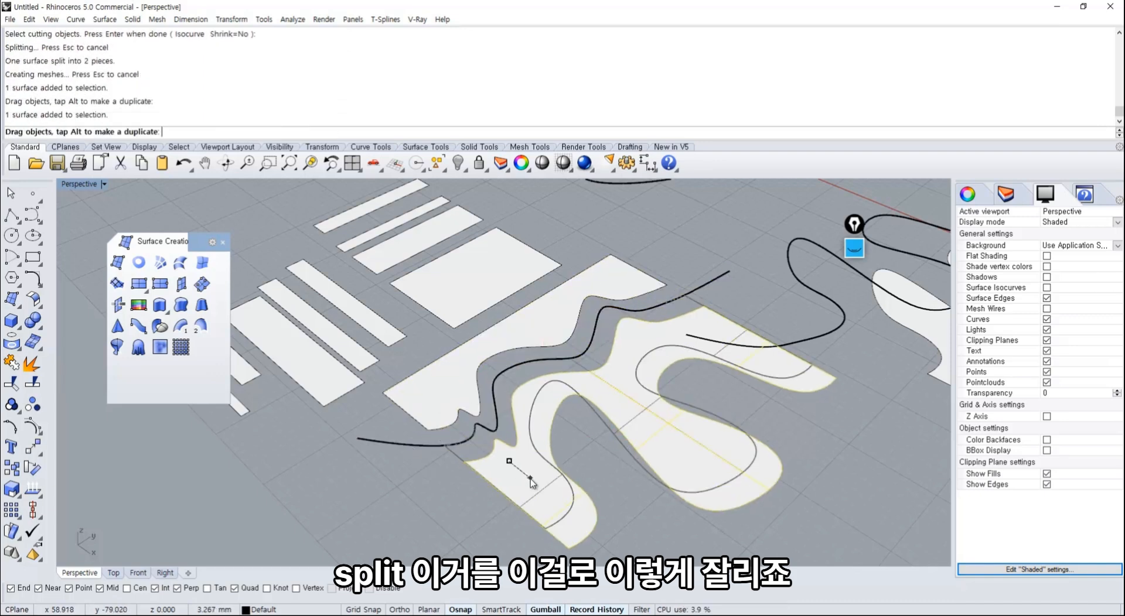
pyautogui.click(402, 523)
pyautogui.moveTo(403, 523); pyautogui.dragTo(469, 449, button='right')
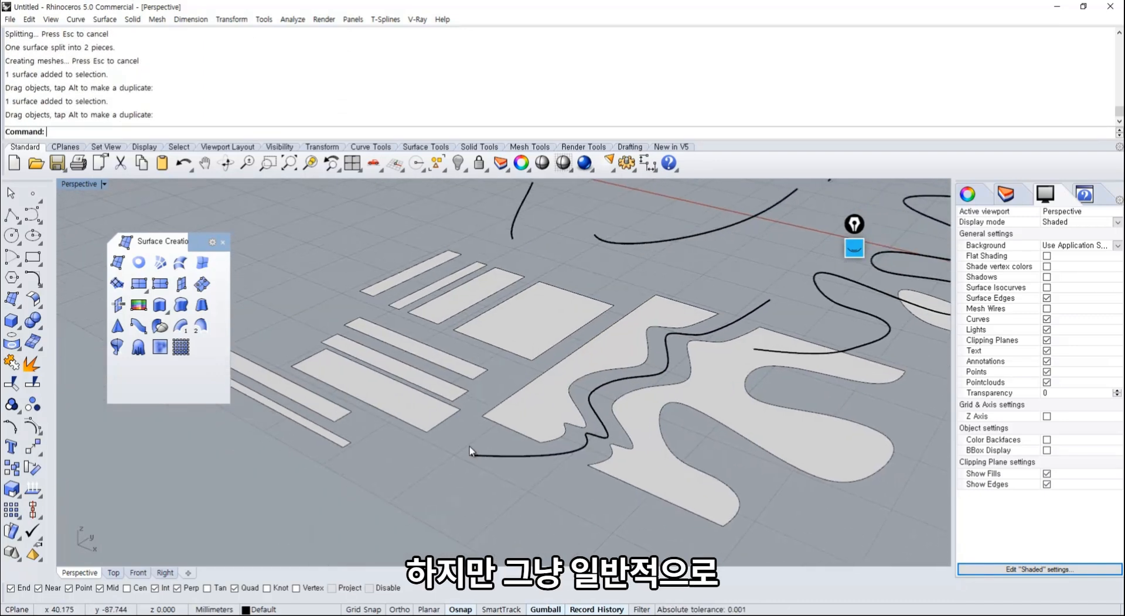
pyautogui.click(519, 343)
pyautogui.scroll(5, 530, 378)
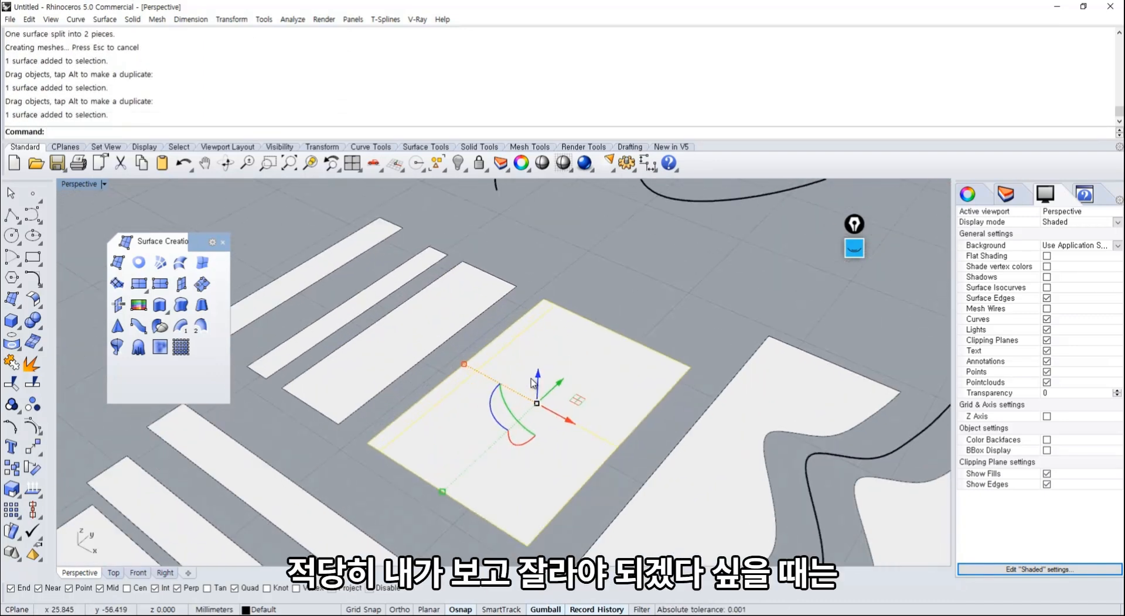
pyautogui.scroll(1, 531, 378)
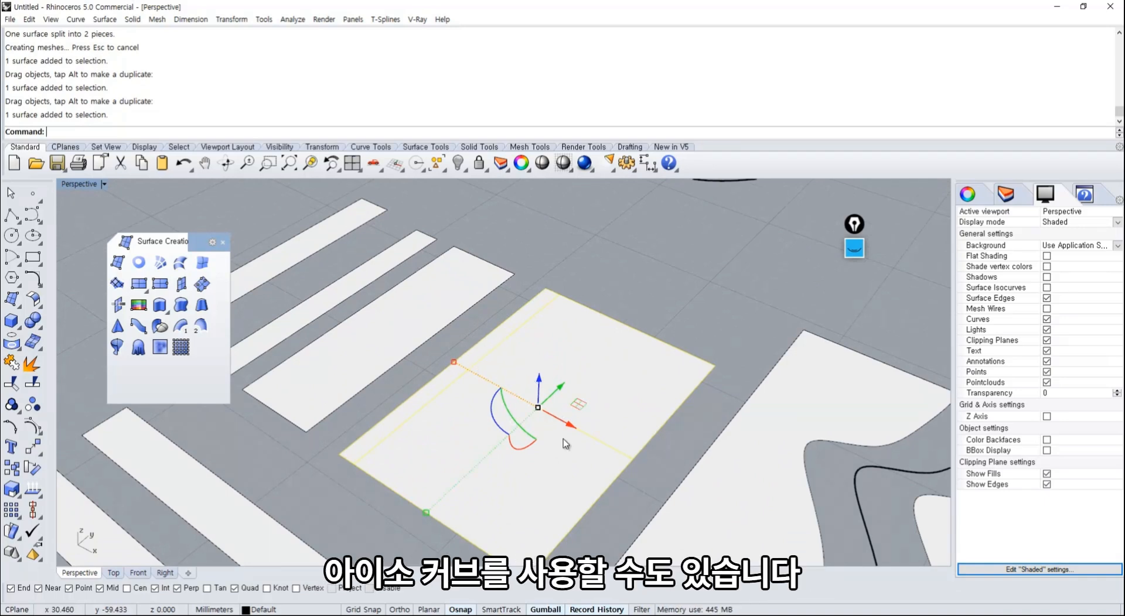
pyautogui.scroll(-8, 564, 438)
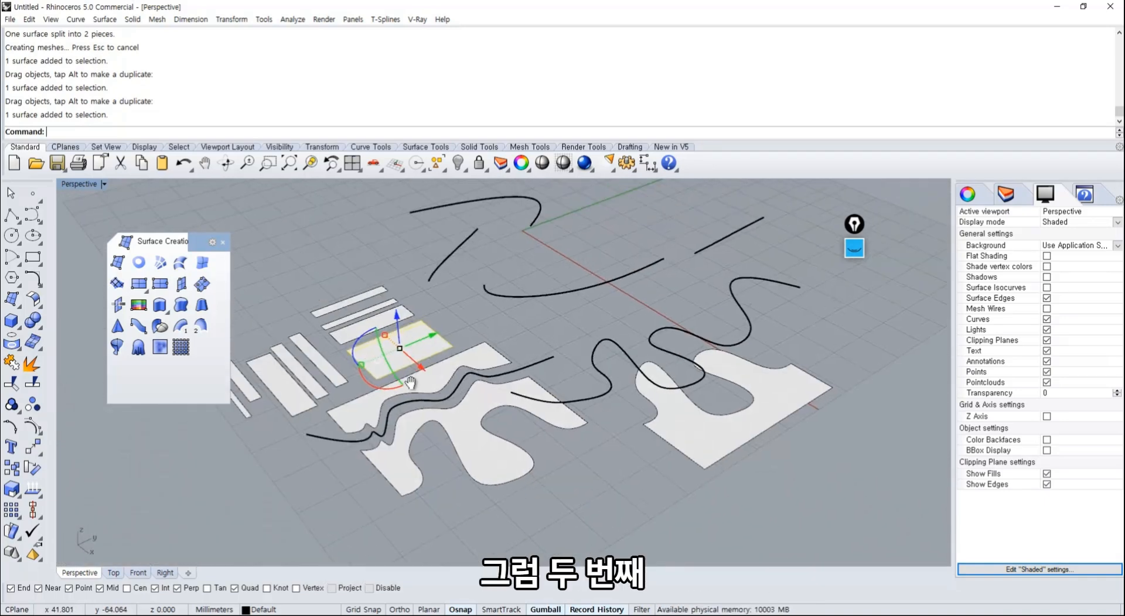
pyautogui.keyDown('shift'); pyautogui.moveTo(410, 382); pyautogui.dragTo(410, 391, button='right'); pyautogui.keyUp('shift')
# Step: Rotate the short separate straight line and move it so it crosses the long open curve, and select that curve
pyautogui.click(538, 303)
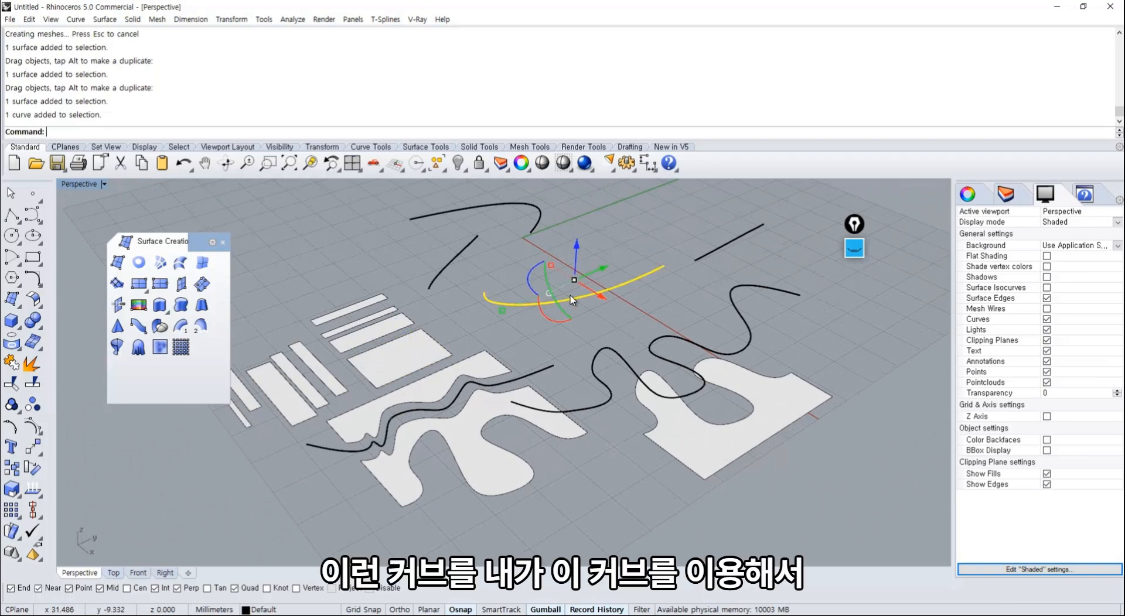
pyautogui.scroll(5, 570, 296)
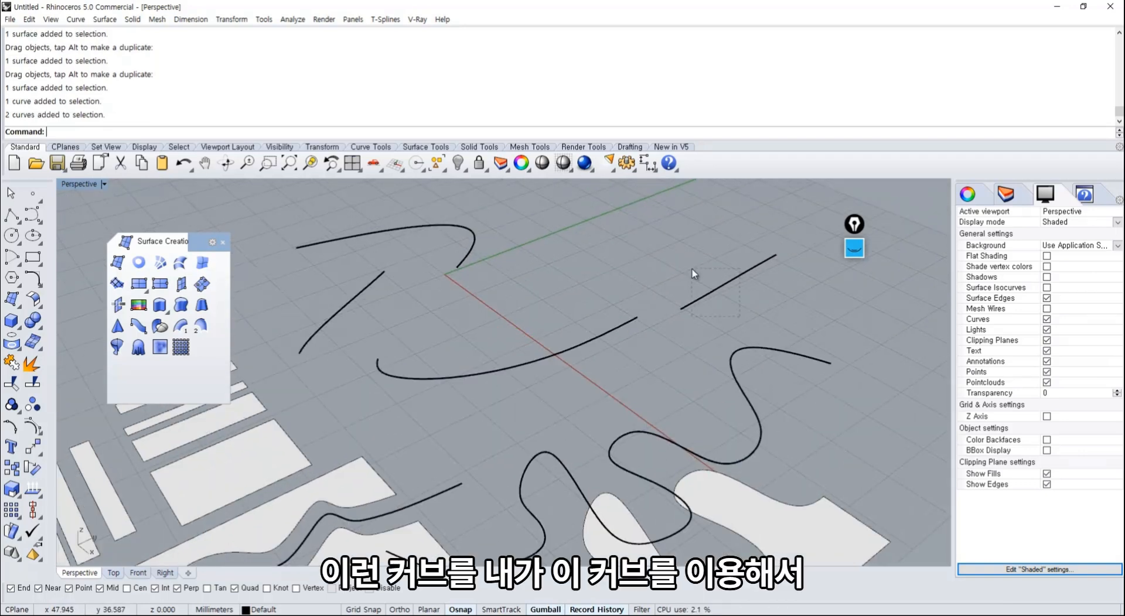
pyautogui.click(714, 290)
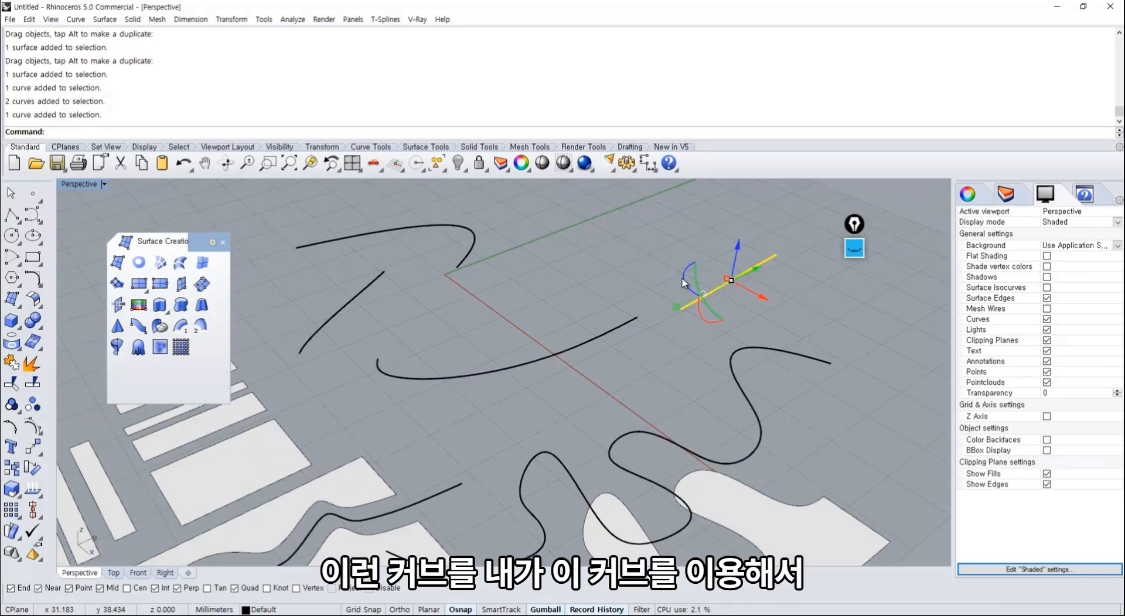
pyautogui.moveTo(683, 280); pyautogui.dragTo(711, 303)
pyautogui.moveTo(745, 280); pyautogui.dragTo(750, 311, button='right')
pyautogui.click(729, 277)
pyautogui.moveTo(740, 243); pyautogui.dragTo(497, 404)
pyautogui.click(574, 440)
pyautogui.moveTo(574, 440); pyautogui.dragTo(530, 462, button='right')
pyautogui.click(533, 462)
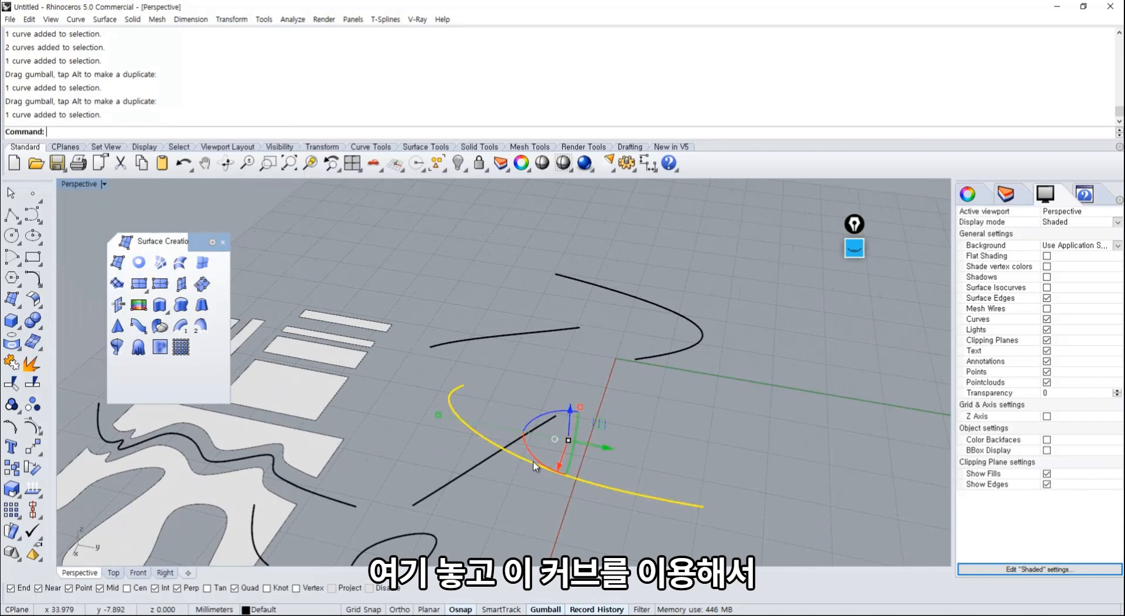
# Step: Split the long open curve using the straight line that crosses it as the cutting object
pyautogui.click(478, 468)
pyautogui.click(541, 462)
pyautogui.click(515, 497)
pyautogui.keyDown('shift'); pyautogui.moveTo(514, 508); pyautogui.dragTo(469, 440, button='right'); pyautogui.keyUp('shift')
pyautogui.scroll(3, 468, 440)
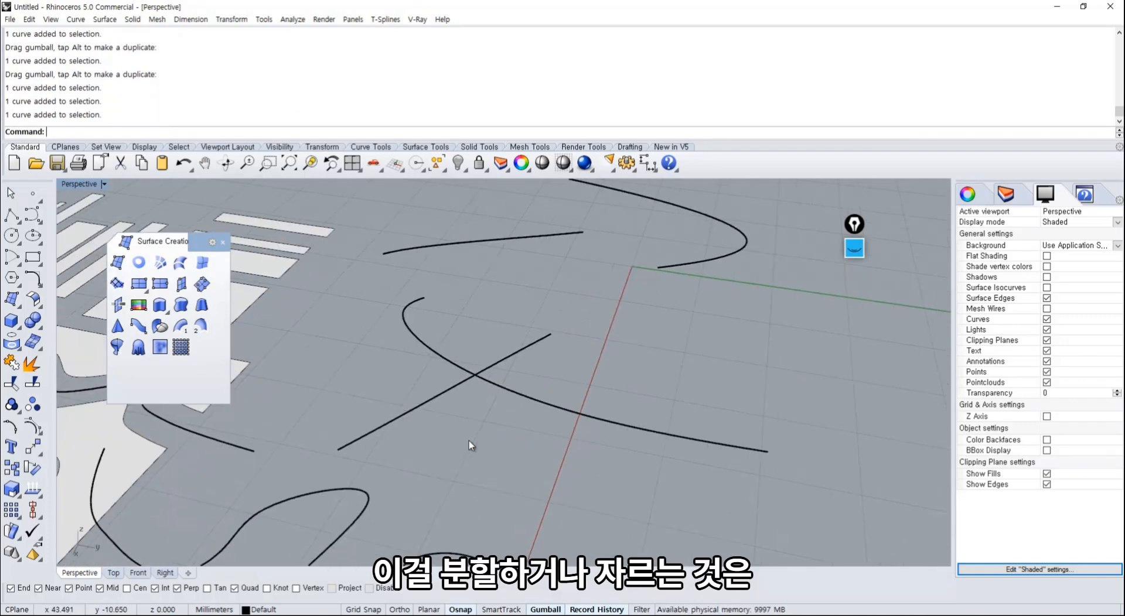
pyautogui.keyDown('shift'); pyautogui.moveTo(343, 421); pyautogui.dragTo(312, 416, button='right'); pyautogui.keyUp('shift')
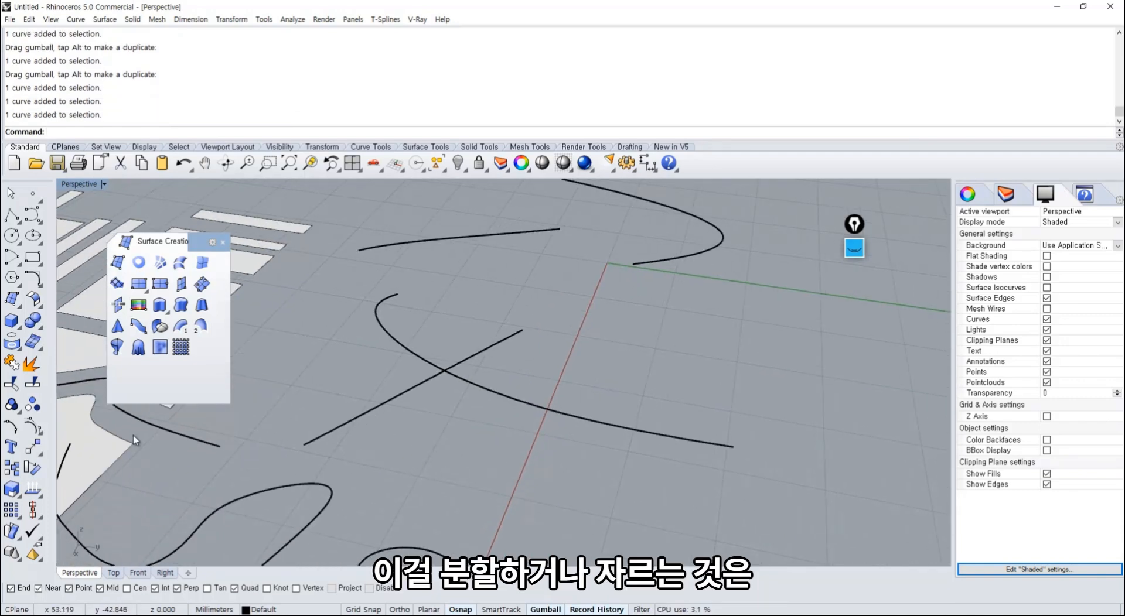
pyautogui.click(32, 383)
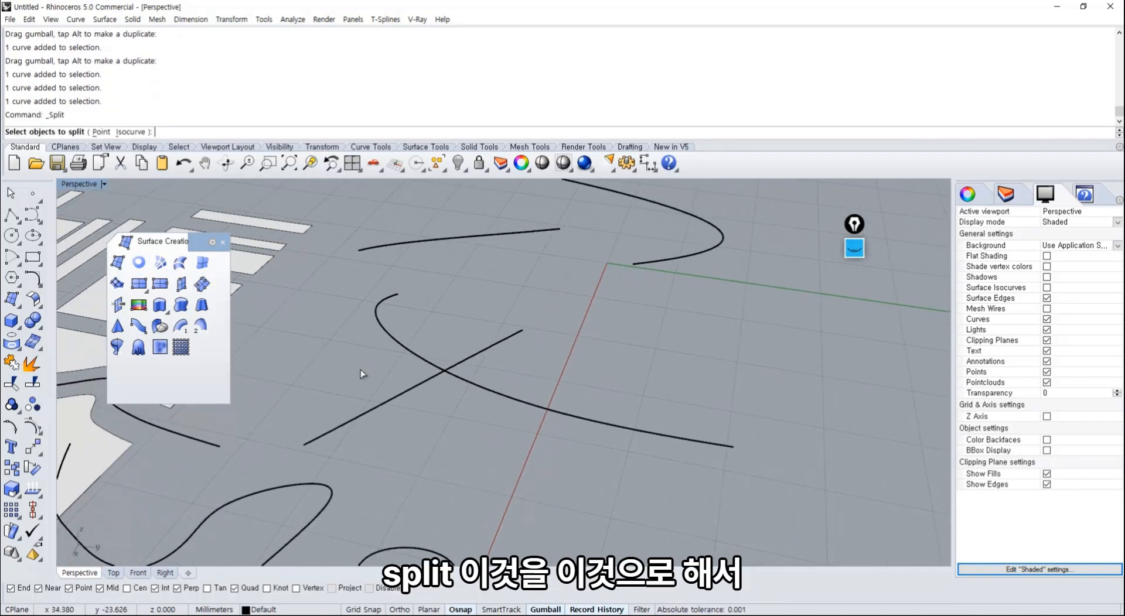
pyautogui.click(420, 361)
pyautogui.press('Return')
pyautogui.click(422, 384)
pyautogui.press('Return')
# Step: Move the longer curve piece away from the cutting line, and undo the move and the split
pyautogui.moveTo(421, 384); pyautogui.dragTo(487, 399)
pyautogui.hotkey('ctrl', 'z')
pyautogui.click(438, 372)
pyautogui.click(462, 381)
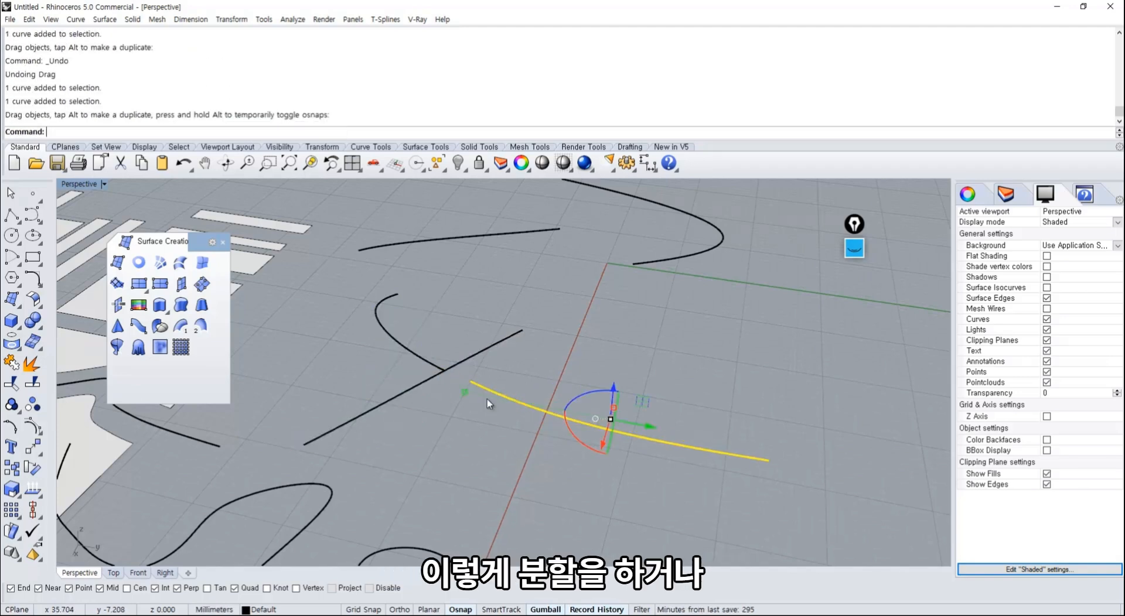
pyautogui.hotkey('ctrl', 'z')
pyautogui.hotkey('ctrl', 'z')
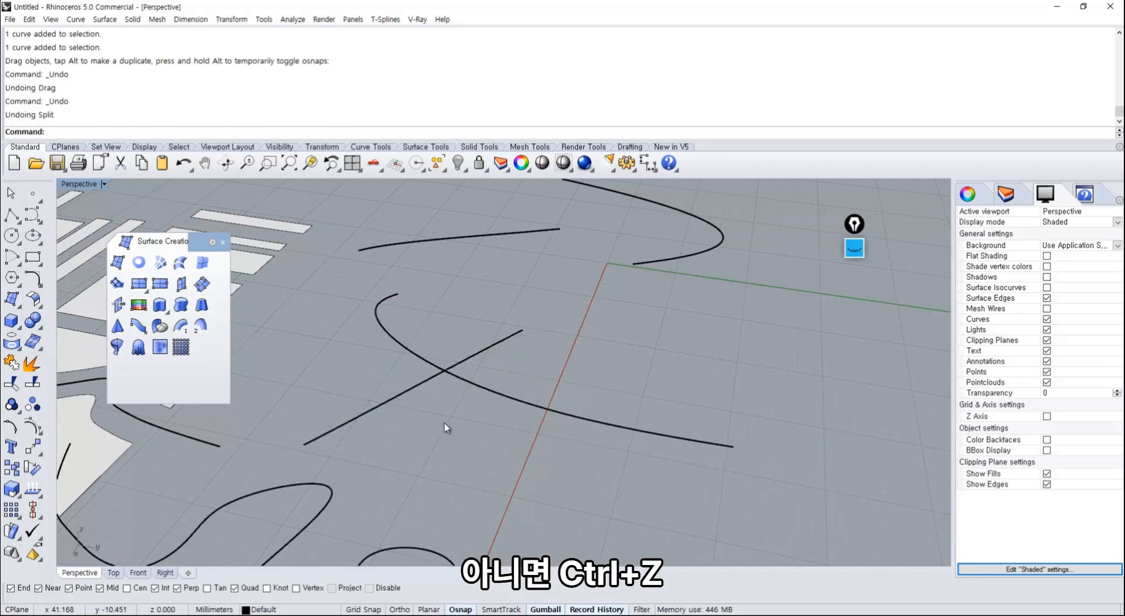
# Step: Delete the straight line crossing the long open curve
pyautogui.click(479, 379)
pyautogui.click(382, 403)
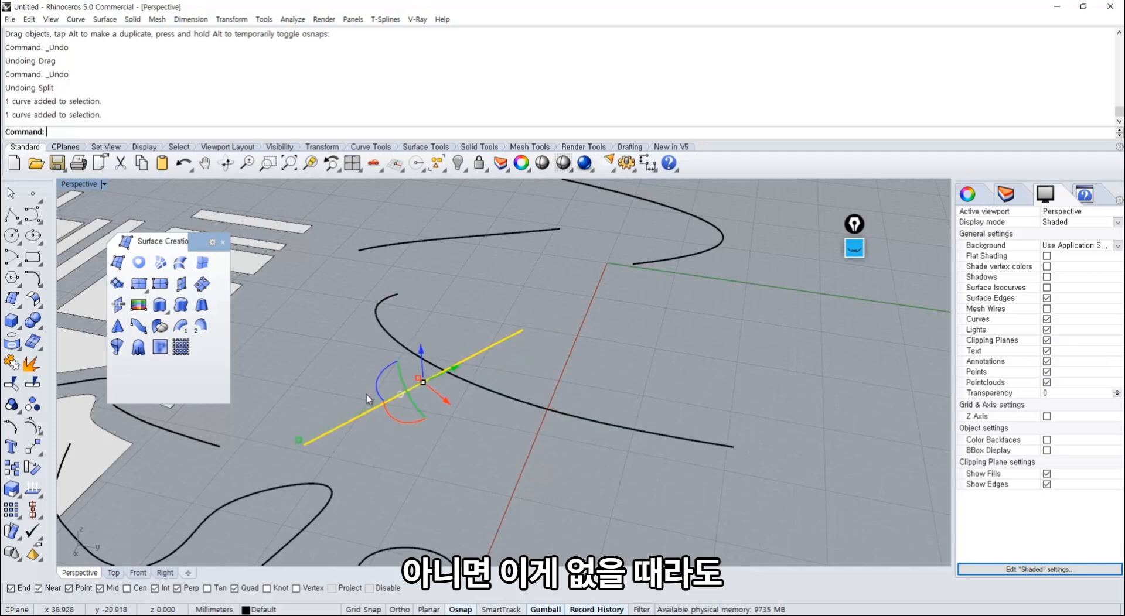
pyautogui.press('Delete')
# Step: Split the long open curve with the Point option at one point near its former crossing with the line
pyautogui.click(41, 388)
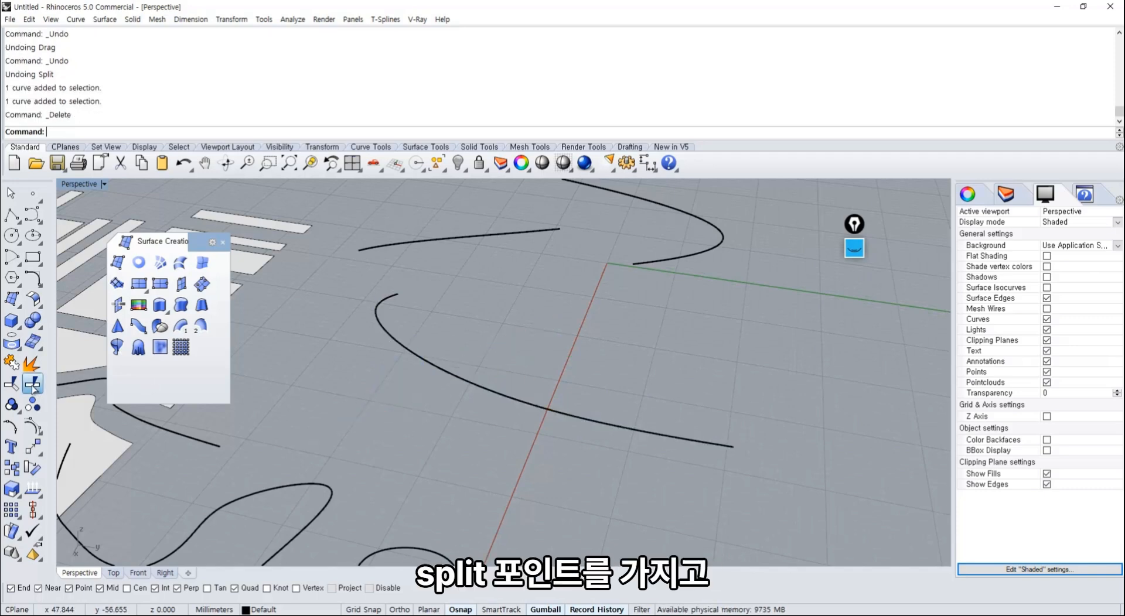
pyautogui.click(100, 133)
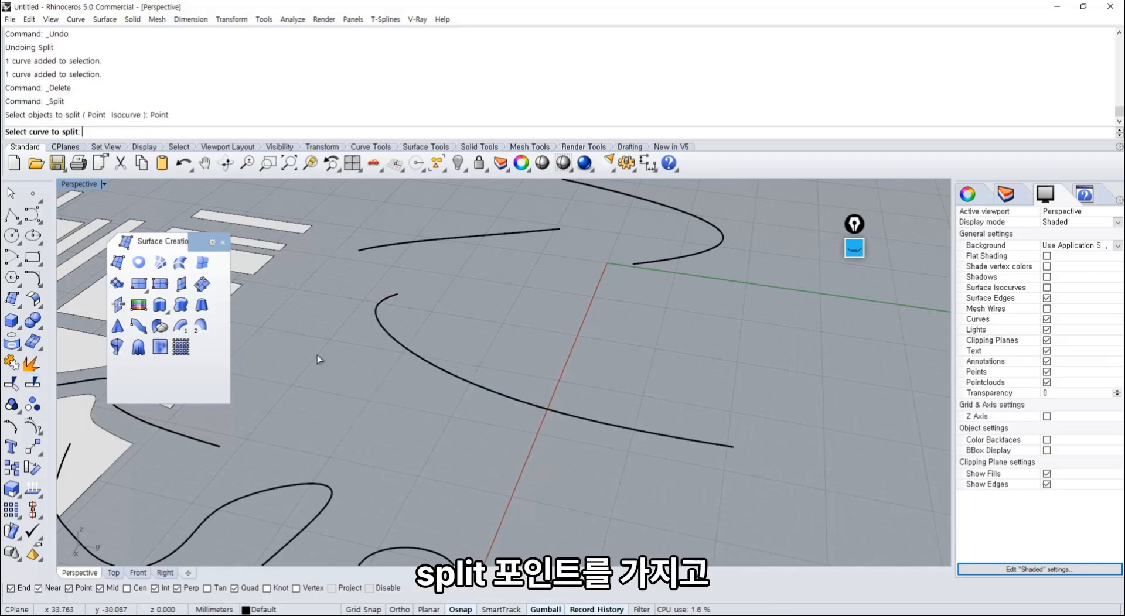
pyautogui.click(396, 344)
pyautogui.click(451, 375)
pyautogui.rightClick(449, 385)
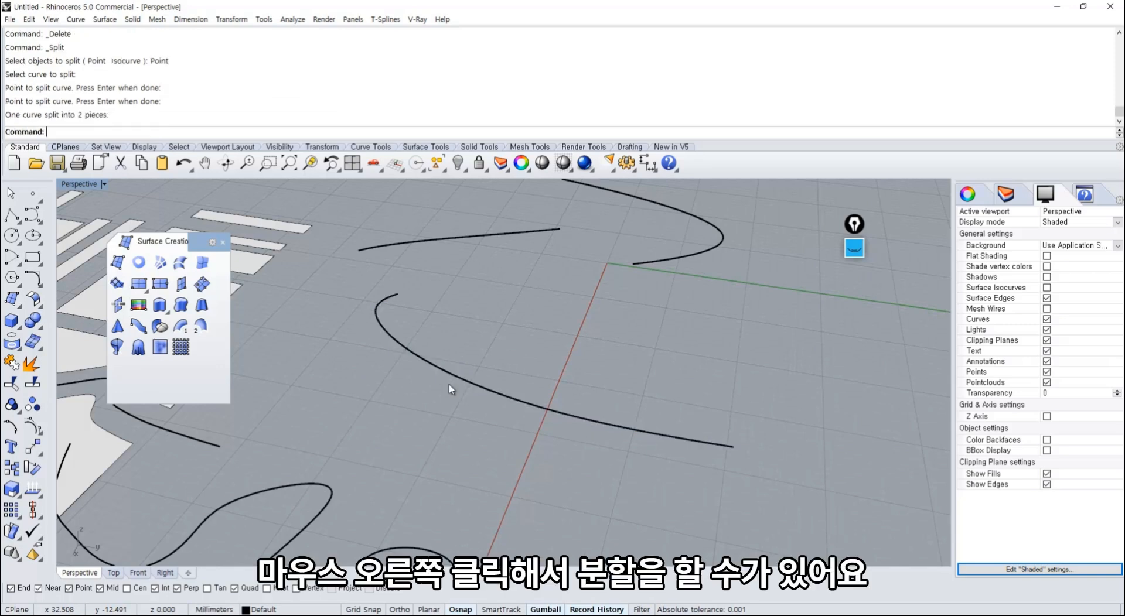
# Step: Move the two curve pieces apart from each other, and undo both moves
pyautogui.moveTo(423, 357); pyautogui.dragTo(390, 349)
pyautogui.moveTo(474, 381); pyautogui.dragTo(485, 402)
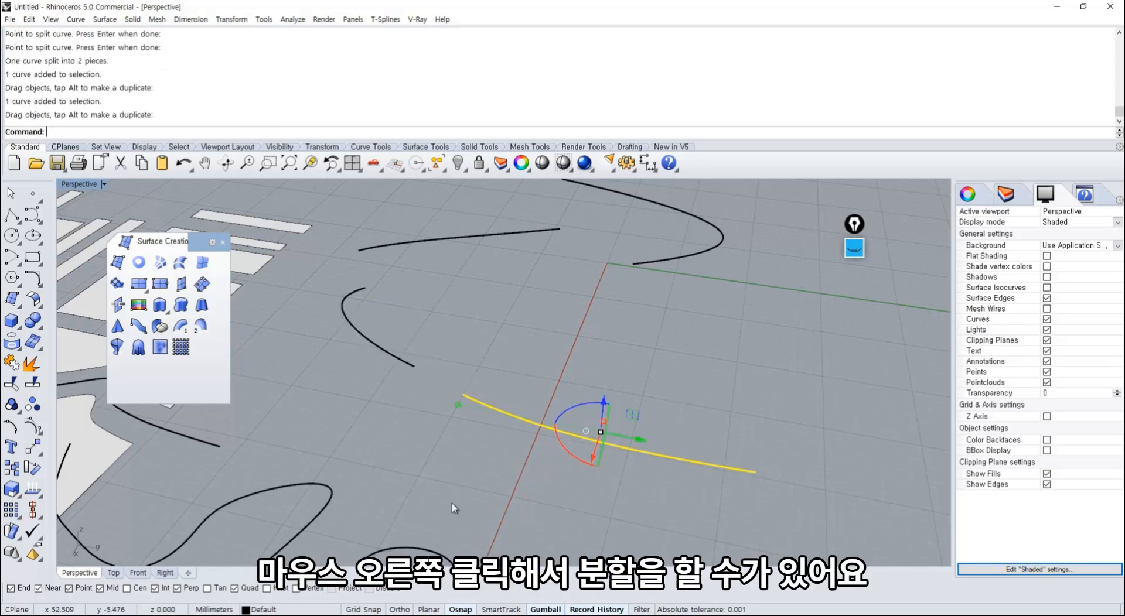
pyautogui.hotkey('ctrl', 'z')
pyautogui.hotkey('ctrl', 'z')
pyautogui.scroll(-3, 447, 492)
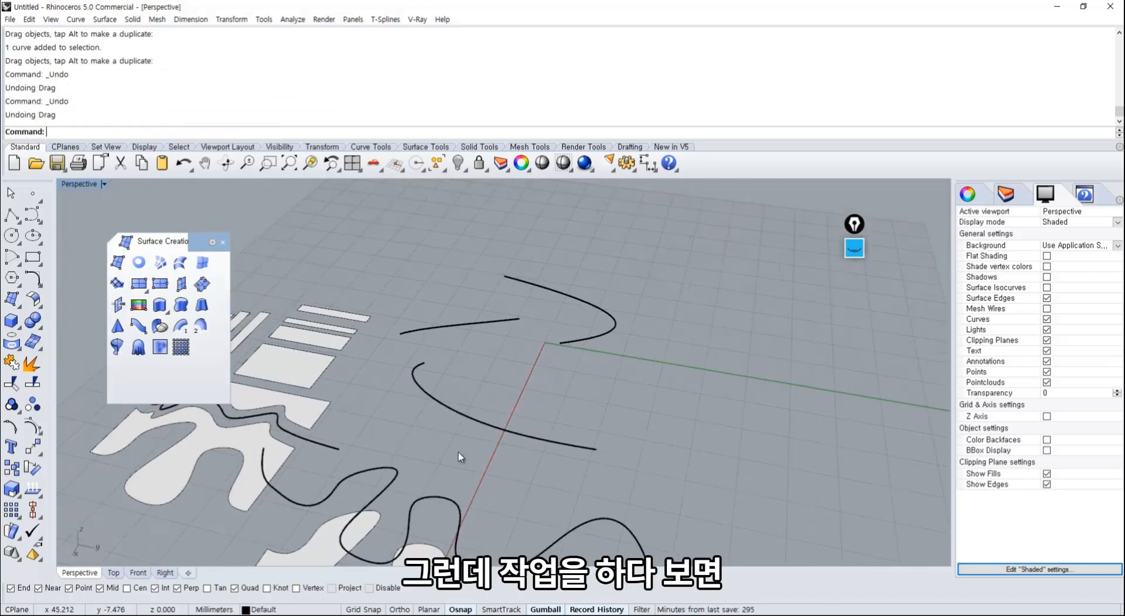
pyautogui.keyDown('shift'); pyautogui.moveTo(458, 453); pyautogui.dragTo(477, 416, button='right'); pyautogui.keyUp('shift')
pyautogui.moveTo(479, 417); pyautogui.dragTo(479, 417)
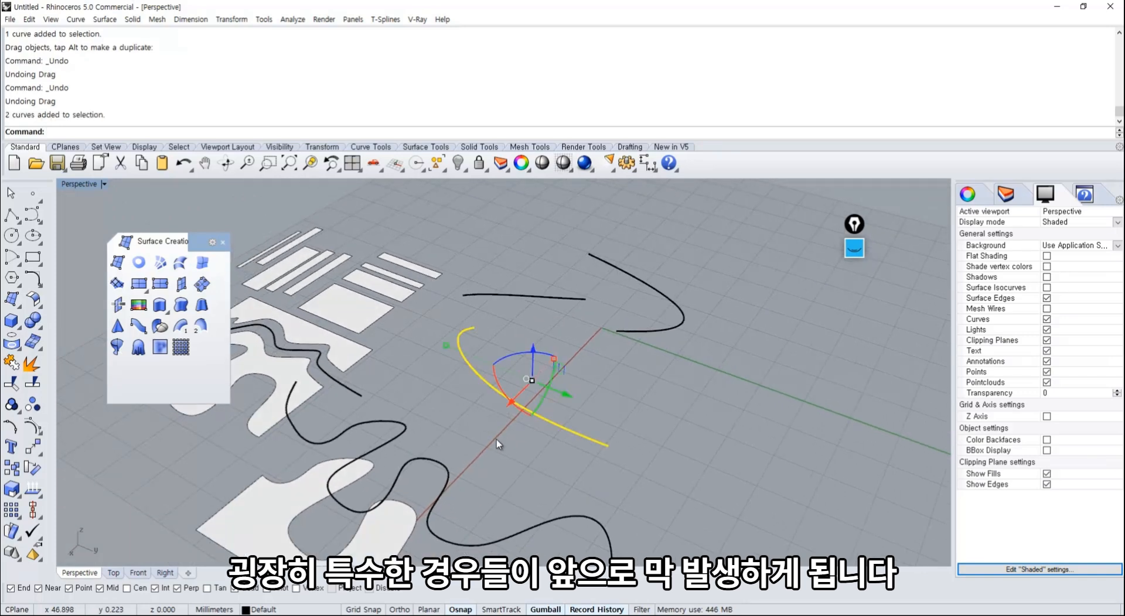
pyautogui.press('Escape')
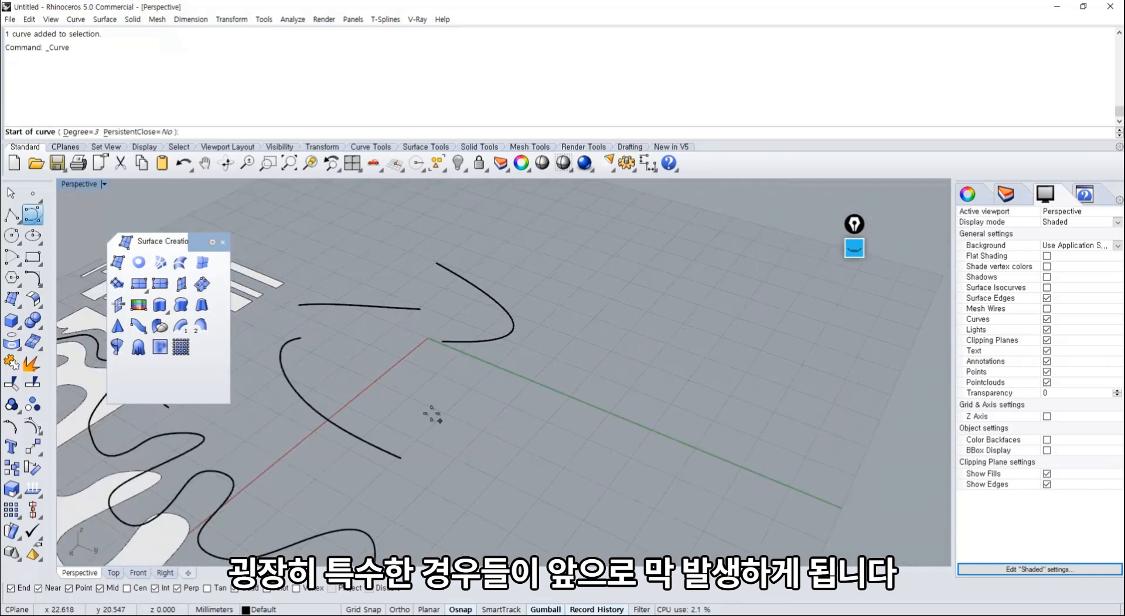
# Step: Draw a degree 3 S-shaped control-point curve with six points on the empty area along the green axis
pyautogui.click(379, 344)
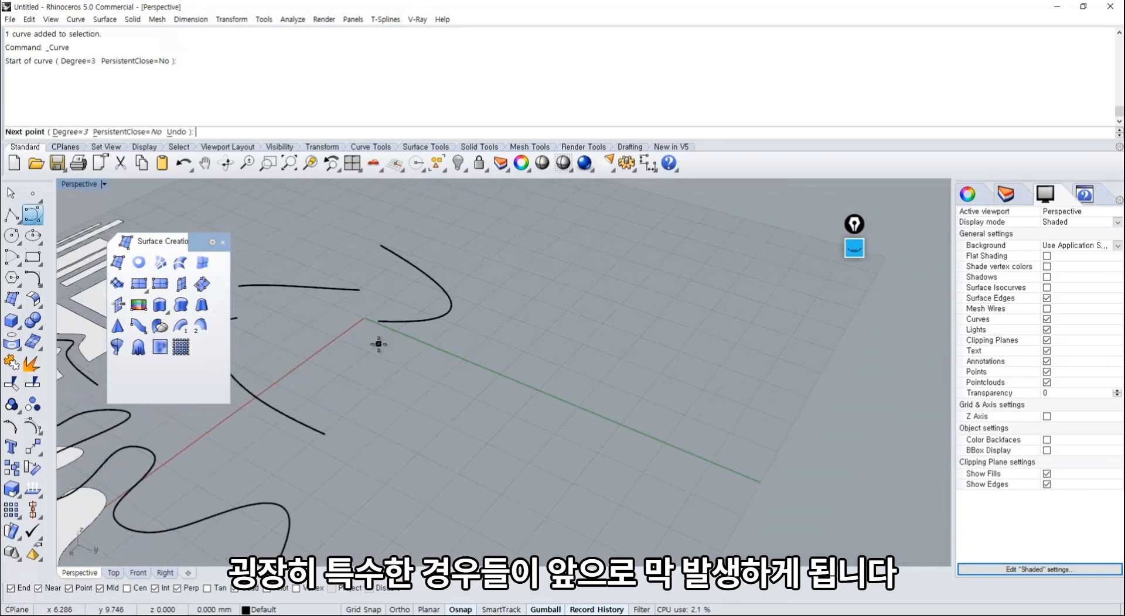
pyautogui.click(477, 429)
pyautogui.click(532, 334)
pyautogui.click(653, 325)
pyautogui.click(615, 440)
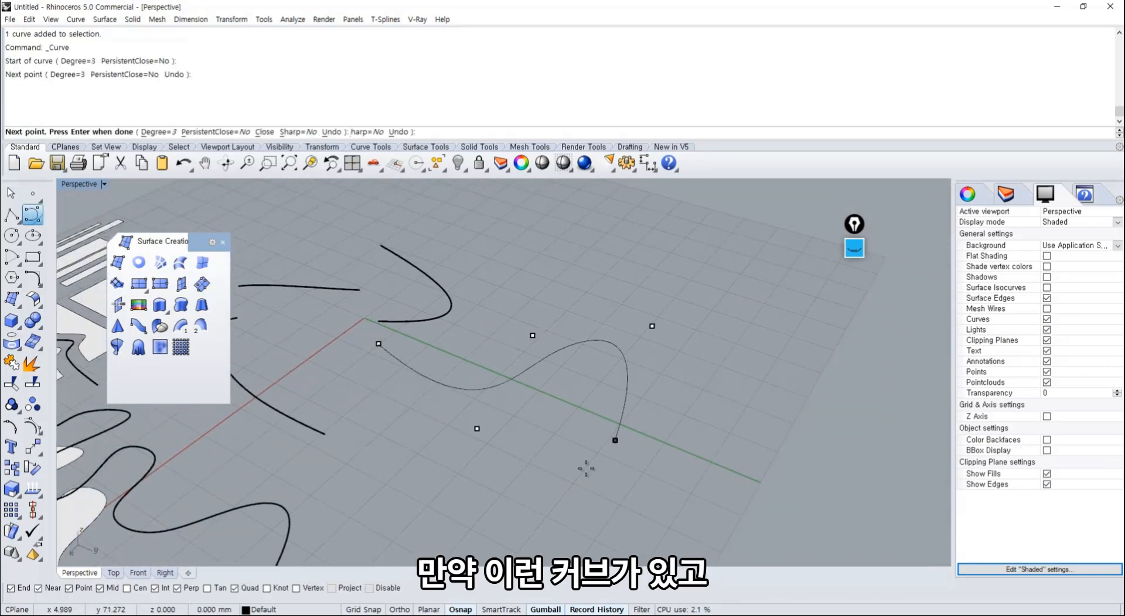
pyautogui.click(521, 455)
pyautogui.rightClick(528, 489)
# Step: Show the control points of the S-shaped curve, raise one middle point vertically to make the curve three-dimensional, and hide the points
pyautogui.moveTo(558, 423); pyautogui.dragTo(557, 423)
pyautogui.moveTo(558, 430)
pyautogui.mouseDown(button='right')
pyautogui.moveTo(595, 417)
pyautogui.moveTo(577, 431)
pyautogui.mouseUp(button='right')
pyautogui.click(33, 427)
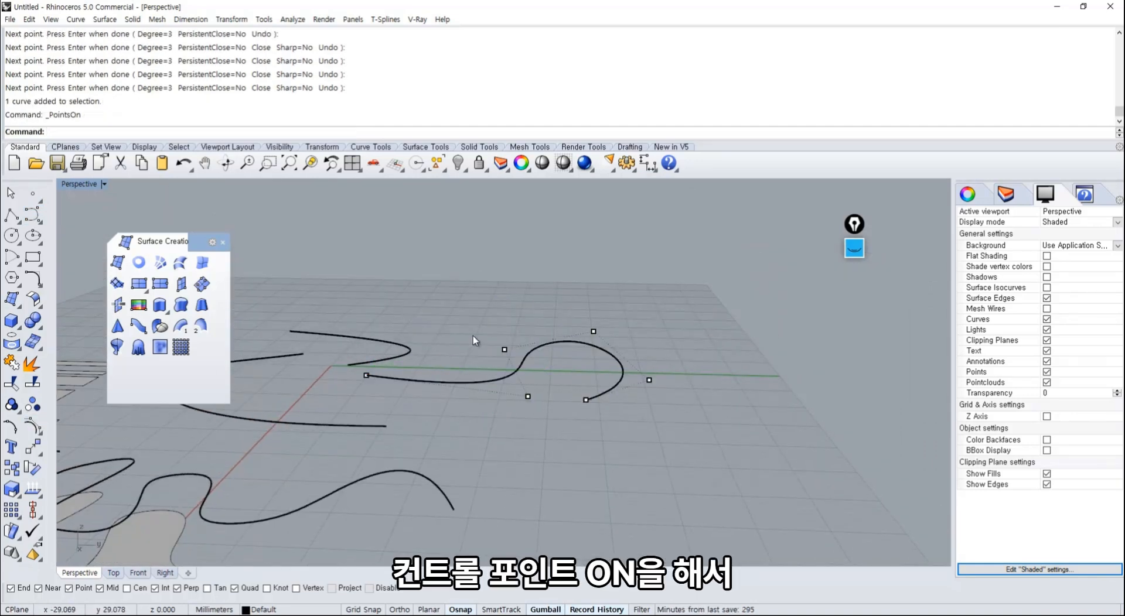
pyautogui.moveTo(545, 338); pyautogui.dragTo(477, 371)
pyautogui.moveTo(504, 311); pyautogui.dragTo(505, 183)
pyautogui.moveTo(536, 354); pyautogui.dragTo(203, 381, button='right')
pyautogui.click(373, 373)
pyautogui.press('Escape')
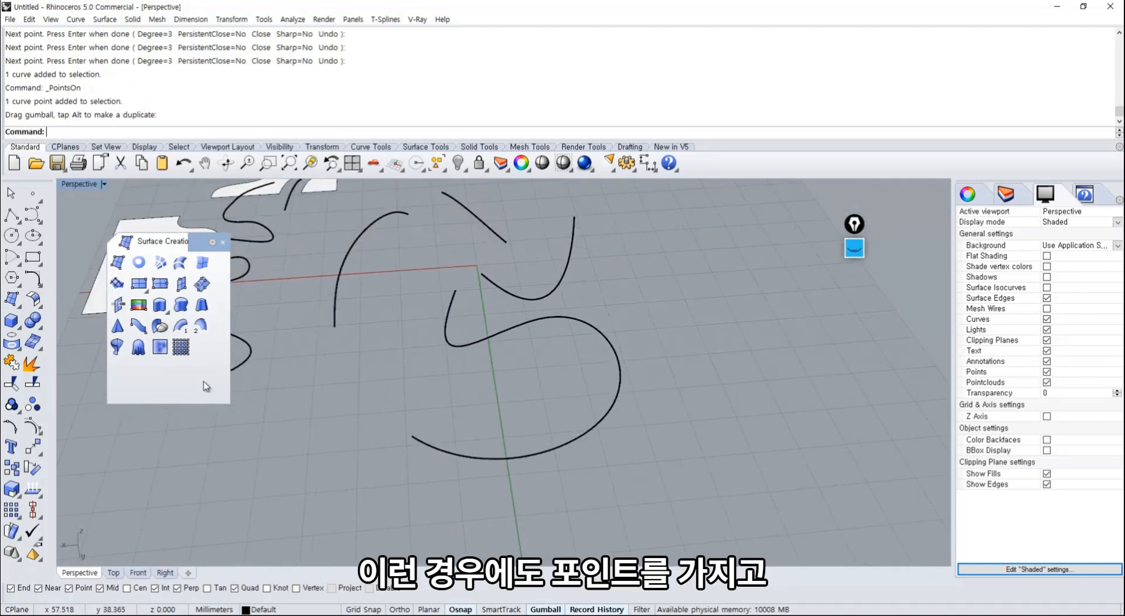
# Step: Split the three-dimensional S-shaped curve at three points along its length with the Point option
pyautogui.click(32, 384)
pyautogui.click(97, 132)
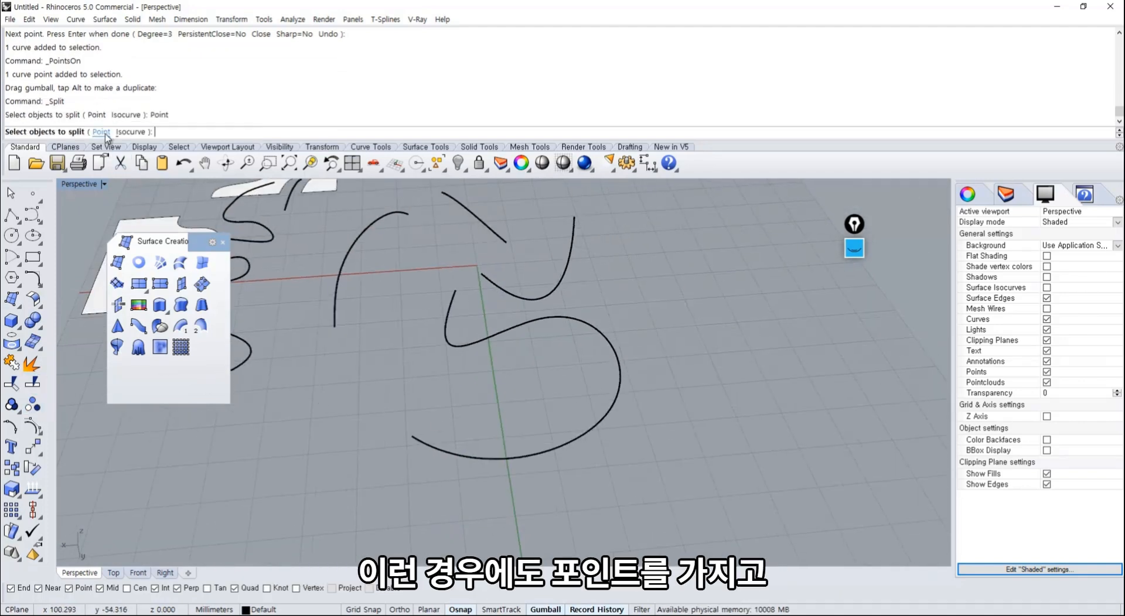
pyautogui.click(513, 333)
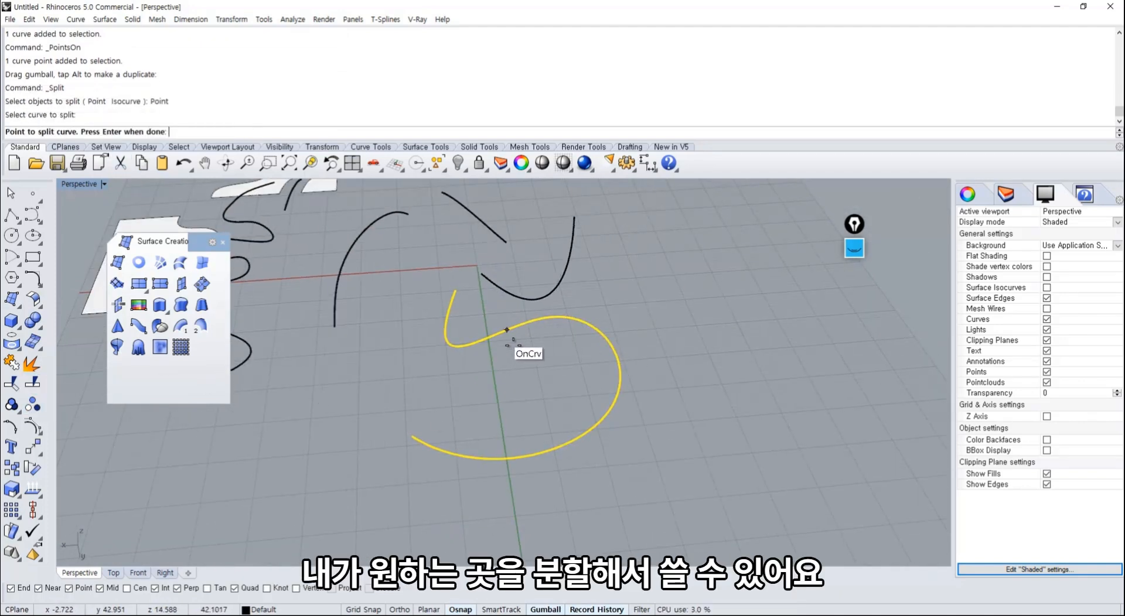
pyautogui.click(507, 330)
pyautogui.click(564, 317)
pyautogui.click(596, 427)
pyautogui.press('Return')
# Step: Move three pieces of the split S-shaped curve apart from one another
pyautogui.moveTo(571, 444); pyautogui.dragTo(516, 468)
pyautogui.moveTo(615, 391); pyautogui.dragTo(647, 415)
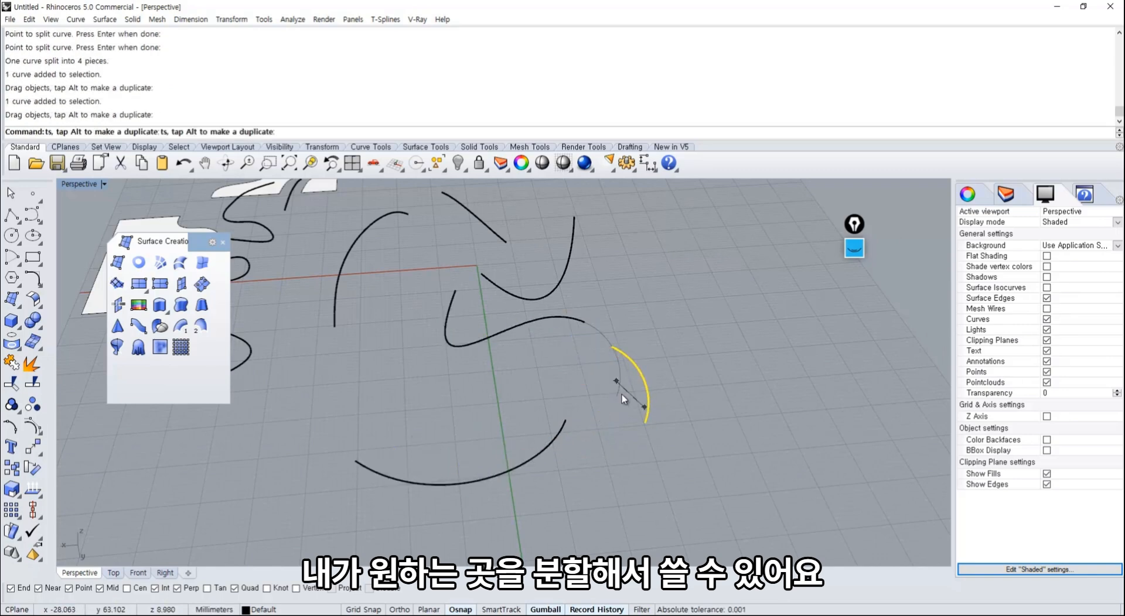
pyautogui.moveTo(545, 318); pyautogui.dragTo(502, 345)
pyautogui.moveTo(465, 404); pyautogui.dragTo(653, 422, button='right')
# Step: Undo the piece moves and the point split of the S-shaped curve, and deselect it
pyautogui.hotkey('ctrl', 'z')
pyautogui.hotkey('ctrl', 'z')
pyautogui.hotkey('ctrl', 'z')
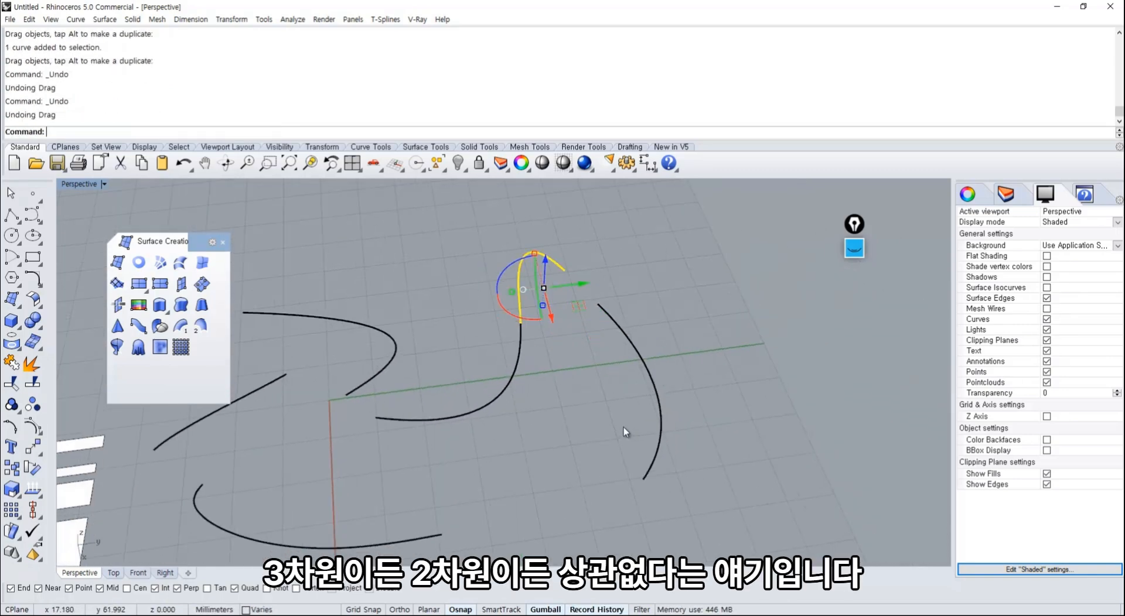
pyautogui.hotkey('ctrl', 'z')
pyautogui.click(556, 441)
pyautogui.click(498, 402)
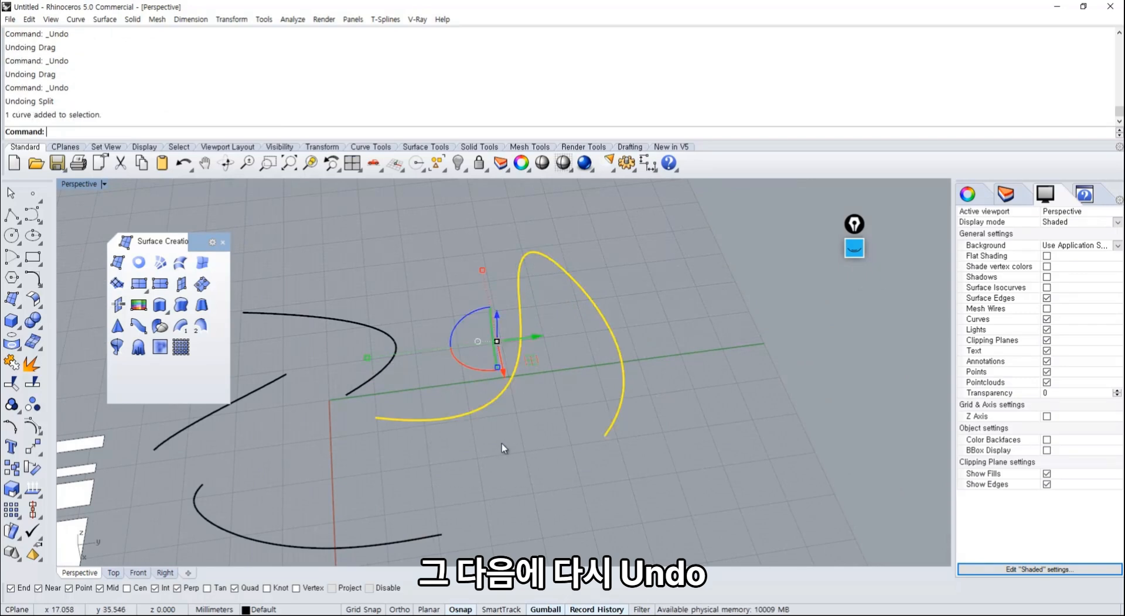
pyautogui.moveTo(502, 444); pyautogui.dragTo(478, 449, button='right')
pyautogui.click(462, 466)
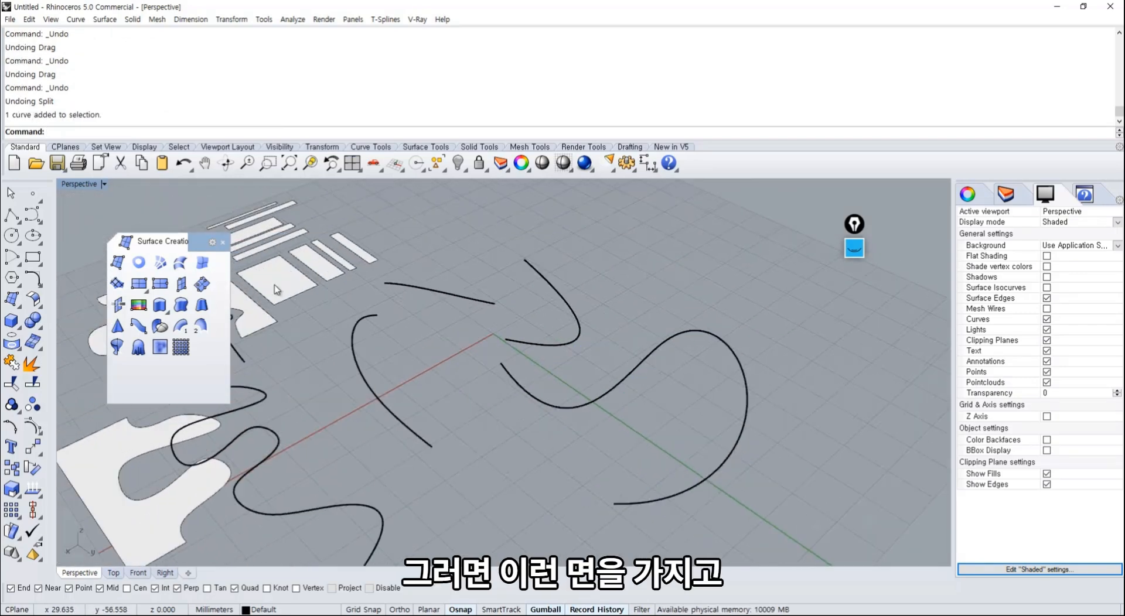
# Step: Move the wide rectangular surface strip to the S-shaped curve, stand it upright, and raise and shift it so the curve passes through it
pyautogui.moveTo(275, 287); pyautogui.dragTo(635, 462)
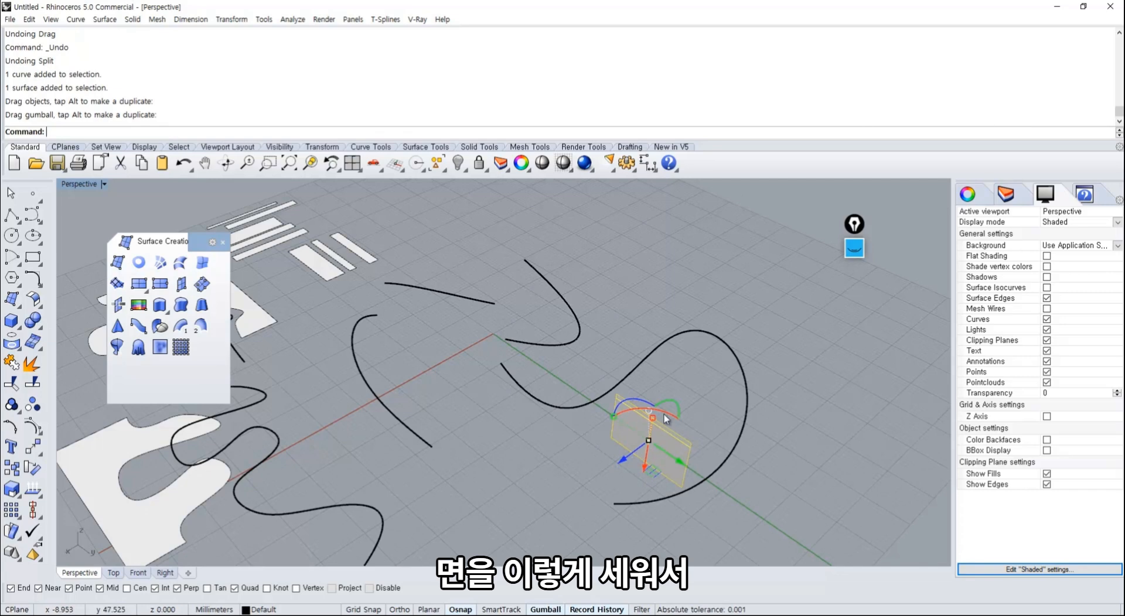
pyautogui.moveTo(651, 472); pyautogui.dragTo(657, 404)
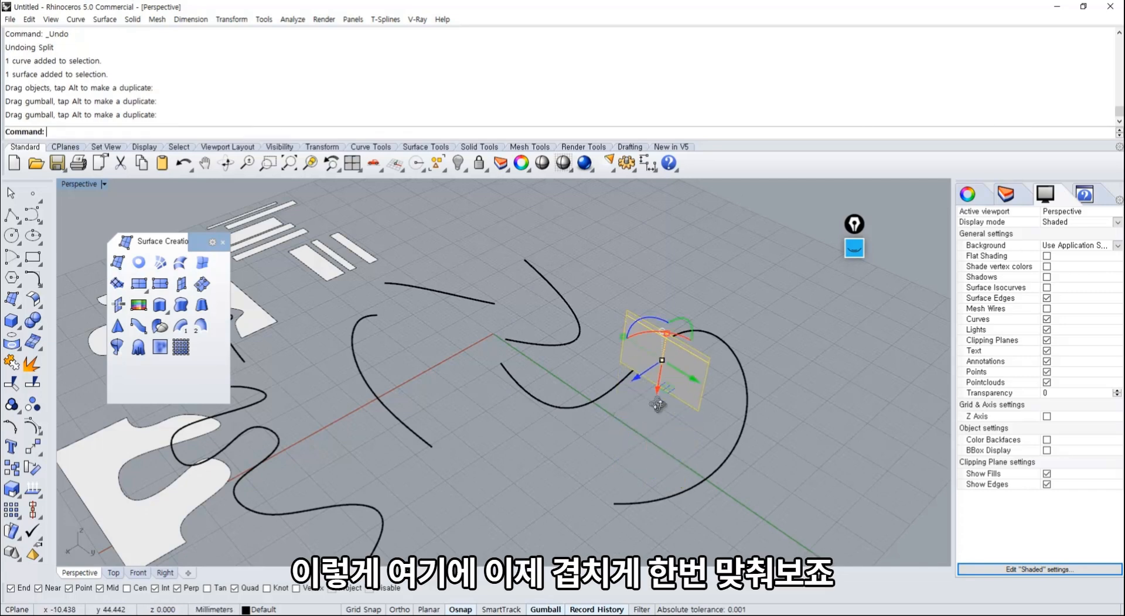
pyautogui.moveTo(657, 404); pyautogui.dragTo(672, 403, button='right')
pyautogui.moveTo(673, 402); pyautogui.dragTo(622, 416)
pyautogui.click(605, 458)
pyautogui.moveTo(606, 458); pyautogui.dragTo(631, 370, button='right')
# Step: Split the S-shaped curve using the upright rectangular surface as the cutting object
pyautogui.click(574, 385)
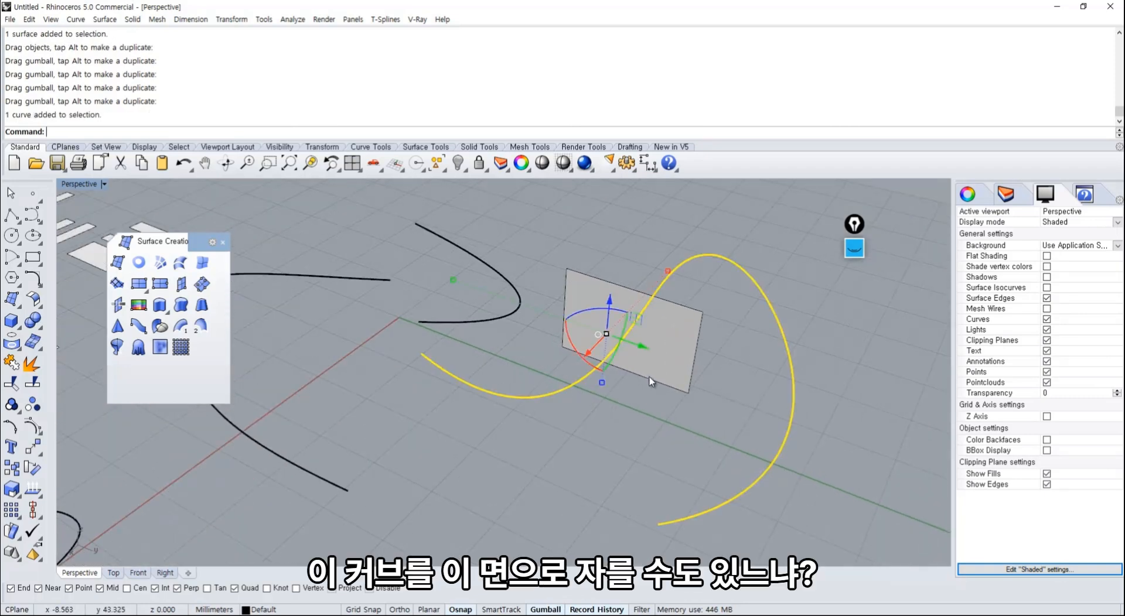
pyautogui.click(649, 378)
pyautogui.click(645, 448)
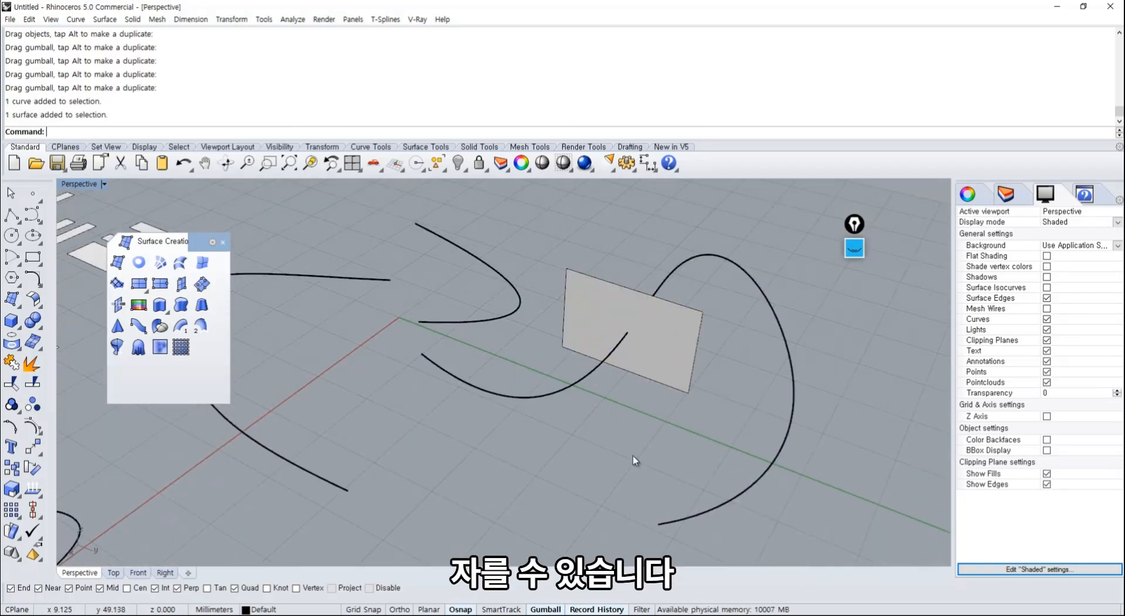
pyautogui.click(33, 384)
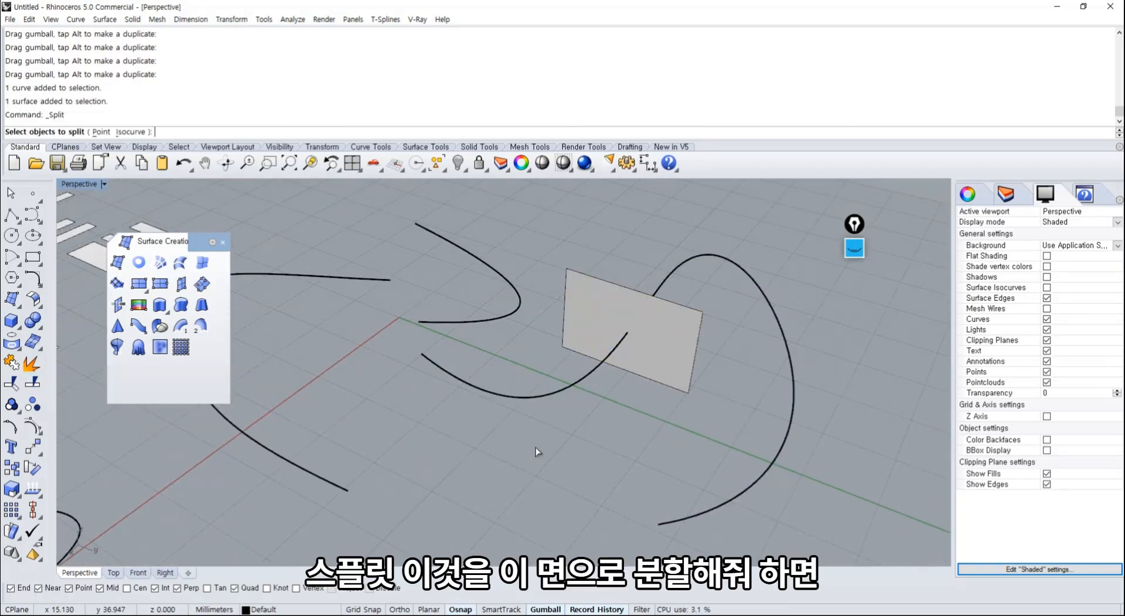
pyautogui.click(571, 390)
pyautogui.press('Return')
pyautogui.click(659, 381)
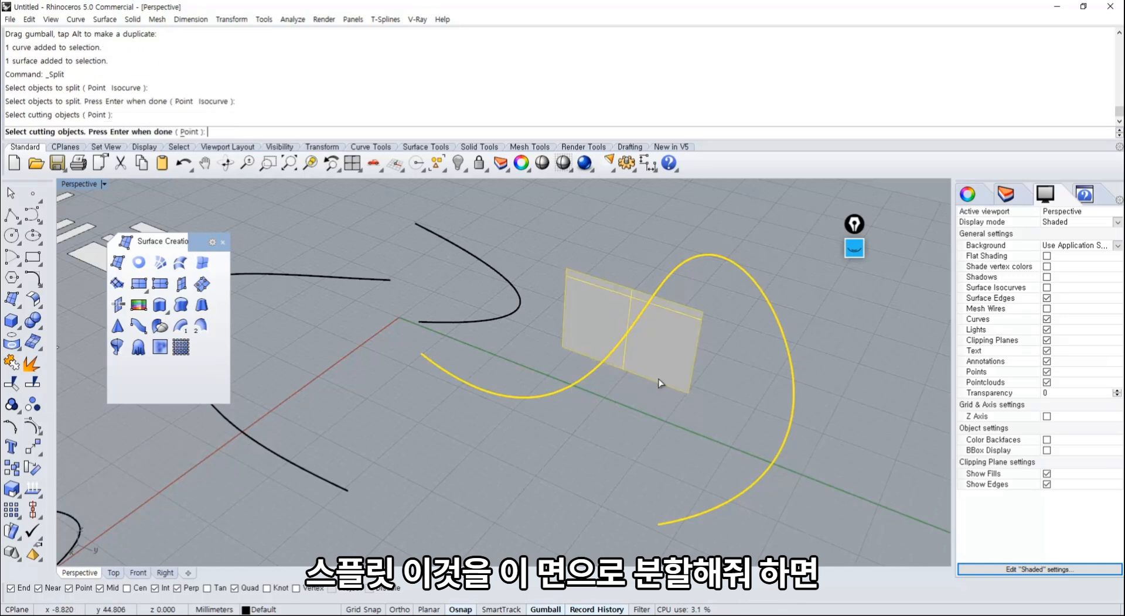
pyautogui.press('Return')
# Step: Move the two resulting curve pieces away from the upright surface in opposite directions
pyautogui.moveTo(553, 392); pyautogui.dragTo(500, 425)
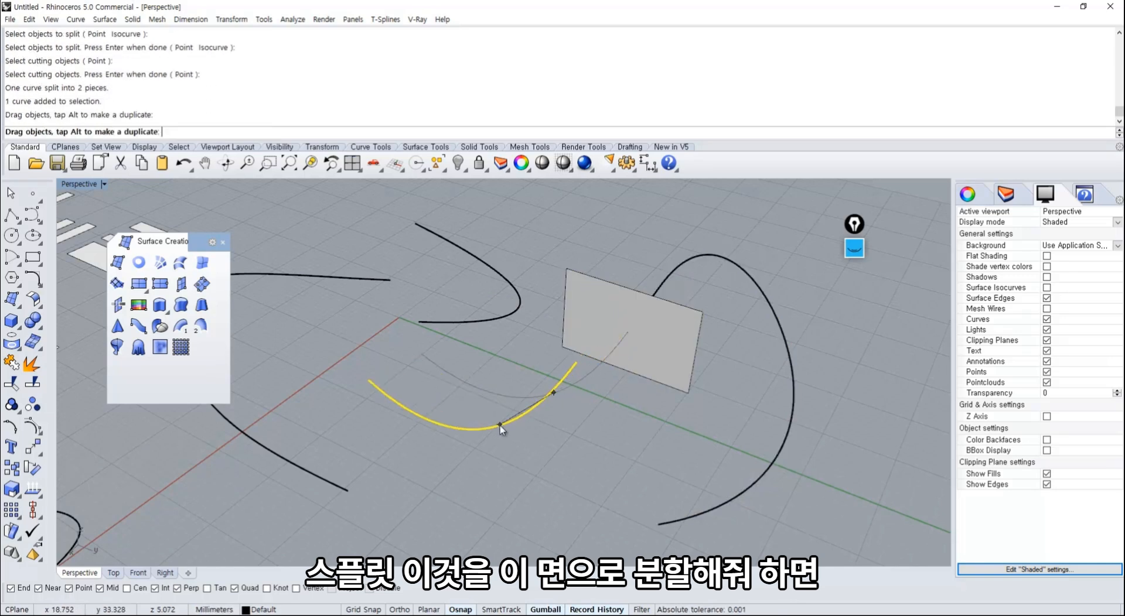
pyautogui.moveTo(673, 275); pyautogui.dragTo(718, 252)
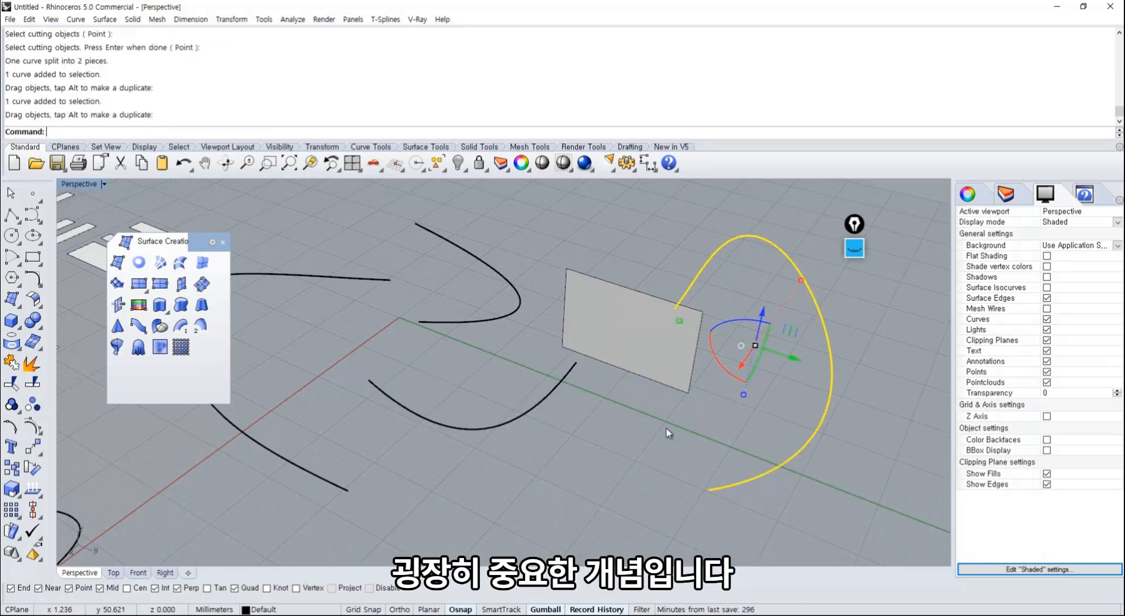
pyautogui.moveTo(666, 428); pyautogui.dragTo(583, 426, button='right')
pyautogui.hotkey('ctrl', 'shift', 's')
pyautogui.click(854, 248)
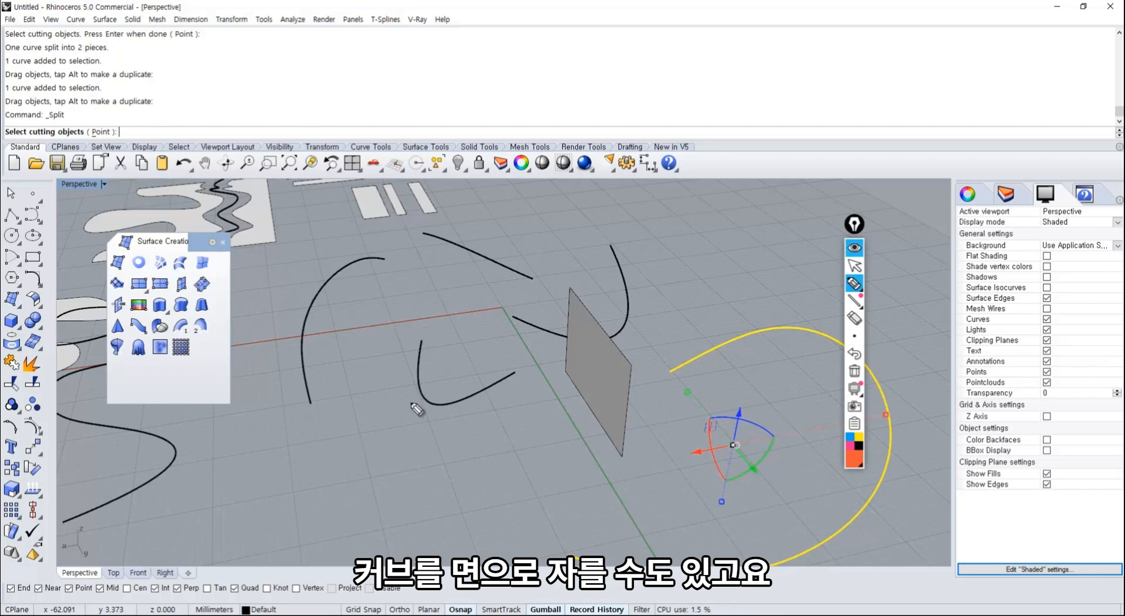
pyautogui.moveTo(545, 432); pyautogui.dragTo(498, 450)
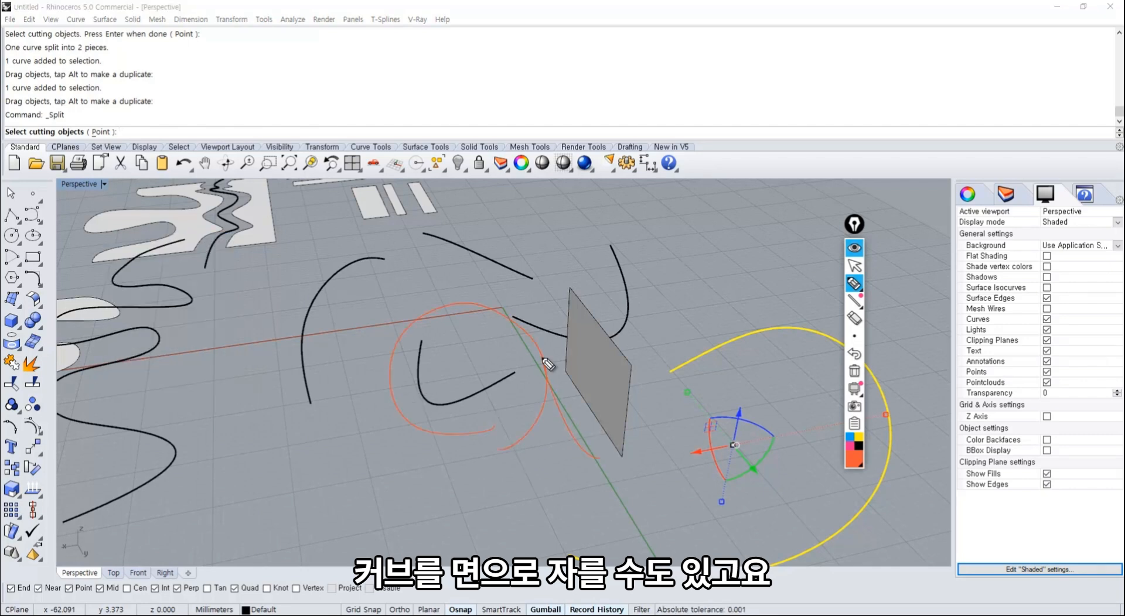
pyautogui.moveTo(543, 403); pyautogui.dragTo(541, 394)
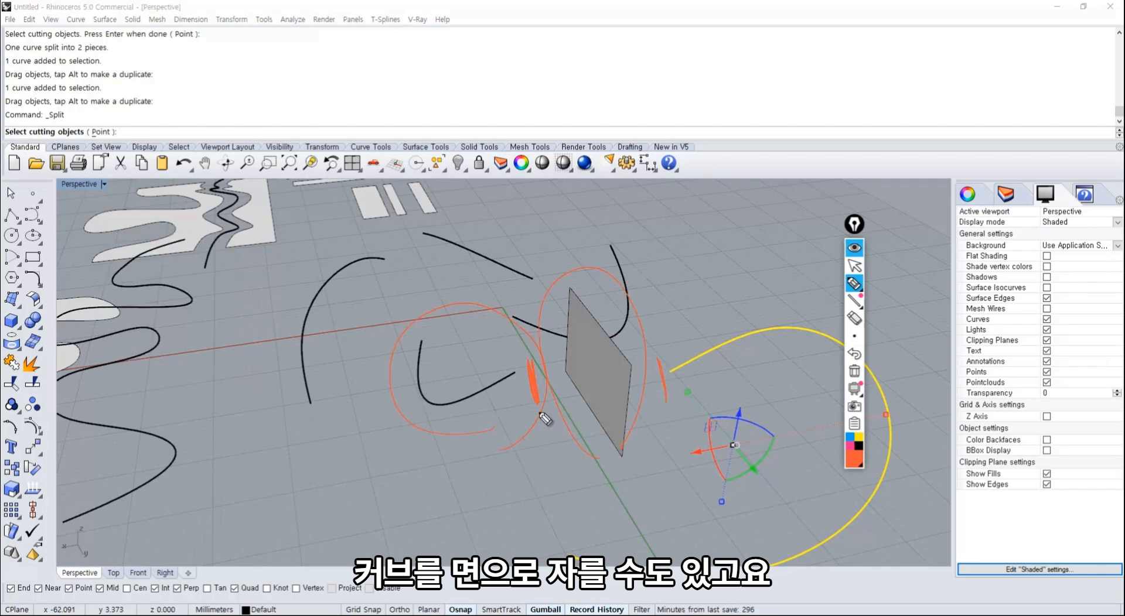
pyautogui.moveTo(394, 450); pyautogui.dragTo(375, 486)
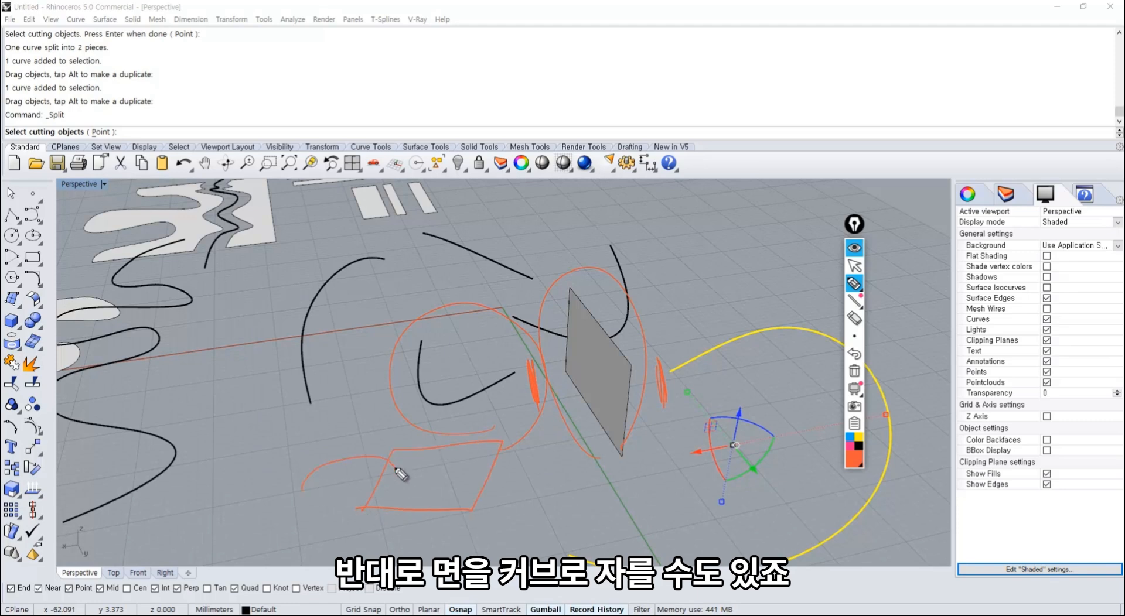
pyautogui.moveTo(457, 472); pyautogui.dragTo(500, 480)
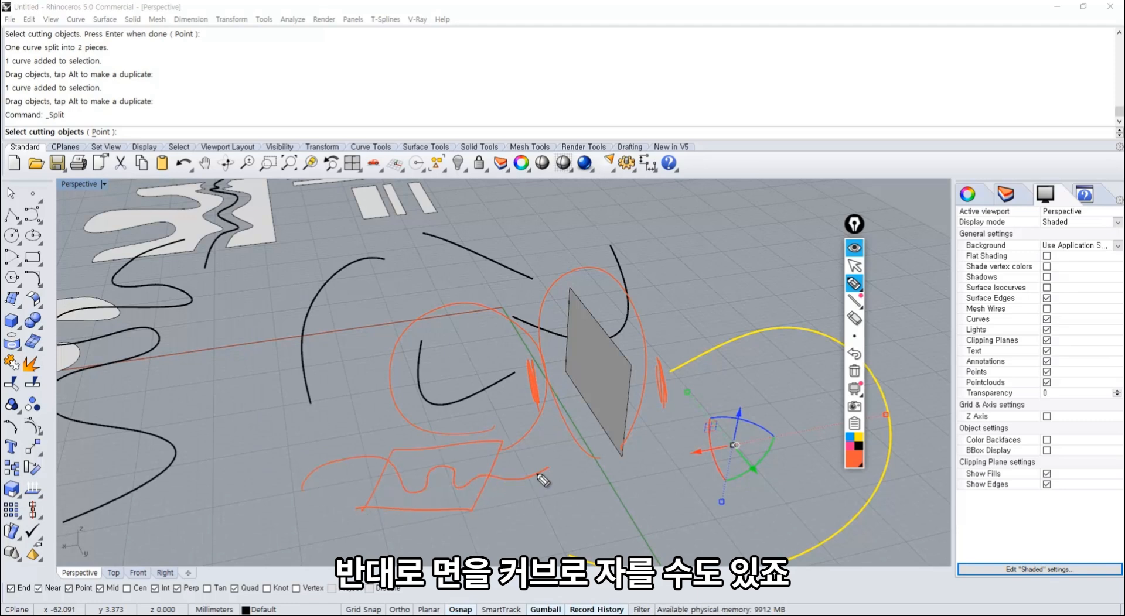
pyautogui.moveTo(677, 328); pyautogui.dragTo(692, 232)
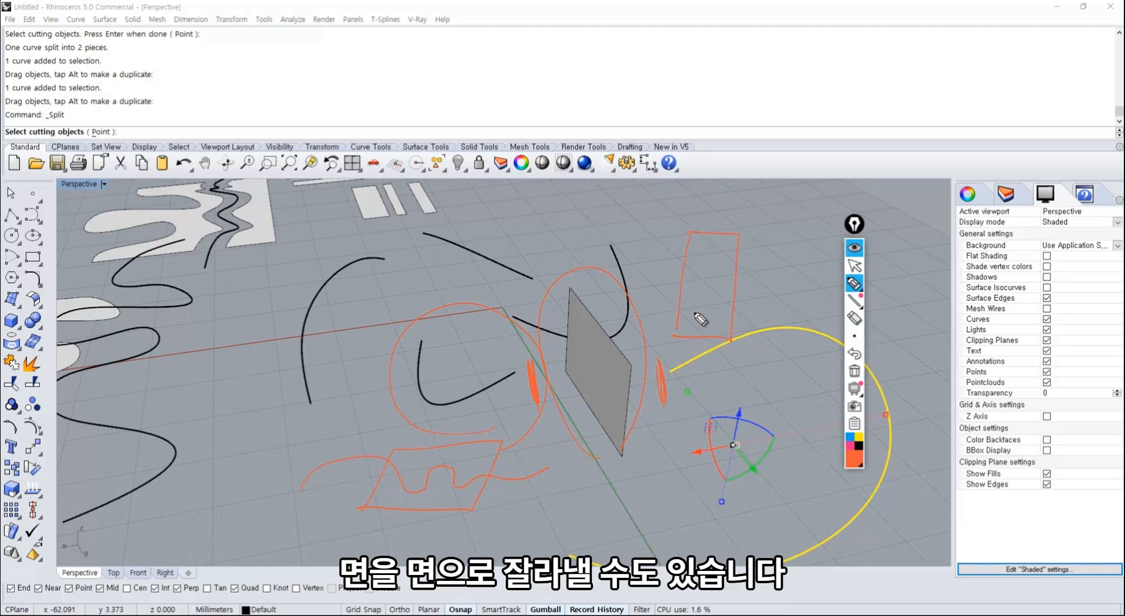
pyautogui.moveTo(737, 277); pyautogui.dragTo(631, 291)
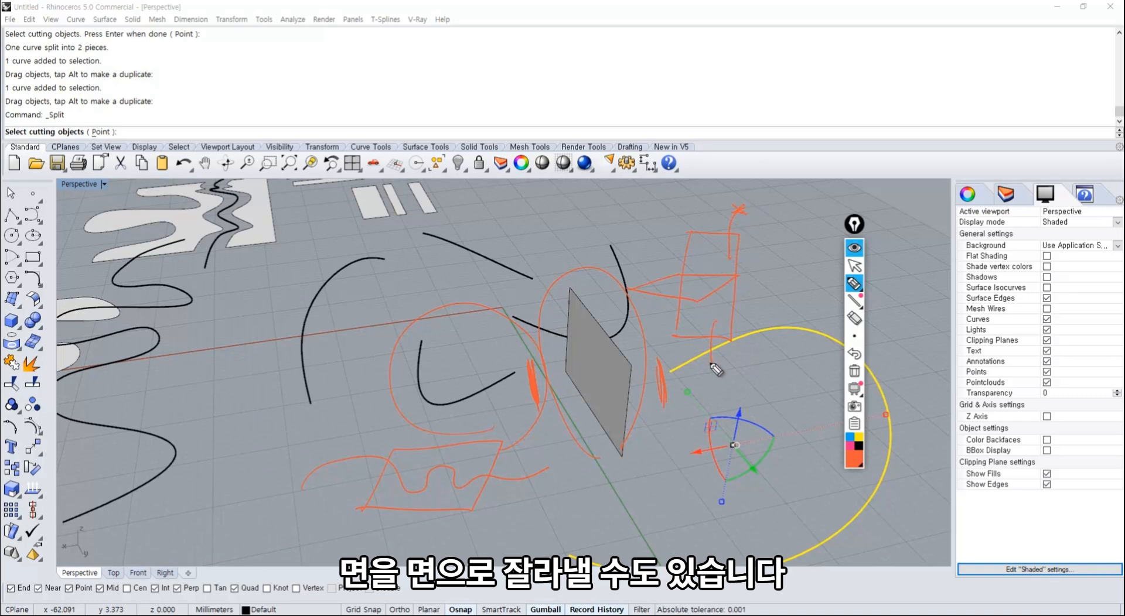
pyautogui.click(854, 249)
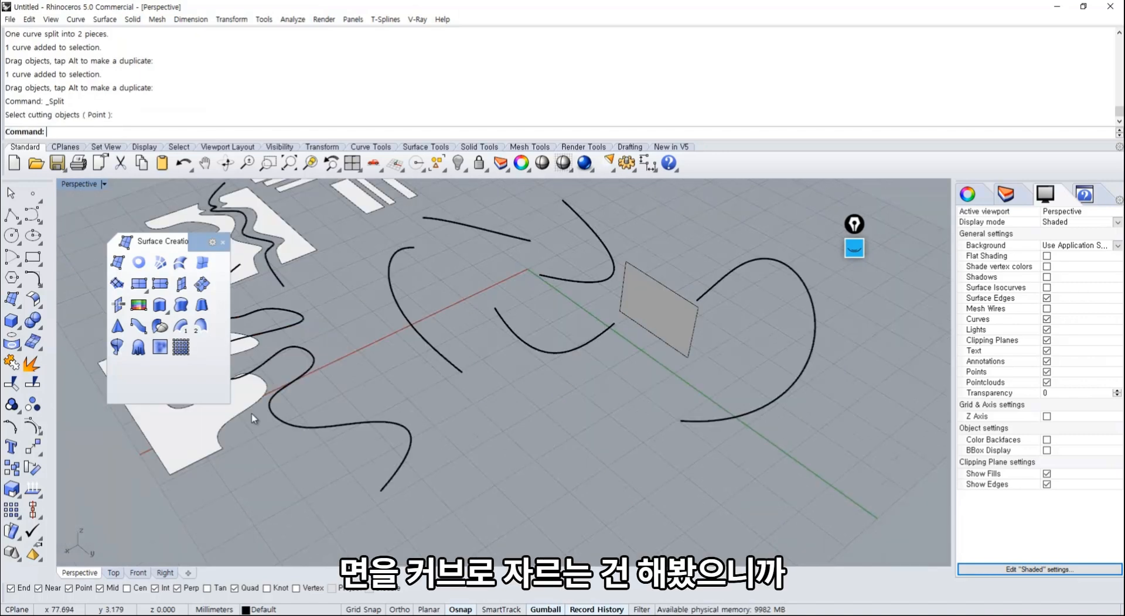
pyautogui.click(252, 417)
pyautogui.click(288, 425)
pyautogui.click(386, 408)
# Step: Draw a closed egg-shaped control-point curve on the ground plane, in the free area in front of the split curve pieces
pyautogui.keyDown('shift'); pyautogui.moveTo(503, 405); pyautogui.dragTo(417, 418, button='right'); pyautogui.keyUp('shift')
pyautogui.scroll(2, 491, 403)
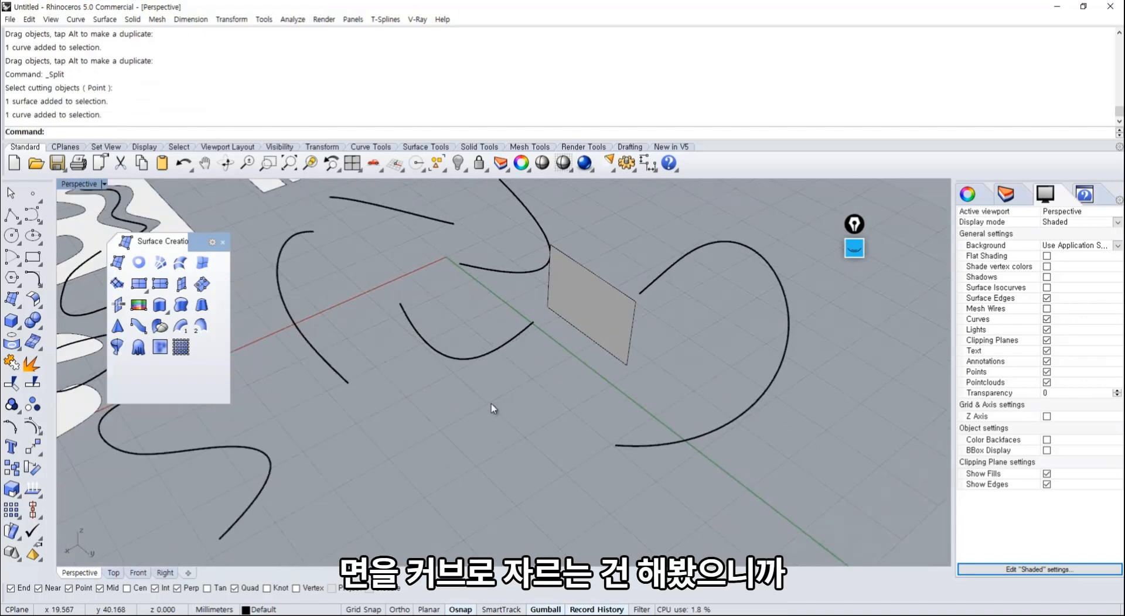
pyautogui.click(142, 285)
pyautogui.click(139, 286)
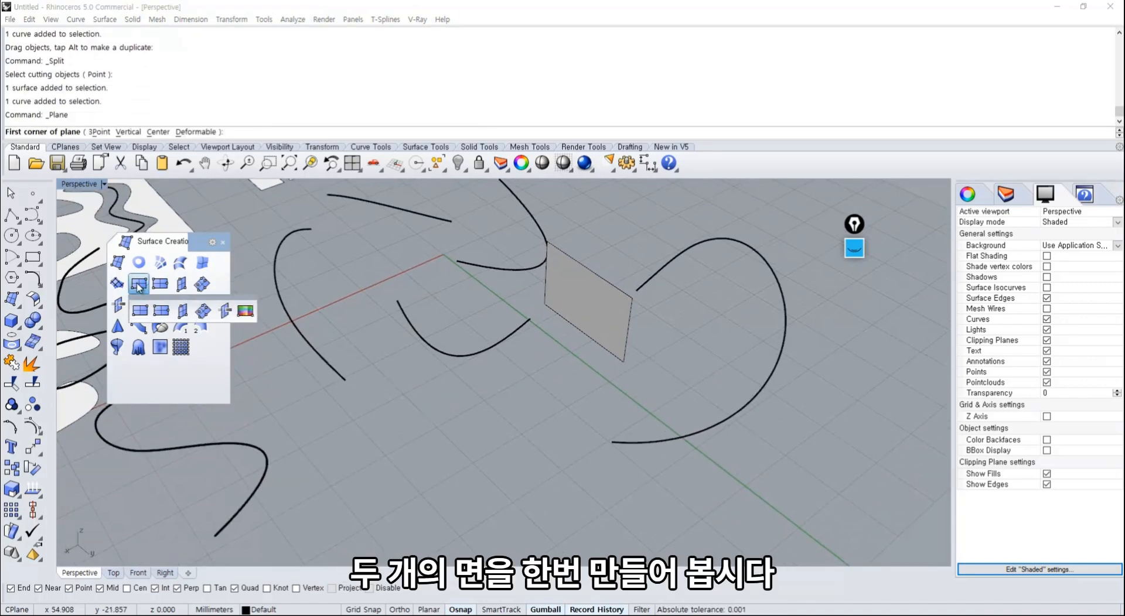
pyautogui.click(32, 215)
pyautogui.click(402, 457)
pyautogui.click(547, 383)
pyautogui.click(594, 458)
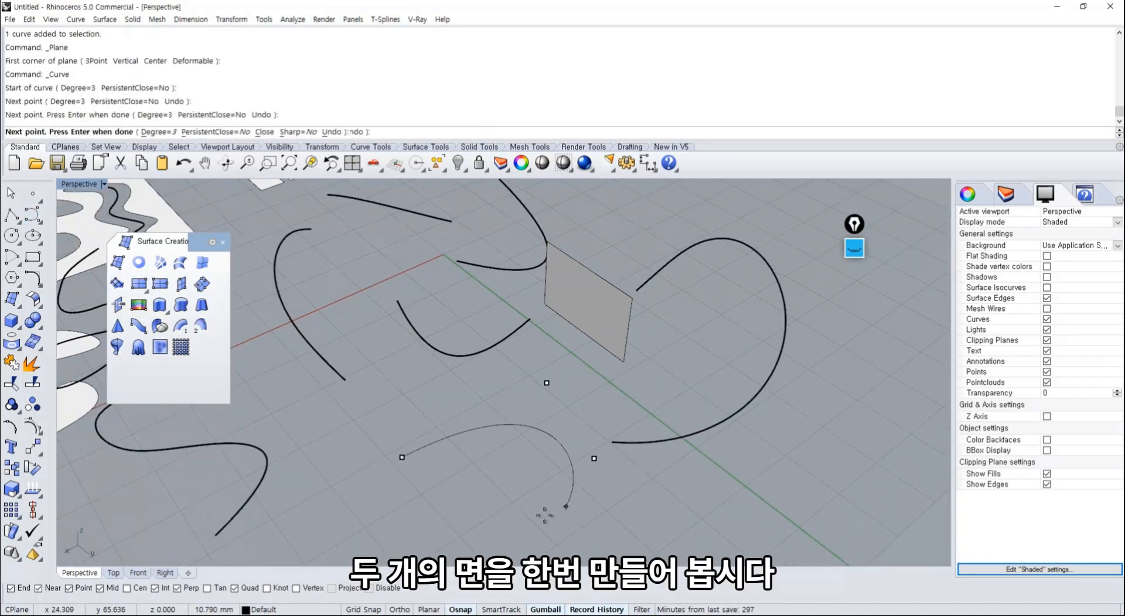
pyautogui.click(560, 511)
pyautogui.click(498, 514)
pyautogui.click(424, 492)
pyautogui.click(402, 458)
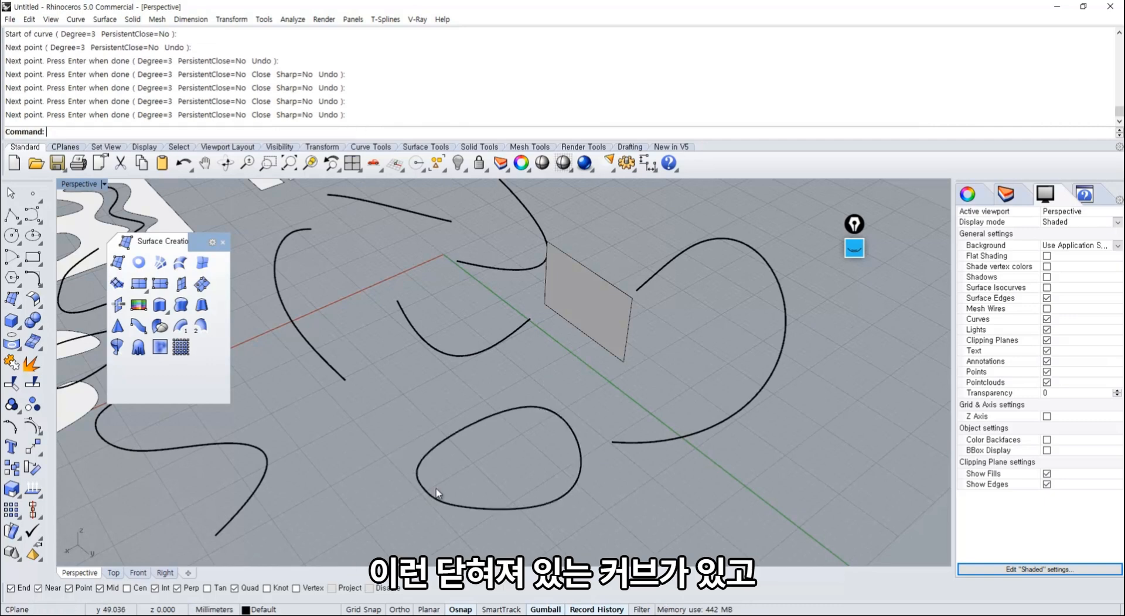
# Step: Fill the closed egg-shaped curve with a planar surface and move the surface off the curve into free space
pyautogui.moveTo(436, 488)
pyautogui.mouseDown(button='right')
pyautogui.moveTo(449, 487)
pyautogui.moveTo(444, 477)
pyautogui.mouseUp(button='right')
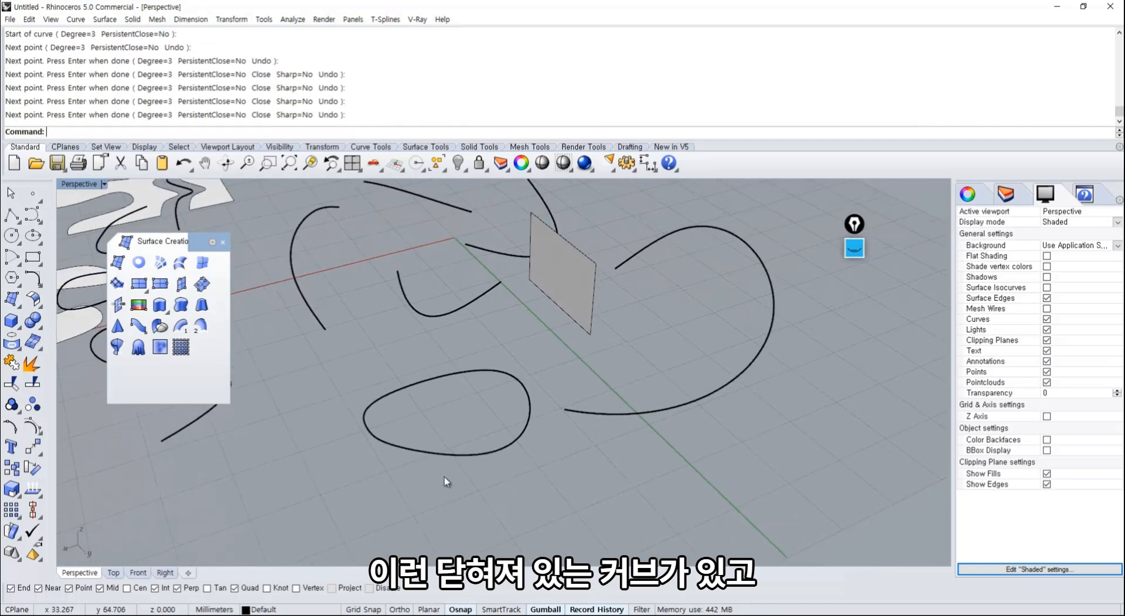
pyautogui.click(139, 262)
pyautogui.click(377, 393)
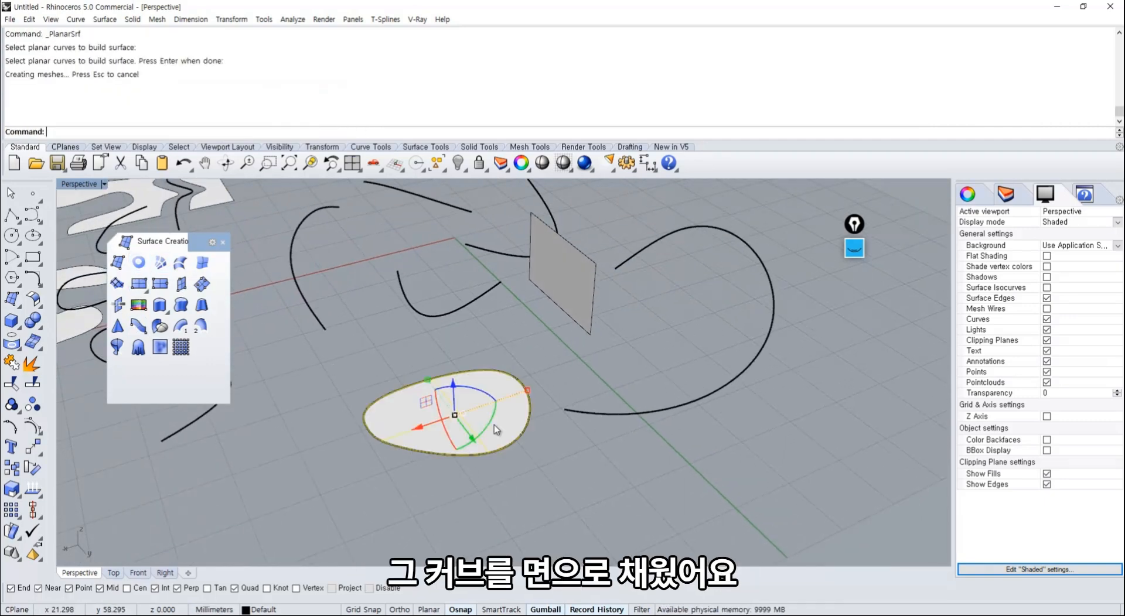
pyautogui.moveTo(494, 424); pyautogui.dragTo(756, 497)
pyautogui.click(562, 340)
pyautogui.keyDown('shift'); pyautogui.moveTo(725, 481); pyautogui.dragTo(591, 424, button='right'); pyautogui.keyUp('shift')
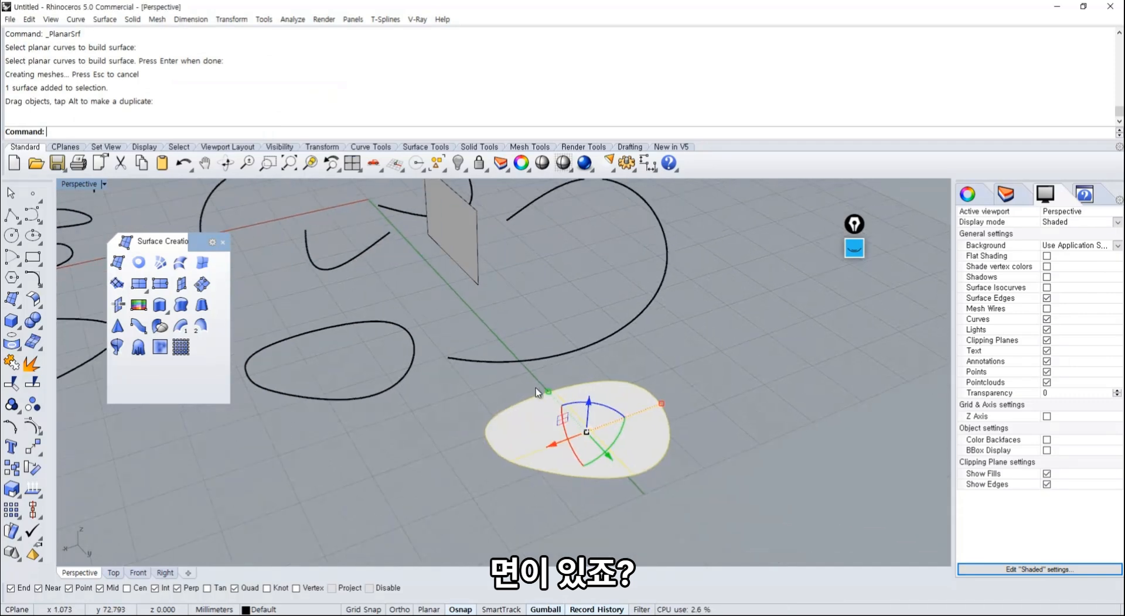
# Step: Move the upright rectangular surface onto the egg-shaped surface and scale it up uniformly so it crosses the whole shape
pyautogui.scroll(5, 595, 418)
pyautogui.hotkey('ctrl', 'c')
pyautogui.scroll(-8, 563, 436)
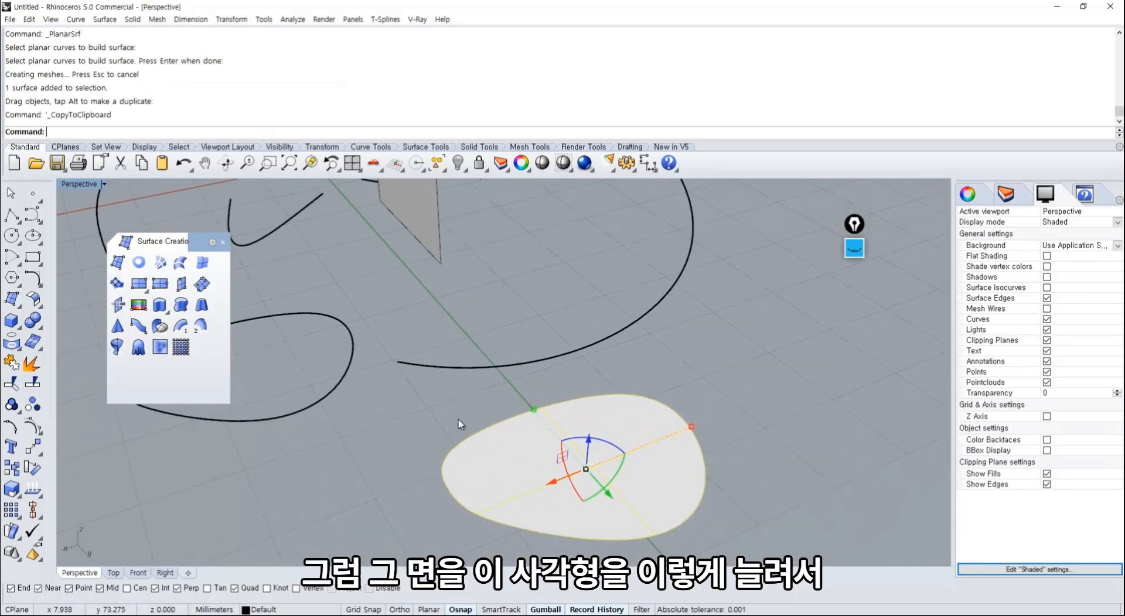
pyautogui.click(500, 347)
pyautogui.moveTo(500, 347); pyautogui.dragTo(561, 453)
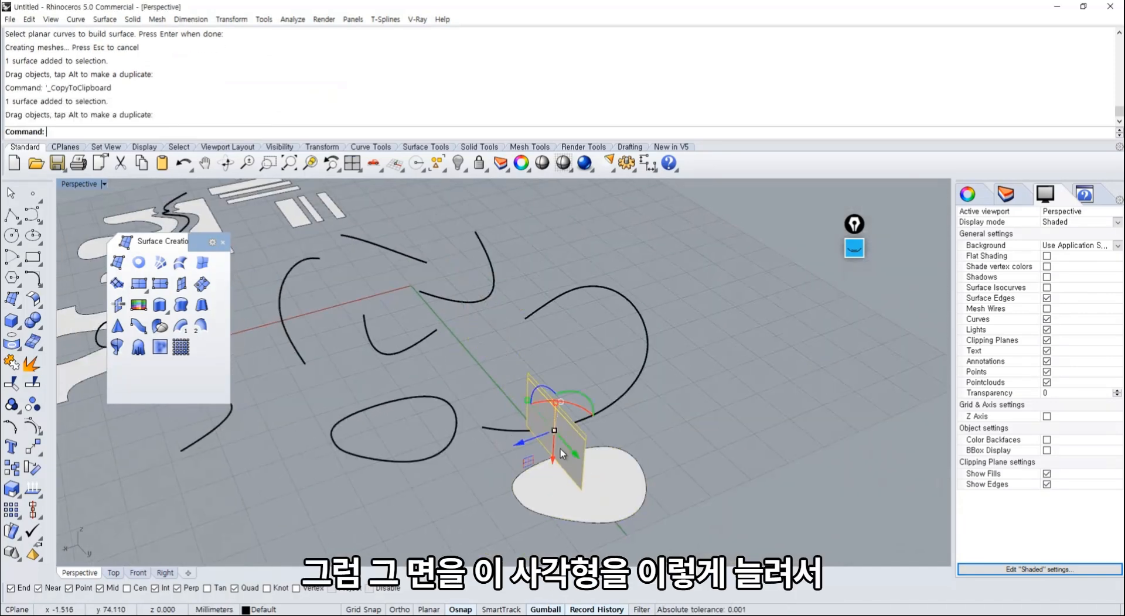
pyautogui.keyDown('shift'); pyautogui.moveTo(527, 401); pyautogui.dragTo(485, 359); pyautogui.keyUp('shift')
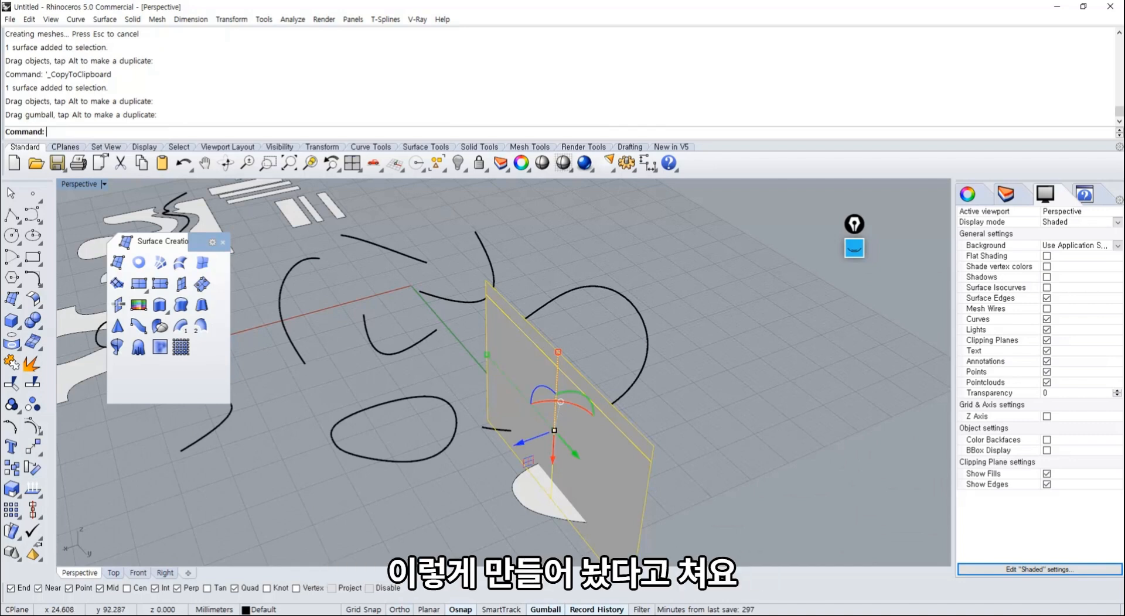
# Step: Select the egg-shaped surface and the upright rectangle together and move them clear of the curves
pyautogui.click(509, 508)
pyautogui.moveTo(508, 509); pyautogui.dragTo(560, 502, button='right')
pyautogui.click(560, 501)
pyautogui.keyDown('shift'); pyautogui.click(657, 488); pyautogui.keyUp('shift')
pyautogui.moveTo(658, 488); pyautogui.dragTo(768, 329)
pyautogui.keyDown('shift'); pyautogui.moveTo(768, 335); pyautogui.dragTo(372, 522, button='right'); pyautogui.keyUp('shift')
# Step: Examine from several angles how the upright rectangle passes through the flat egg-shaped surface
pyautogui.click(371, 522)
pyautogui.scroll(5, 426, 470)
pyautogui.moveTo(427, 470)
pyautogui.mouseDown(button='right')
pyautogui.moveTo(412, 451)
pyautogui.moveTo(407, 473)
pyautogui.mouseUp(button='right')
pyautogui.click(580, 454)
pyautogui.middleClick(582, 454)
pyautogui.click(594, 493)
pyautogui.moveTo(581, 454); pyautogui.dragTo(438, 428, button='right')
pyautogui.click(534, 422)
pyautogui.click(597, 497)
pyautogui.click(551, 465)
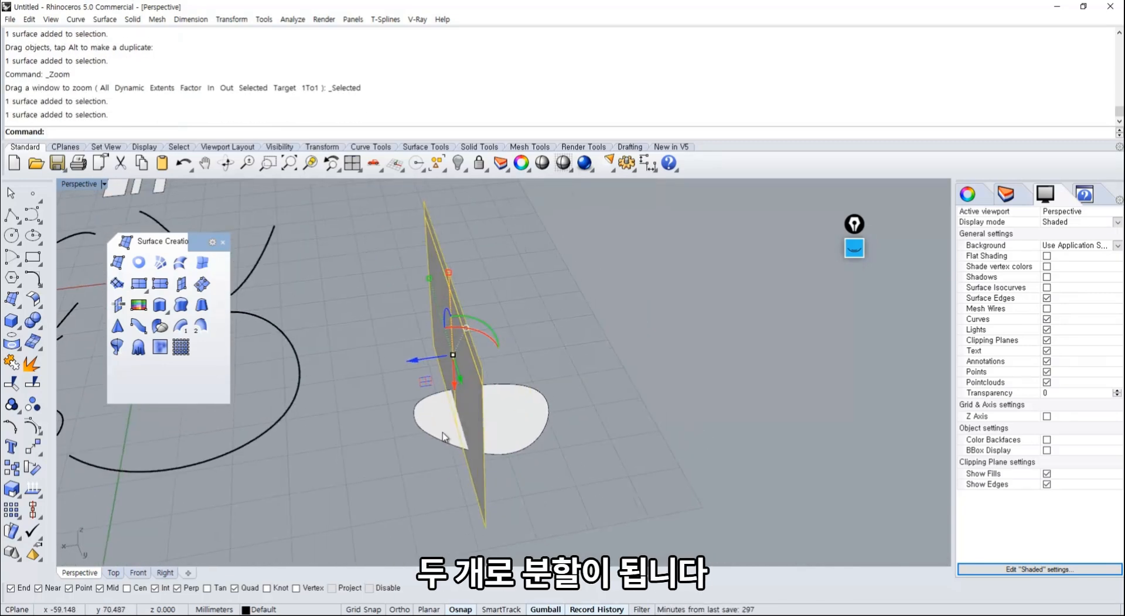
pyautogui.click(438, 428)
pyautogui.click(537, 498)
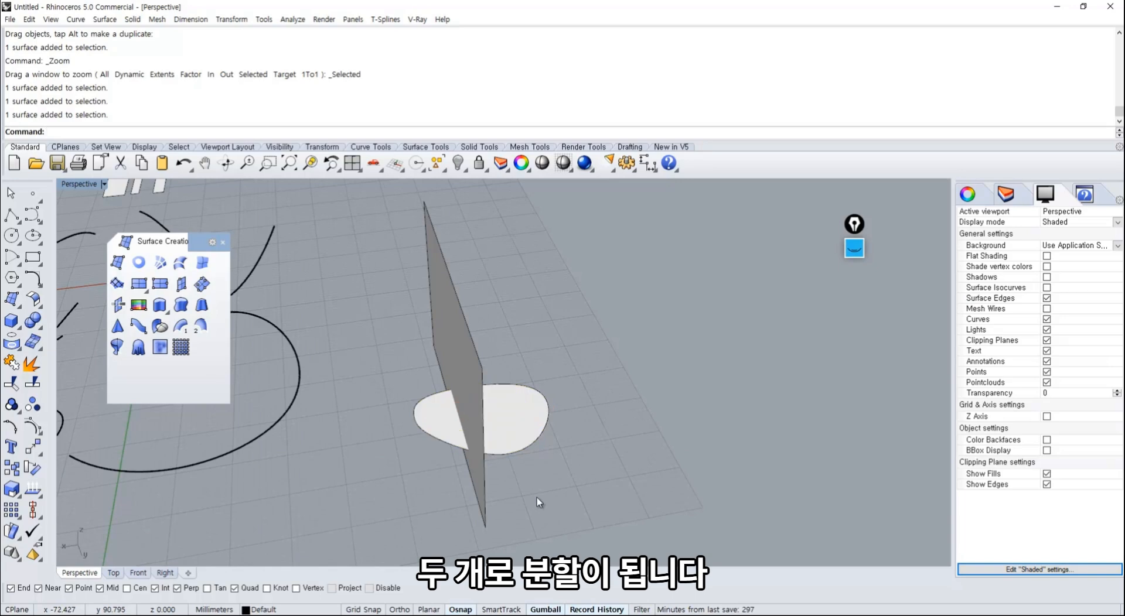
pyautogui.moveTo(536, 497); pyautogui.dragTo(563, 481, button='right')
pyautogui.click(564, 480)
pyautogui.moveTo(497, 466); pyautogui.dragTo(530, 446, button='right')
pyautogui.click(473, 463)
pyautogui.moveTo(470, 463); pyautogui.dragTo(420, 507, button='right')
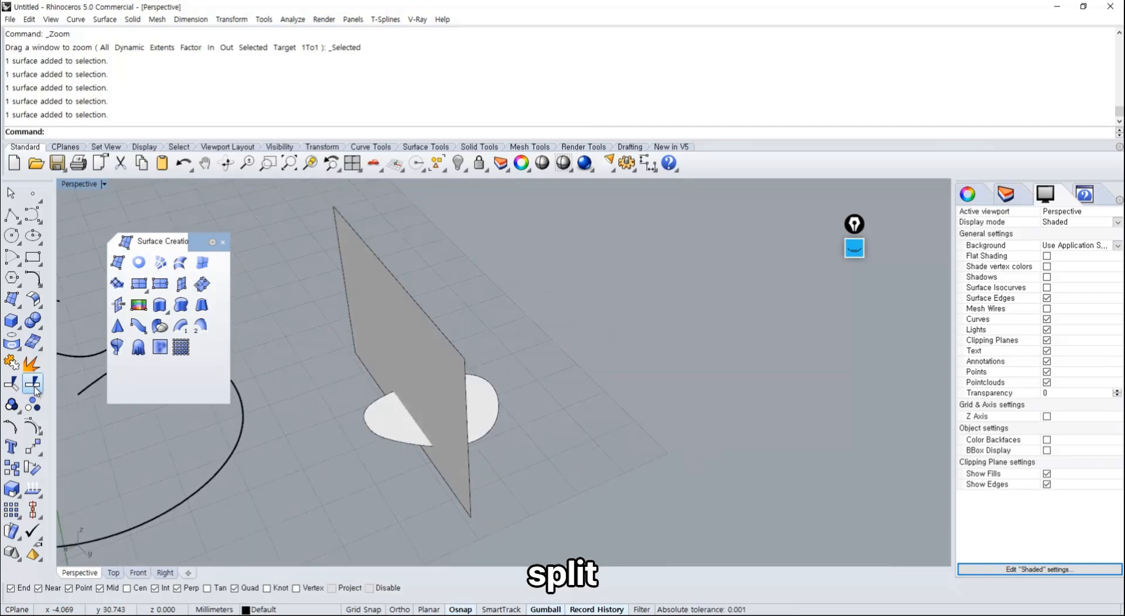
# Step: Split the flat egg-shaped surface using the upright rectangle as the cutting object
pyautogui.click(32, 384)
pyautogui.click(390, 431)
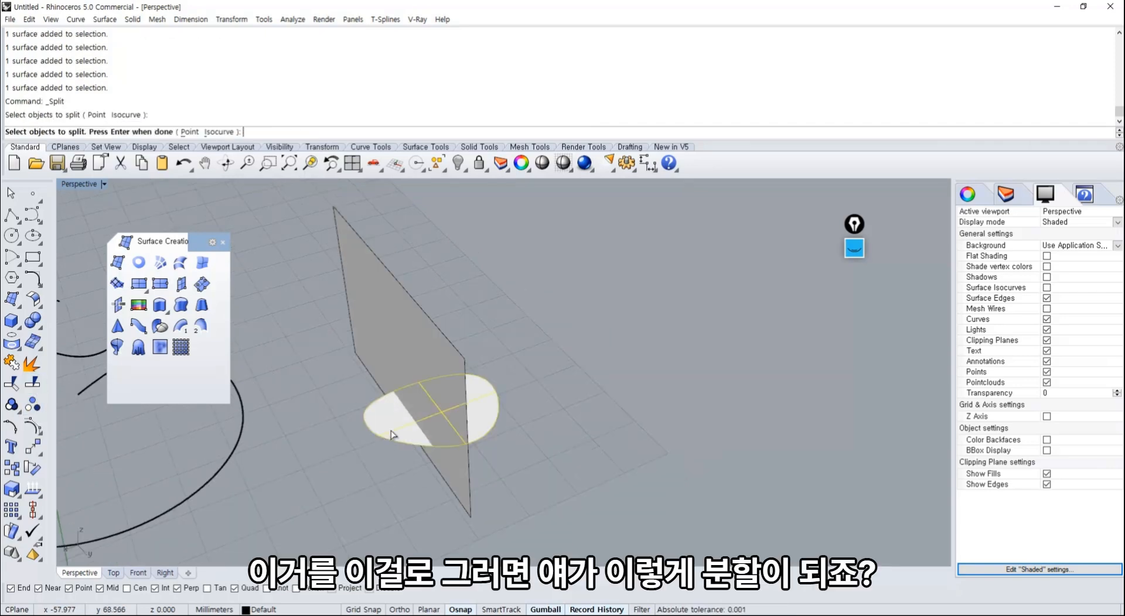
pyautogui.press('Return')
pyautogui.click(423, 353)
pyautogui.press('Return')
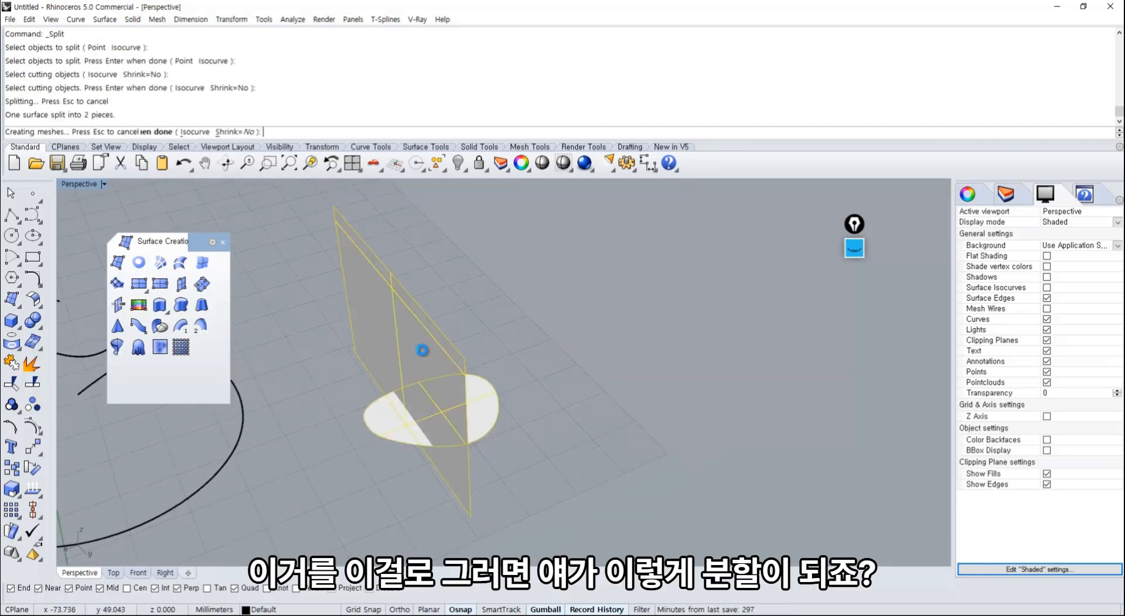
# Step: Move the two egg-shaped surface pieces away from the upright rectangle in opposite directions and deselect them
pyautogui.moveTo(400, 411); pyautogui.dragTo(366, 431)
pyautogui.moveTo(482, 407); pyautogui.dragTo(517, 399)
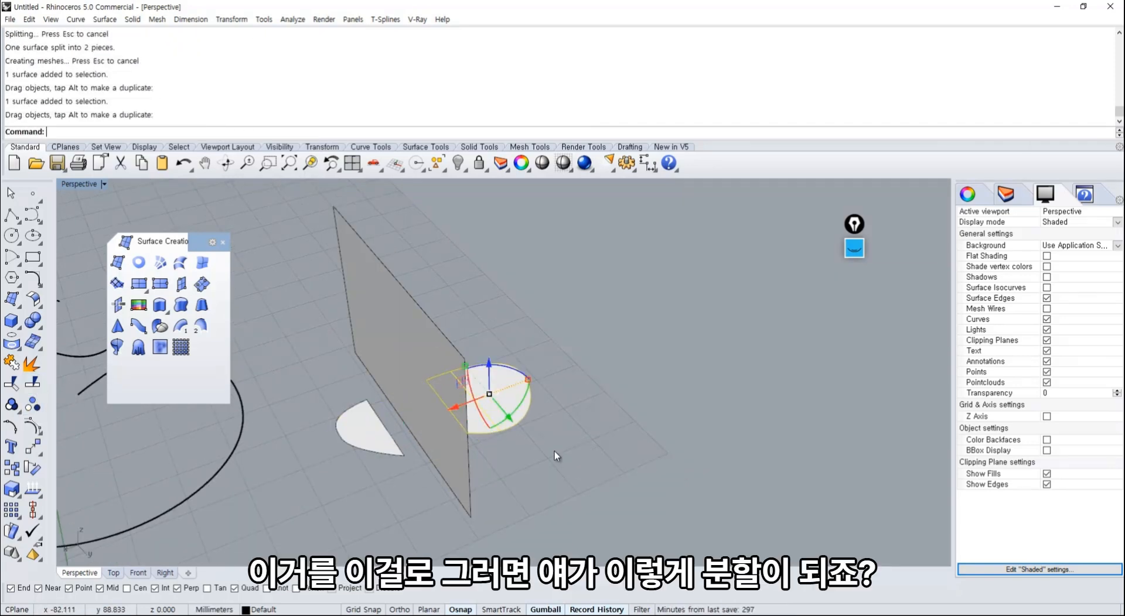
pyautogui.click(554, 451)
# Step: Undo both piece moves and the split of the egg-shaped surface
pyautogui.moveTo(540, 464)
pyautogui.mouseDown(button='right')
pyautogui.moveTo(483, 479)
pyautogui.moveTo(532, 469)
pyautogui.mouseUp(button='right')
pyautogui.hotkey('ctrl', 'z')
pyautogui.hotkey('ctrl', 'z')
pyautogui.hotkey('ctrl', 'z')
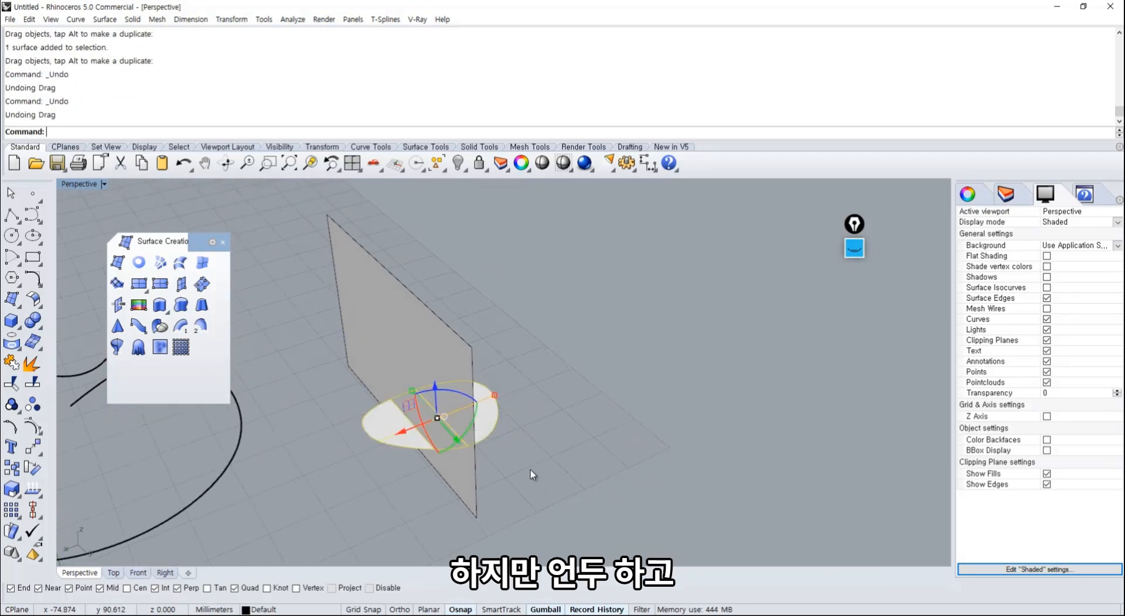
# Step: Try to split the upright rectangle using the smaller flat egg-shaped surface as the cutting object
pyautogui.click(32, 383)
pyautogui.click(402, 365)
pyautogui.press('Return')
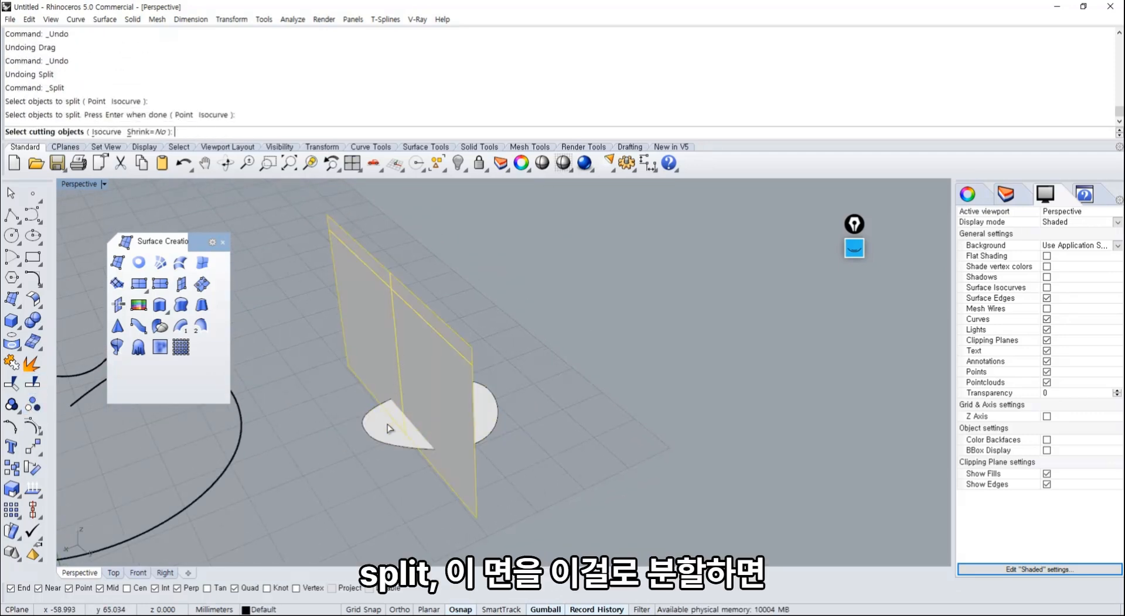
pyautogui.click(389, 428)
pyautogui.press('Return')
# Step: Move the egg-shaped surface and the upright rectangle in turn to check whether they are cut, undoing each move
pyautogui.moveTo(388, 430); pyautogui.dragTo(354, 443)
pyautogui.hotkey('ctrl', 'z')
pyautogui.moveTo(406, 357); pyautogui.dragTo(480, 304)
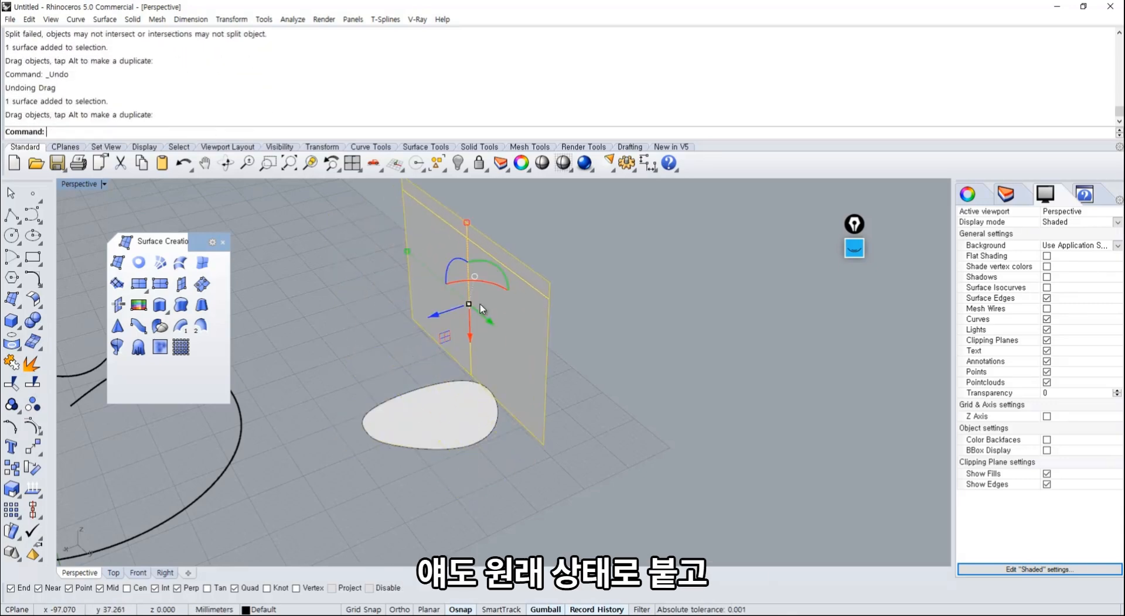
pyautogui.hotkey('ctrl', 'z')
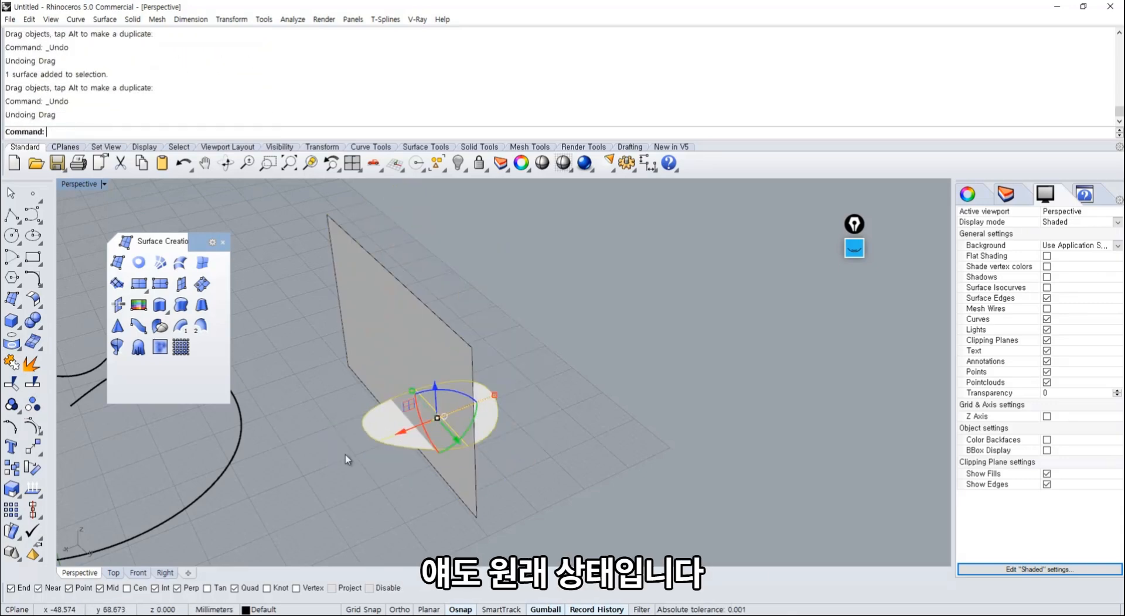
# Step: Examine where the egg-shaped surface meets the upright rectangle and whether it reaches the rectangle's side edges
pyautogui.click(346, 455)
pyautogui.moveTo(345, 455); pyautogui.dragTo(461, 475, button='right')
pyautogui.click(420, 477)
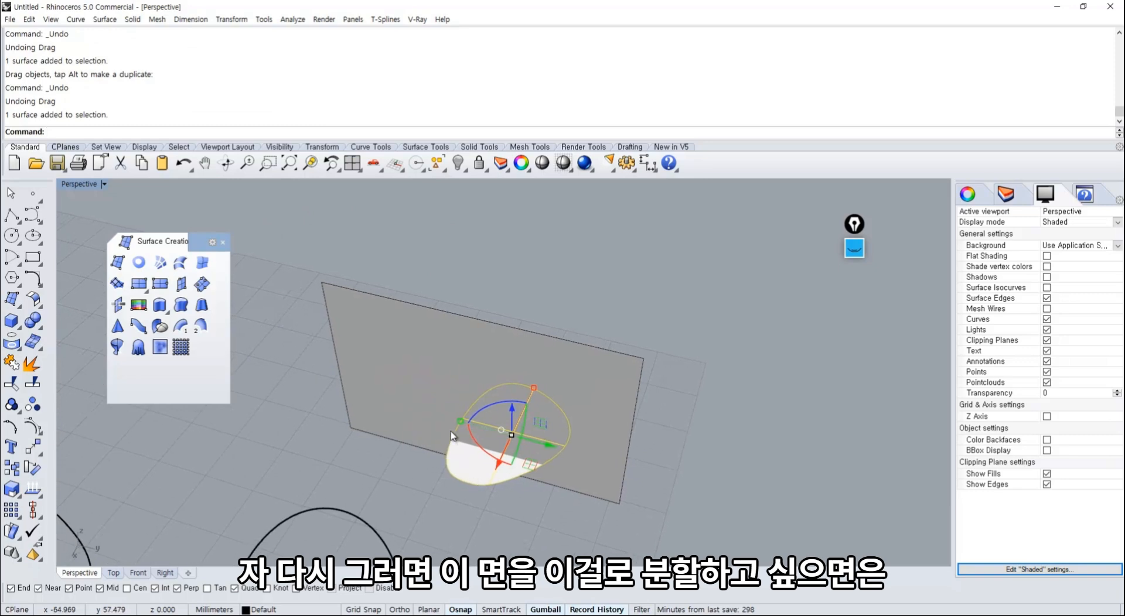
pyautogui.moveTo(451, 431); pyautogui.dragTo(500, 424, button='right')
pyautogui.click(485, 367)
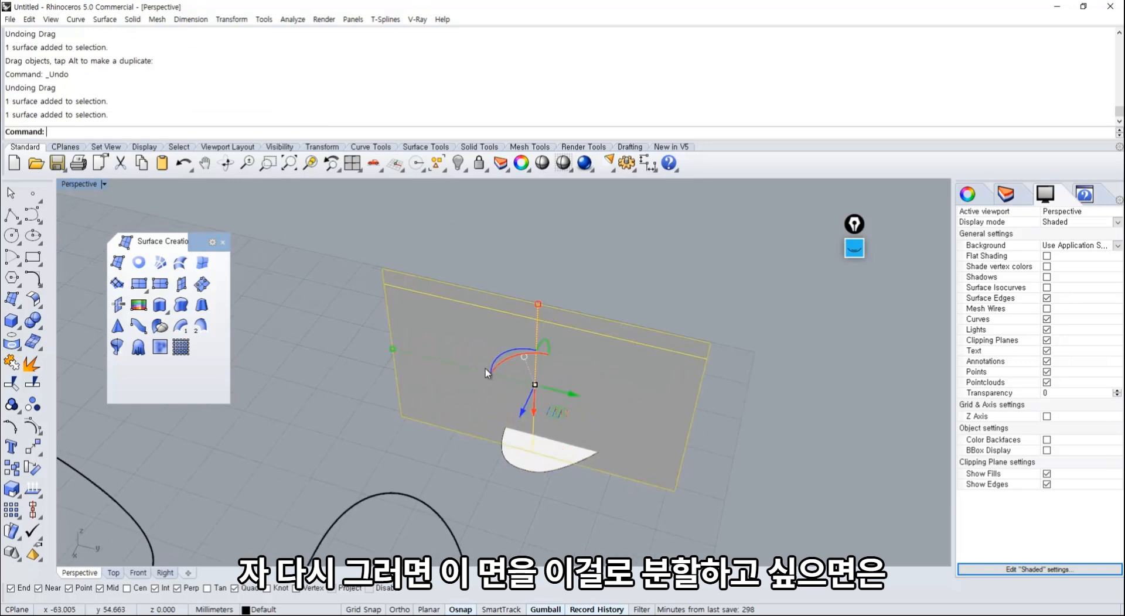
pyautogui.click(526, 460)
pyautogui.click(512, 487)
pyautogui.moveTo(512, 487); pyautogui.dragTo(429, 438, button='right')
pyautogui.scroll(5, 540, 469)
pyautogui.click(519, 381)
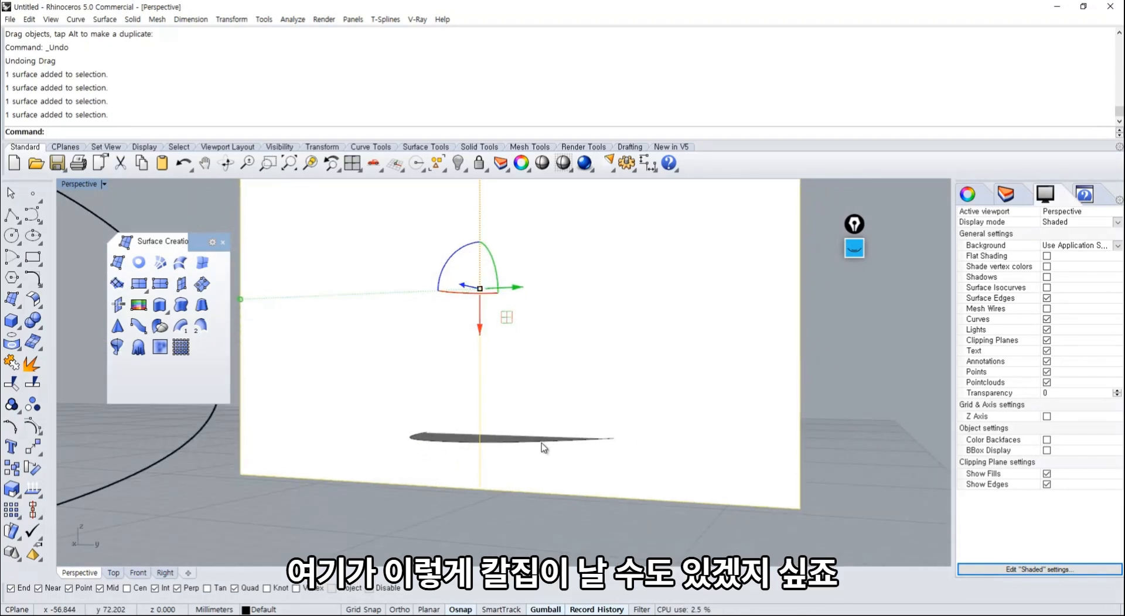
pyautogui.moveTo(541, 443); pyautogui.dragTo(511, 484, button='right')
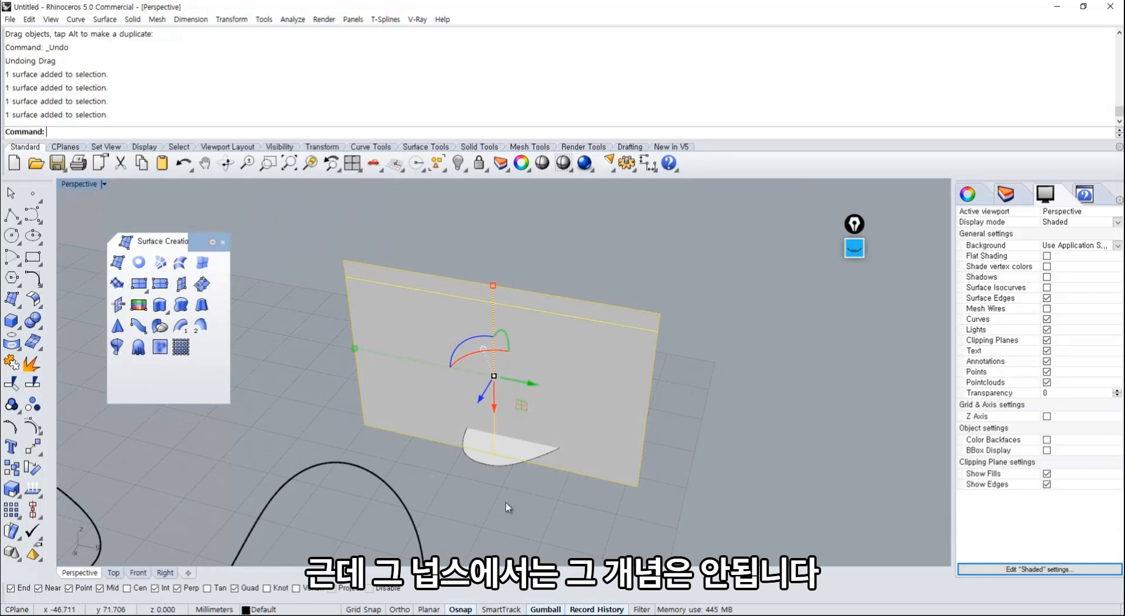
pyautogui.click(505, 503)
pyautogui.moveTo(504, 503); pyautogui.dragTo(487, 502, button='right')
# Step: Scale up the flat egg-shaped surface until it extends past both side edges of the upright rectangle
pyautogui.click(489, 455)
pyautogui.moveTo(477, 407); pyautogui.dragTo(292, 335)
pyautogui.moveTo(291, 335); pyautogui.dragTo(440, 387, button='right')
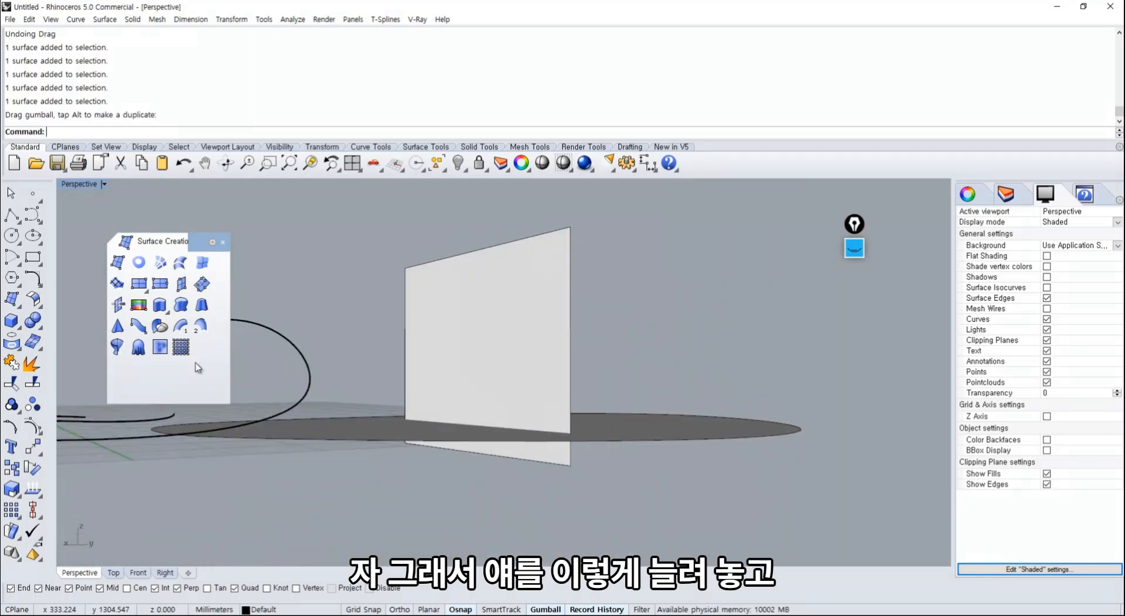
# Step: Split the upright rectangle using the enlarged egg-shaped surface as the cutting object
pyautogui.click(32, 383)
pyautogui.click(490, 313)
pyautogui.moveTo(490, 314); pyautogui.dragTo(417, 390, button='right')
pyautogui.press('space')
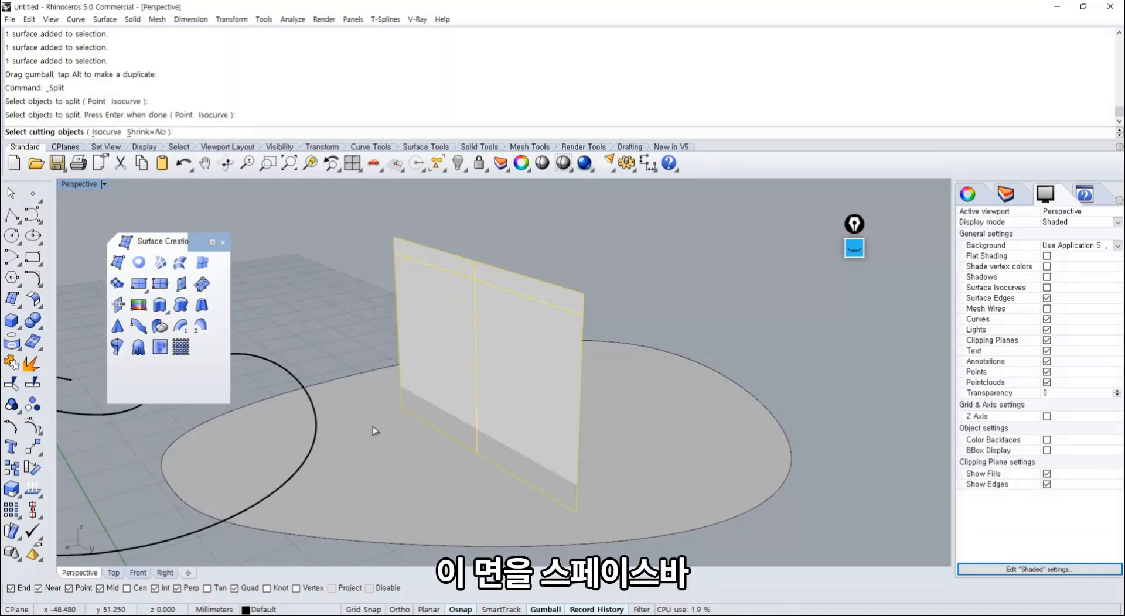
pyautogui.click(364, 411)
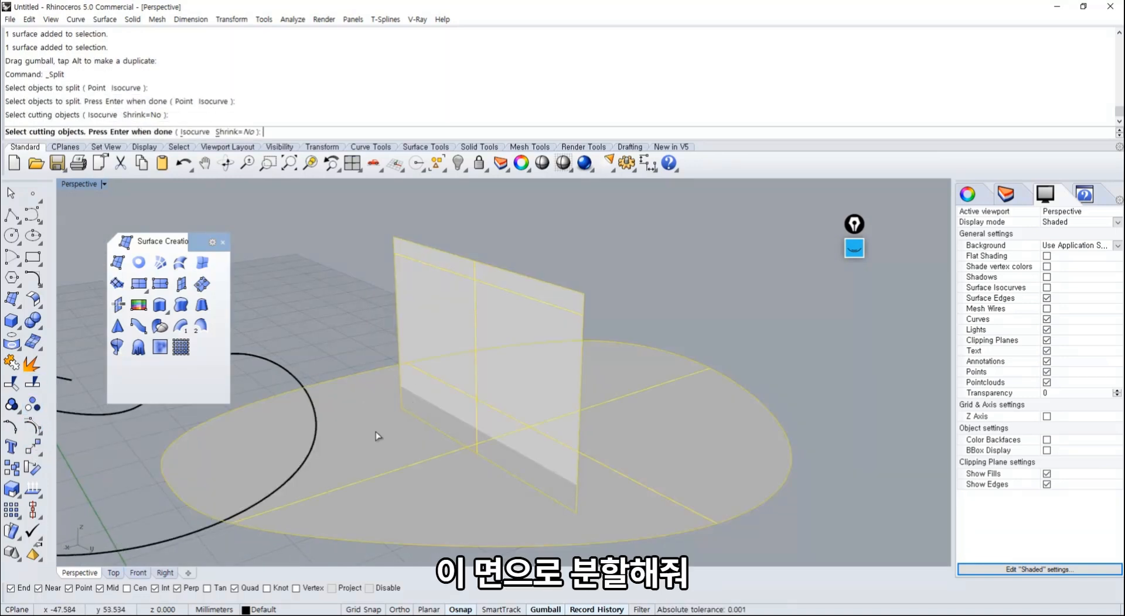
pyautogui.press('space')
# Step: Move the lower piece of the split rectangle downward to check the cut, and undo the move
pyautogui.click(453, 353)
pyautogui.moveTo(453, 353); pyautogui.dragTo(473, 439, button='right')
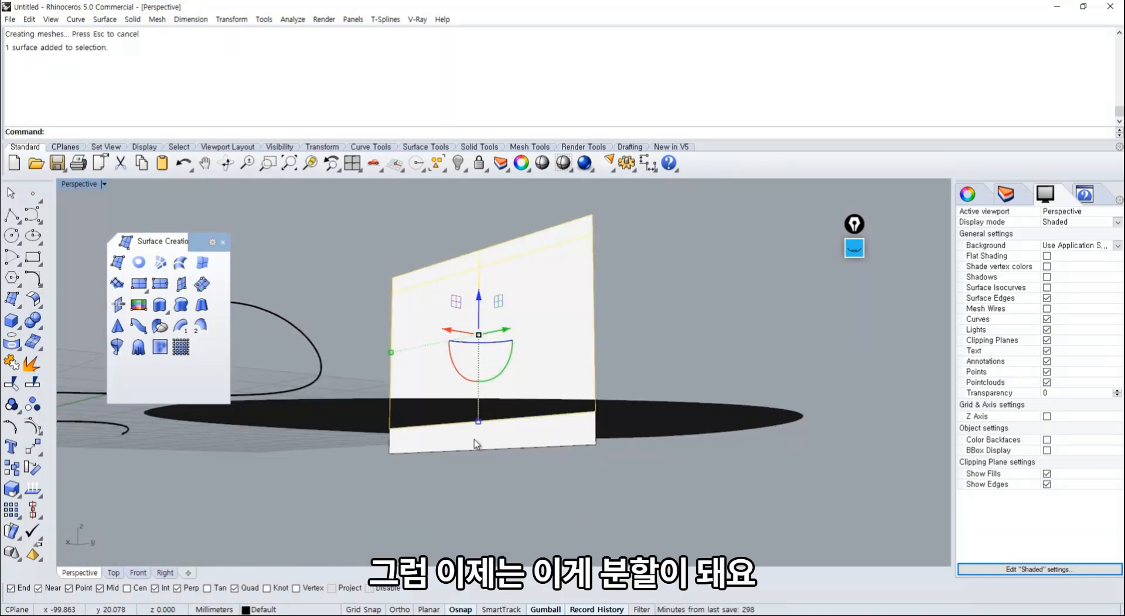
pyautogui.click(473, 439)
pyautogui.moveTo(487, 423); pyautogui.dragTo(486, 463)
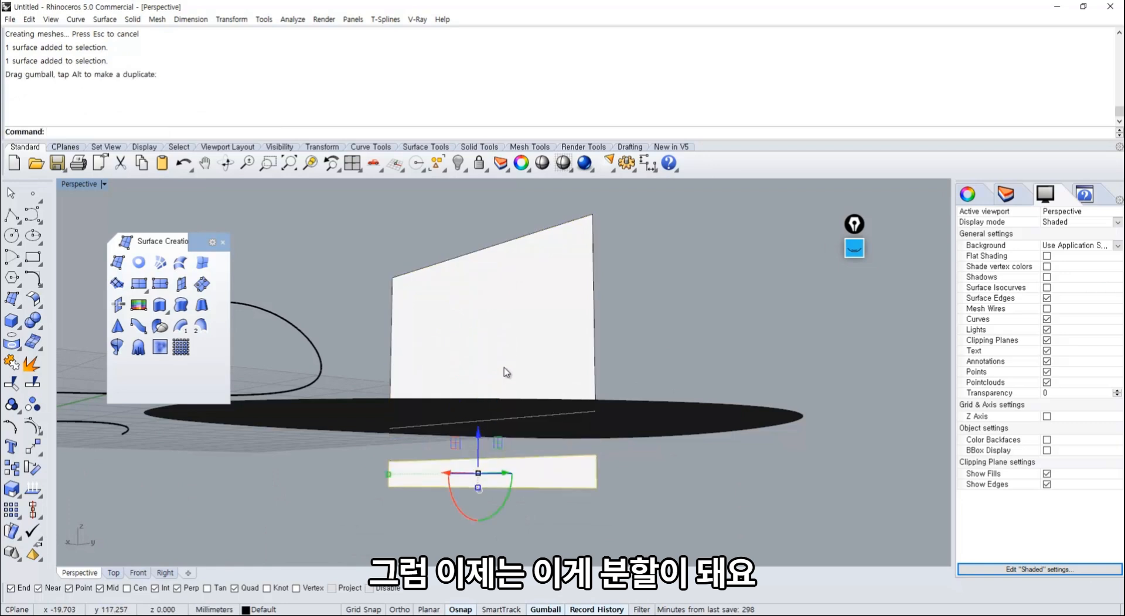
pyautogui.hotkey('ctrl', 'z')
# Step: Try to split the flat egg-shaped surface with the upright rectangle as the cutting object, and drag the egg-shaped surface to check for a cut
pyautogui.moveTo(649, 380); pyautogui.dragTo(584, 465, button='right')
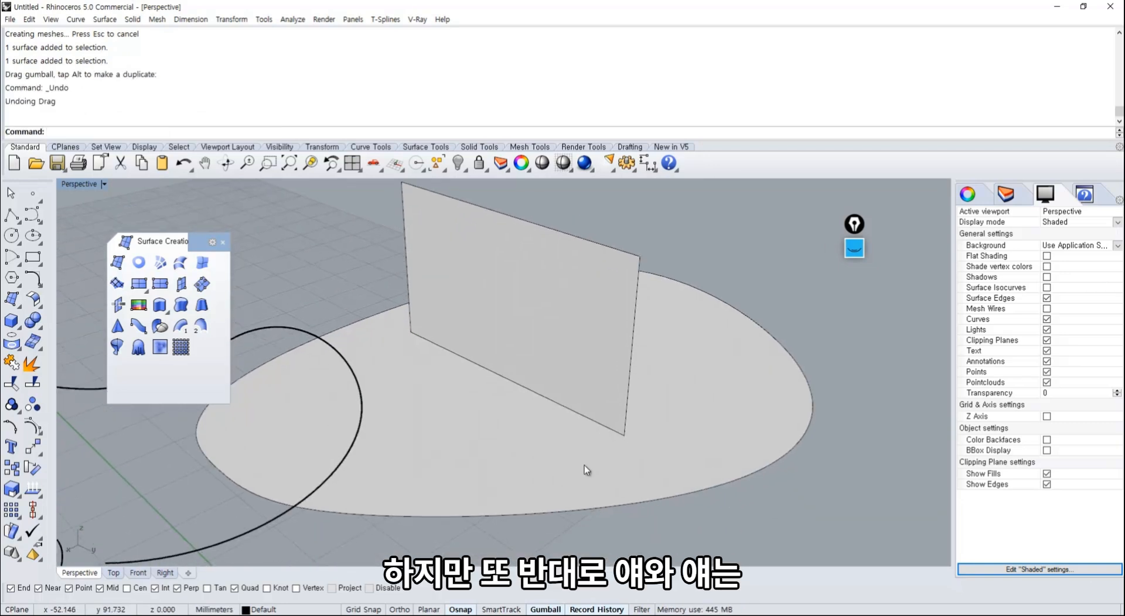
pyautogui.click(585, 465)
pyautogui.click(625, 439)
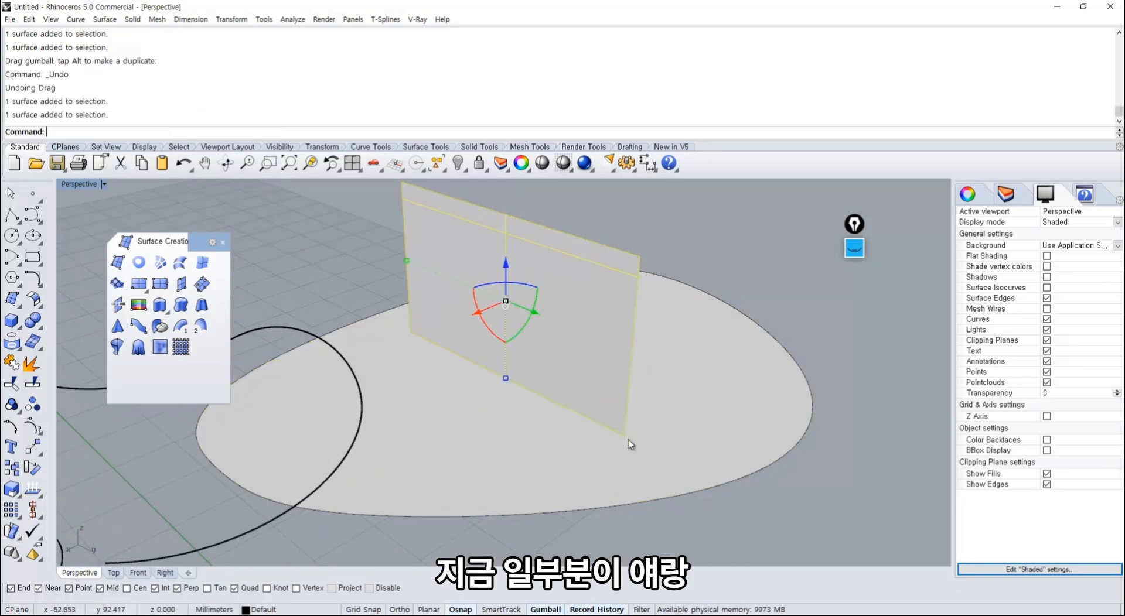
pyautogui.click(628, 449)
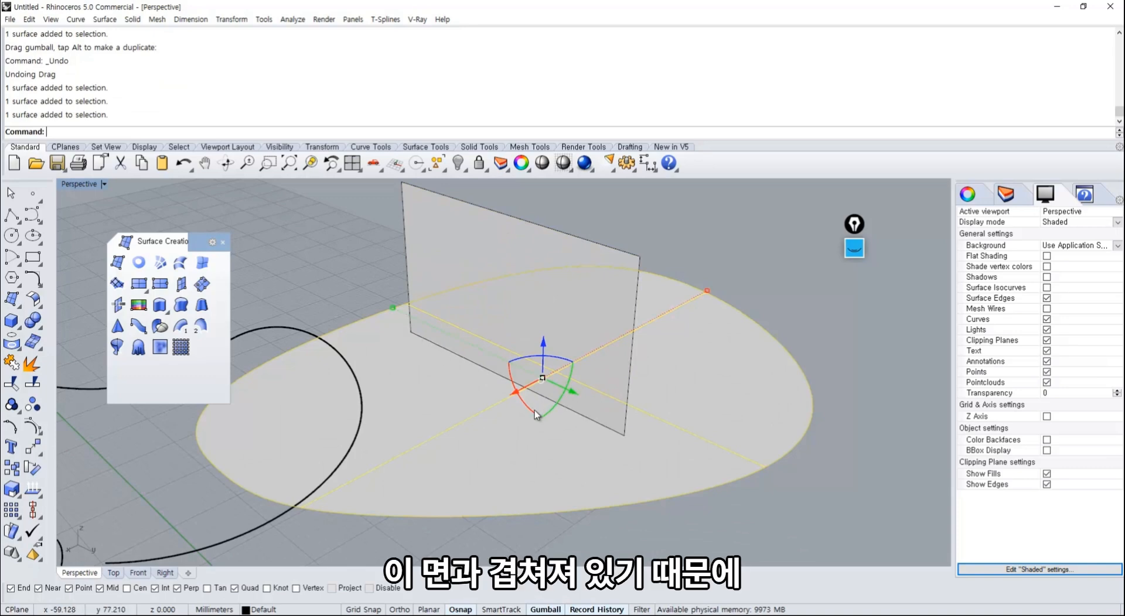
pyautogui.click(346, 294)
pyautogui.click(32, 383)
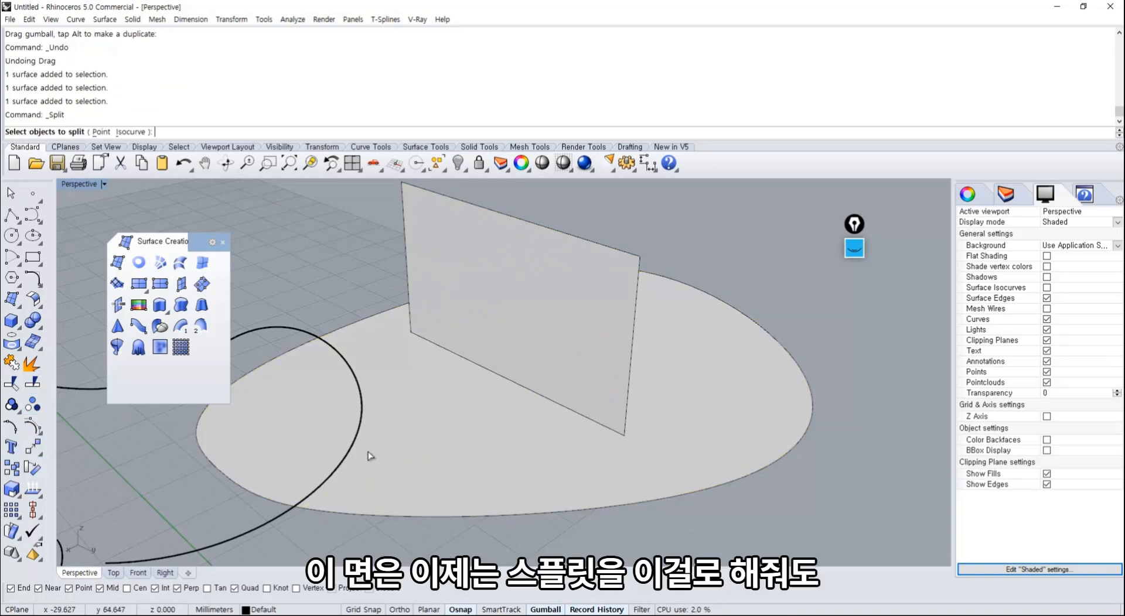
pyautogui.click(410, 398)
pyautogui.press('Return')
pyautogui.click(466, 253)
pyautogui.press('Return')
pyautogui.click(417, 360)
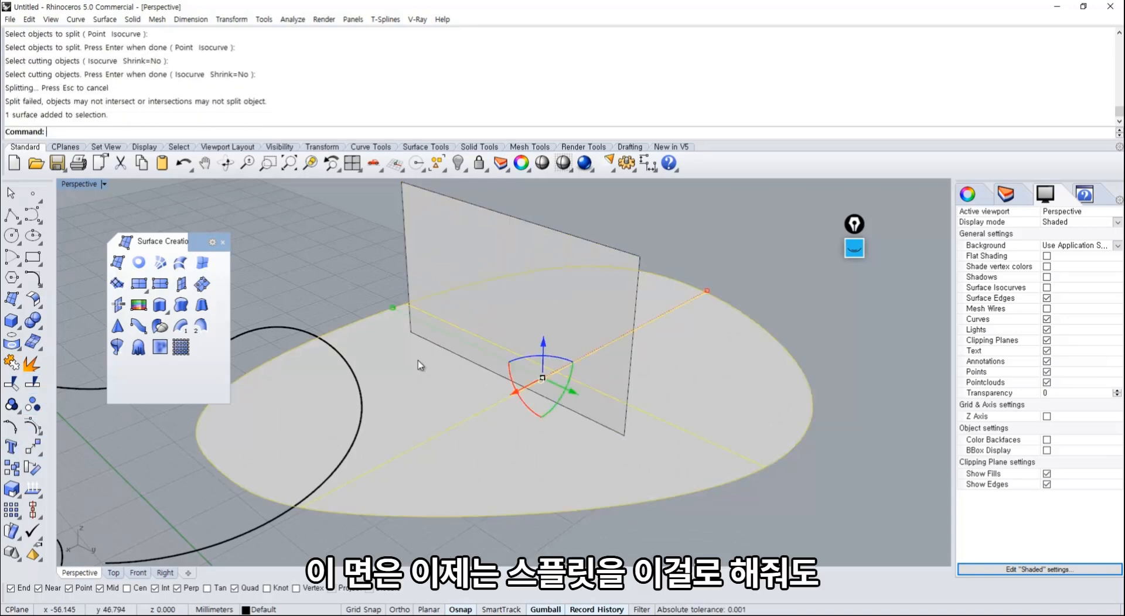
pyautogui.moveTo(417, 360); pyautogui.dragTo(340, 366)
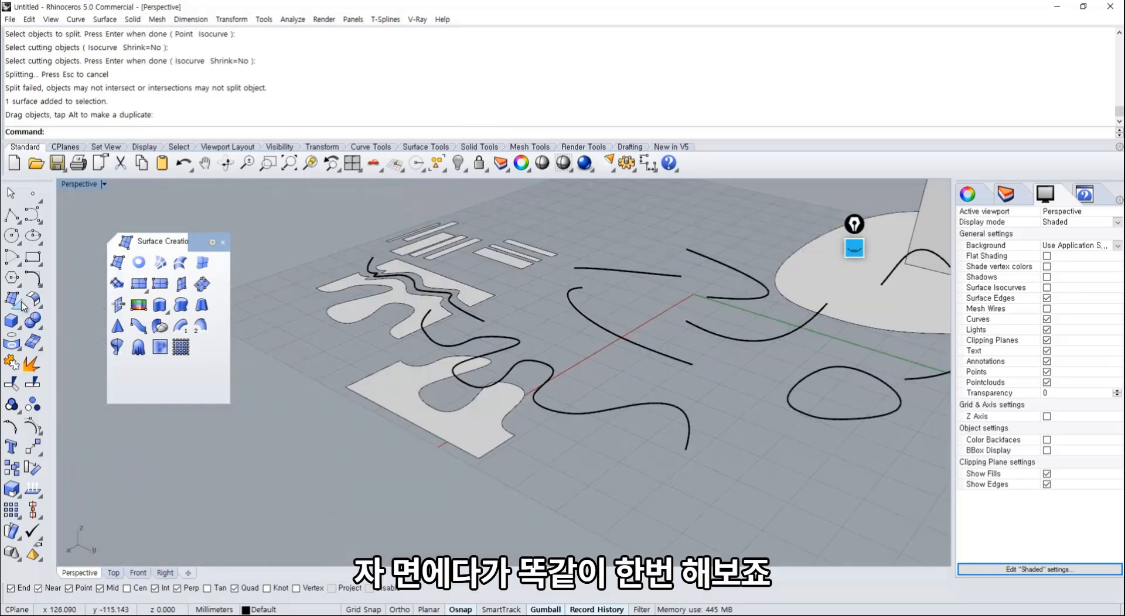
# Step: Draw a flat rectangular plane in the empty area beside the trimmed surfaces using corner-to-corner Plane
pyautogui.click(22, 306)
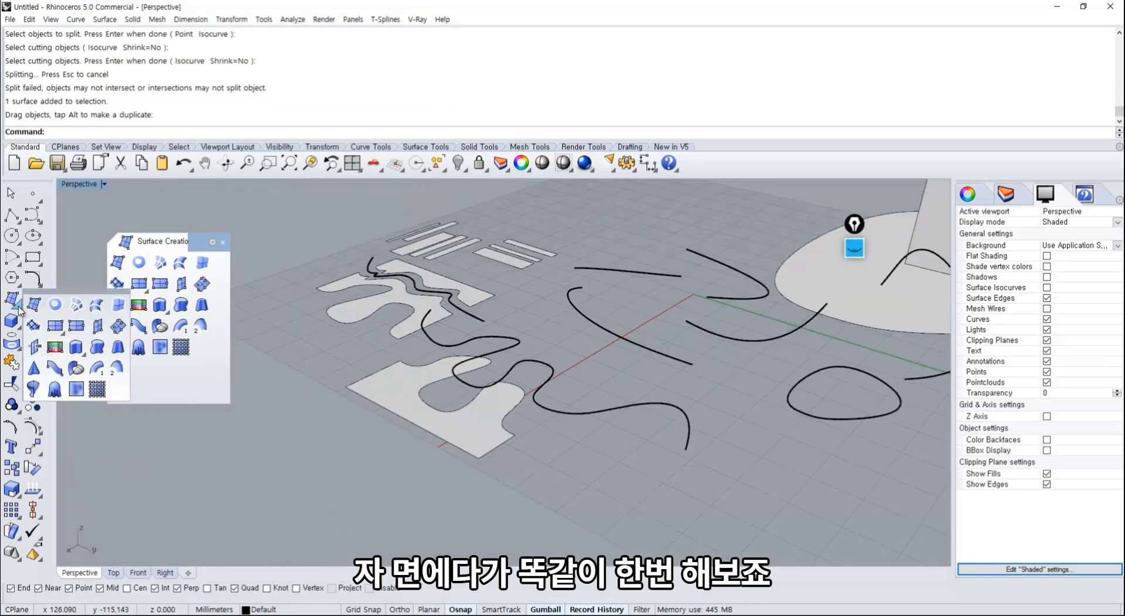
pyautogui.click(139, 284)
pyautogui.keyDown('shift'); pyautogui.moveTo(246, 391); pyautogui.dragTo(487, 432, button='right'); pyautogui.keyUp('shift')
pyautogui.click(248, 453)
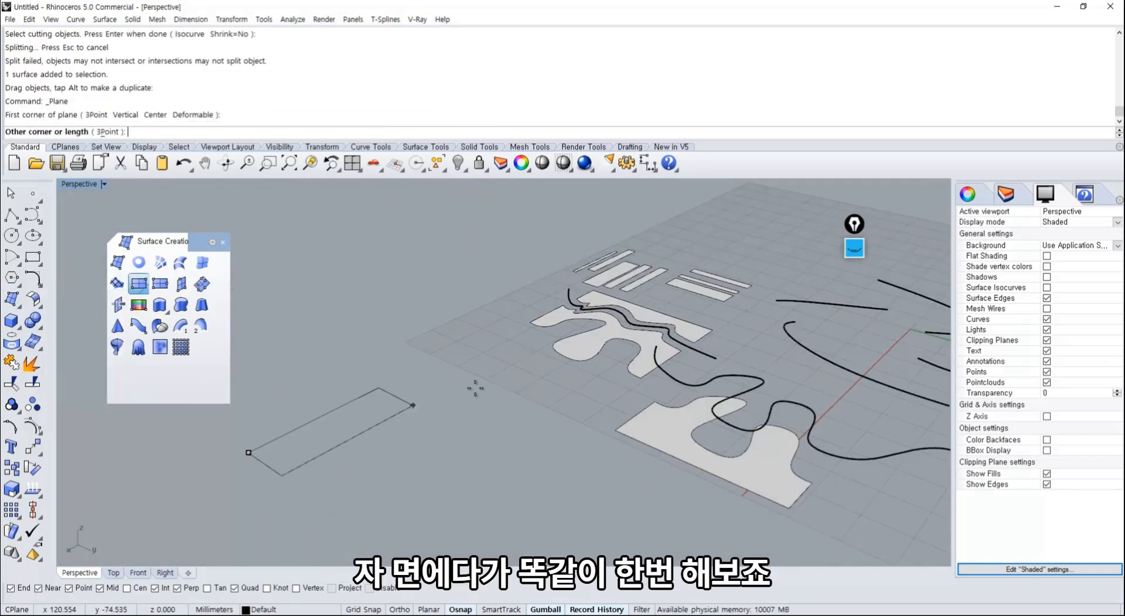
pyautogui.click(584, 426)
# Step: Draw a control-point curve that starts outside the new plane, crosses one edge and ends inside the plane
pyautogui.scroll(8, 547, 390)
pyautogui.moveTo(526, 380); pyautogui.dragTo(528, 389, button='right')
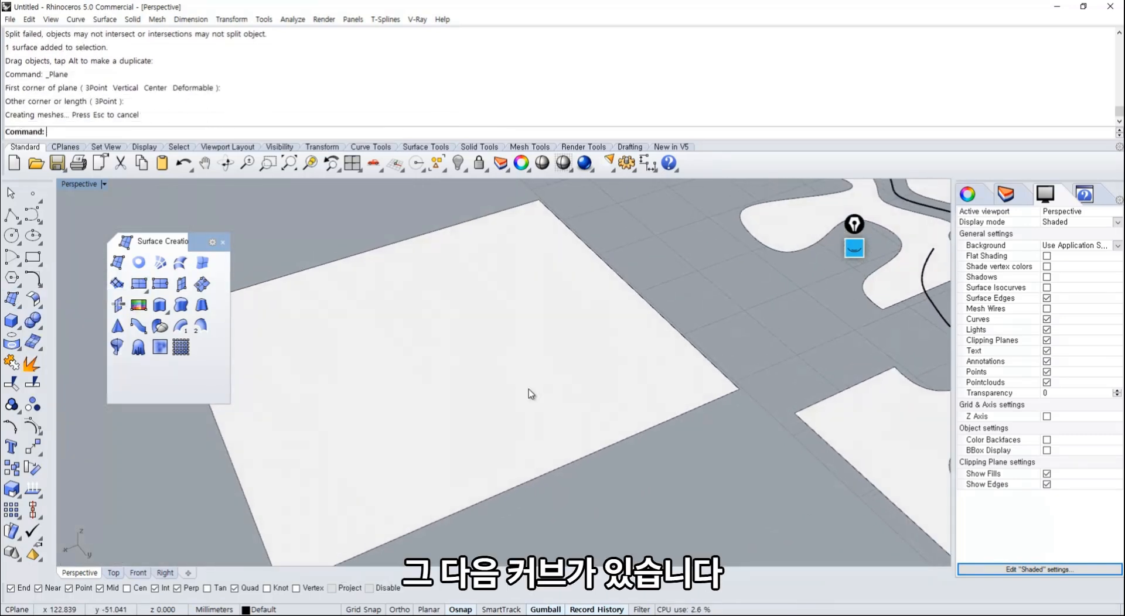
pyautogui.click(30, 218)
pyautogui.click(421, 198)
pyautogui.click(298, 324)
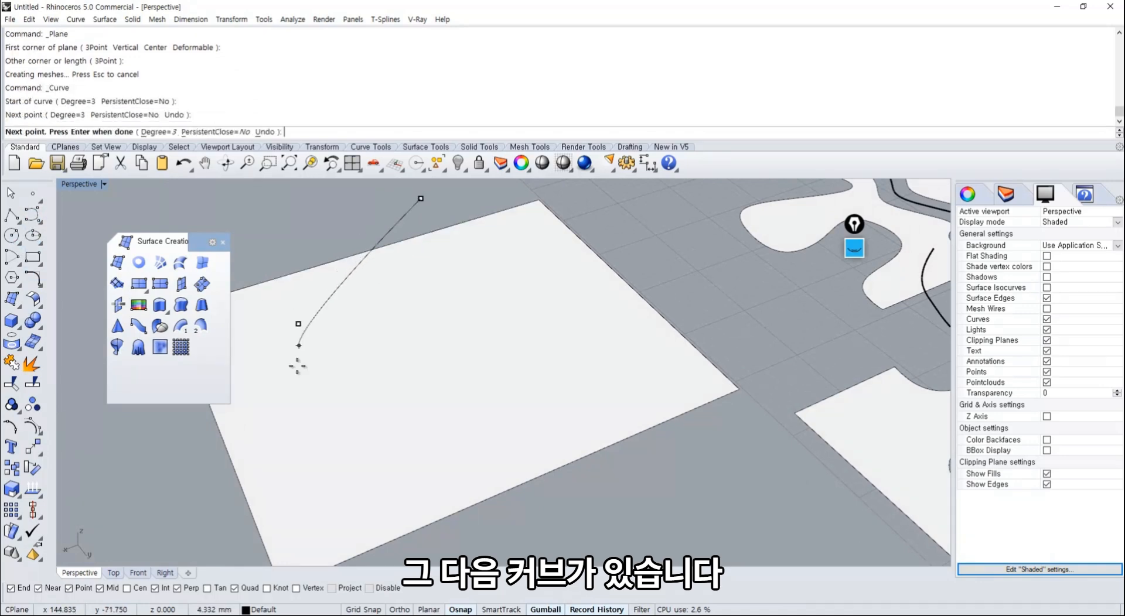
pyautogui.click(382, 428)
pyautogui.click(518, 400)
pyautogui.click(526, 414)
pyautogui.press('Return')
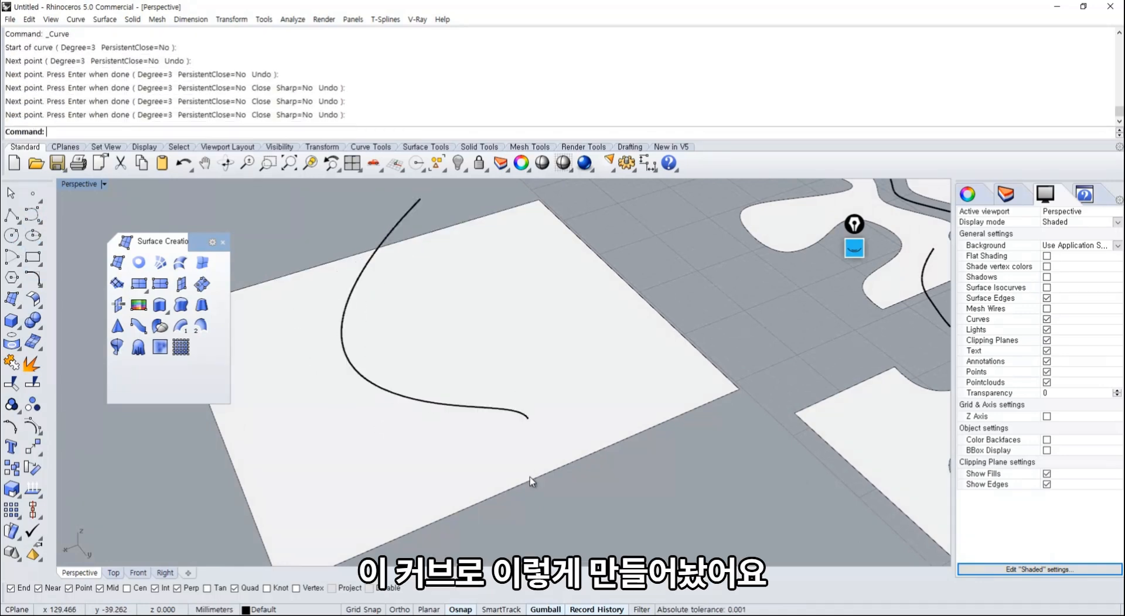
# Step: Examine how the curve crosses the plane and where it ends, to judge which of the two can split the other
pyautogui.moveTo(529, 476)
pyautogui.mouseDown(button='right')
pyautogui.moveTo(476, 484)
pyautogui.moveTo(539, 471)
pyautogui.moveTo(497, 469)
pyautogui.moveTo(511, 476)
pyautogui.mouseUp(button='right')
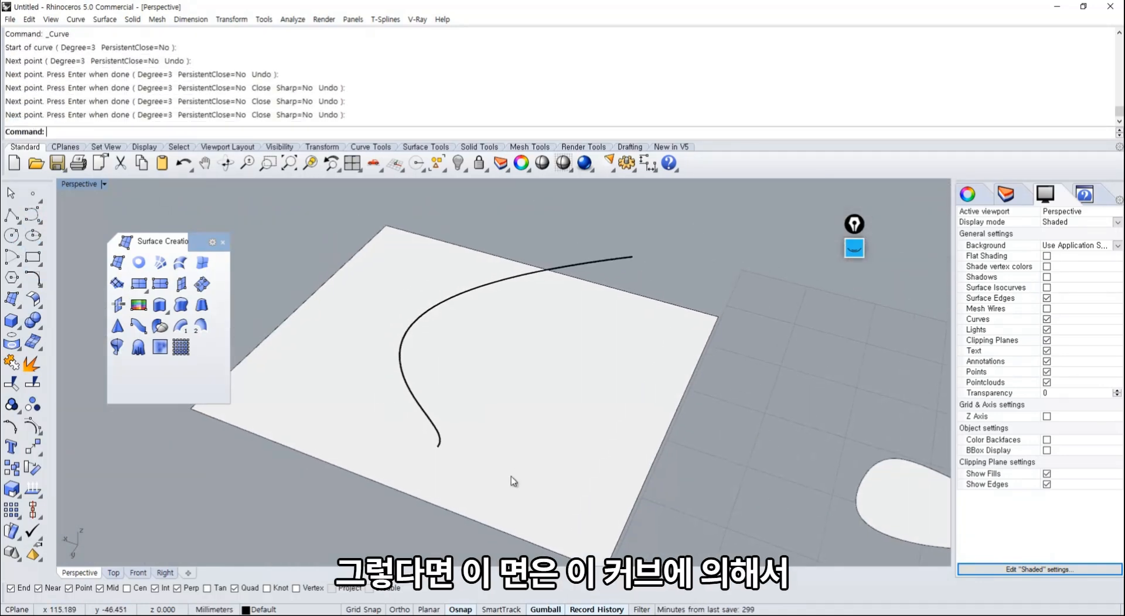
pyautogui.click(520, 472)
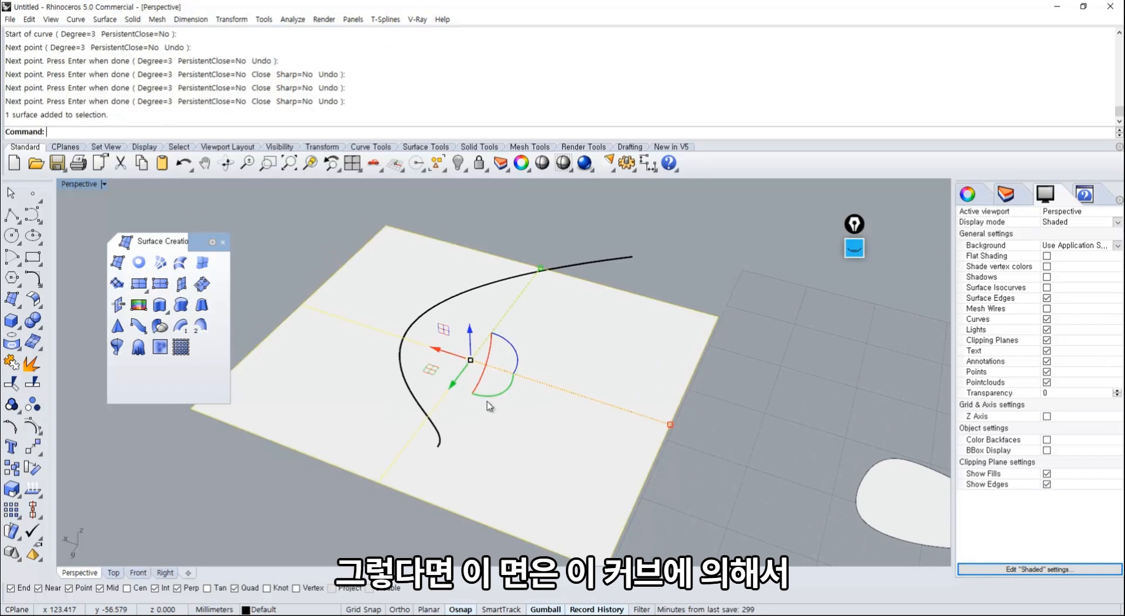
pyautogui.click(499, 283)
pyautogui.click(536, 315)
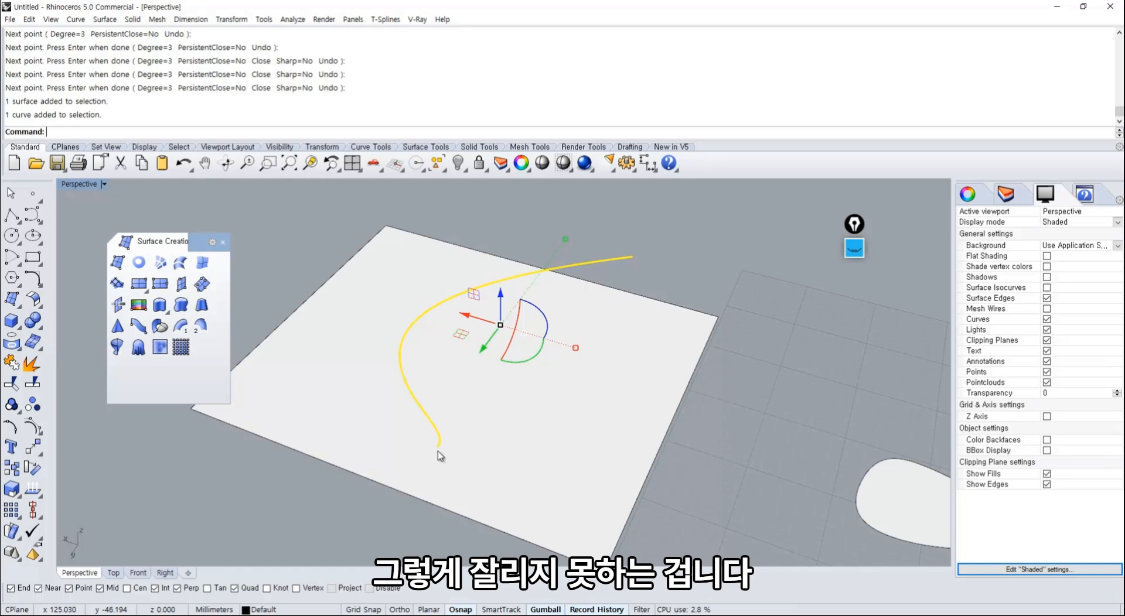
pyautogui.click(713, 497)
pyautogui.keyDown('shift'); pyautogui.moveTo(645, 444); pyautogui.dragTo(678, 459, button='right'); pyautogui.keyUp('shift')
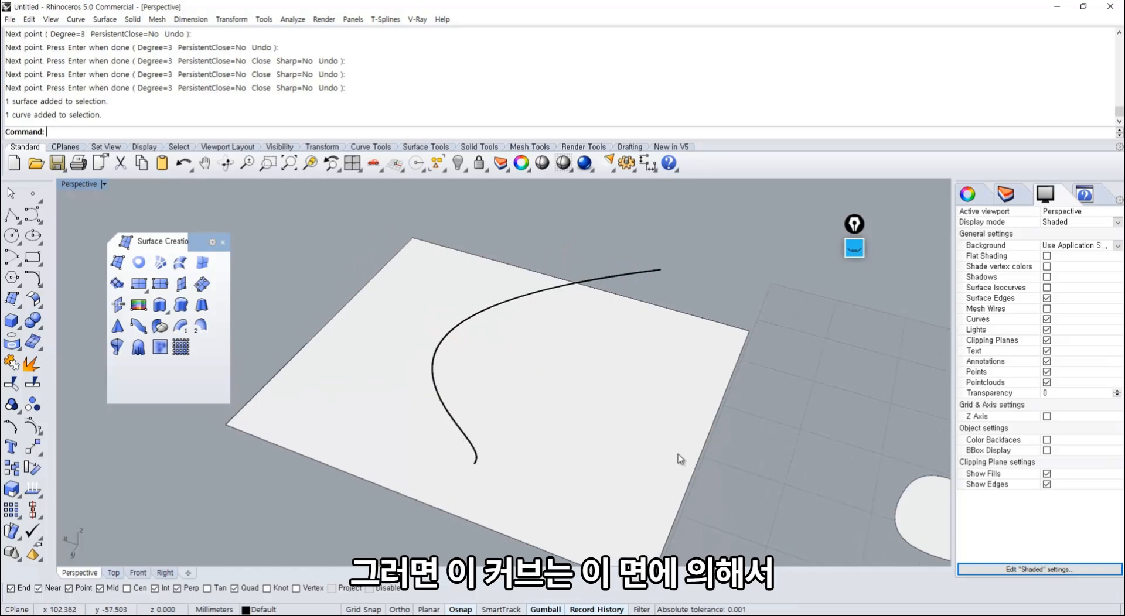
pyautogui.click(614, 355)
pyautogui.click(605, 278)
pyautogui.click(616, 322)
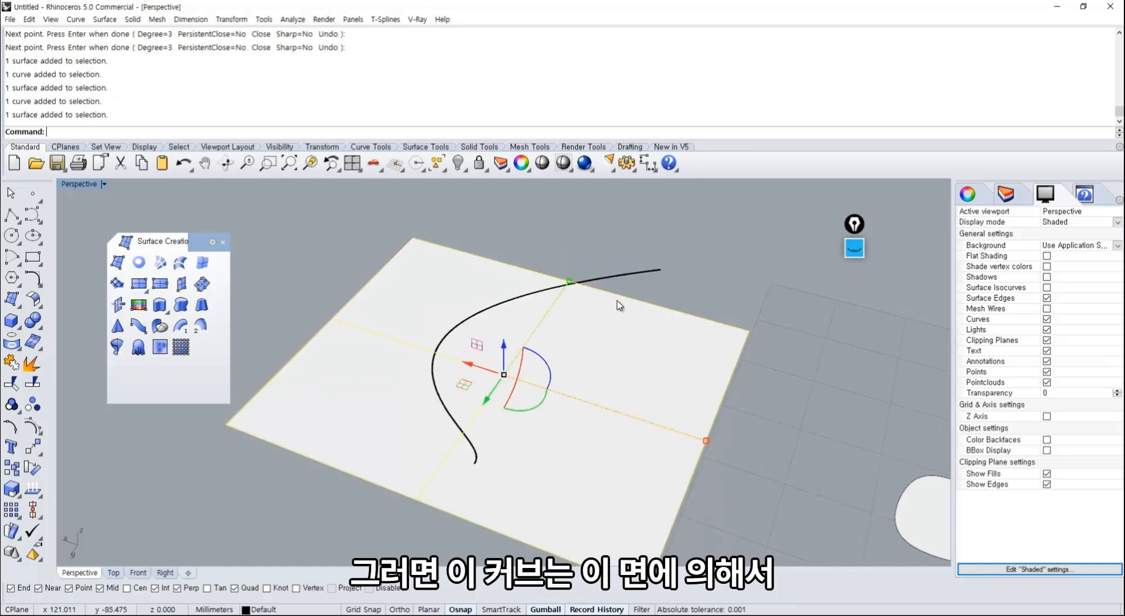
pyautogui.press('Escape')
# Step: Split the curve using the plane as the cutting object, and select each resulting piece to check the cut
pyautogui.click(34, 385)
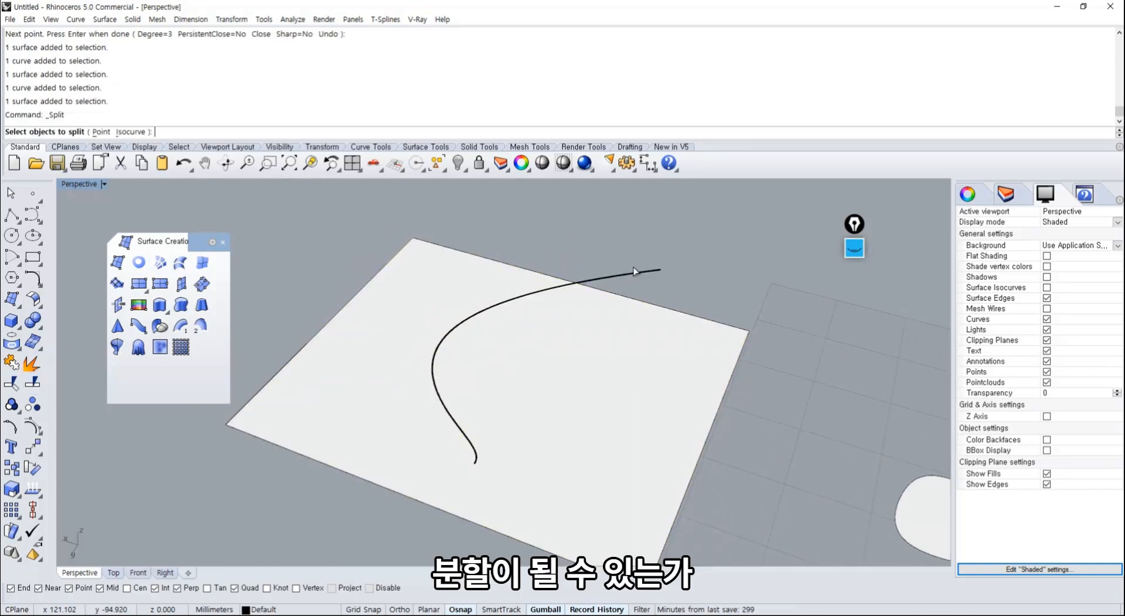
pyautogui.click(635, 273)
pyautogui.press('Return')
pyautogui.click(588, 353)
pyautogui.press('Return')
pyautogui.click(605, 279)
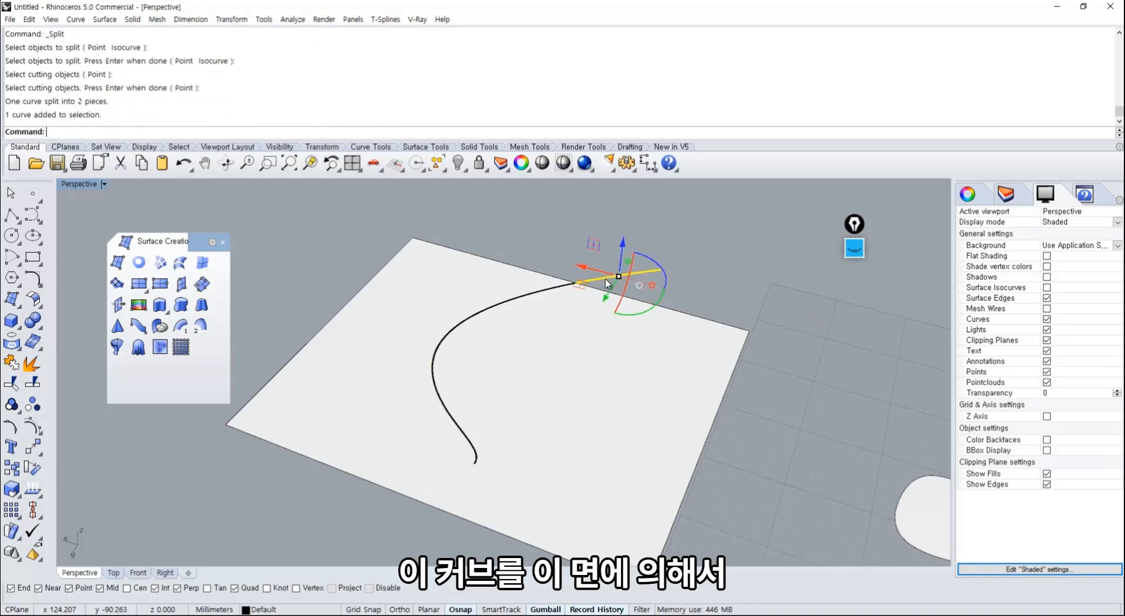
pyautogui.click(550, 290)
pyautogui.click(589, 280)
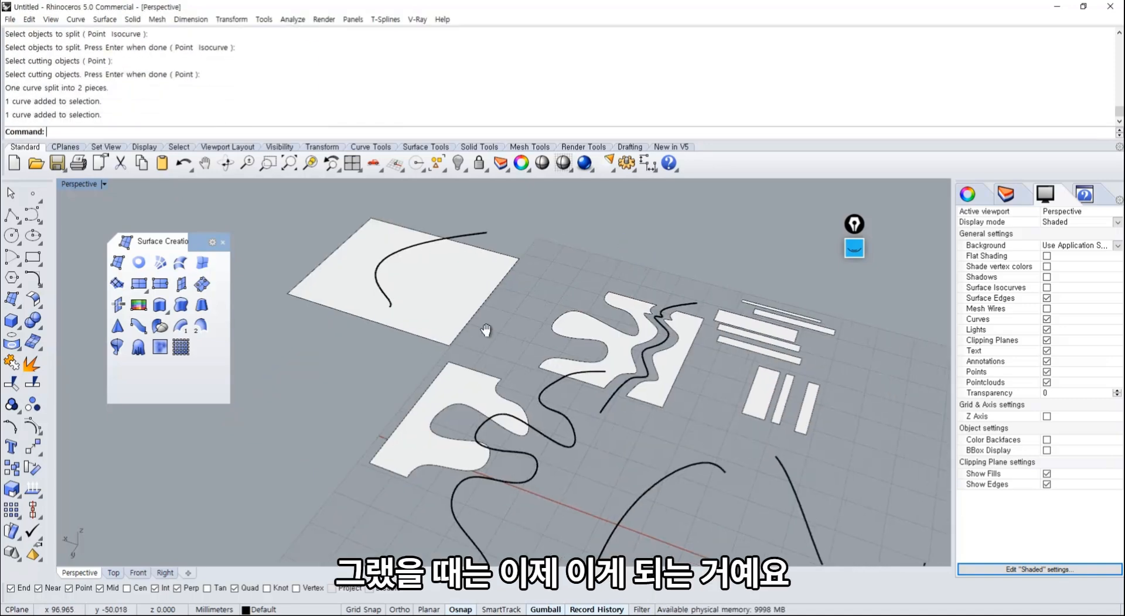
# Step: Draw another flat rectangular plane in the empty area beside the plane with the split curve
pyautogui.moveTo(484, 326); pyautogui.dragTo(546, 401, button='right')
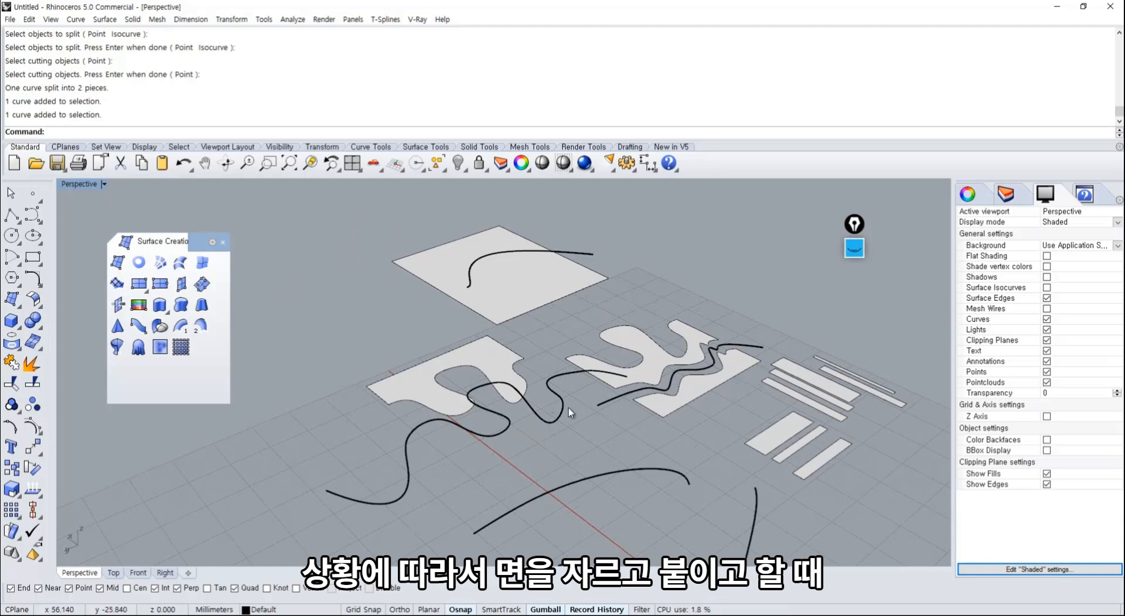
pyautogui.keyDown('shift'); pyautogui.moveTo(380, 306); pyautogui.dragTo(404, 362, button='right'); pyautogui.keyUp('shift')
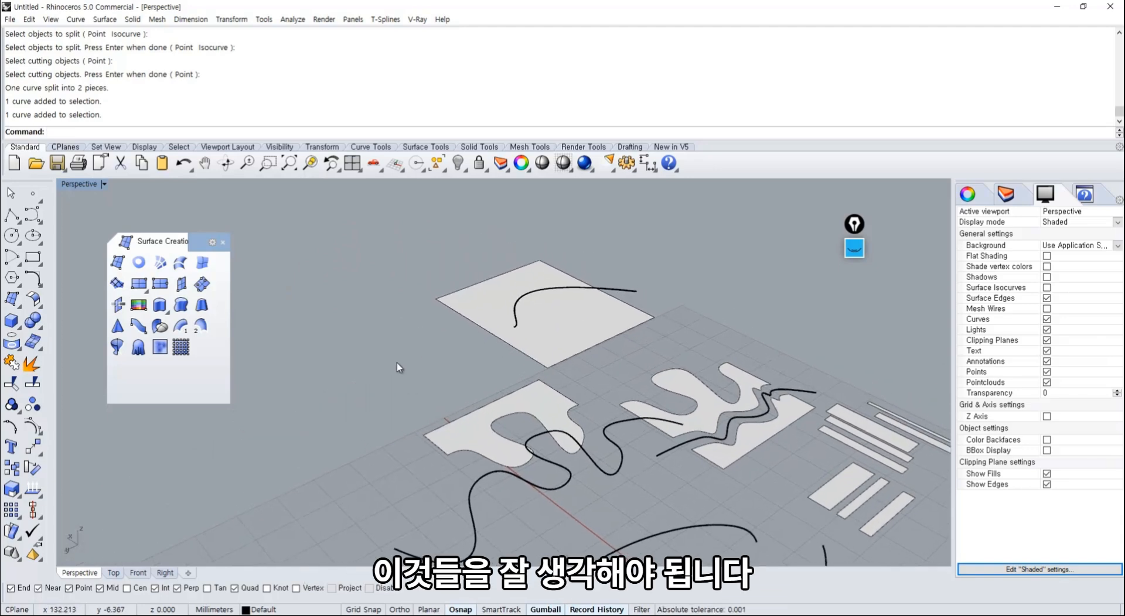
pyautogui.click(12, 299)
pyautogui.click(267, 389)
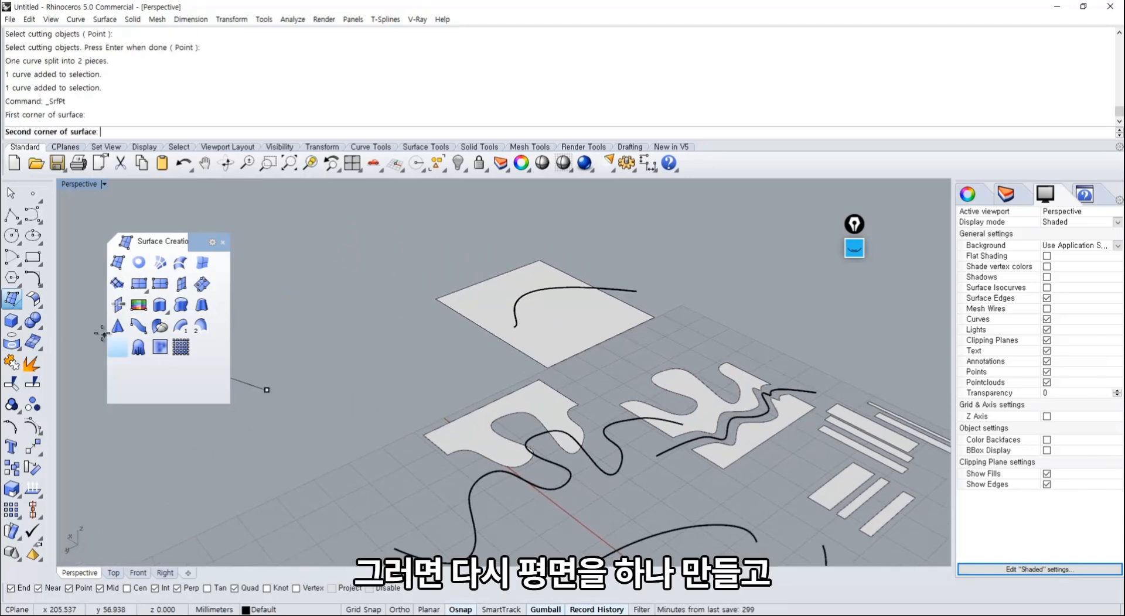
pyautogui.click(139, 283)
pyautogui.click(257, 363)
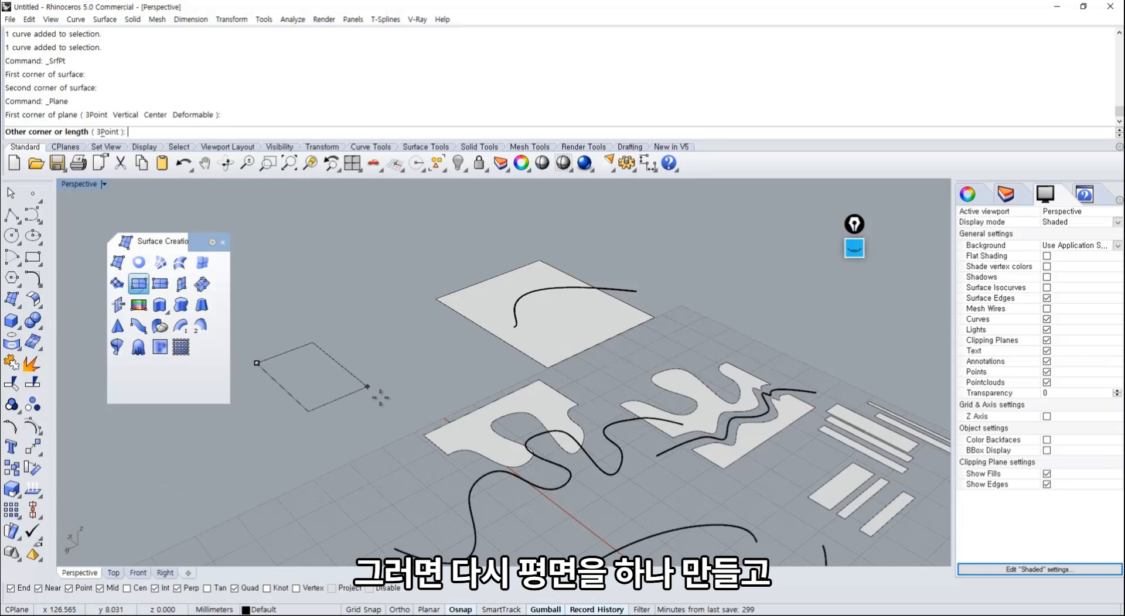
pyautogui.click(422, 390)
# Step: Duplicate the new plane in place and rotate the copy upright so the two planes cross through their middles
pyautogui.moveTo(422, 390); pyautogui.dragTo(388, 399, button='right')
pyautogui.click(387, 397)
pyautogui.scroll(4, 393, 371)
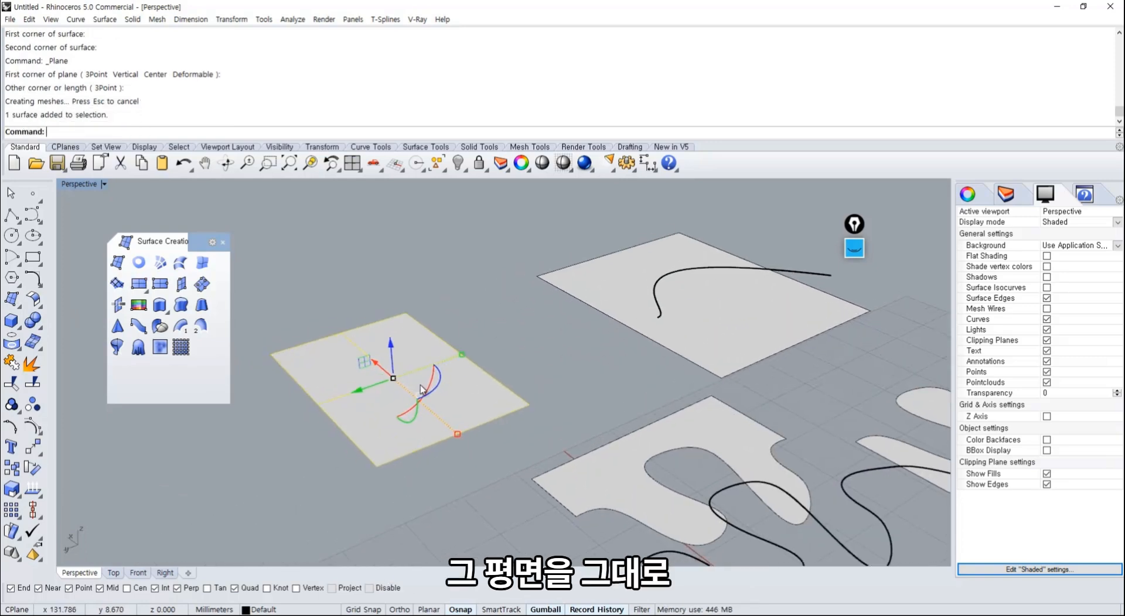
pyautogui.hotkey('ctrl', 'c')
pyautogui.hotkey('ctrl', 'v')
pyautogui.moveTo(417, 404); pyautogui.dragTo(427, 378)
pyautogui.click(473, 461)
# Step: Check that the edges of the crossing planes meet, and split the flat plane using the upright plane as the cutting object
pyautogui.moveTo(476, 464); pyautogui.dragTo(512, 478, button='right')
pyautogui.scroll(10, 475, 437)
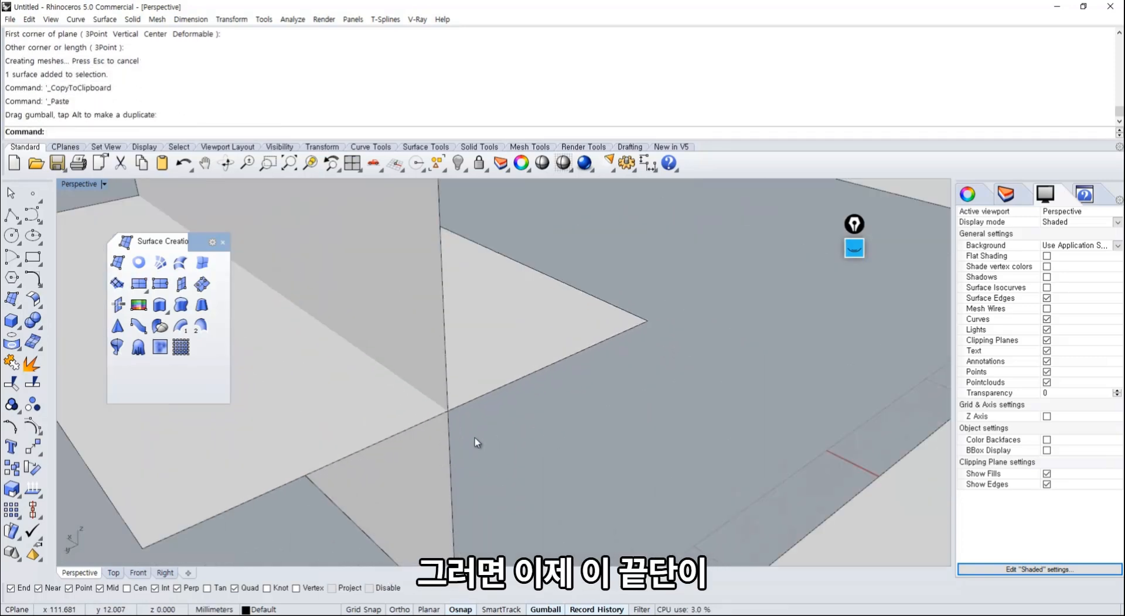
pyautogui.moveTo(420, 395); pyautogui.dragTo(596, 488, button='right')
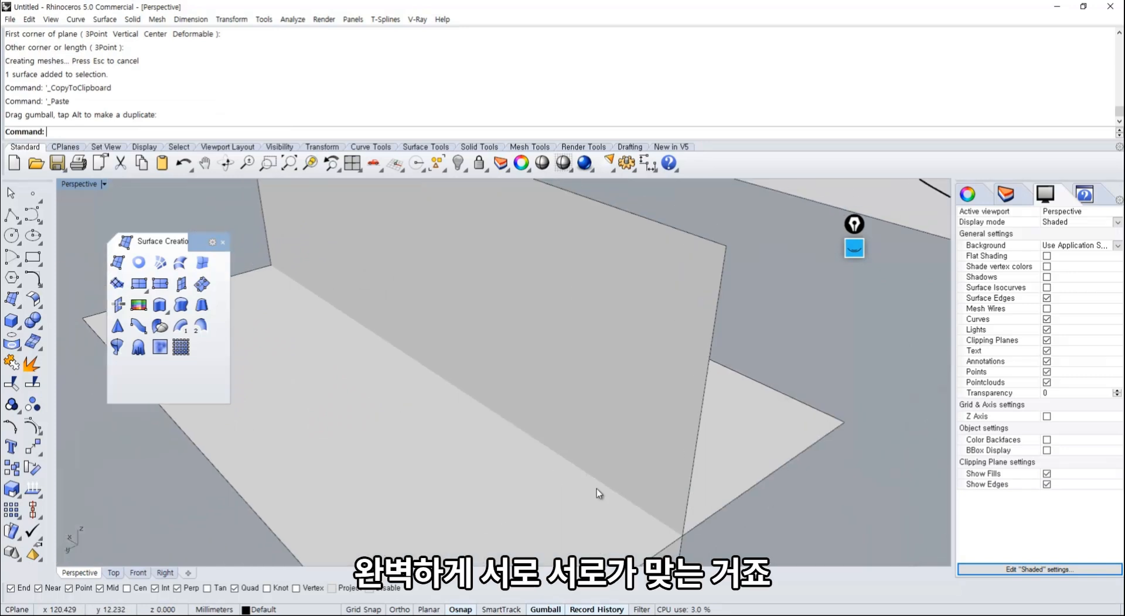
pyautogui.scroll(-5, 410, 361)
pyautogui.moveTo(411, 364); pyautogui.dragTo(432, 414, button='right')
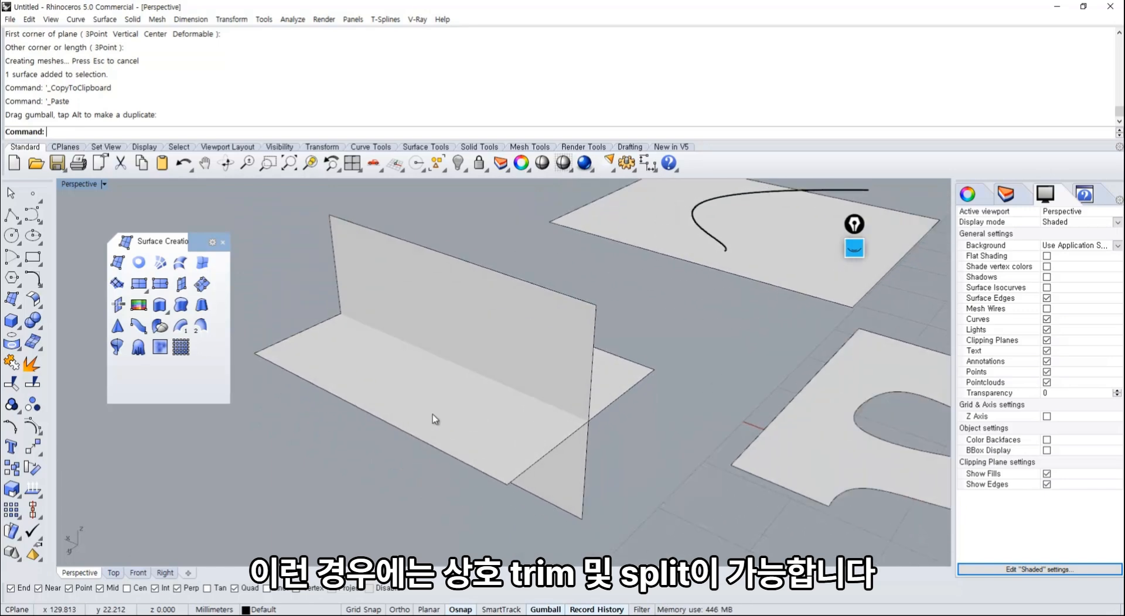
pyautogui.click(33, 384)
pyautogui.click(328, 390)
pyautogui.press('Return')
pyautogui.click(367, 261)
pyautogui.press('Return')
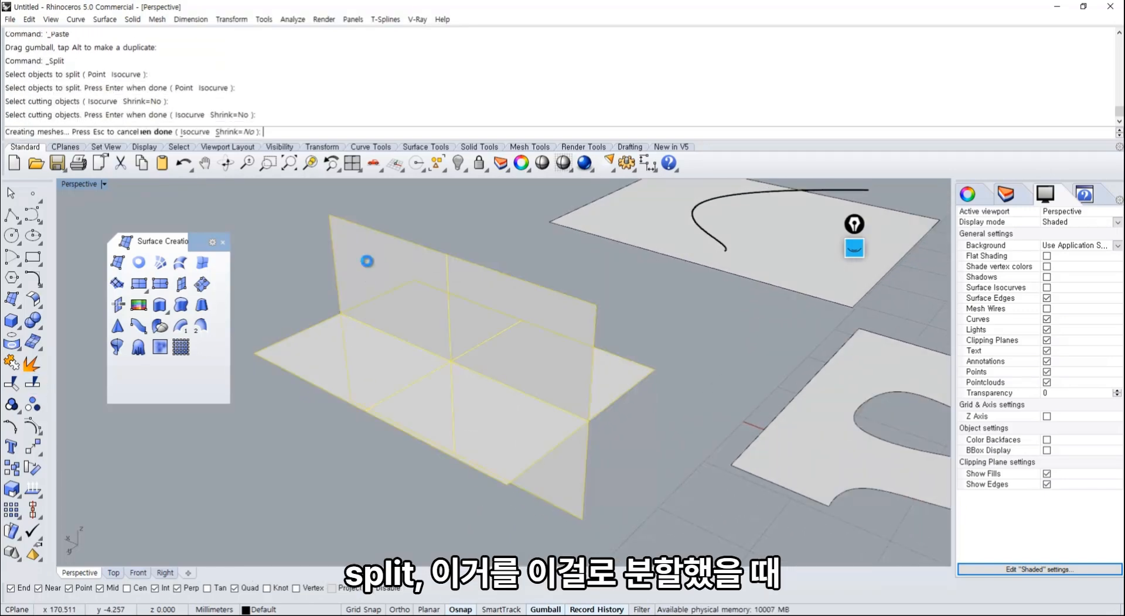
# Step: Move the two halves of the flat plane apart to check the cut, and undo both moves
pyautogui.moveTo(368, 355); pyautogui.dragTo(321, 377)
pyautogui.moveTo(609, 381); pyautogui.dragTo(630, 351)
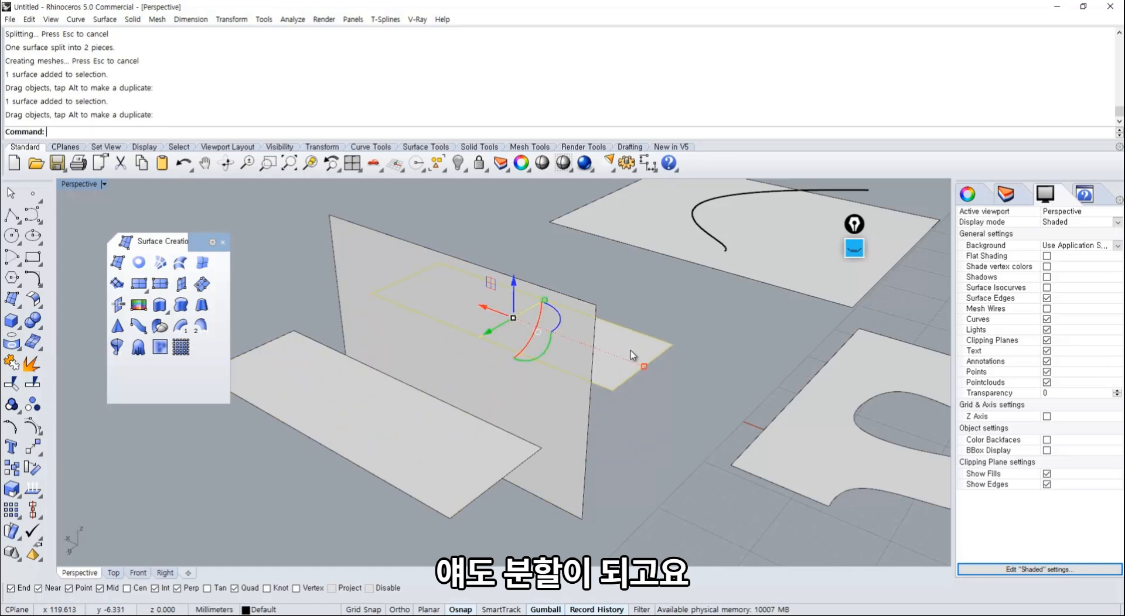
pyautogui.hotkey('ctrl', 'z')
pyautogui.hotkey('ctrl', 'z')
# Step: Split the upright plane using the front half of the flat plane as the cutting object
pyautogui.keyDown('shift'); pyautogui.moveTo(638, 448); pyautogui.dragTo(563, 463, button='right'); pyautogui.keyUp('shift')
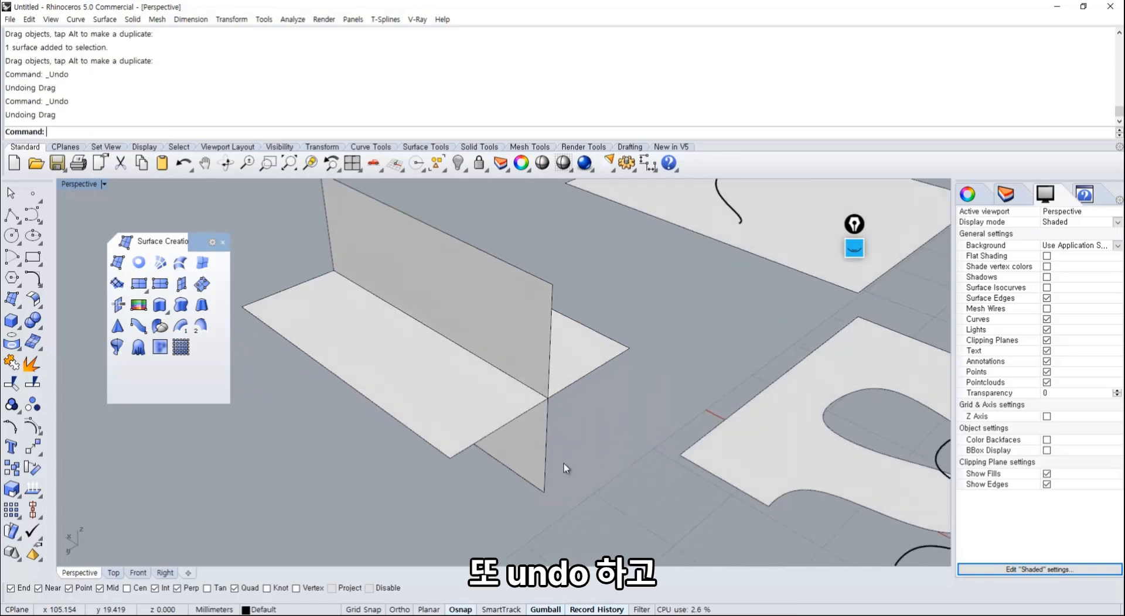
pyautogui.click(32, 384)
pyautogui.click(393, 255)
pyautogui.press('Return')
pyautogui.click(322, 323)
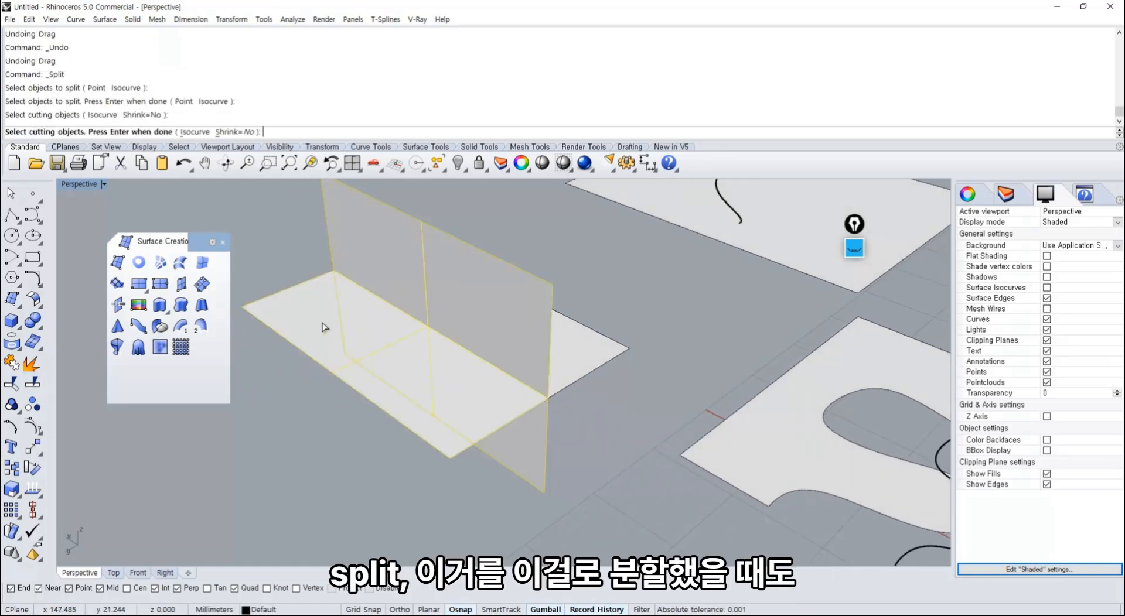
pyautogui.press('Return')
# Step: Move the upper and lower upright pieces and the two flat halves apart so all four pieces are separated
pyautogui.moveTo(449, 282); pyautogui.dragTo(446, 249)
pyautogui.moveTo(525, 440); pyautogui.dragTo(502, 480)
pyautogui.moveTo(567, 368); pyautogui.dragTo(593, 358)
pyautogui.click(509, 402)
pyautogui.moveTo(508, 403); pyautogui.dragTo(418, 380)
pyautogui.click(550, 447)
pyautogui.moveTo(551, 447); pyautogui.dragTo(556, 454, button='right')
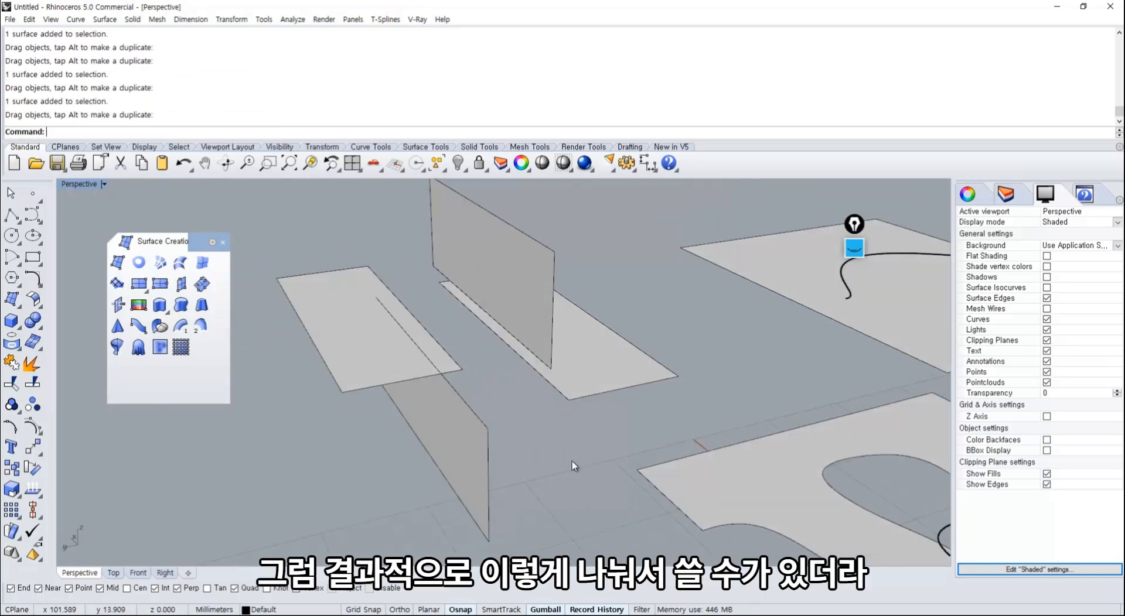
# Step: Select all curves and surfaces in the model and delete them
pyautogui.scroll(-5, 572, 462)
pyautogui.moveTo(527, 410); pyautogui.dragTo(486, 355, button='right')
pyautogui.scroll(-2, 477, 354)
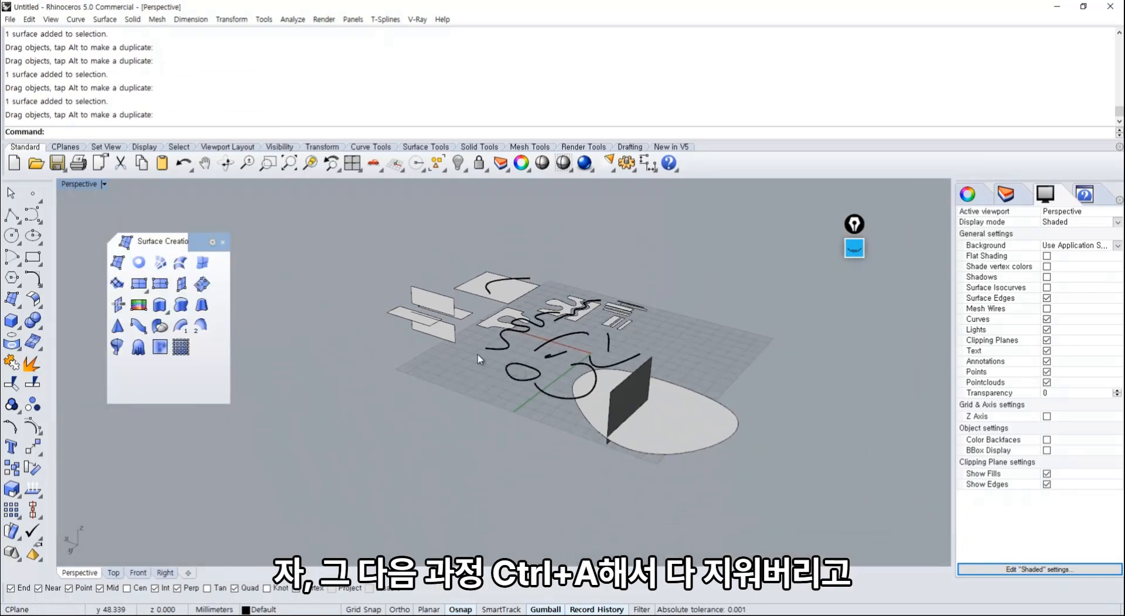
pyautogui.hotkey('ctrl', 'a')
pyautogui.press('Delete')
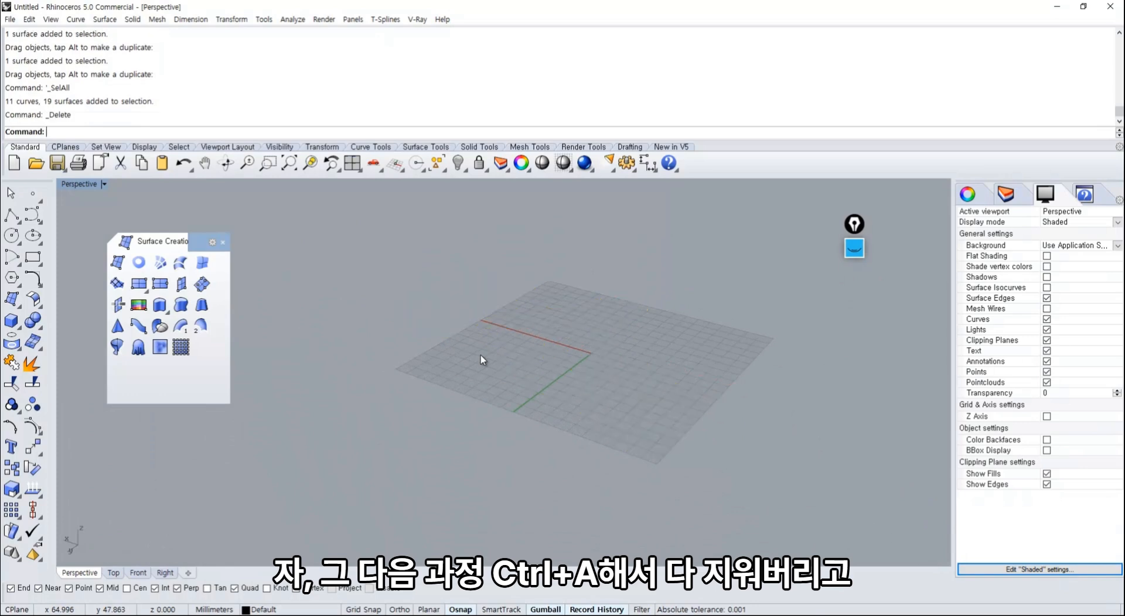
# Step: Create a box solid standing on the construction plane near the origin, keeping the Solid Creation tools open as a floating palette
pyautogui.scroll(4, 480, 355)
pyautogui.click(17, 328)
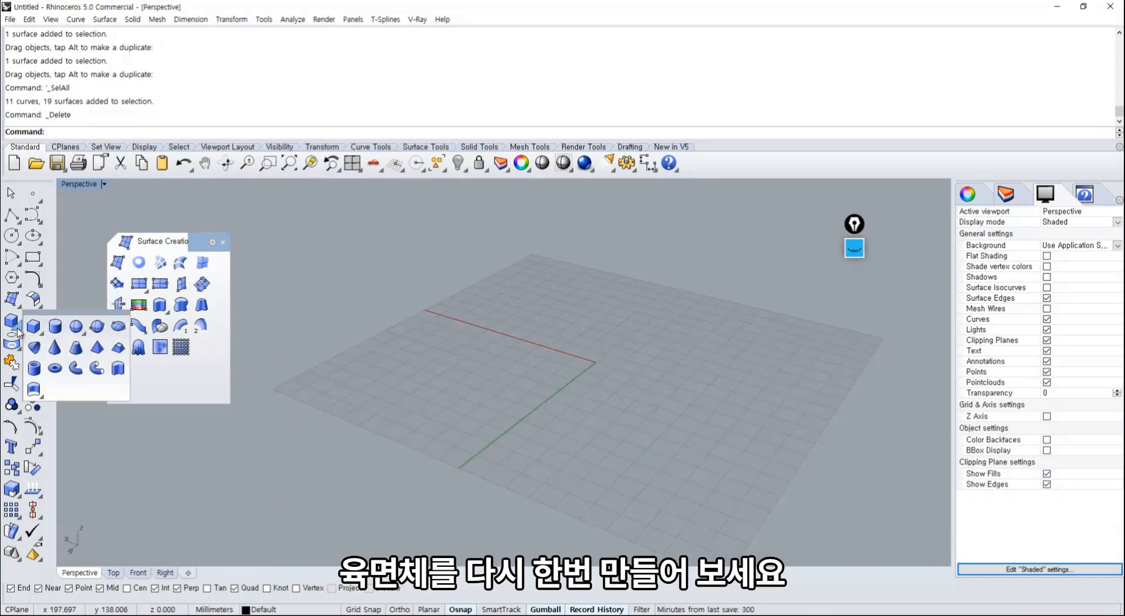
pyautogui.moveTo(48, 317); pyautogui.dragTo(328, 268)
pyautogui.click(308, 290)
pyautogui.click(544, 374)
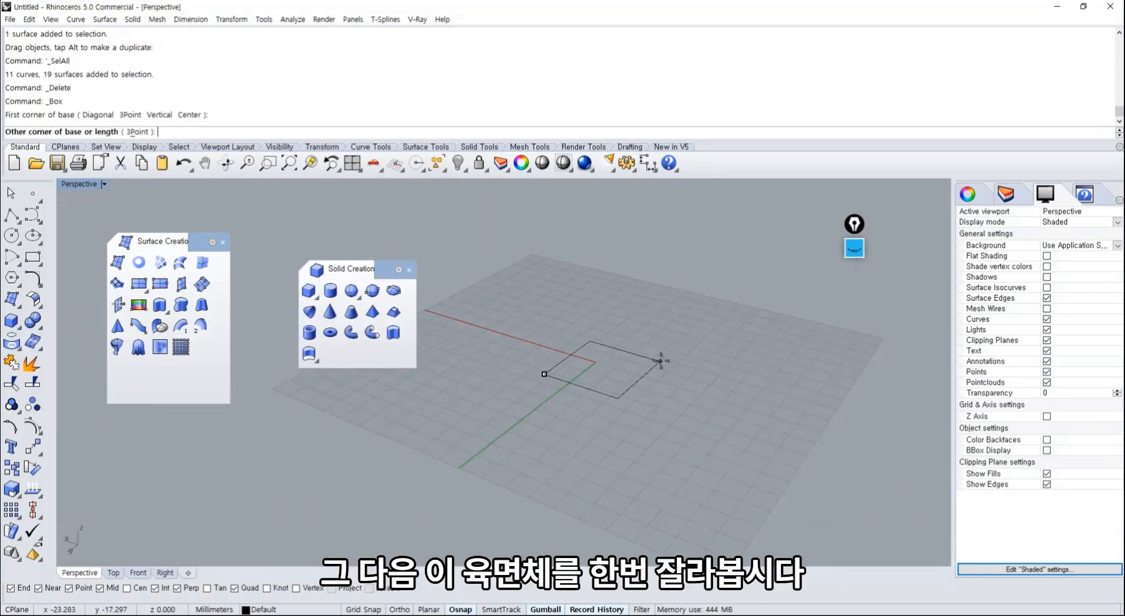
pyautogui.click(661, 361)
pyautogui.click(654, 273)
pyautogui.moveTo(649, 314)
pyautogui.keyDown('shift'); pyautogui.mouseDown(button='right')
pyautogui.moveTo(578, 378)
pyautogui.moveTo(597, 417)
pyautogui.moveTo(603, 378)
pyautogui.moveTo(592, 391)
pyautogui.mouseUp(button='right'); pyautogui.keyUp('shift')
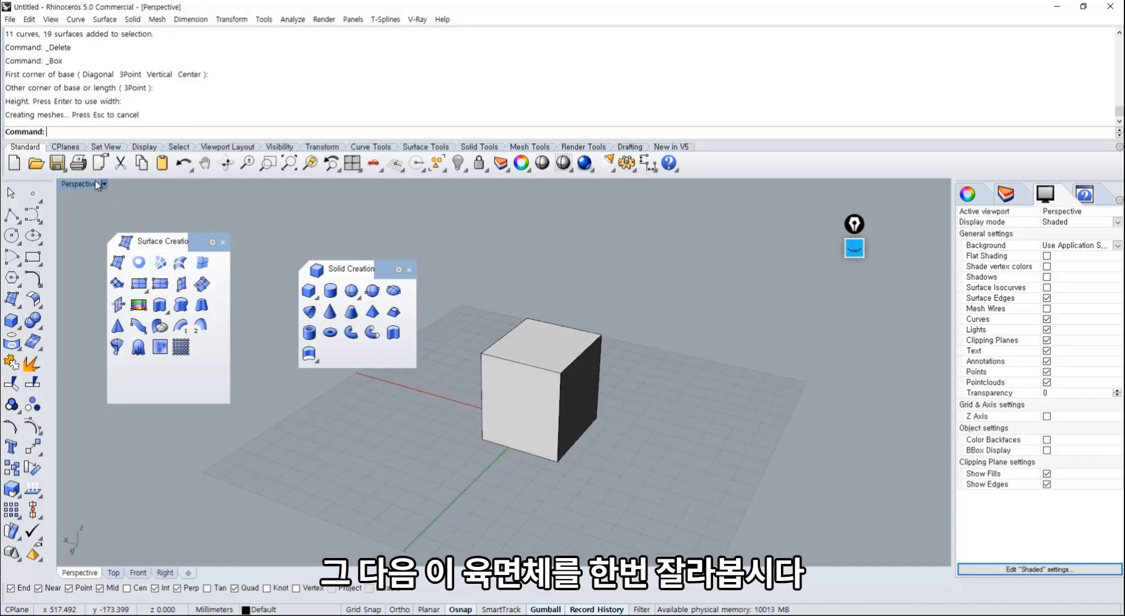
# Step: Draw a winding freeform control-point curve with several bends on the construction plane in front of the box
pyautogui.doubleClick(74, 184)
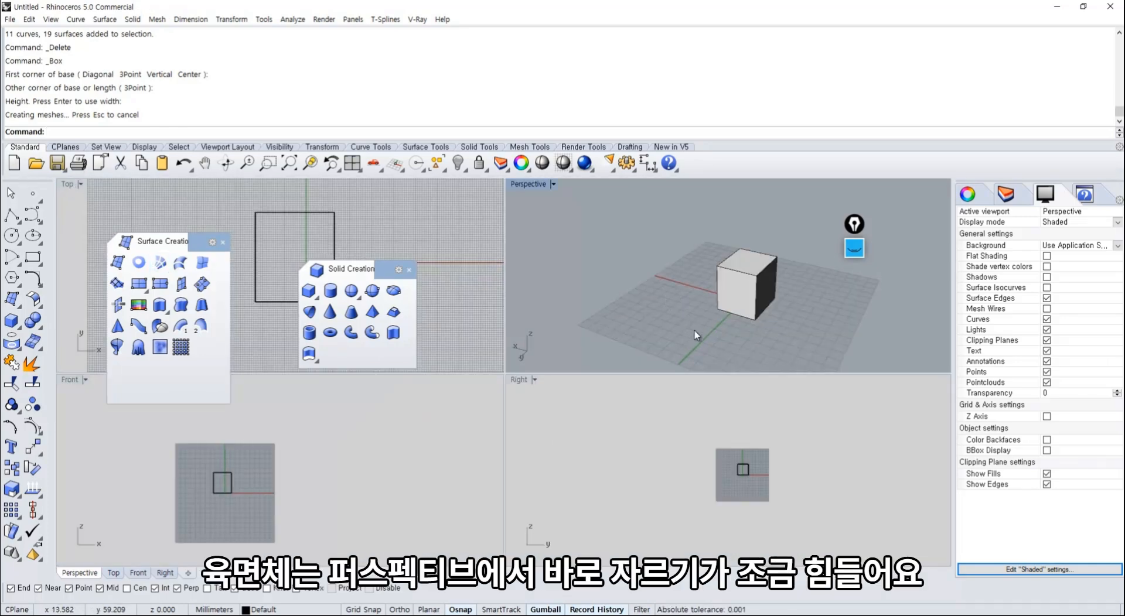
pyautogui.doubleClick(529, 184)
pyautogui.moveTo(597, 293); pyautogui.dragTo(565, 415, button='right')
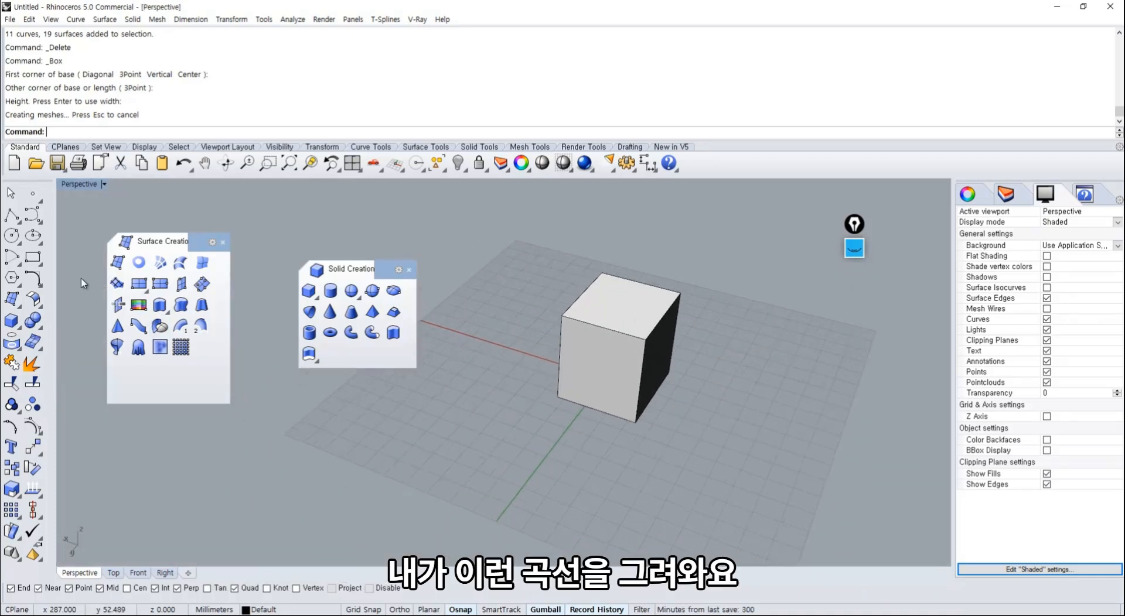
pyautogui.click(29, 216)
pyautogui.moveTo(502, 469); pyautogui.dragTo(521, 489, button='right')
pyautogui.click(489, 434)
pyautogui.click(519, 402)
pyautogui.click(550, 522)
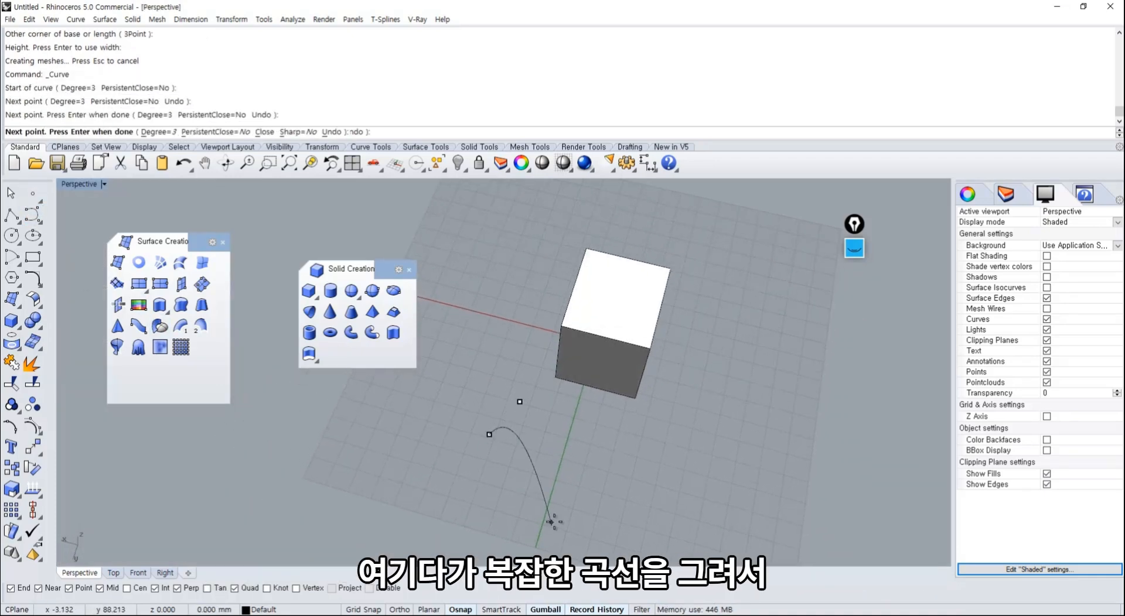
pyautogui.click(591, 438)
pyautogui.click(553, 439)
pyautogui.click(554, 414)
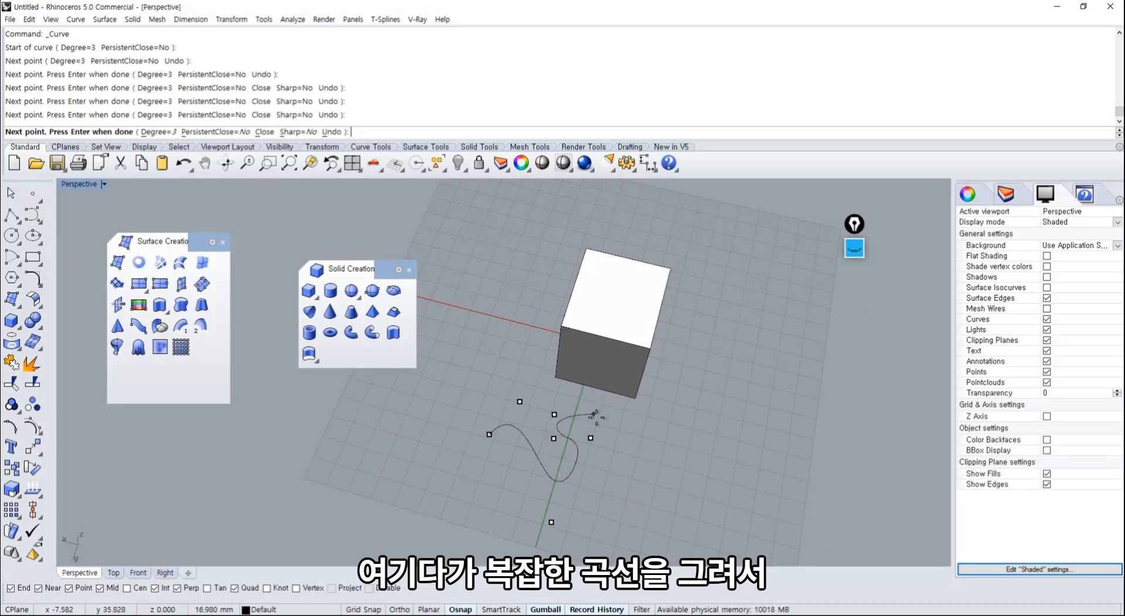
pyautogui.click(593, 414)
pyautogui.click(618, 451)
pyautogui.click(595, 475)
pyautogui.click(615, 487)
pyautogui.rightClick(683, 485)
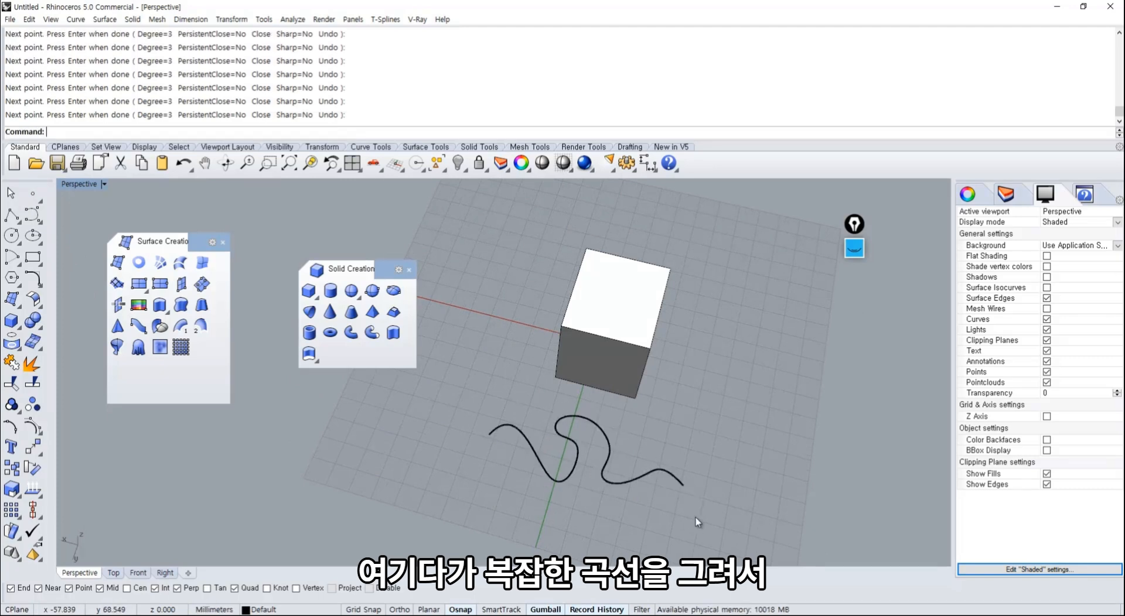
# Step: Move the winding curve up so it floats above the box and crosses over its top face
pyautogui.moveTo(695, 518); pyautogui.dragTo(558, 488, button='right')
pyautogui.moveTo(498, 497); pyautogui.dragTo(497, 495)
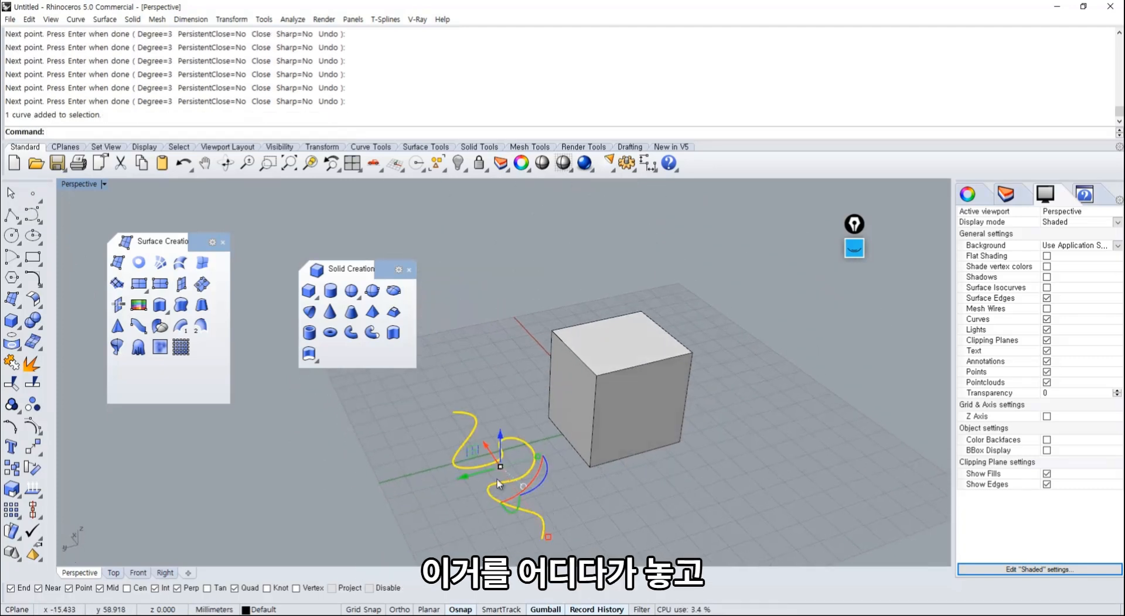
pyautogui.moveTo(497, 479); pyautogui.dragTo(582, 424, button='right')
pyautogui.click(582, 424)
pyautogui.click(500, 472)
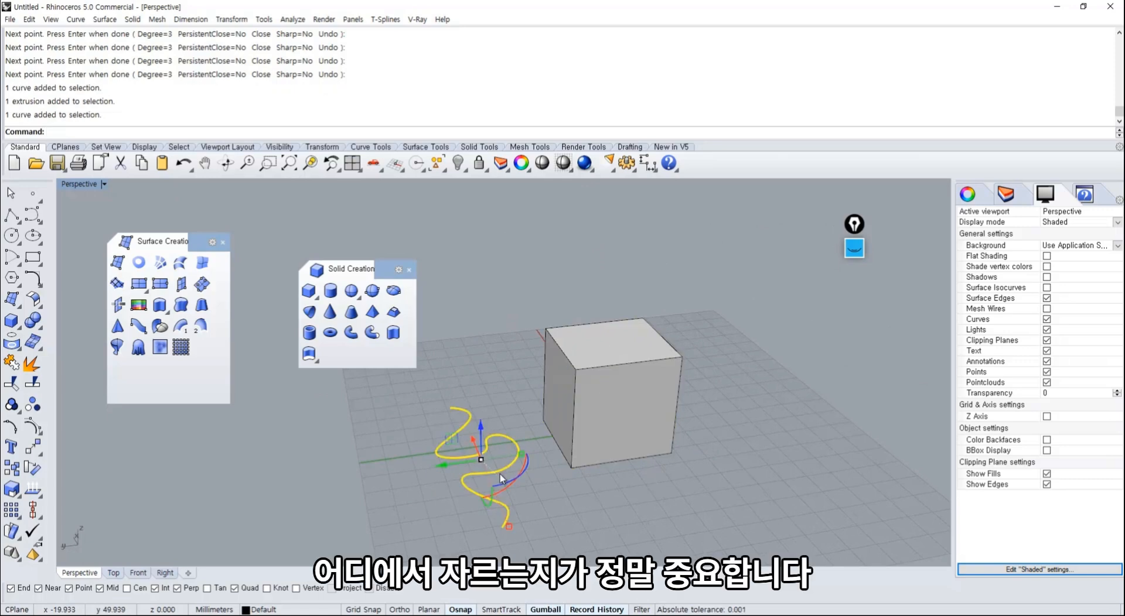
pyautogui.moveTo(482, 441); pyautogui.dragTo(574, 285)
pyautogui.click(639, 481)
pyautogui.moveTo(642, 484); pyautogui.dragTo(714, 542, button='right')
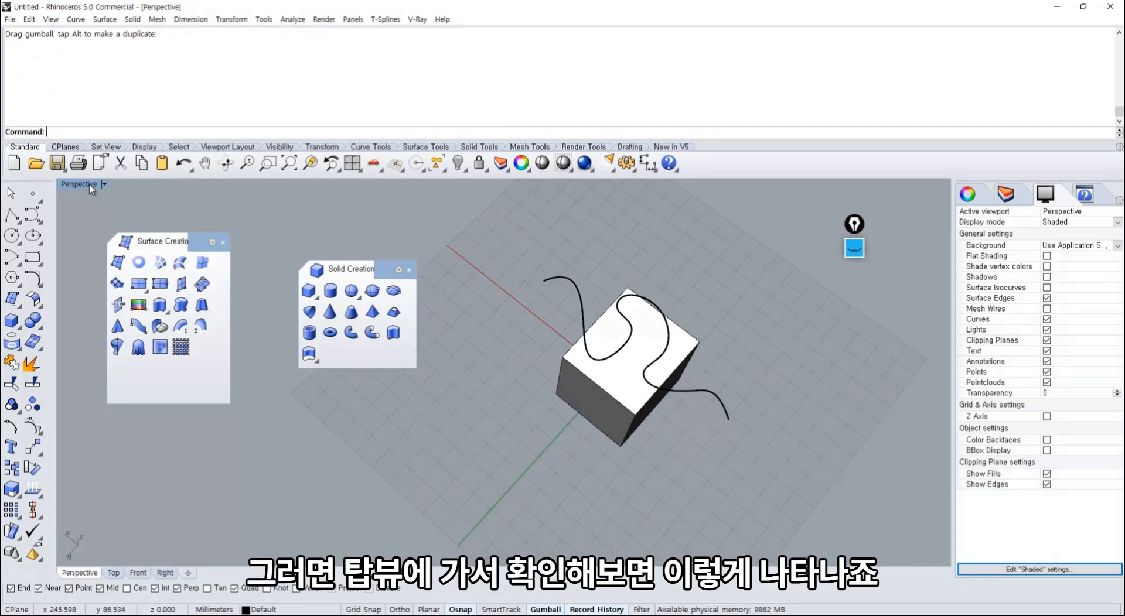
# Step: Show the maximised Top view in Shaded mode and shift the curve in Y so its bends lie inside the box outline
pyautogui.doubleClick(91, 185)
pyautogui.doubleClick(70, 185)
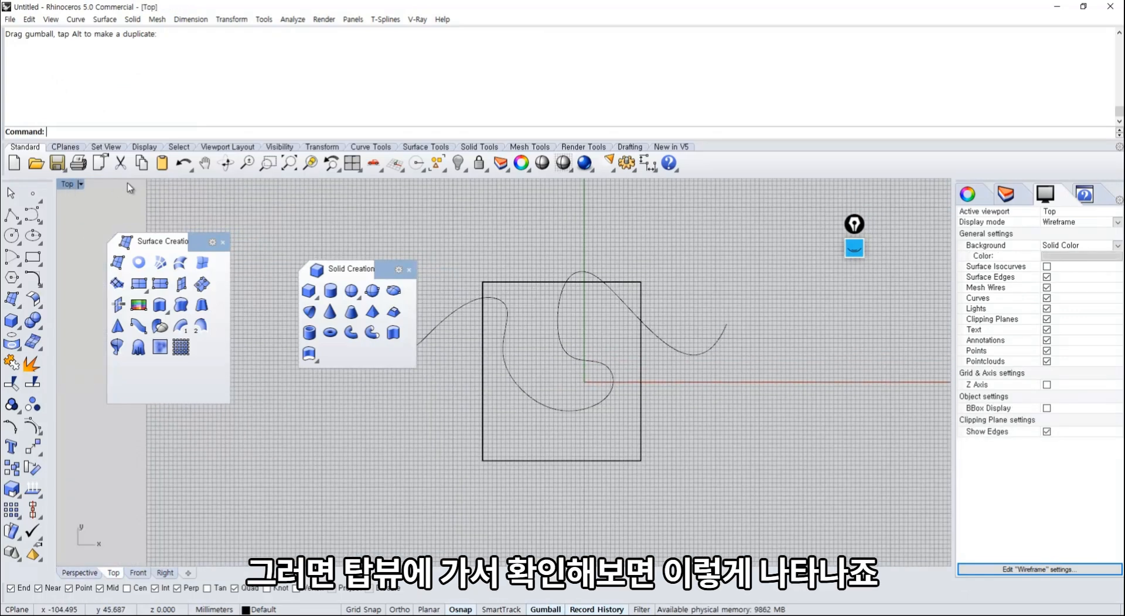
pyautogui.click(69, 184)
pyautogui.click(88, 225)
pyautogui.click(557, 339)
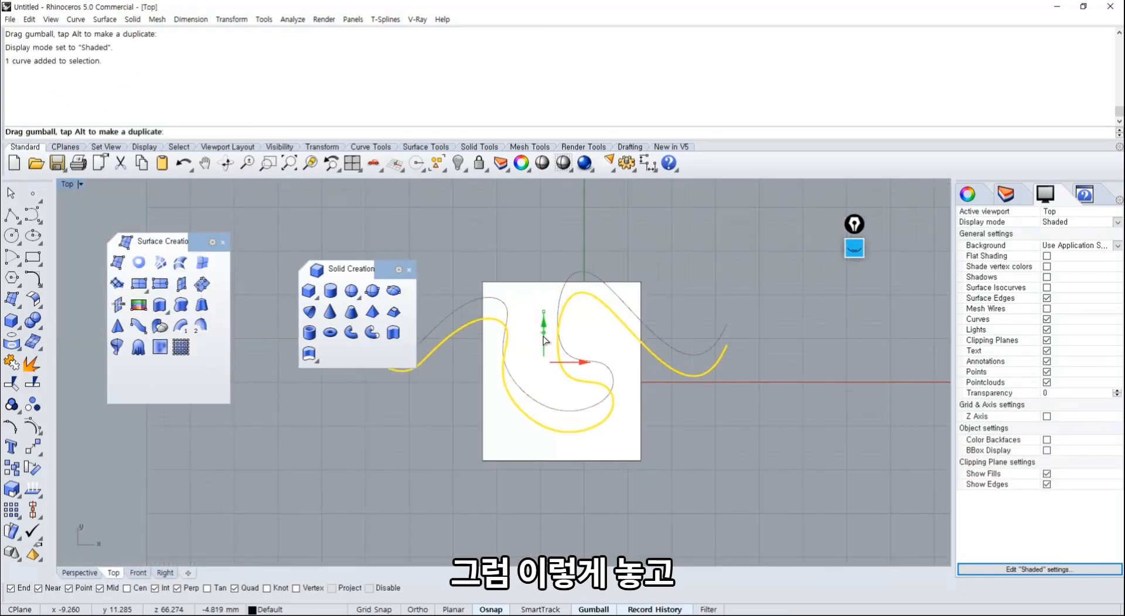
pyautogui.moveTo(543, 336); pyautogui.dragTo(543, 341)
pyautogui.click(540, 487)
pyautogui.moveTo(540, 487); pyautogui.dragTo(593, 478, button='right')
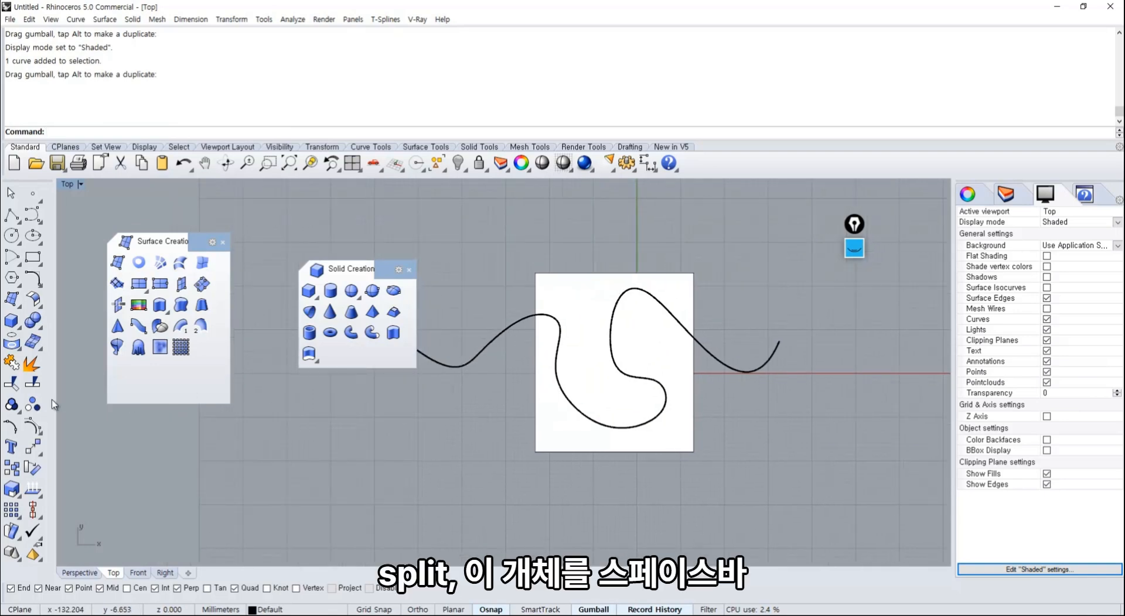
# Step: Split the box in the Top view using the winding curve as the cutting object
pyautogui.click(40, 385)
pyautogui.click(555, 438)
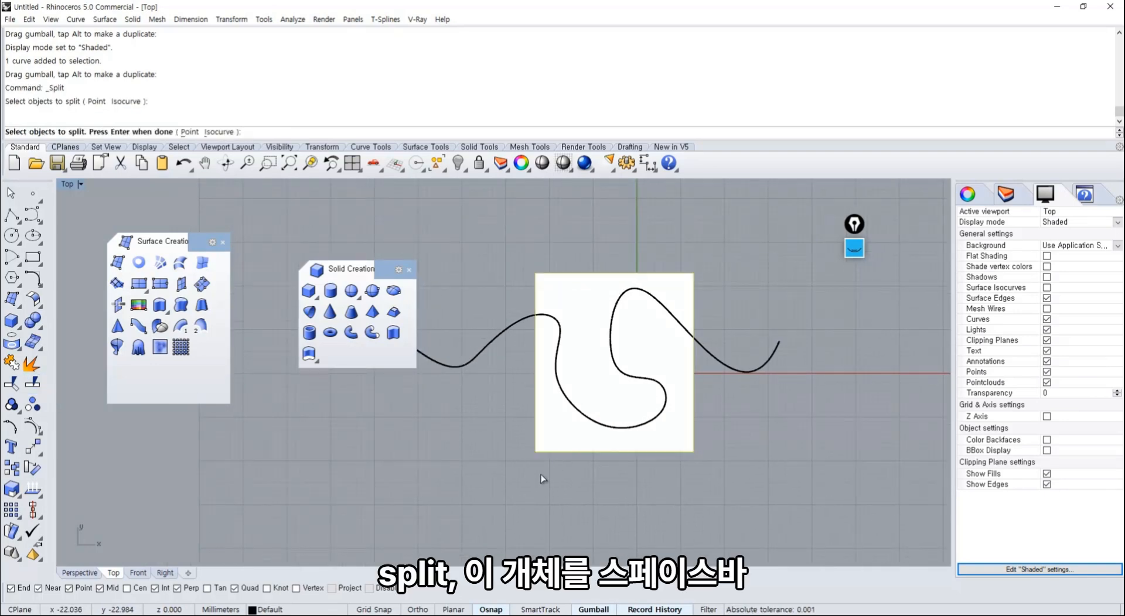
pyautogui.press('space')
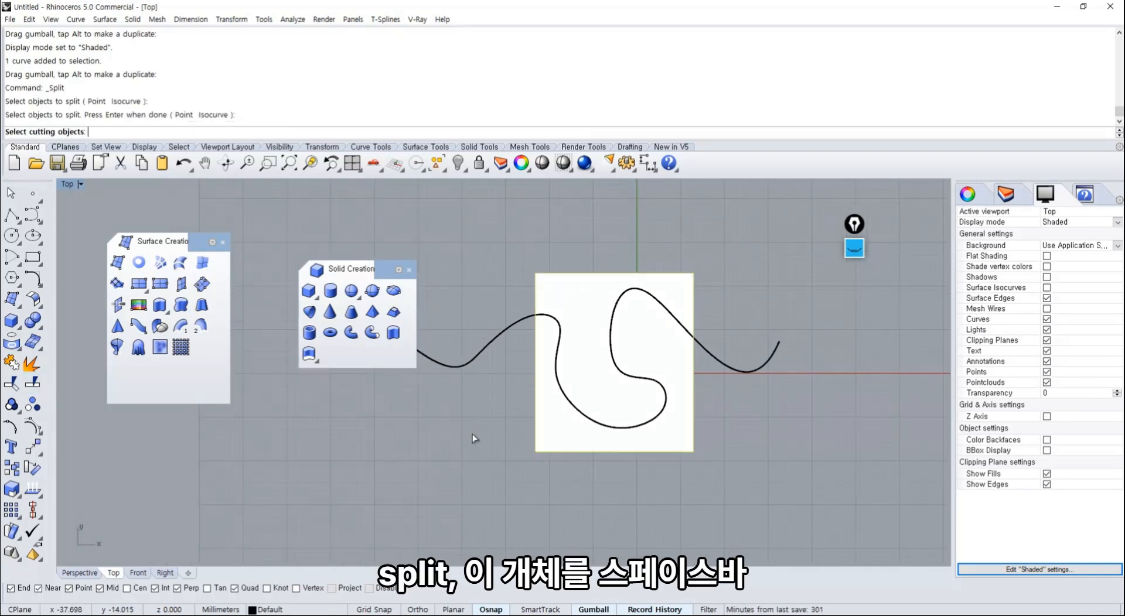
pyautogui.click(472, 363)
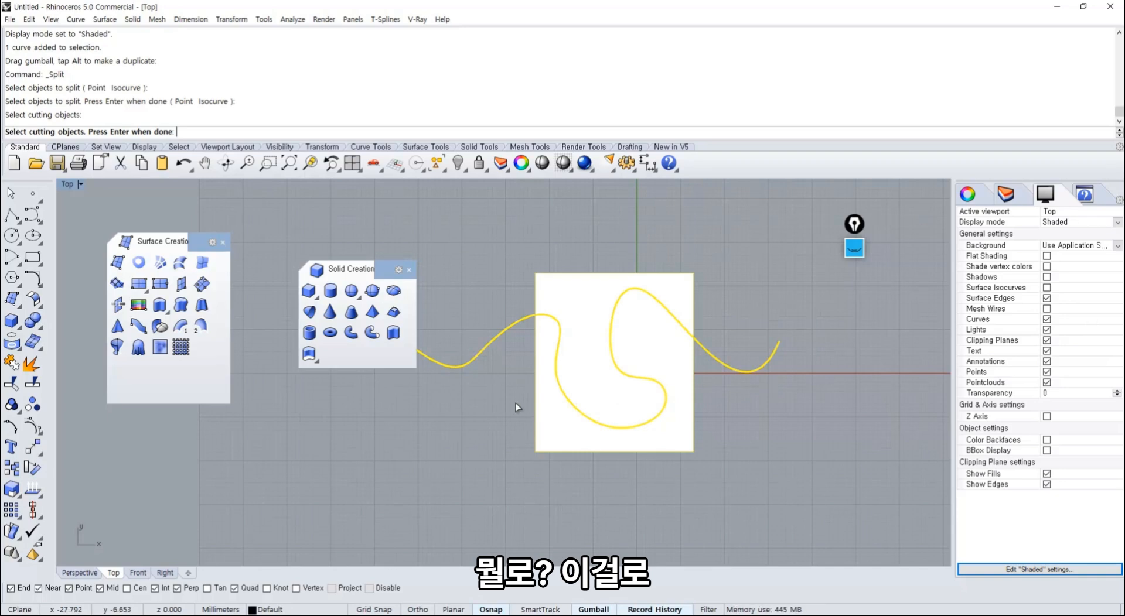
pyautogui.press('Return')
# Step: Pull one of the split box pieces away from the other in the Perspective view to check the cut
pyautogui.doubleClick(67, 185)
pyautogui.moveTo(663, 303); pyautogui.dragTo(695, 226, button='right')
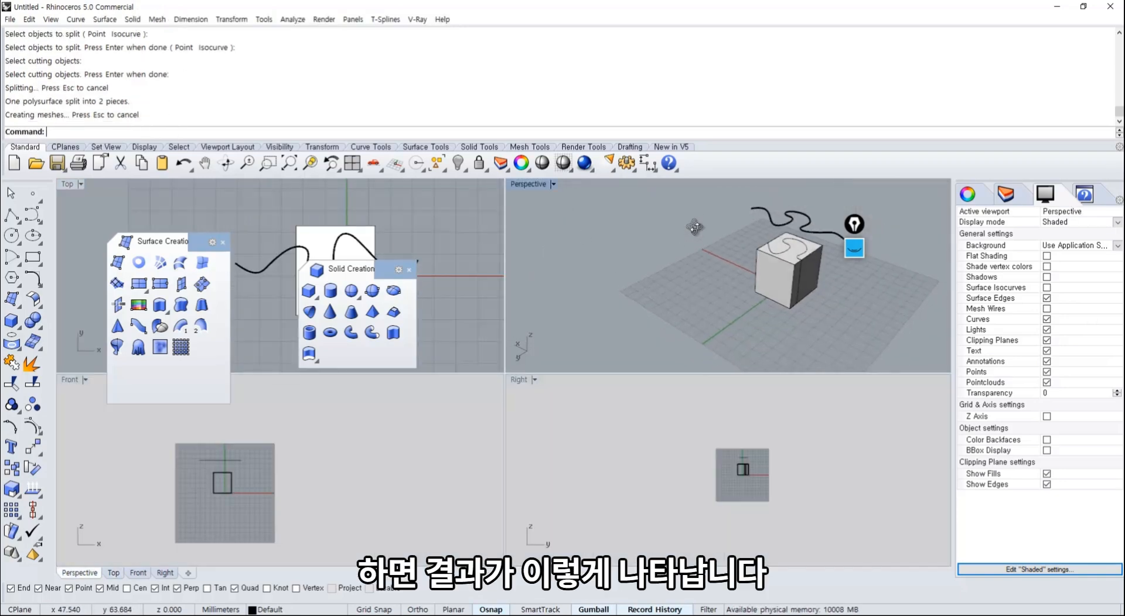
pyautogui.scroll(5, 779, 256)
pyautogui.moveTo(780, 292); pyautogui.dragTo(679, 300)
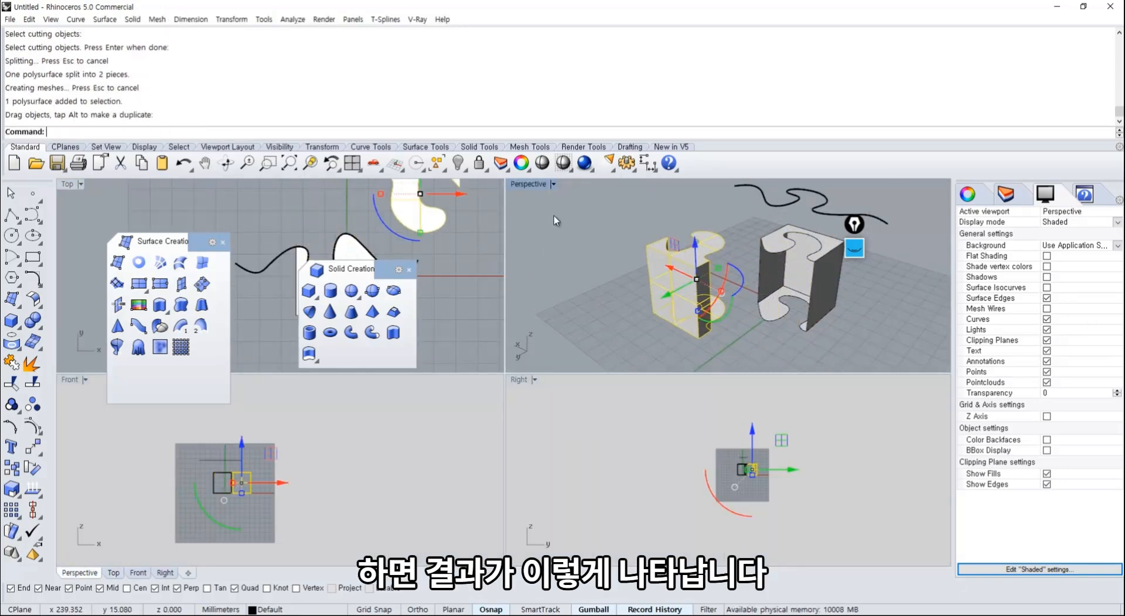
# Step: Undo the piece move and the split to restore the whole box
pyautogui.doubleClick(527, 184)
pyautogui.hotkey('ctrl', 'z')
pyautogui.doubleClick(87, 184)
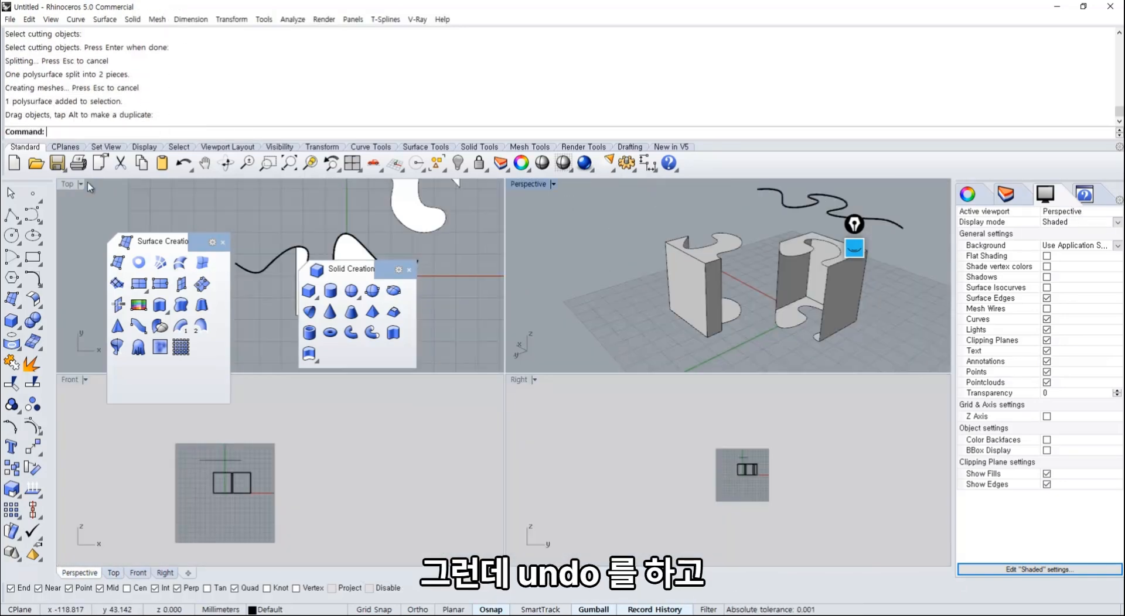
pyautogui.hotkey('ctrl', 'z')
pyautogui.hotkey('ctrl', 'z')
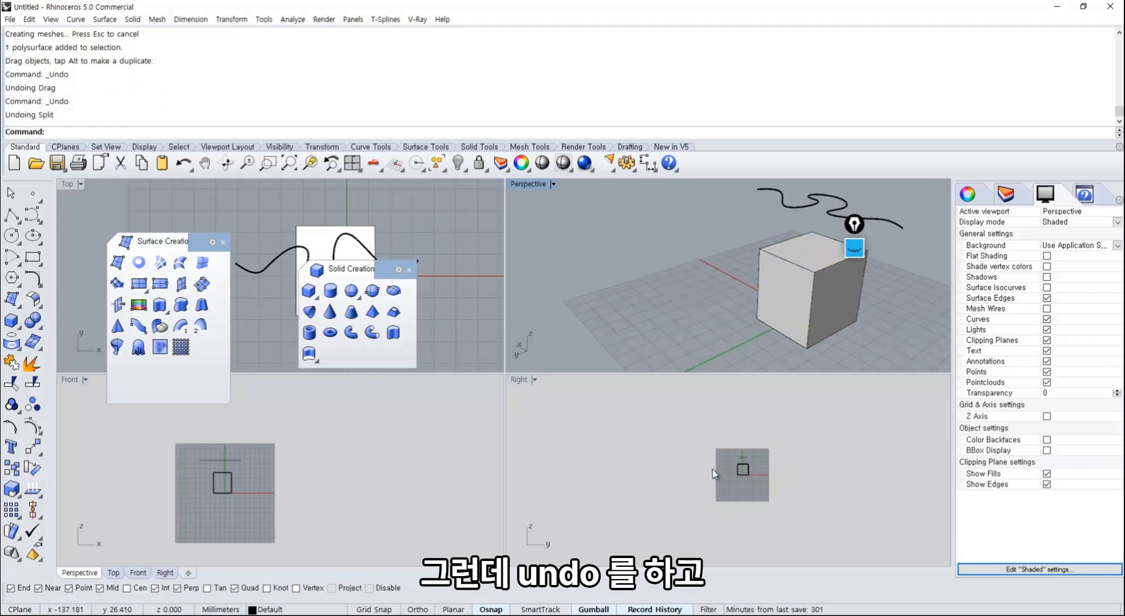
# Step: Show the box and curve in the maximised Right view with Shaded display
pyautogui.scroll(3, 738, 466)
pyautogui.scroll(6, 737, 465)
pyautogui.moveTo(735, 467); pyautogui.dragTo(755, 494, button='right')
pyautogui.scroll(2, 683, 457)
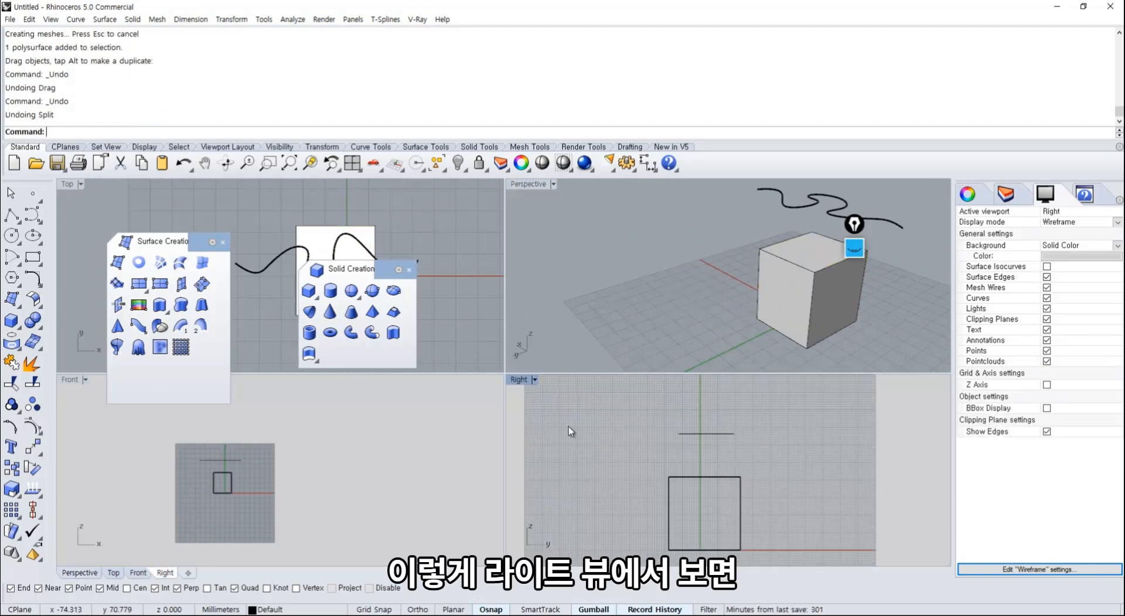
pyautogui.doubleClick(523, 382)
pyautogui.click(85, 184)
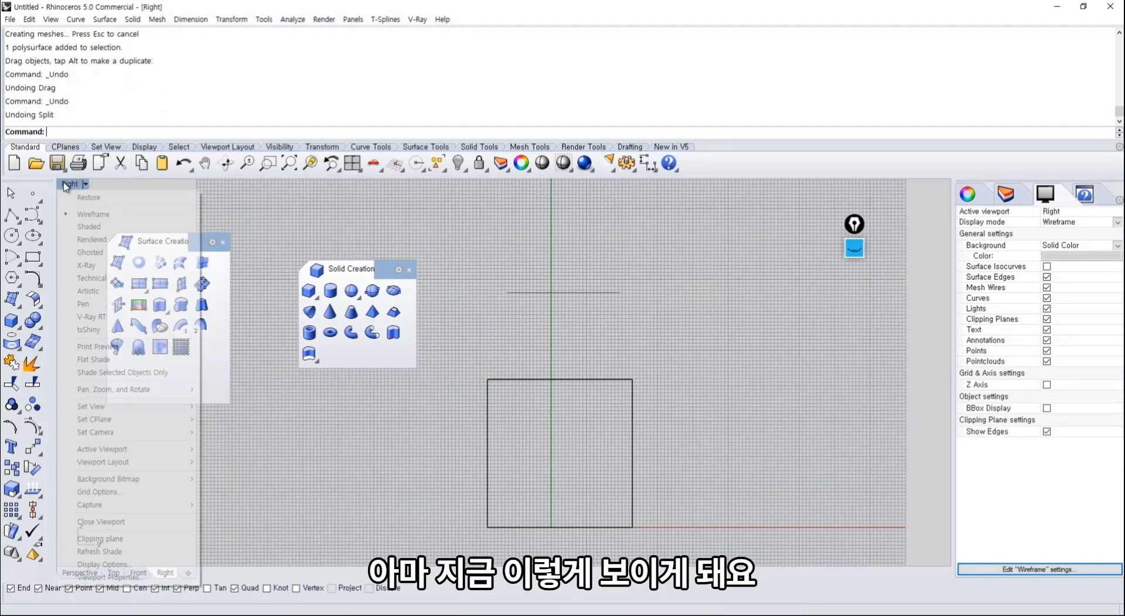
pyautogui.click(101, 232)
# Step: Examine how the curve above the box appears in the Right view compared with the other views
pyautogui.click(553, 454)
pyautogui.click(534, 270)
pyautogui.click(513, 288)
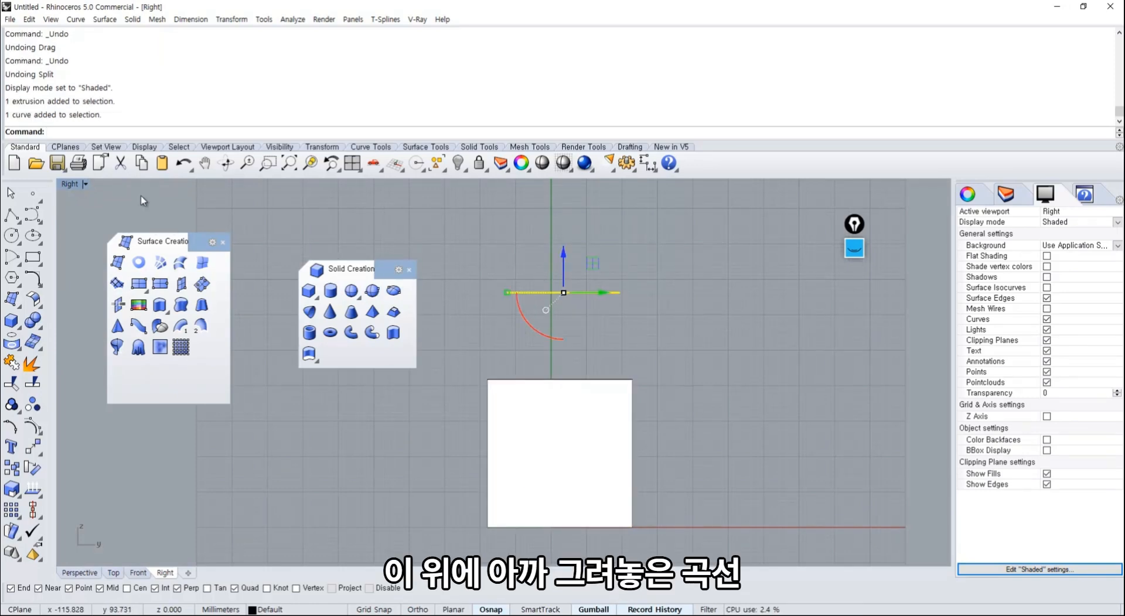
pyautogui.doubleClick(75, 183)
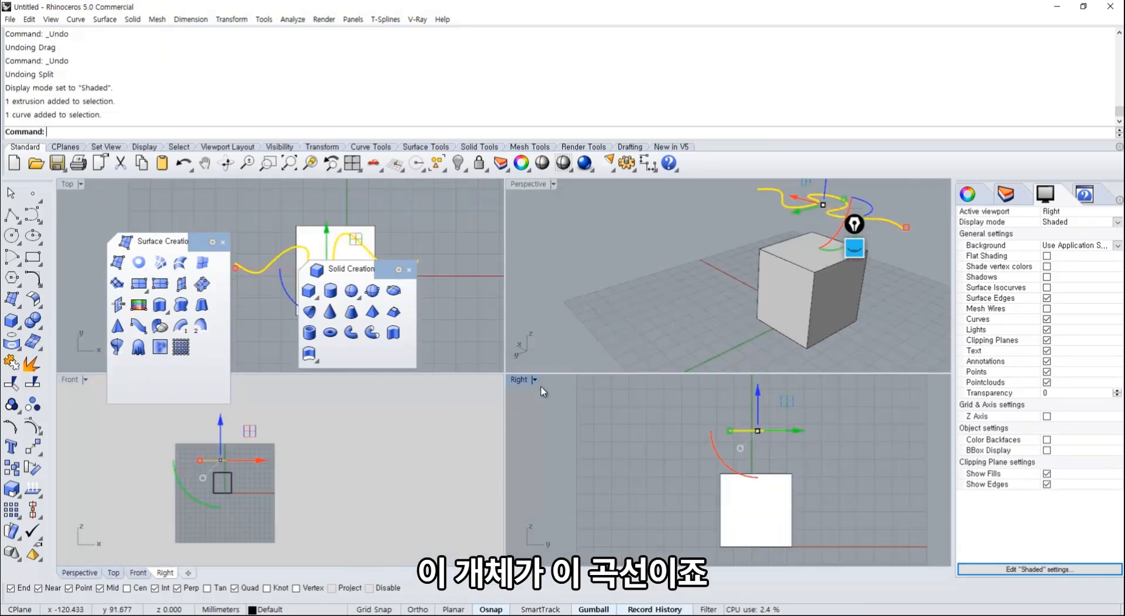
pyautogui.click(631, 472)
pyautogui.doubleClick(519, 381)
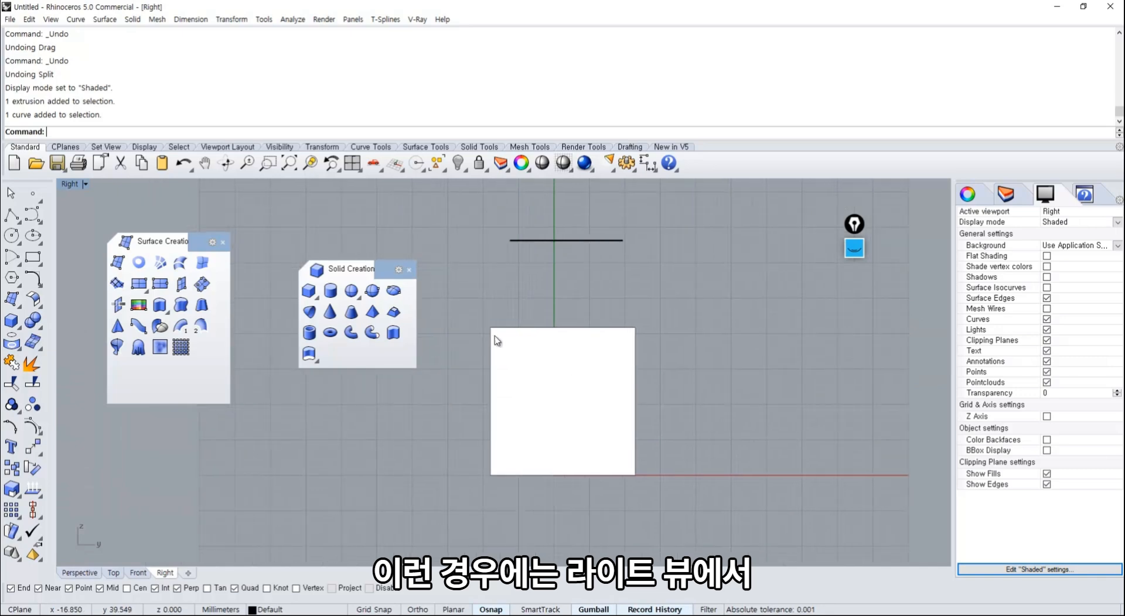
# Step: Try to split the box in the Right view using the curve above it as the cutting object
pyautogui.click(32, 384)
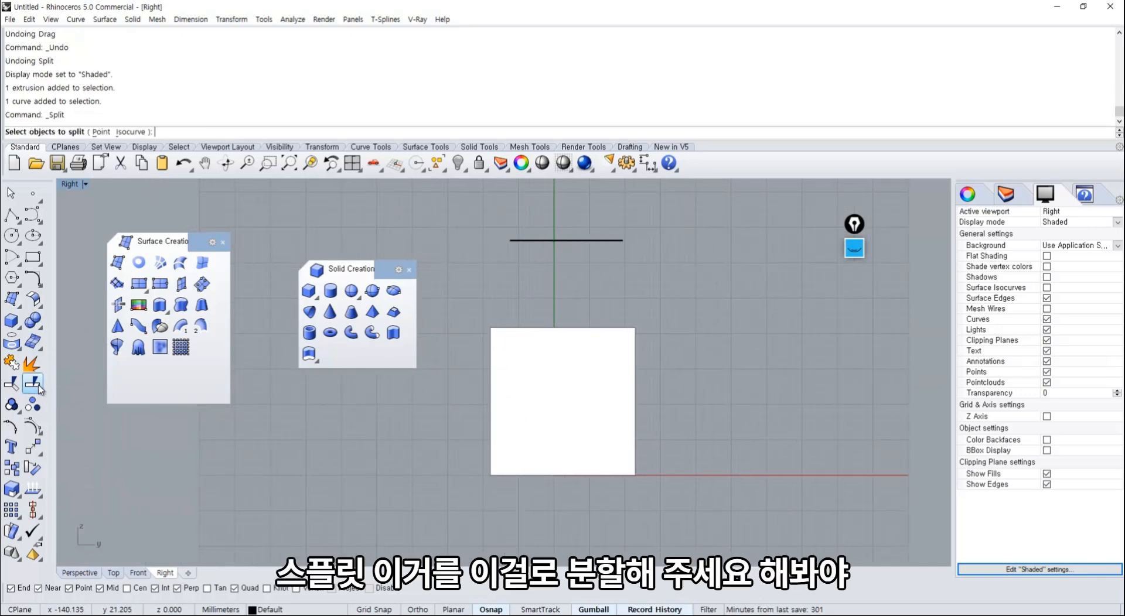
pyautogui.click(532, 386)
pyautogui.press('Return')
pyautogui.click(527, 240)
pyautogui.press('Return')
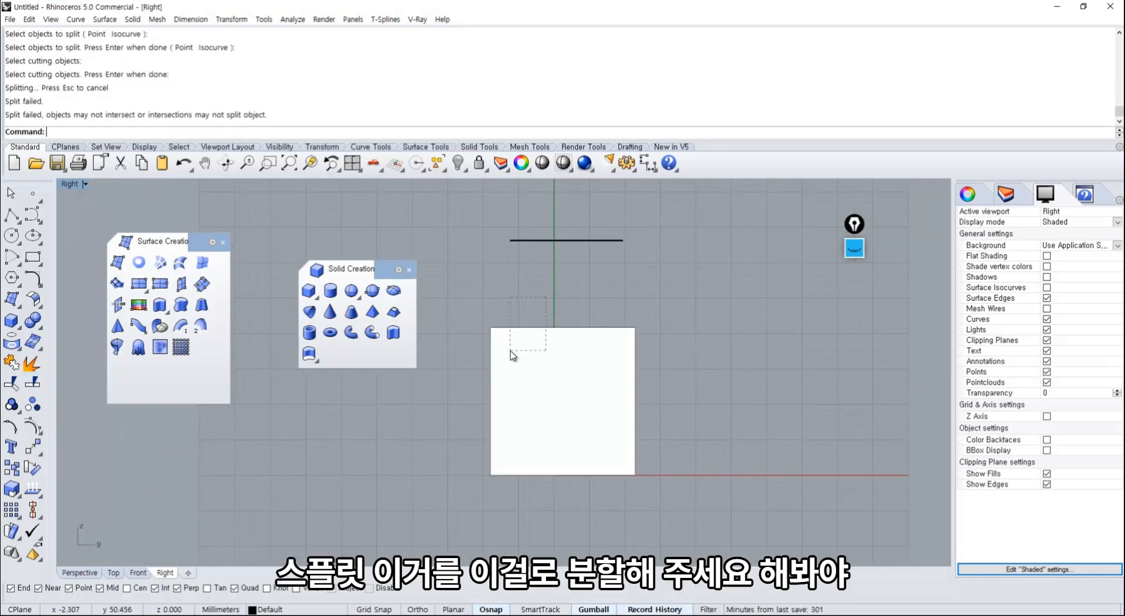
pyautogui.moveTo(511, 350); pyautogui.dragTo(511, 352)
# Step: Inspect the box and the curve above it from several angles in the maximised Perspective view
pyautogui.doubleClick(70, 185)
pyautogui.click(599, 226)
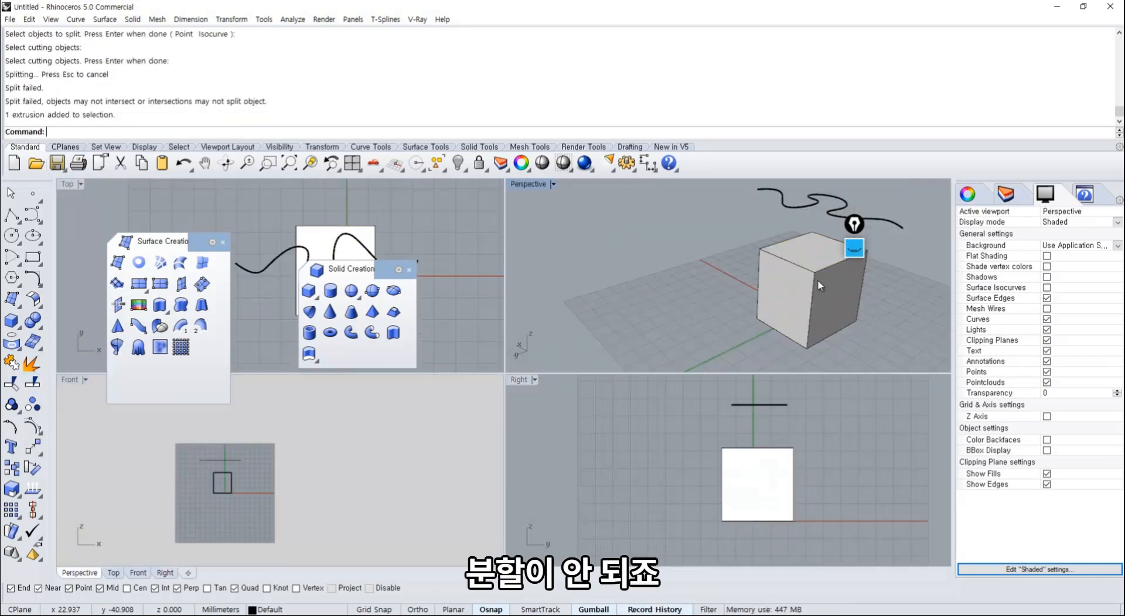
pyautogui.moveTo(817, 279); pyautogui.dragTo(726, 275, button='right')
pyautogui.doubleClick(536, 184)
pyautogui.moveTo(652, 416); pyautogui.dragTo(725, 424, button='right')
pyautogui.click(643, 410)
pyautogui.moveTo(642, 409); pyautogui.dragTo(690, 445, button='right')
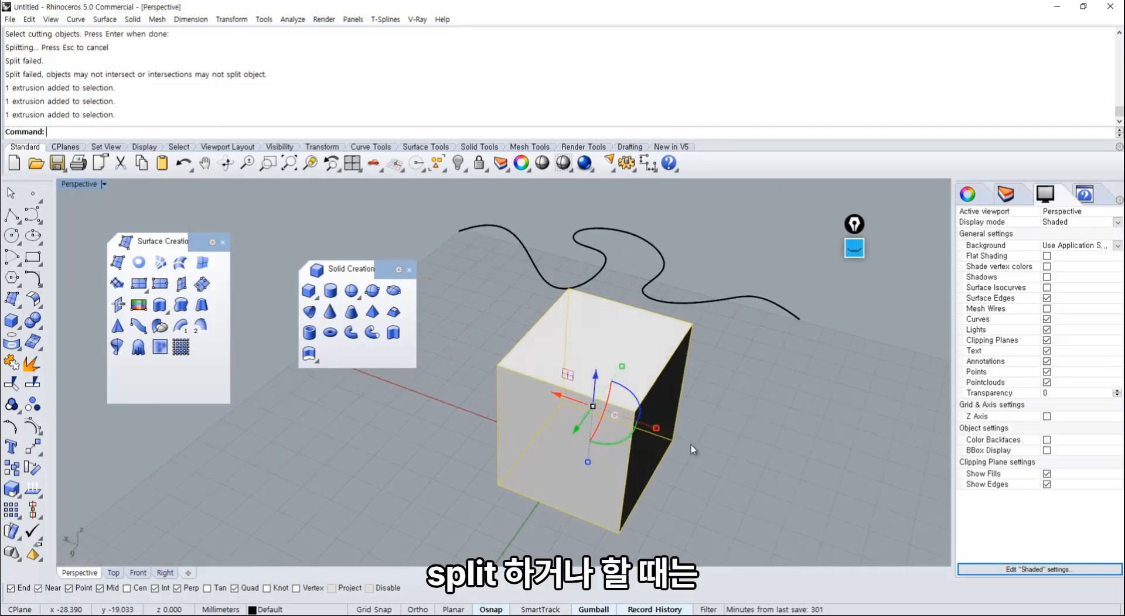
pyautogui.press('Escape')
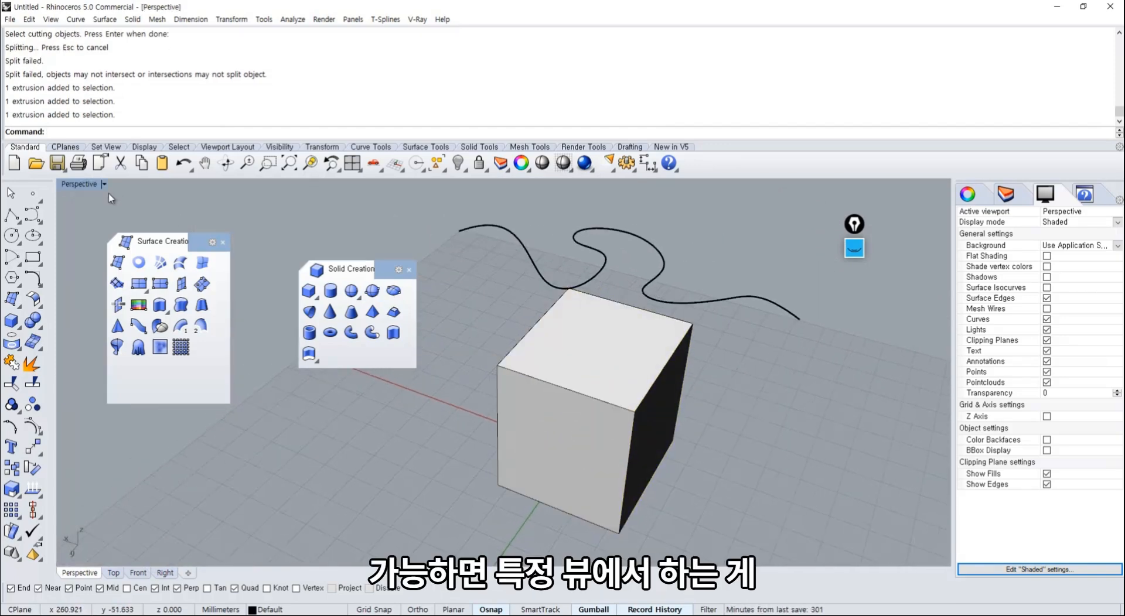
# Step: Return to the four-view layout and close the Surface Creation and Solid Creation palettes
pyautogui.doubleClick(87, 184)
pyautogui.click(222, 243)
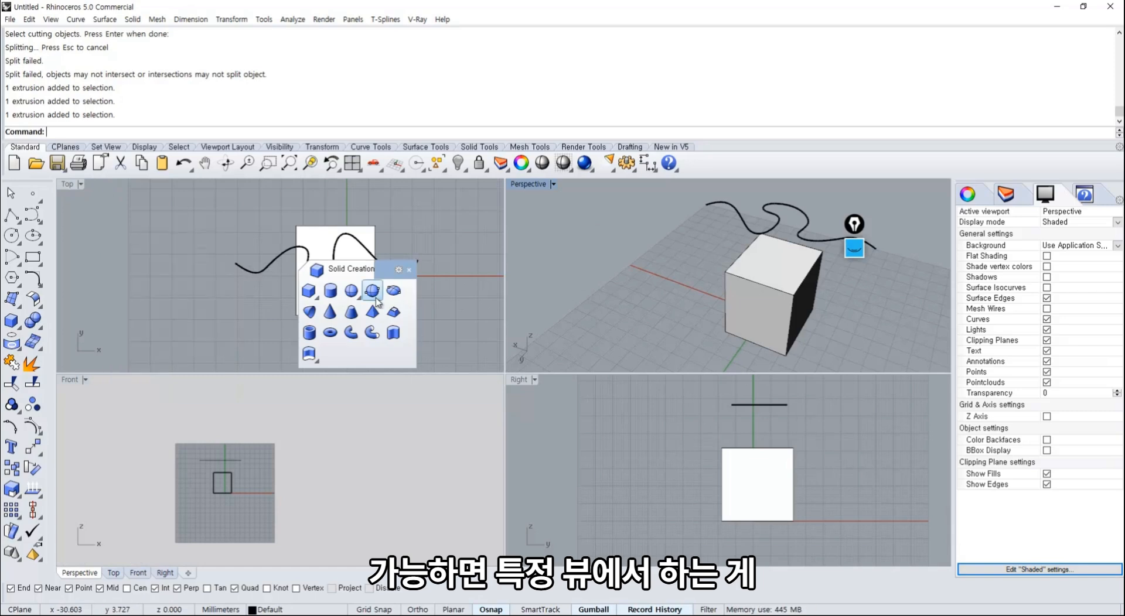
pyautogui.click(409, 270)
# Step: Select the box and the curve in turn in the Top view to check how the curve crosses the box
pyautogui.moveTo(383, 280); pyautogui.dragTo(355, 296, button='right')
pyautogui.scroll(4, 334, 302)
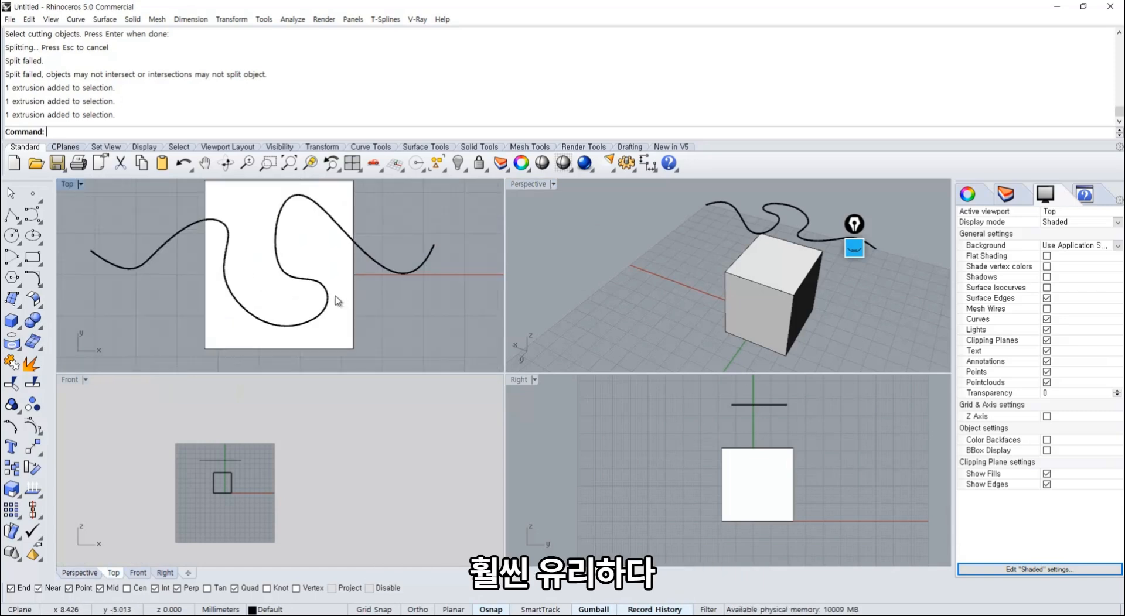
pyautogui.click(265, 322)
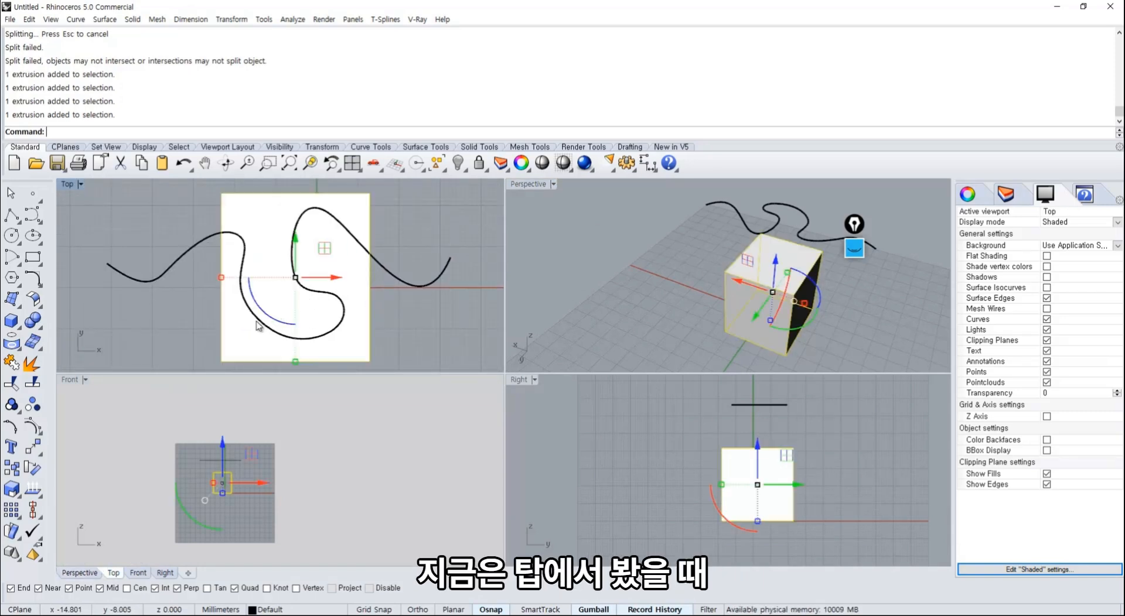
pyautogui.click(262, 323)
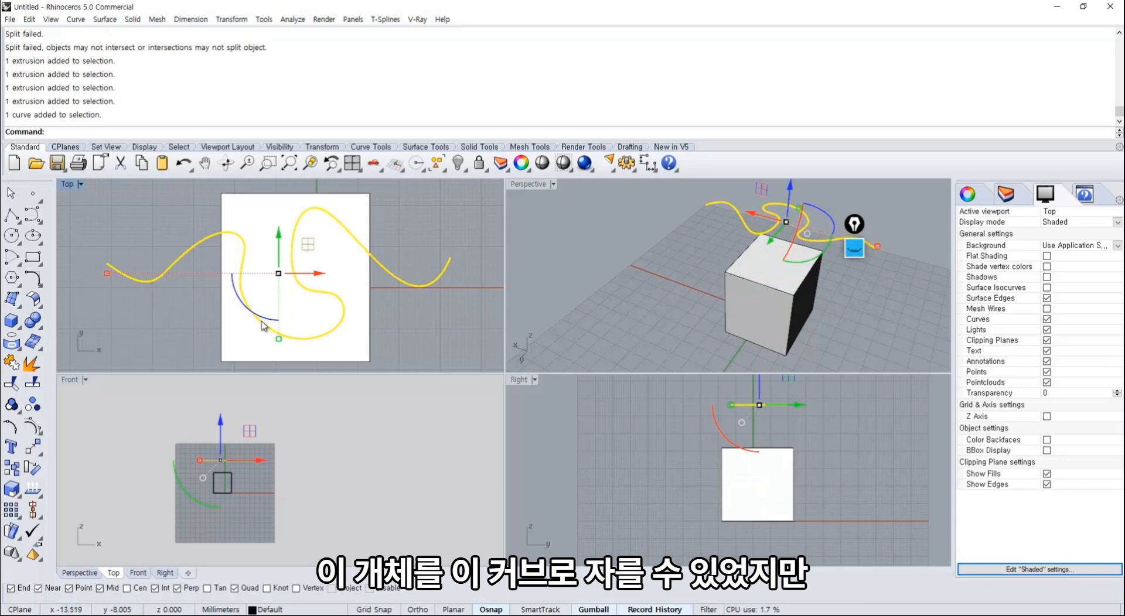
# Step: Compare how the box and the curve line up in the Front and Right views
pyautogui.click(285, 420)
pyautogui.scroll(8, 228, 474)
pyautogui.click(732, 469)
pyautogui.click(701, 431)
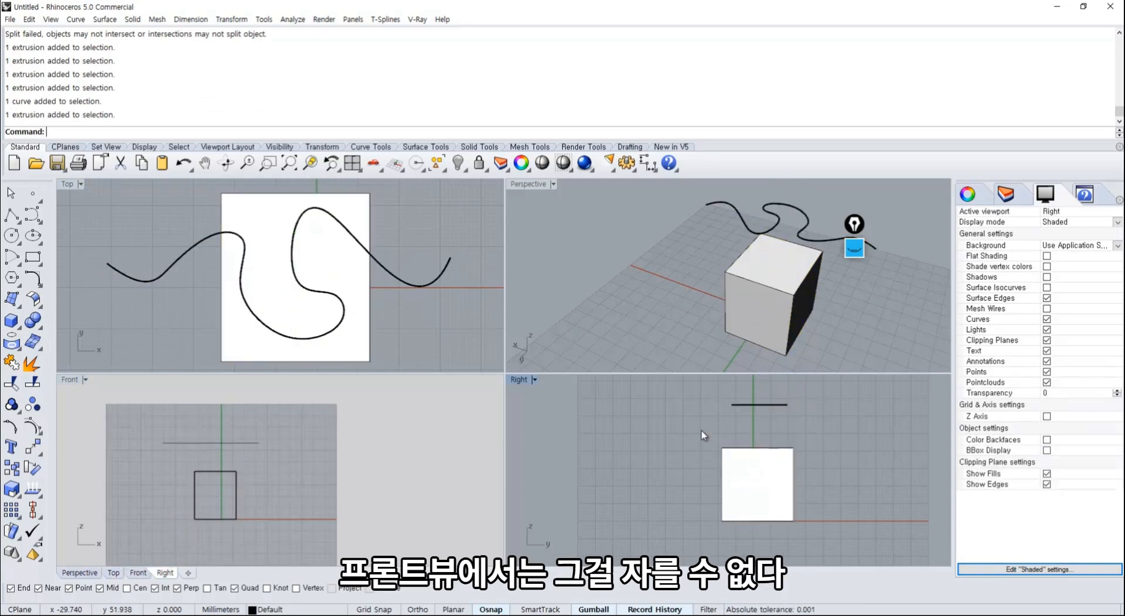
pyautogui.scroll(2, 736, 436)
pyautogui.click(725, 381)
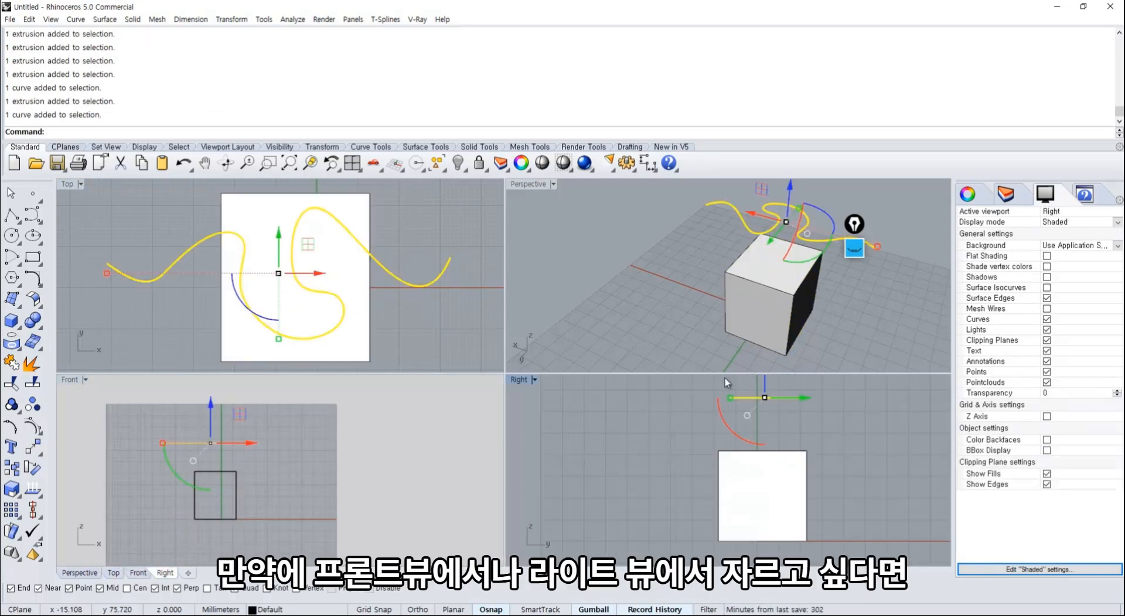
pyautogui.click(599, 440)
pyautogui.moveTo(710, 425); pyautogui.dragTo(667, 424, button='right')
pyautogui.click(691, 398)
# Step: Rotate the curve upright and move it in front of the box so that it crosses the box in the Front view
pyautogui.moveTo(776, 262); pyautogui.dragTo(724, 258, button='right')
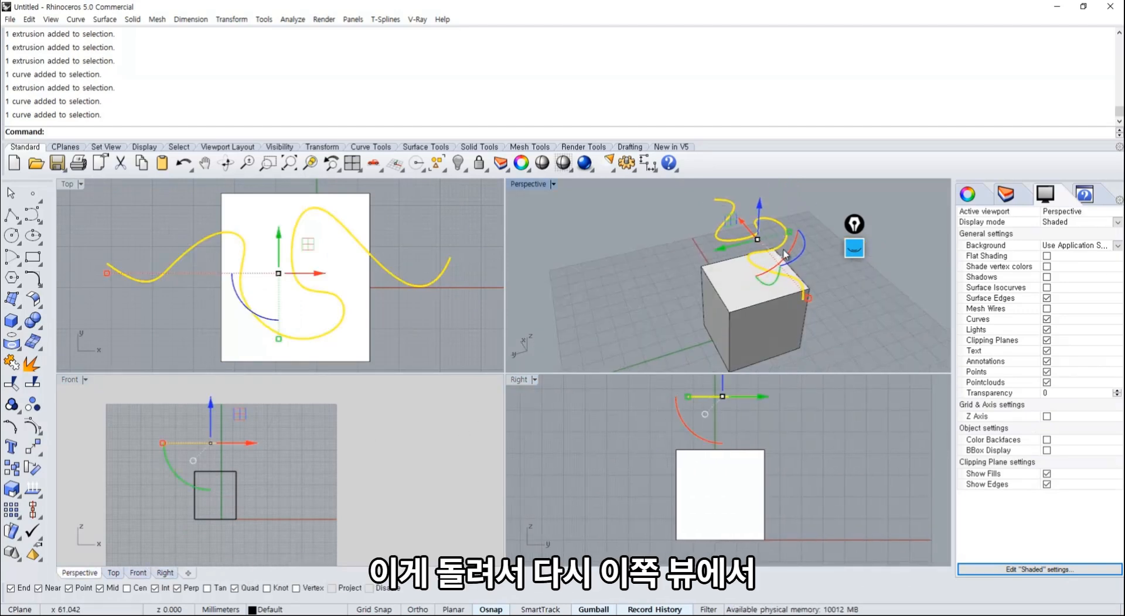
pyautogui.moveTo(784, 253); pyautogui.dragTo(684, 261)
pyautogui.moveTo(738, 414); pyautogui.dragTo(678, 478, button='right')
pyautogui.moveTo(294, 500); pyautogui.dragTo(381, 521, button='right')
pyautogui.scroll(2, 298, 479)
pyautogui.moveTo(298, 478); pyautogui.dragTo(303, 429, button='right')
pyautogui.moveTo(303, 455); pyautogui.dragTo(303, 507)
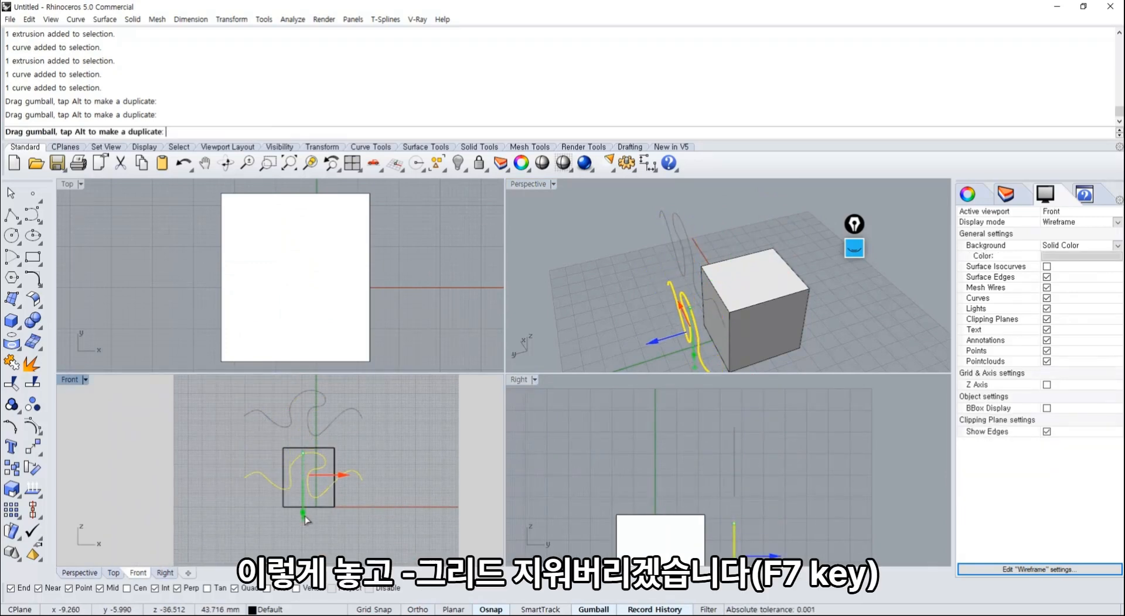
# Step: Maximise the Front view, hide its grid and deselect the curve
pyautogui.doubleClick(69, 379)
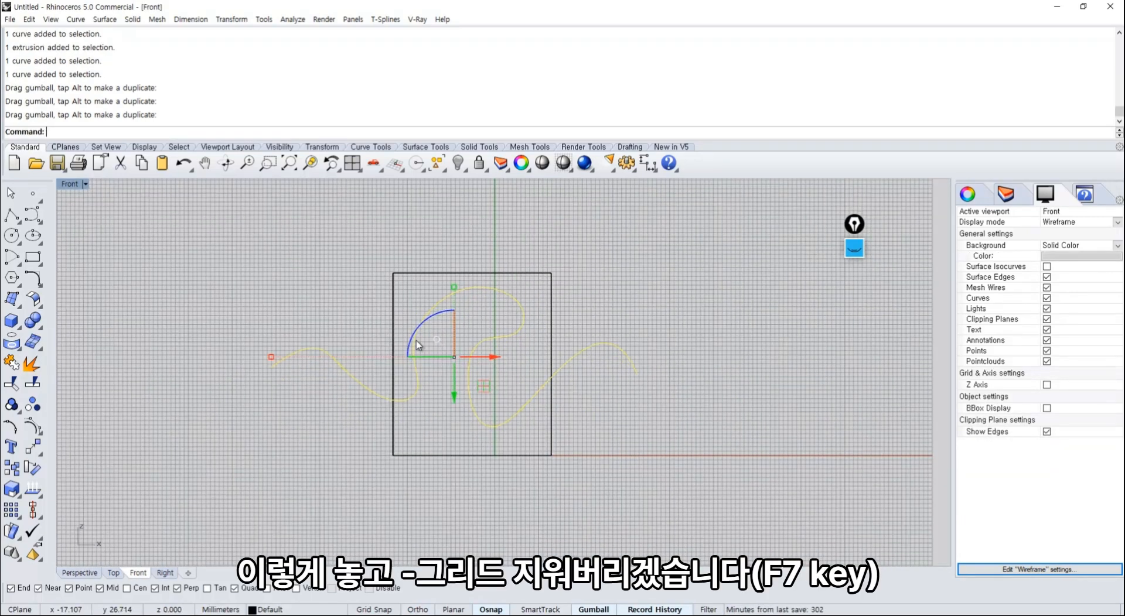
pyautogui.press('F7')
pyautogui.scroll(3, 492, 366)
pyautogui.press('Escape')
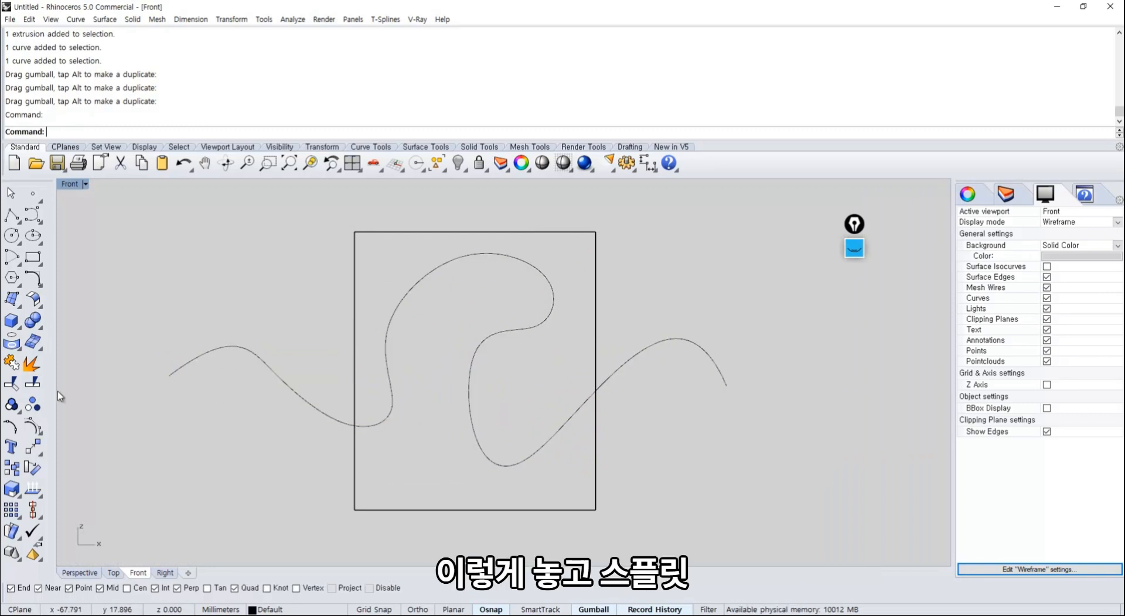
# Step: Split the box in the Front view using the upright curve as the cutting object
pyautogui.click(32, 383)
pyautogui.click(440, 232)
pyautogui.press('Return')
pyautogui.click(441, 269)
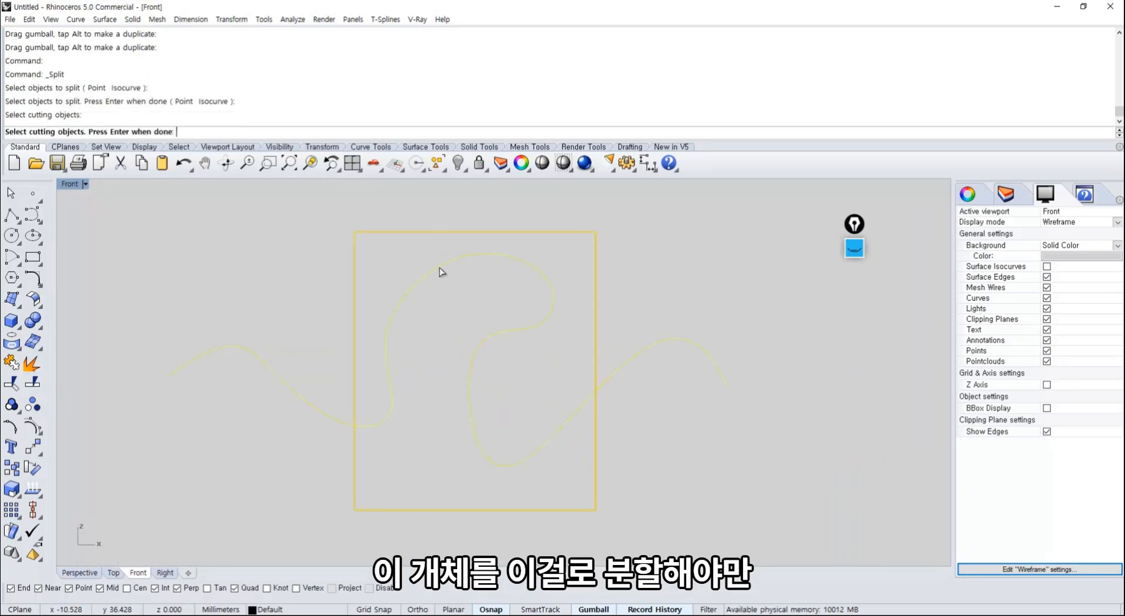
pyautogui.press('Return')
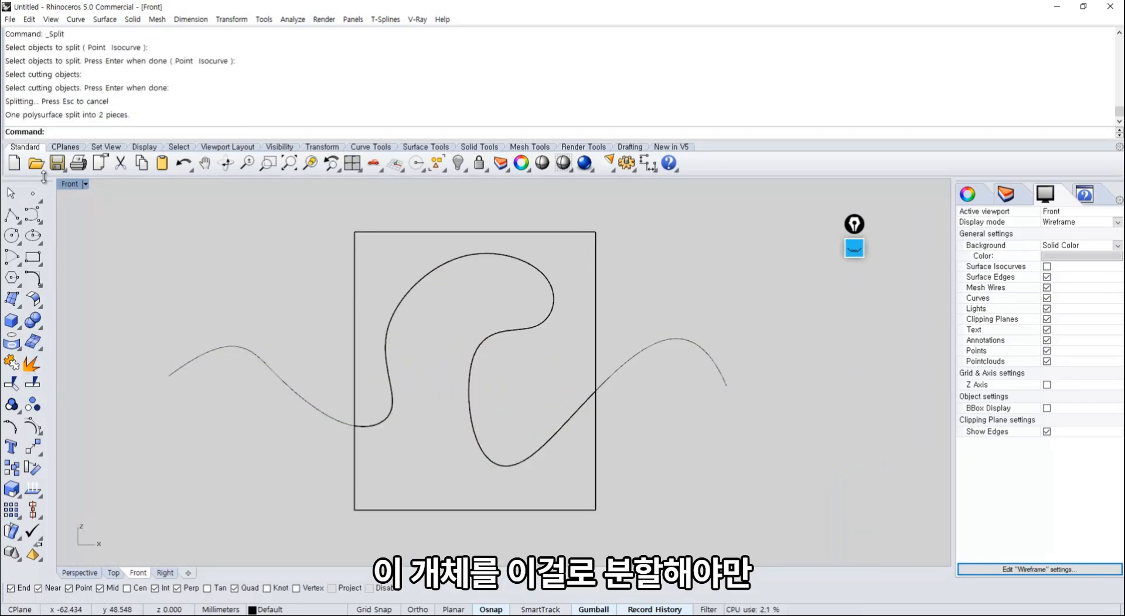
# Step: Return to the four-view layout and raise the upper piece of the split box to check the cut
pyautogui.doubleClick(67, 184)
pyautogui.click(761, 265)
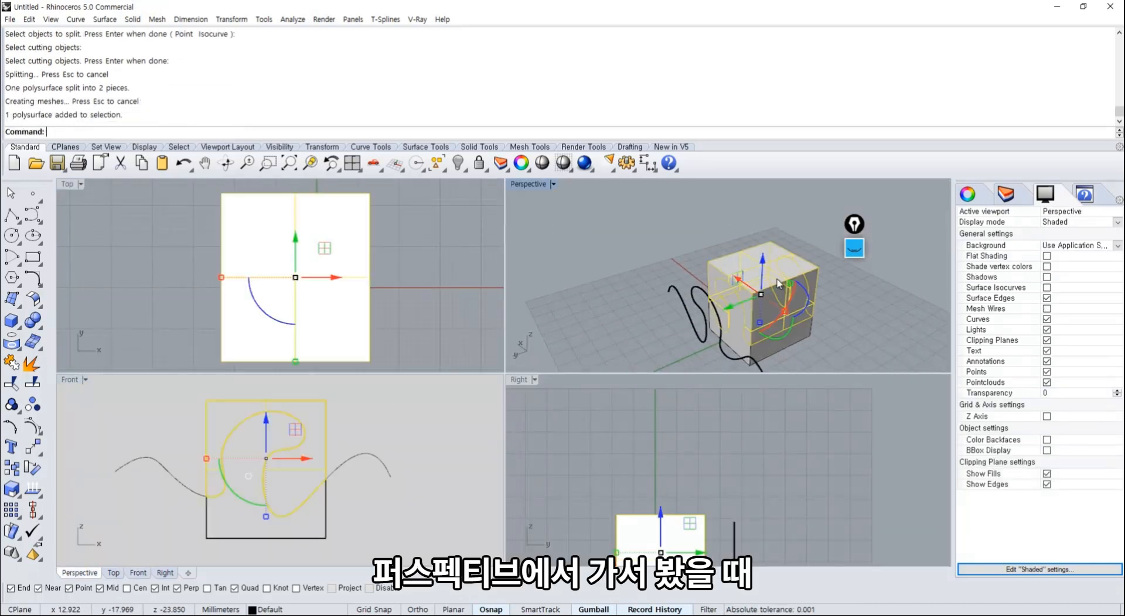
pyautogui.moveTo(762, 265); pyautogui.dragTo(762, 220)
pyautogui.click(834, 319)
pyautogui.moveTo(835, 320); pyautogui.dragTo(845, 315, button='right')
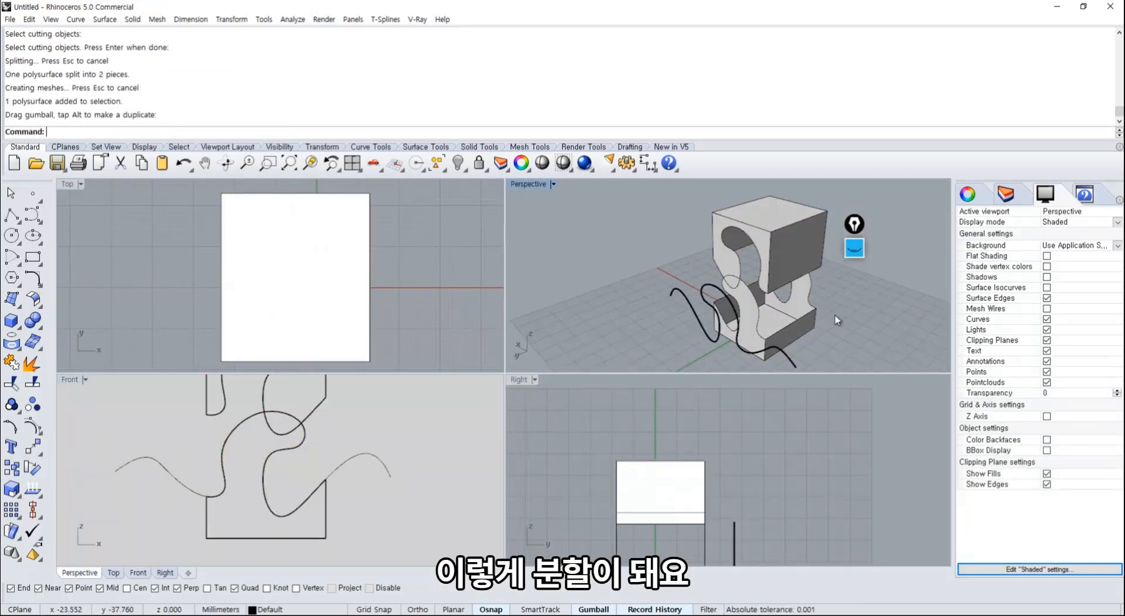
# Step: Undo the piece's move, the split and the curve's repositioning until the curve lies flat above the whole box
pyautogui.hotkey('ctrl', 'z')
pyautogui.hotkey('ctrl', 'z')
pyautogui.hotkey('ctrl', 'z')
pyautogui.hotkey('ctrl', 'z')
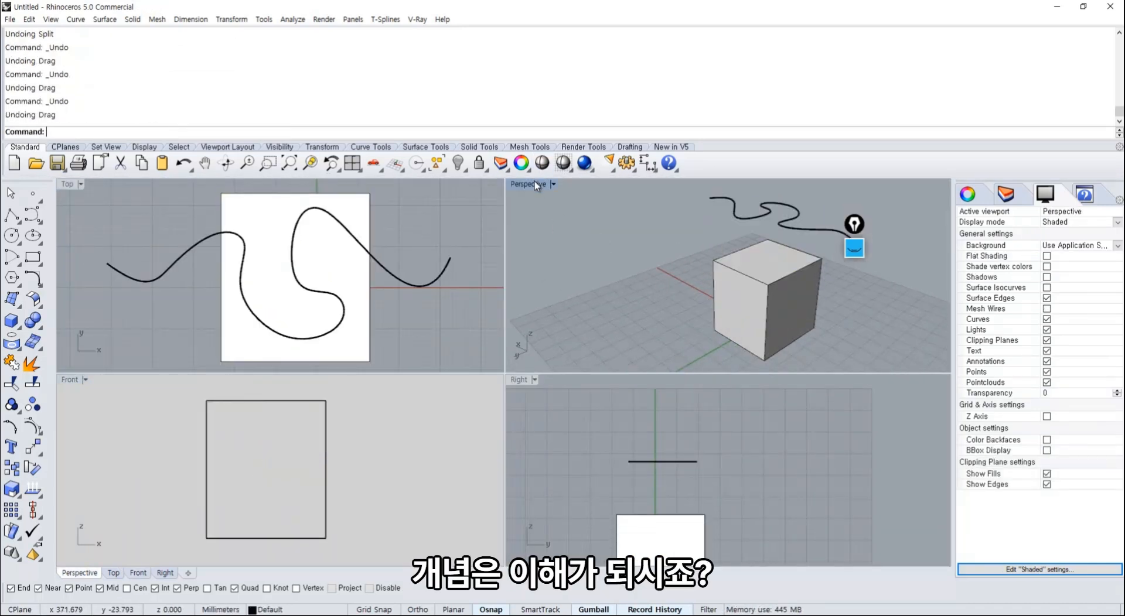
# Step: Examine the curve's position over the box in the maximised Perspective view and in the Top view
pyautogui.doubleClick(534, 181)
pyautogui.moveTo(501, 324); pyautogui.dragTo(492, 388, button='right')
pyautogui.scroll(3, 555, 375)
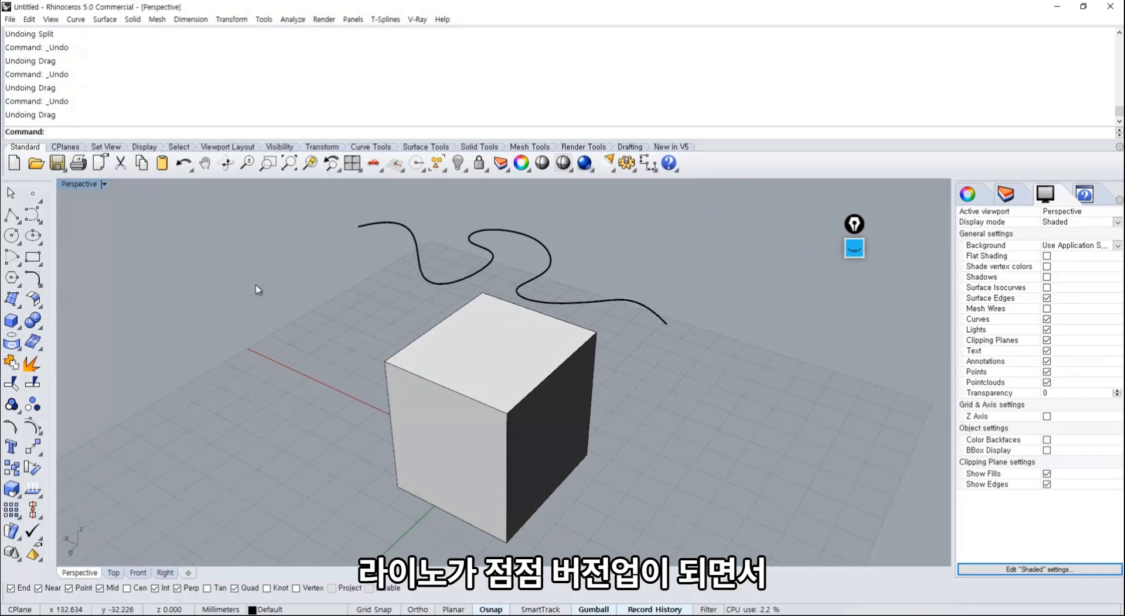
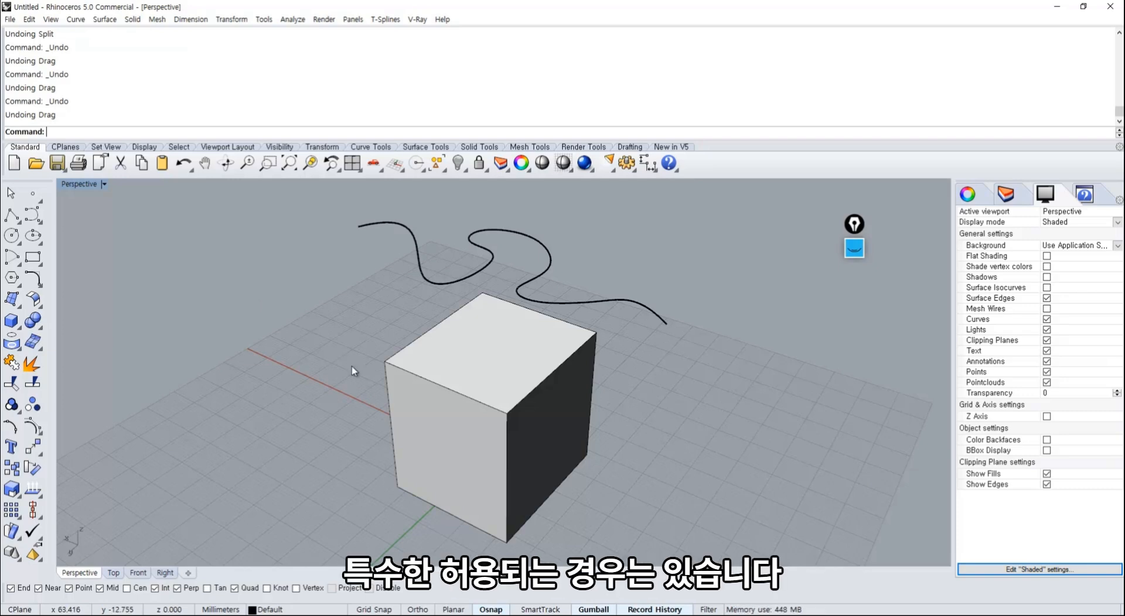
pyautogui.moveTo(351, 367); pyautogui.dragTo(306, 378, button='right')
pyautogui.doubleClick(92, 184)
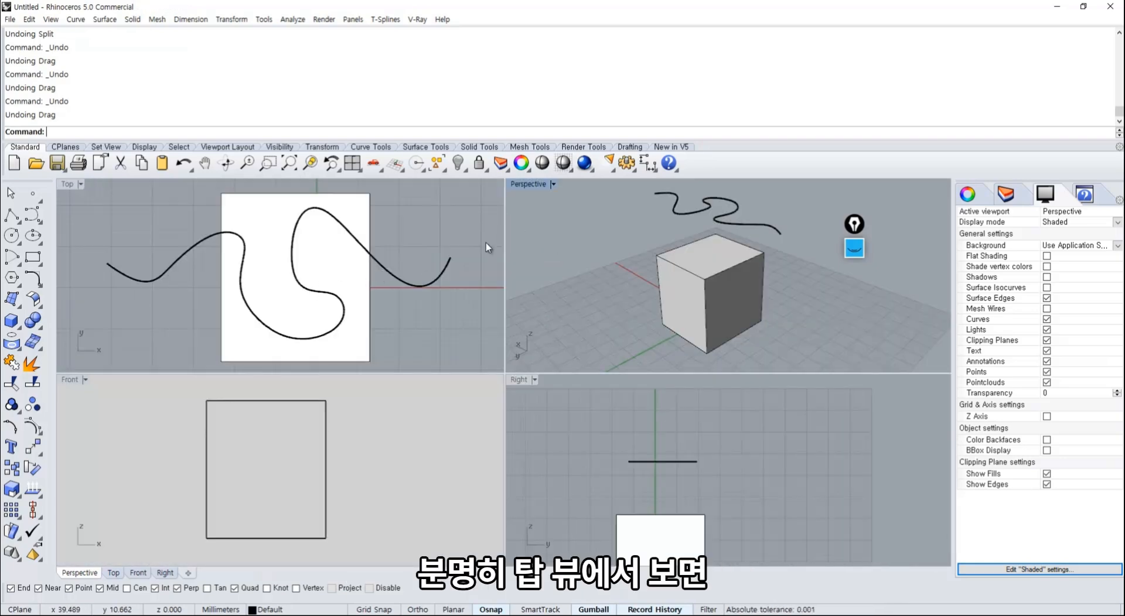
pyautogui.click(262, 236)
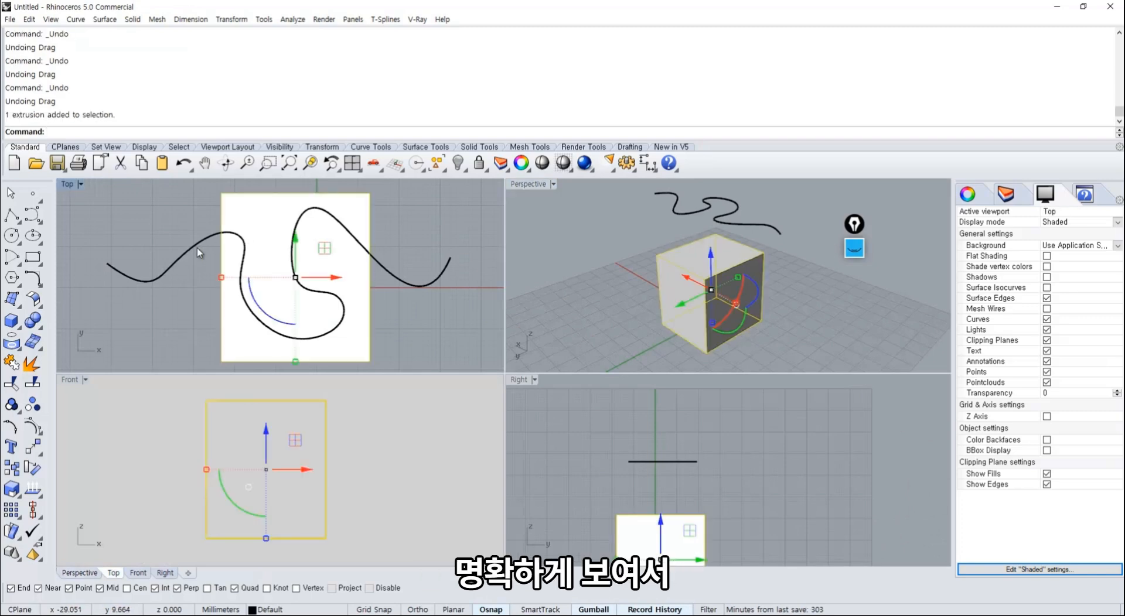
pyautogui.press('Escape')
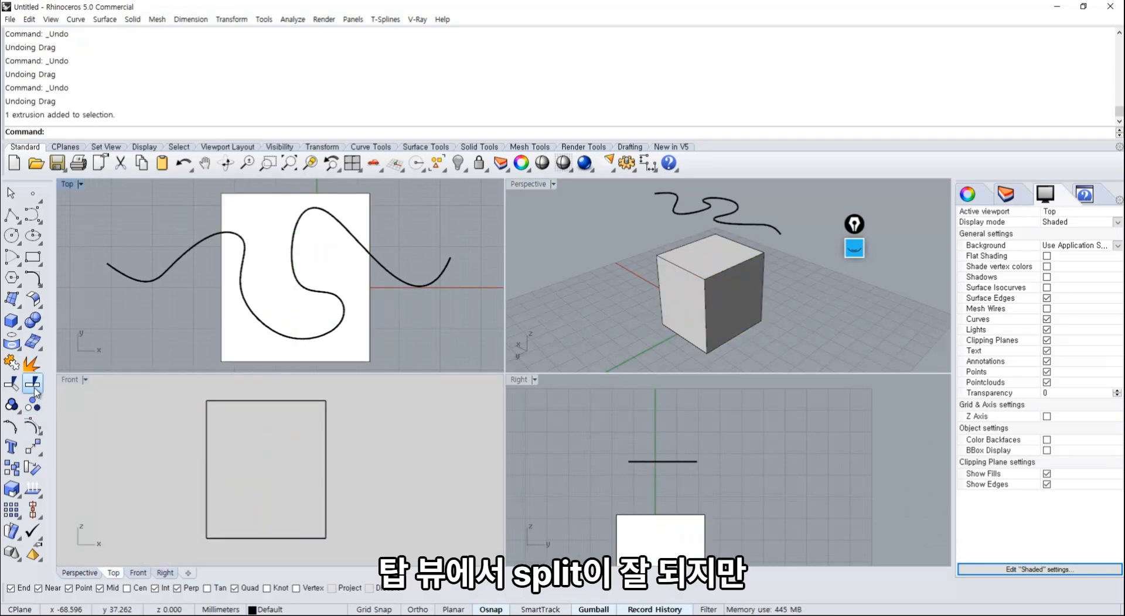
# Step: Maximise the Perspective view and lower the curve slightly towards the box
pyautogui.doubleClick(519, 187)
pyautogui.moveTo(510, 280); pyautogui.dragTo(467, 328, button='right')
pyautogui.click(456, 284)
pyautogui.moveTo(458, 217)
pyautogui.mouseDown()
pyautogui.moveTo(480, 512)
pyautogui.moveTo(478, 315)
pyautogui.moveTo(462, 226)
pyautogui.mouseUp()
pyautogui.click(557, 248)
pyautogui.keyDown('shift'); pyautogui.moveTo(530, 268); pyautogui.dragTo(470, 287, button='right'); pyautogui.keyUp('shift')
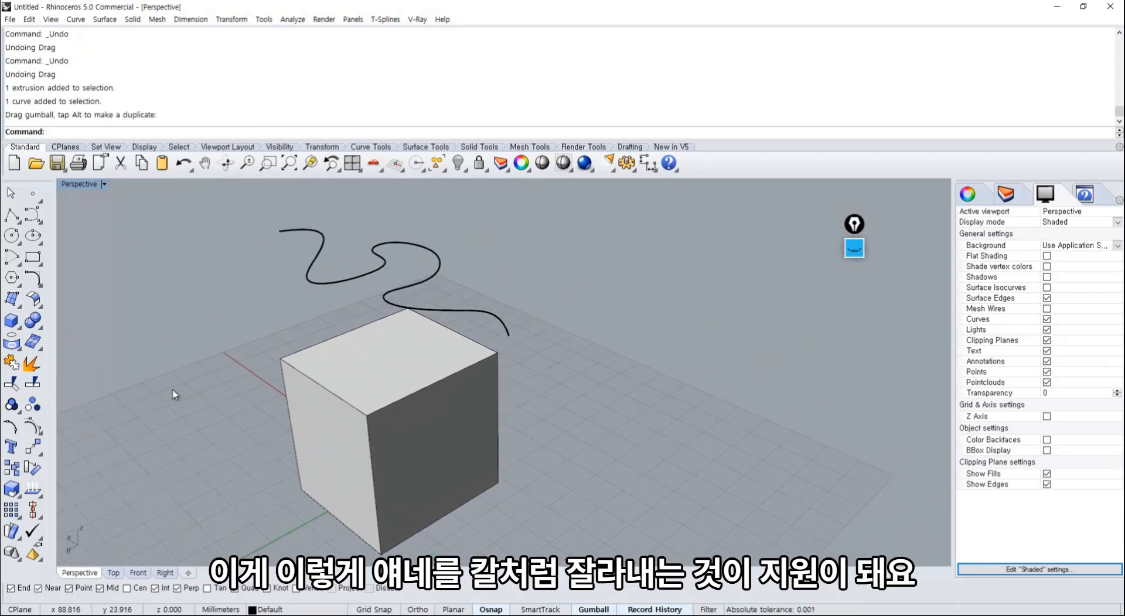
# Step: Split the box in the Perspective view with the curve above it and pull one piece away
pyautogui.click(36, 384)
pyautogui.click(394, 379)
pyautogui.press('Return')
pyautogui.click(409, 288)
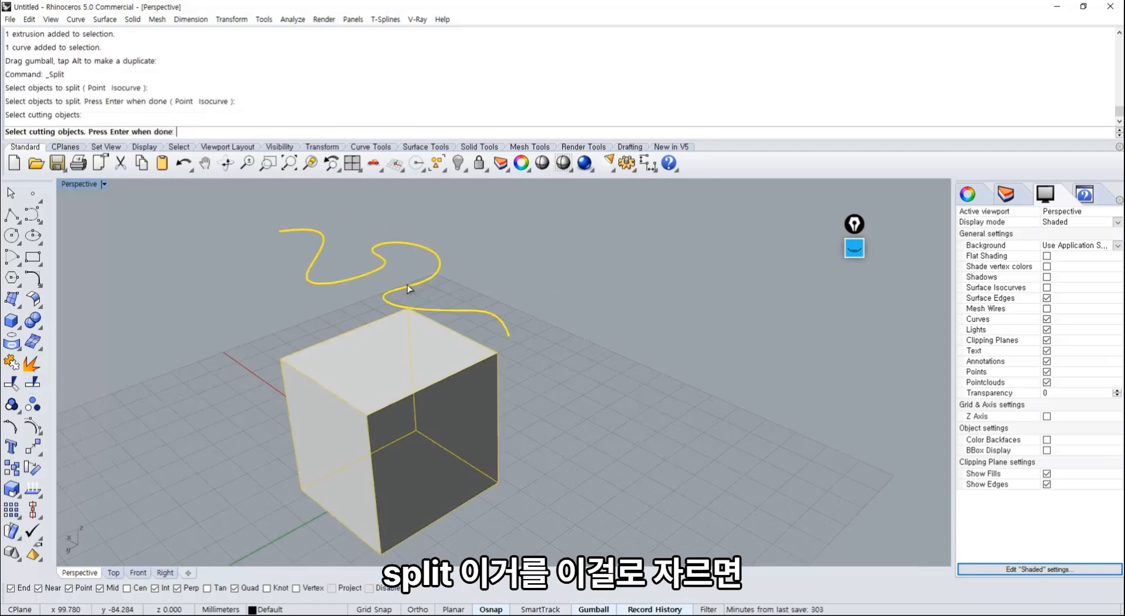
pyautogui.press('Return')
pyautogui.moveTo(454, 355); pyautogui.dragTo(691, 445)
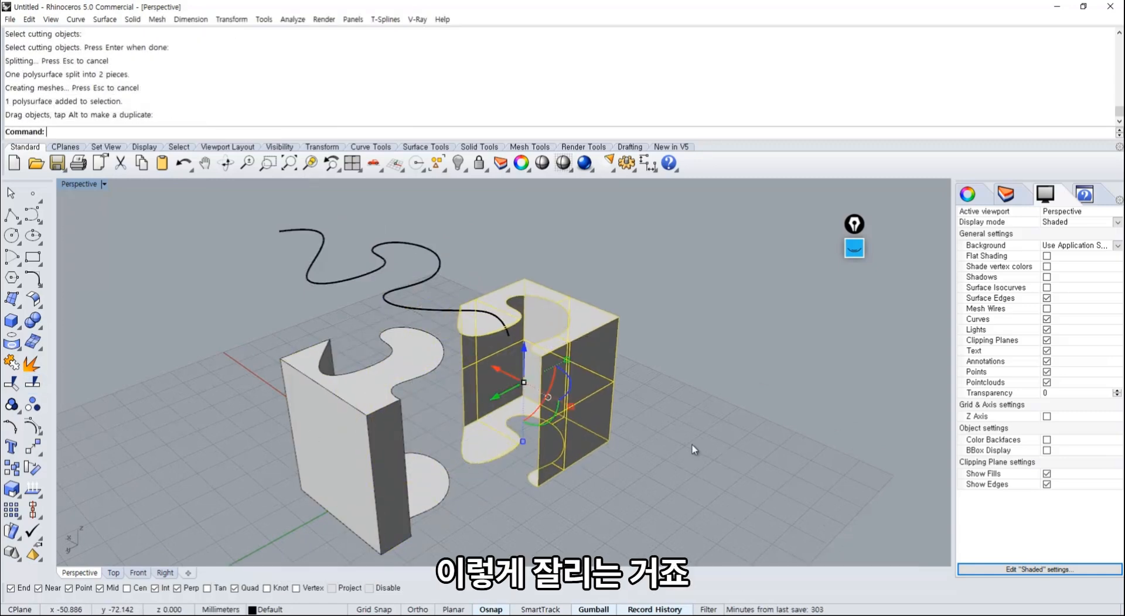
# Step: Undo the piece's move and the curve split to restore the whole box
pyautogui.hotkey('ctrl', 'z')
pyautogui.hotkey('ctrl', 'z')
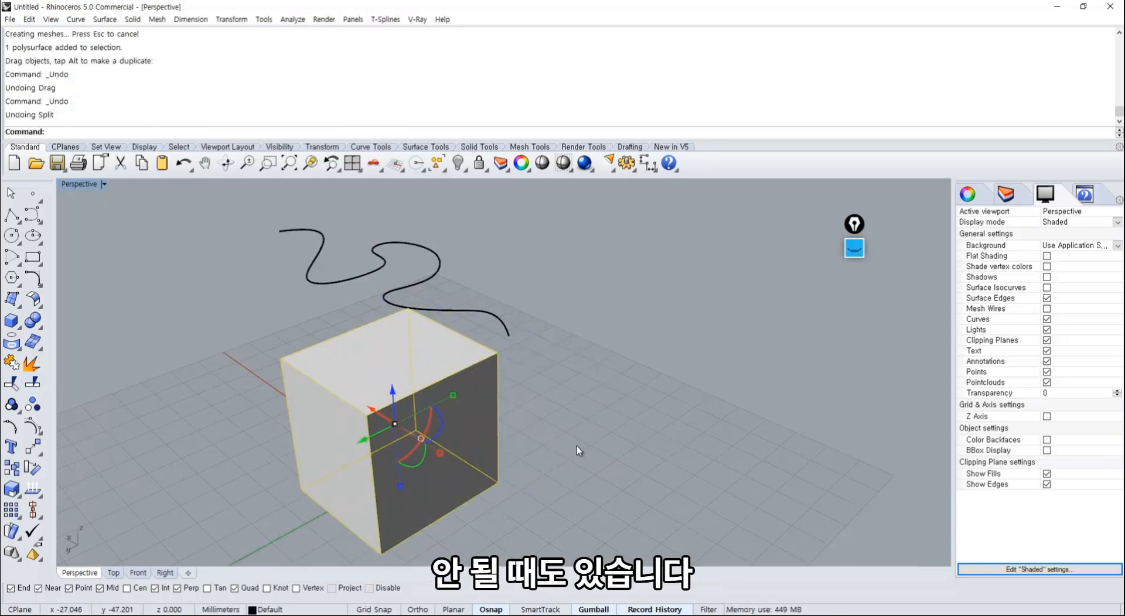
pyautogui.keyDown('shift'); pyautogui.moveTo(513, 437); pyautogui.dragTo(539, 442, button='right'); pyautogui.keyUp('shift')
pyautogui.moveTo(290, 351); pyautogui.dragTo(354, 354, button='right')
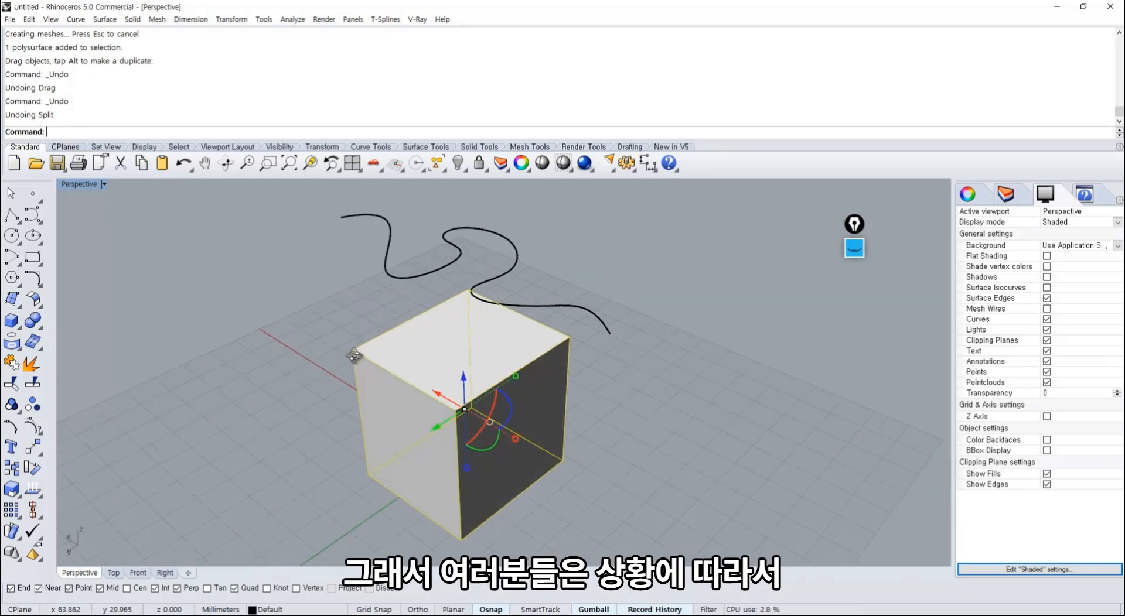
# Step: Move the curve away from the box to clear space for a surface cut in the maximised Perspective view
pyautogui.doubleClick(79, 185)
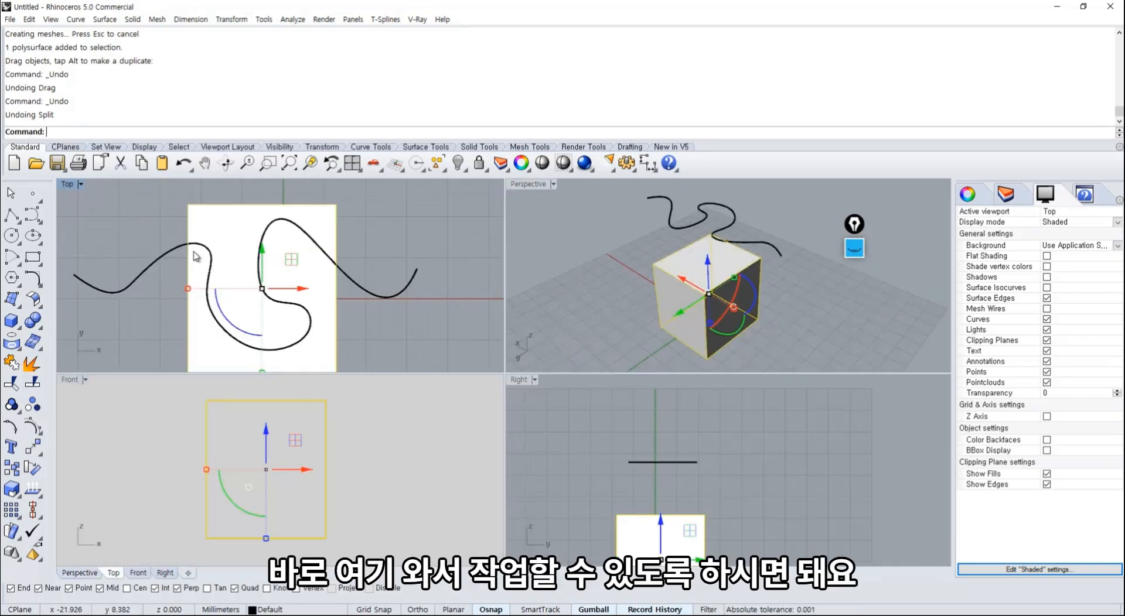
pyautogui.click(566, 260)
pyautogui.doubleClick(539, 185)
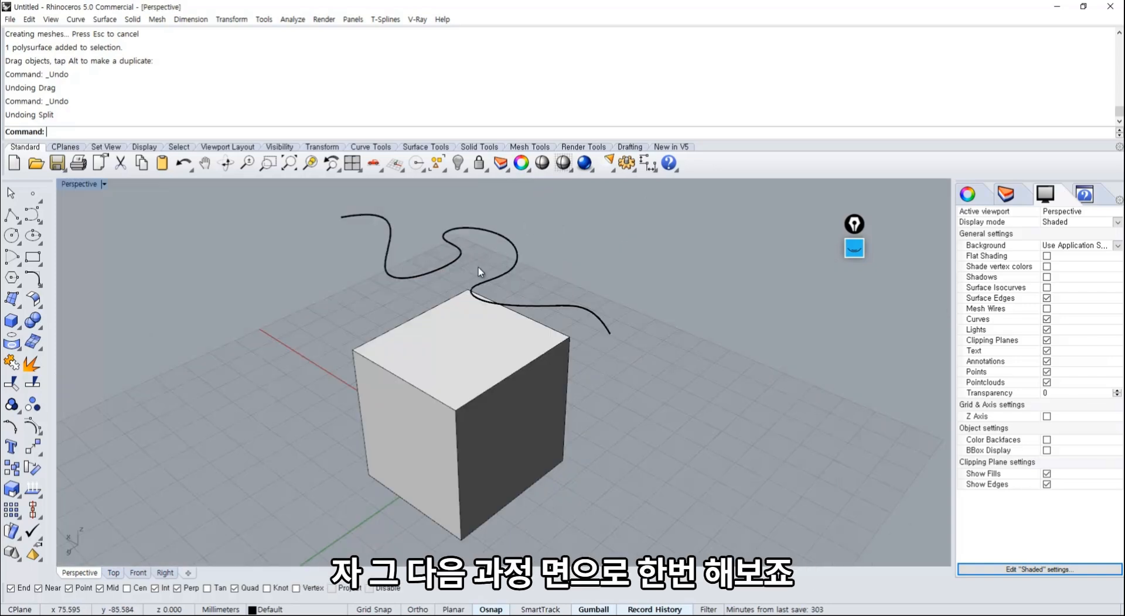
pyautogui.moveTo(465, 312); pyautogui.dragTo(642, 255)
pyautogui.click(344, 336)
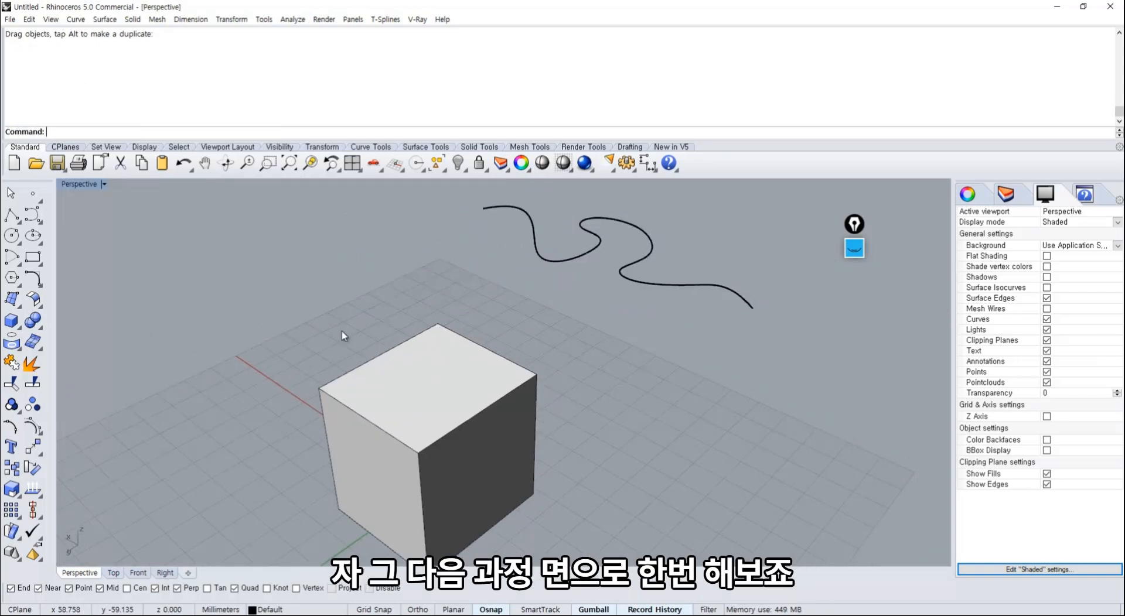
# Step: Create a rectangular corner-to-corner plane surface on the ground beside the box
pyautogui.click(19, 308)
pyautogui.click(56, 327)
pyautogui.click(570, 483)
pyautogui.click(833, 450)
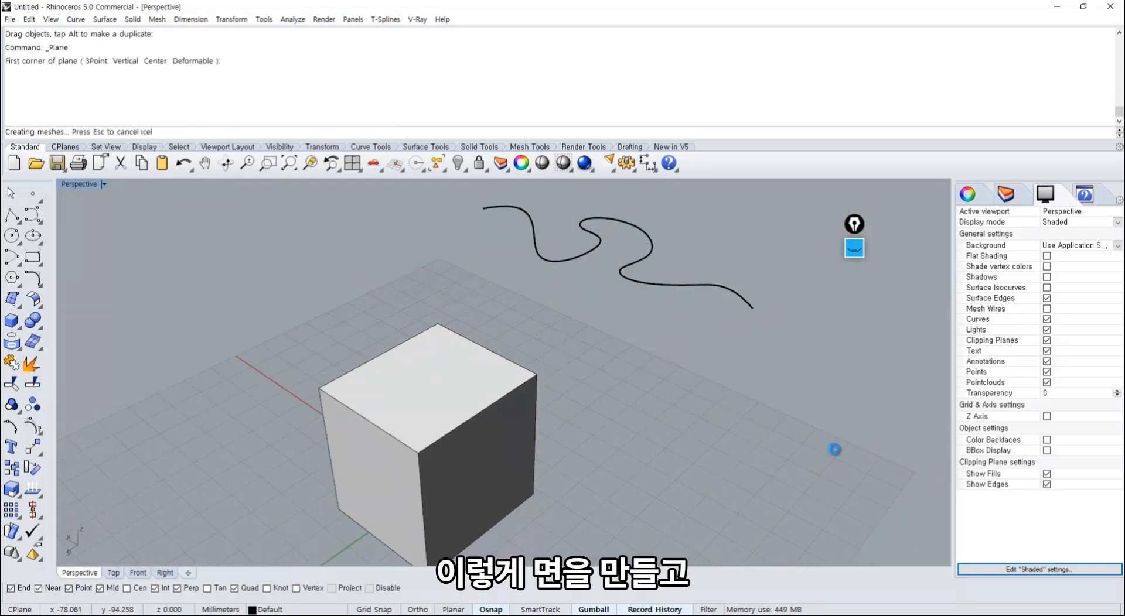
# Step: Tilt the plane surface diagonally and move it close to the box
pyautogui.click(716, 501)
pyautogui.moveTo(716, 501); pyautogui.dragTo(689, 475, button='right')
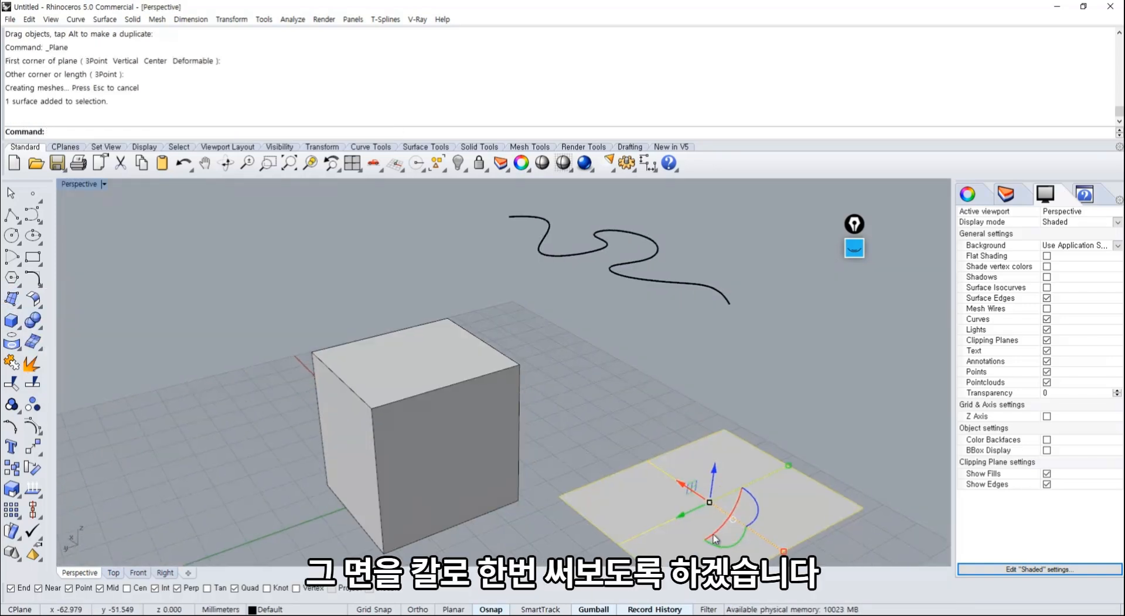
pyautogui.keyDown('shift'); pyautogui.moveTo(730, 520); pyautogui.dragTo(522, 388); pyautogui.keyUp('shift')
pyautogui.moveTo(560, 410); pyautogui.dragTo(432, 458, button='right')
pyautogui.moveTo(648, 418); pyautogui.dragTo(444, 482)
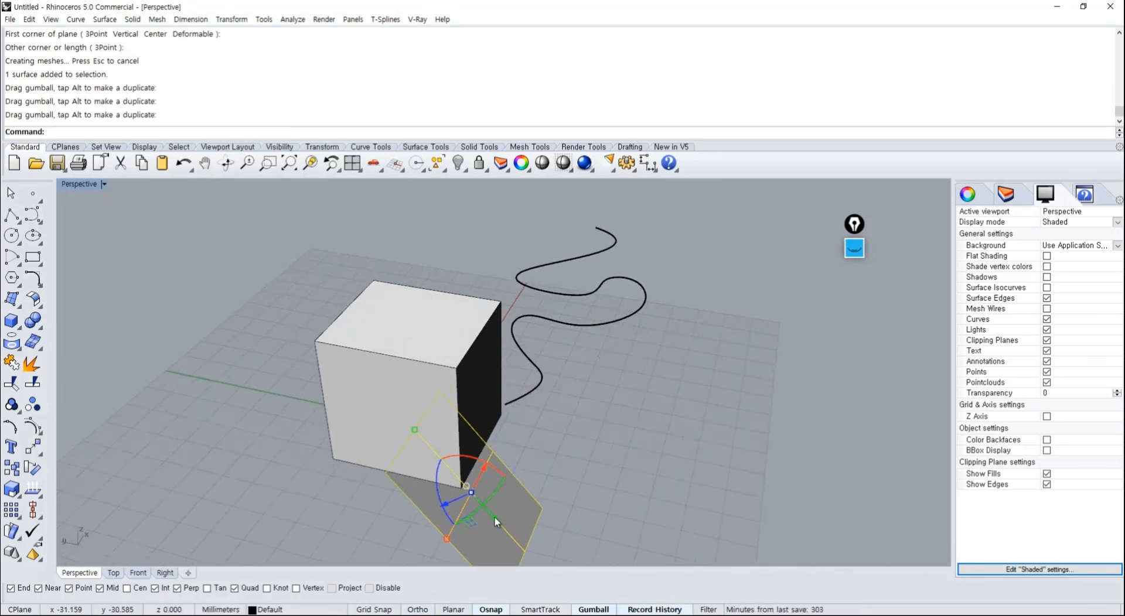
pyautogui.moveTo(495, 518); pyautogui.dragTo(370, 378)
pyautogui.moveTo(289, 441); pyautogui.dragTo(258, 469, button='right')
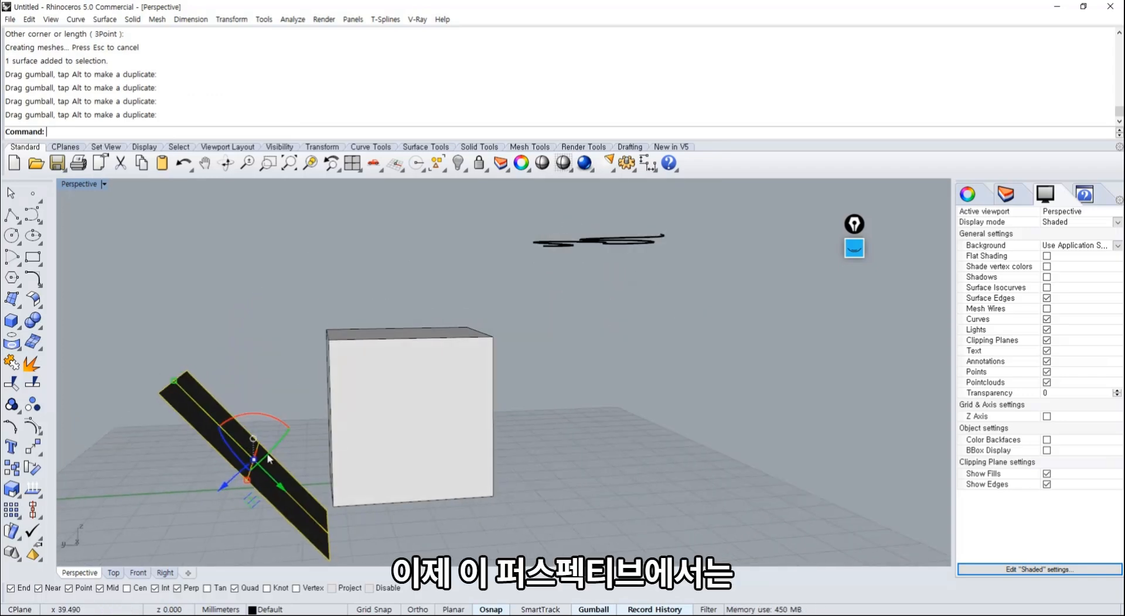
# Step: Position the tilted plane in the four-view layout so that it cuts diagonally through an upper edge of the box
pyautogui.doubleClick(92, 185)
pyautogui.scroll(-8, 171, 225)
pyautogui.moveTo(171, 225); pyautogui.dragTo(192, 263, button='right')
pyautogui.moveTo(279, 232); pyautogui.dragTo(252, 270)
pyautogui.scroll(2, 689, 544)
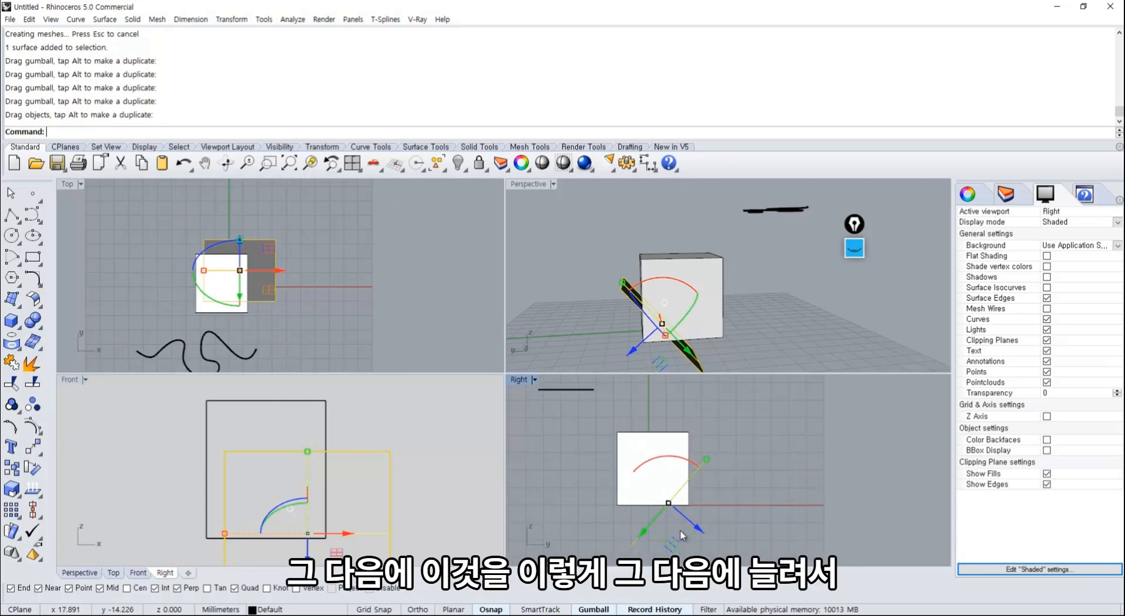
pyautogui.moveTo(699, 528); pyautogui.dragTo(649, 485)
# Step: Stretch the tilted plane lengthwise until it extends past both sides of the box
pyautogui.click(585, 310)
pyautogui.moveTo(587, 315); pyautogui.dragTo(653, 290, button='right')
pyautogui.click(653, 290)
pyautogui.moveTo(745, 299); pyautogui.dragTo(795, 316)
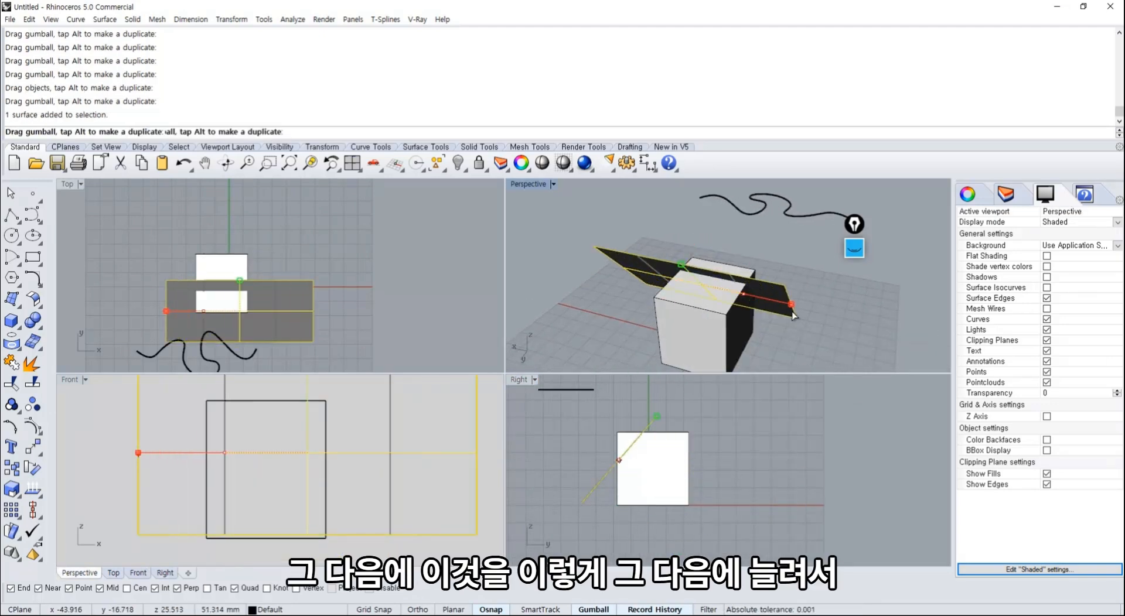
pyautogui.press('Escape')
# Step: Split the box in the maximised Perspective view using the tilted plane as the cutting object
pyautogui.doubleClick(539, 193)
pyautogui.moveTo(539, 193); pyautogui.dragTo(457, 374, button='right')
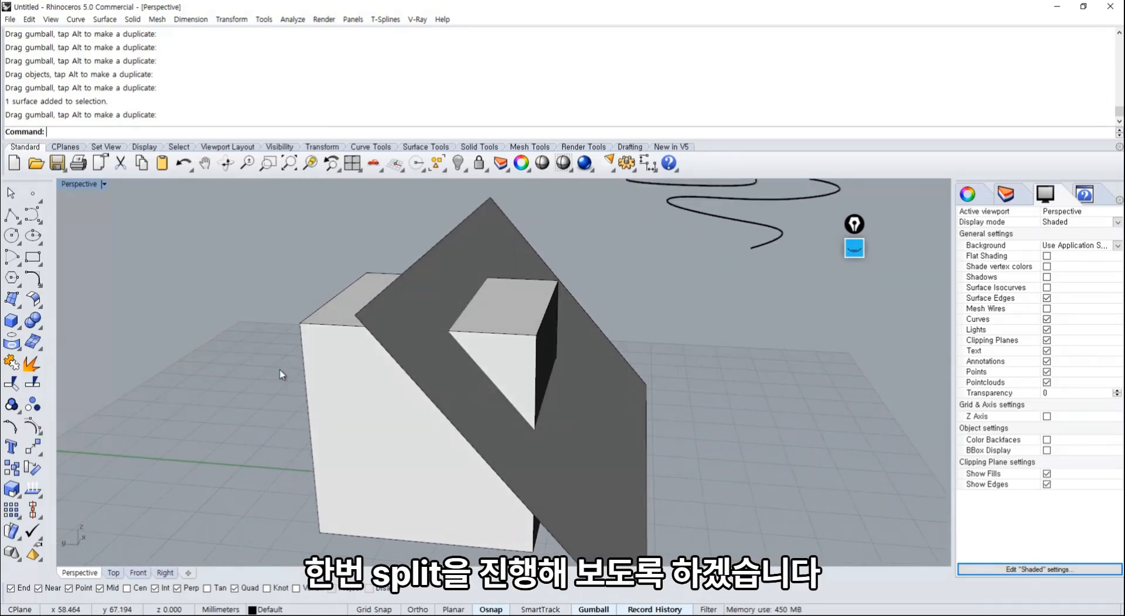
pyautogui.moveTo(281, 375); pyautogui.dragTo(380, 381, button='right')
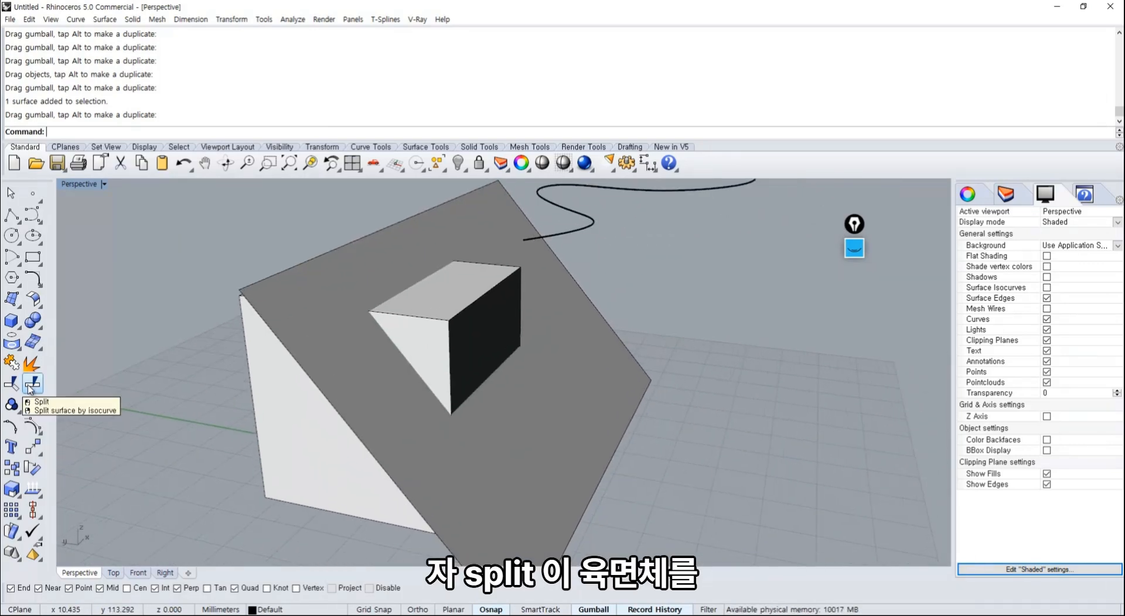
pyautogui.click(31, 385)
pyautogui.click(300, 447)
pyautogui.moveTo(300, 447); pyautogui.dragTo(361, 415, button='right')
pyautogui.rightClick(359, 444)
pyautogui.click(541, 426)
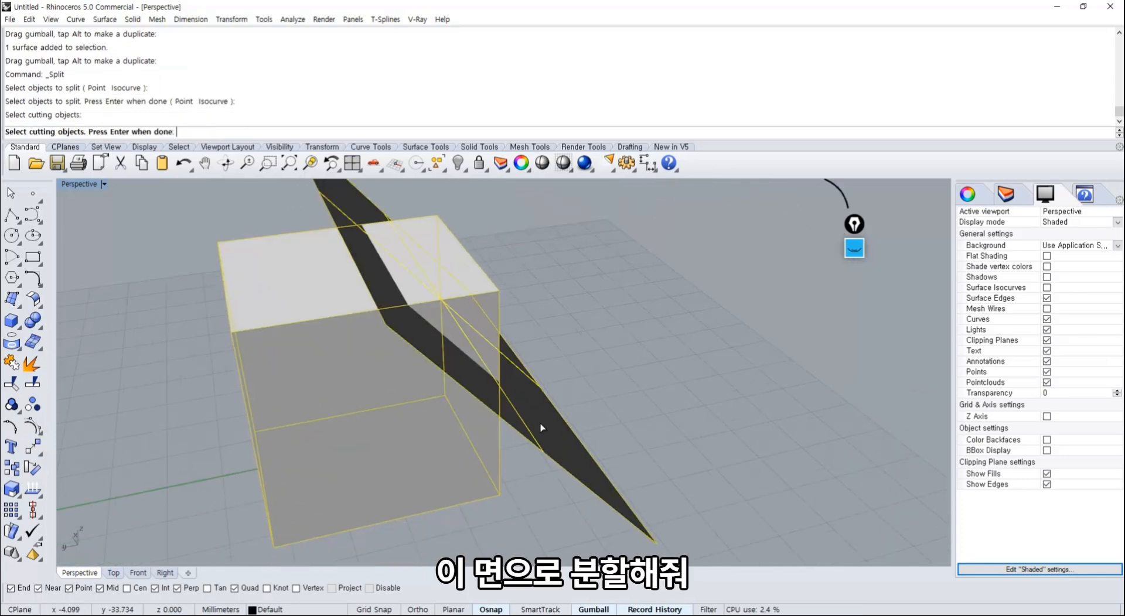
pyautogui.moveTo(541, 429); pyautogui.dragTo(458, 430, button='right')
pyautogui.rightClick(458, 429)
pyautogui.click(469, 309)
pyautogui.moveTo(458, 323); pyautogui.dragTo(512, 320)
pyautogui.hotkey('ctrl', 'z')
# Step: Pull the main box body, the cut-off corner piece and the cutting plane apart to expose the cut
pyautogui.moveTo(350, 395); pyautogui.dragTo(412, 380, button='right')
pyautogui.moveTo(350, 375); pyautogui.dragTo(281, 376)
pyautogui.moveTo(470, 300); pyautogui.dragTo(565, 312)
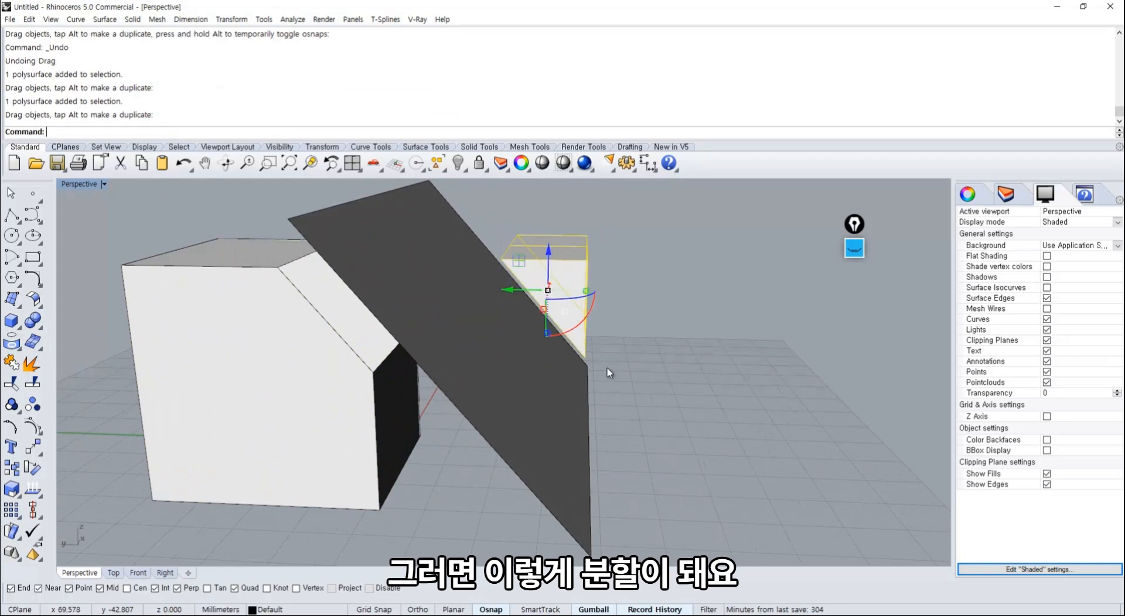
pyautogui.moveTo(641, 469); pyautogui.dragTo(537, 413, button='right')
pyautogui.moveTo(538, 415); pyautogui.dragTo(797, 412)
pyautogui.moveTo(557, 443); pyautogui.dragTo(533, 426, button='right')
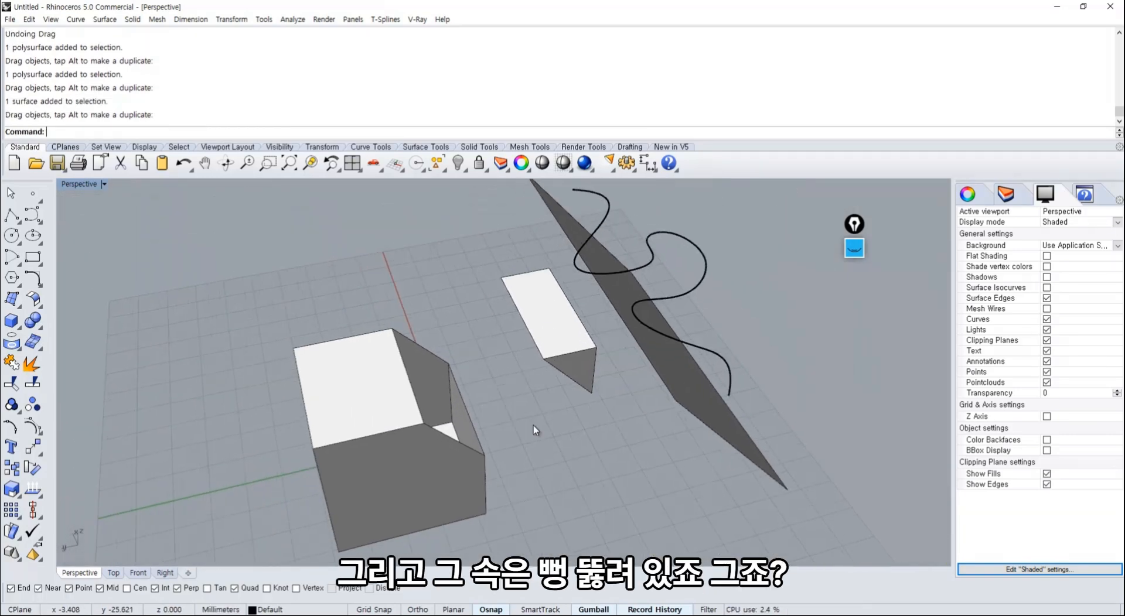
# Step: Undo the moves of the separated pieces and the split of the box
pyautogui.hotkey('ctrl', 'z')
pyautogui.hotkey('ctrl', 'z')
pyautogui.hotkey('ctrl', 'z')
pyautogui.hotkey('ctrl', 'z')
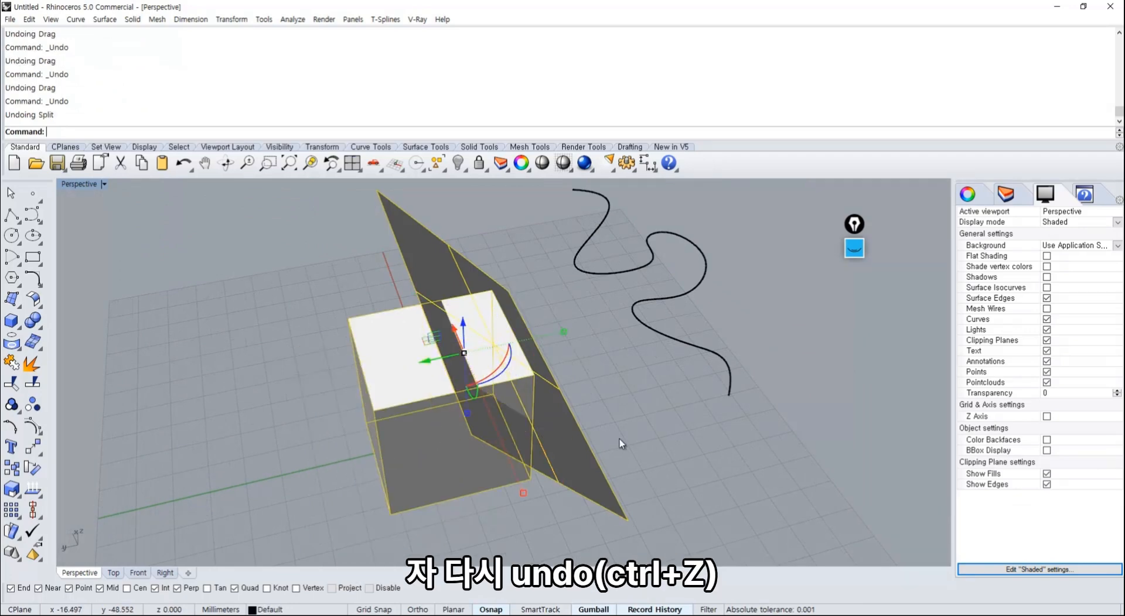
pyautogui.moveTo(620, 438); pyautogui.dragTo(483, 433, button='right')
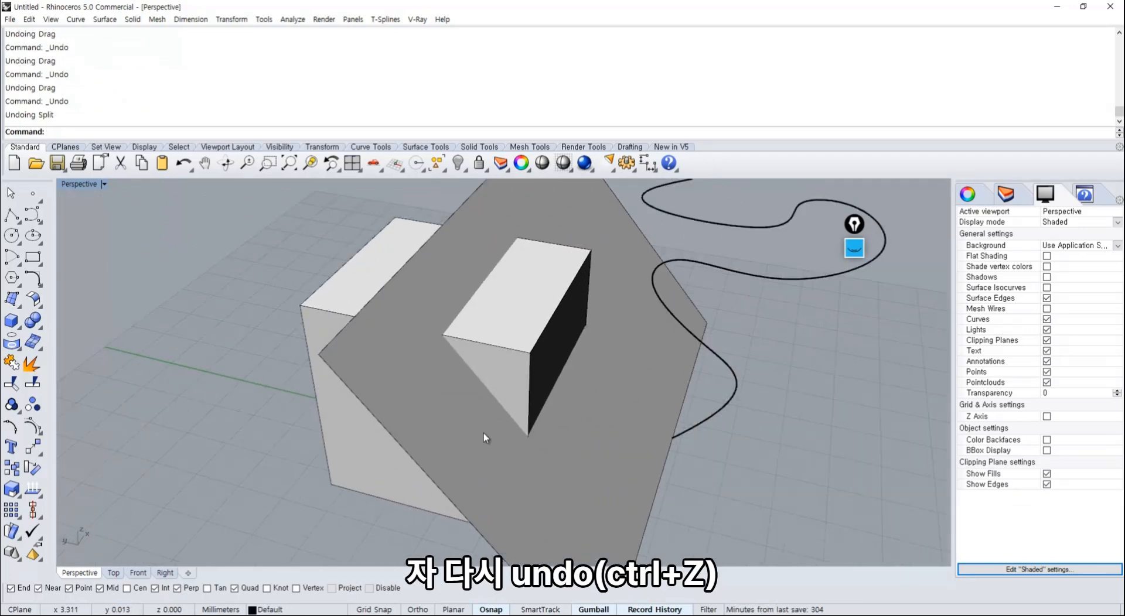
# Step: Split the tilted plane using the box as the cutting object
pyautogui.click(445, 439)
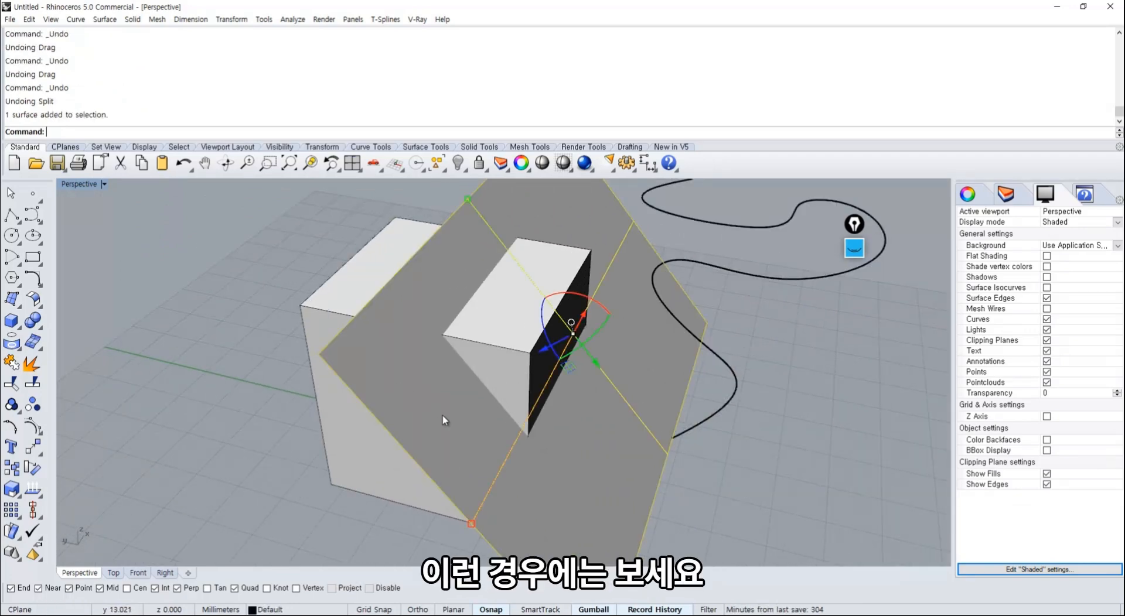
pyautogui.moveTo(441, 415); pyautogui.dragTo(251, 420, button='right')
pyautogui.click(252, 420)
pyautogui.click(343, 378)
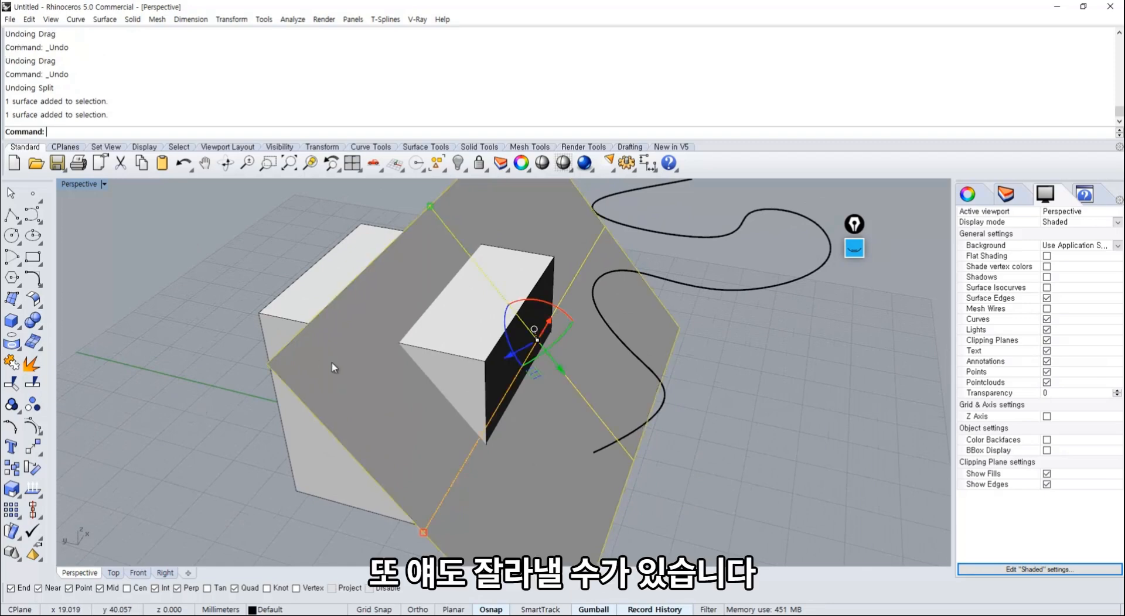
pyautogui.click(221, 372)
pyautogui.click(34, 389)
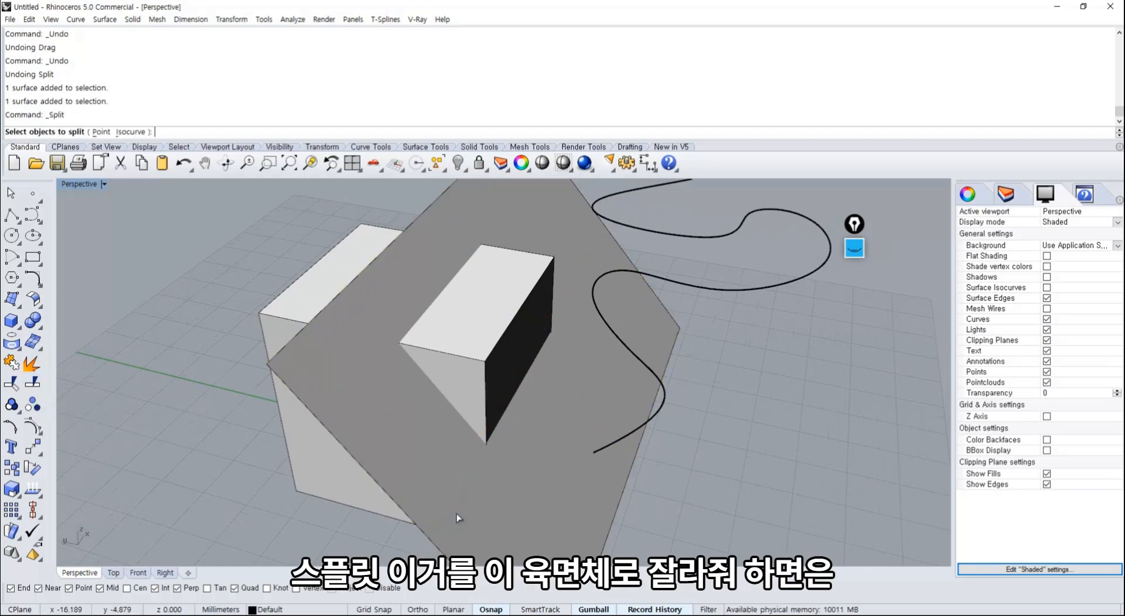
pyautogui.click(533, 515)
pyautogui.press('Return')
pyautogui.click(474, 371)
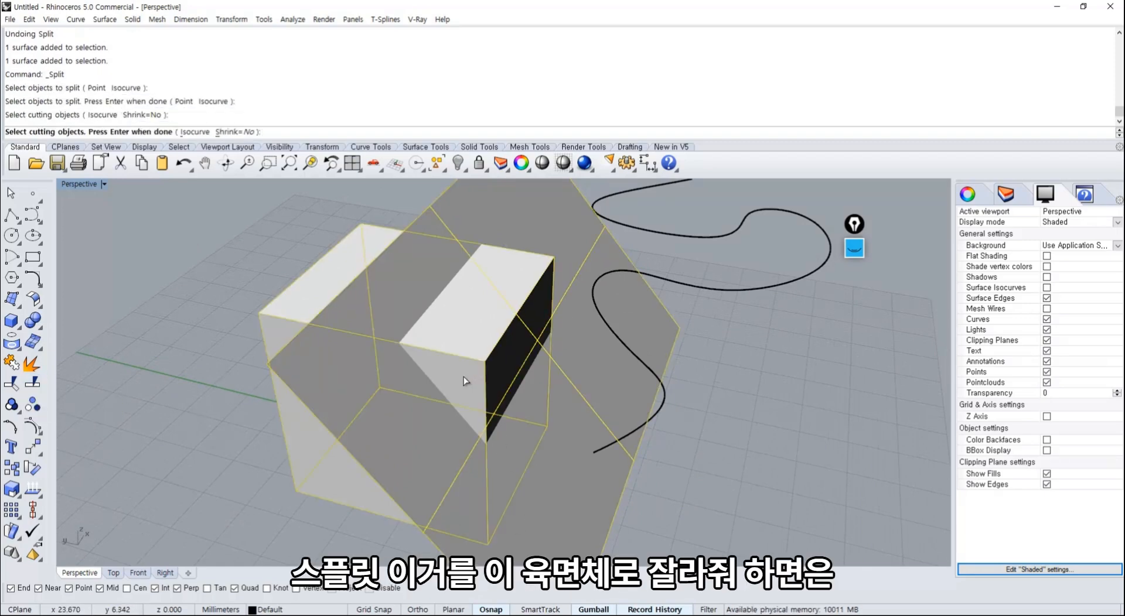
pyautogui.press('Return')
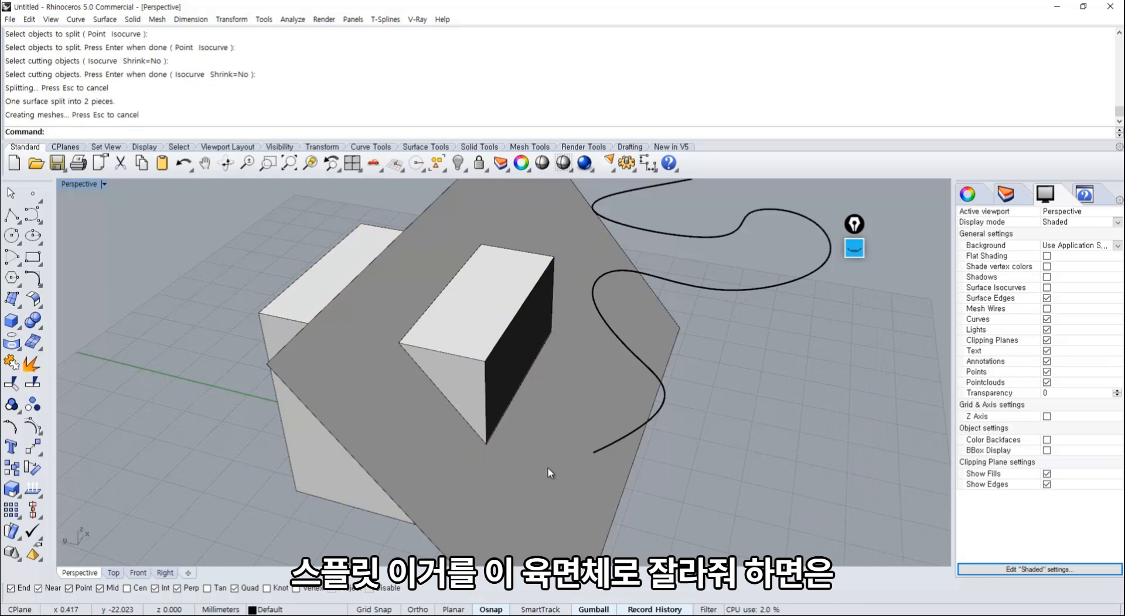
# Step: Move the box away from the plane and pull the plane's inner piece out of its opening
pyautogui.moveTo(547, 469); pyautogui.dragTo(524, 463)
pyautogui.hotkey('ctrl', 'z')
pyautogui.moveTo(314, 295); pyautogui.dragTo(68, 243)
pyautogui.click(278, 514)
pyautogui.moveTo(538, 329); pyautogui.dragTo(611, 356)
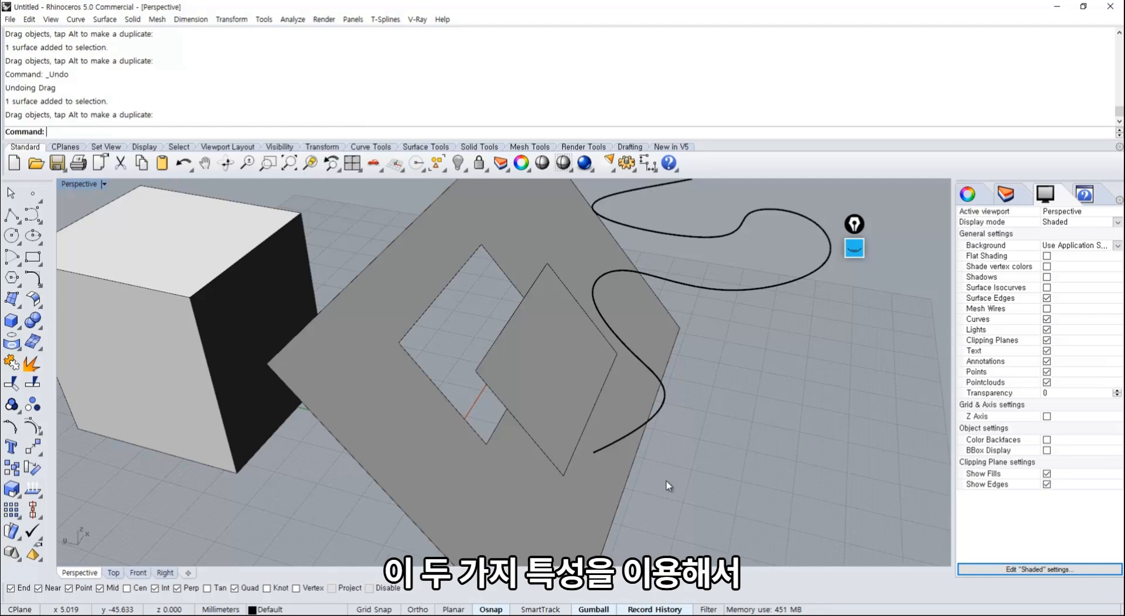
# Step: Undo the moves of the box and the inner plane piece, and the split of the plane
pyautogui.hotkey('ctrl', 'z')
pyautogui.hotkey('ctrl', 'z')
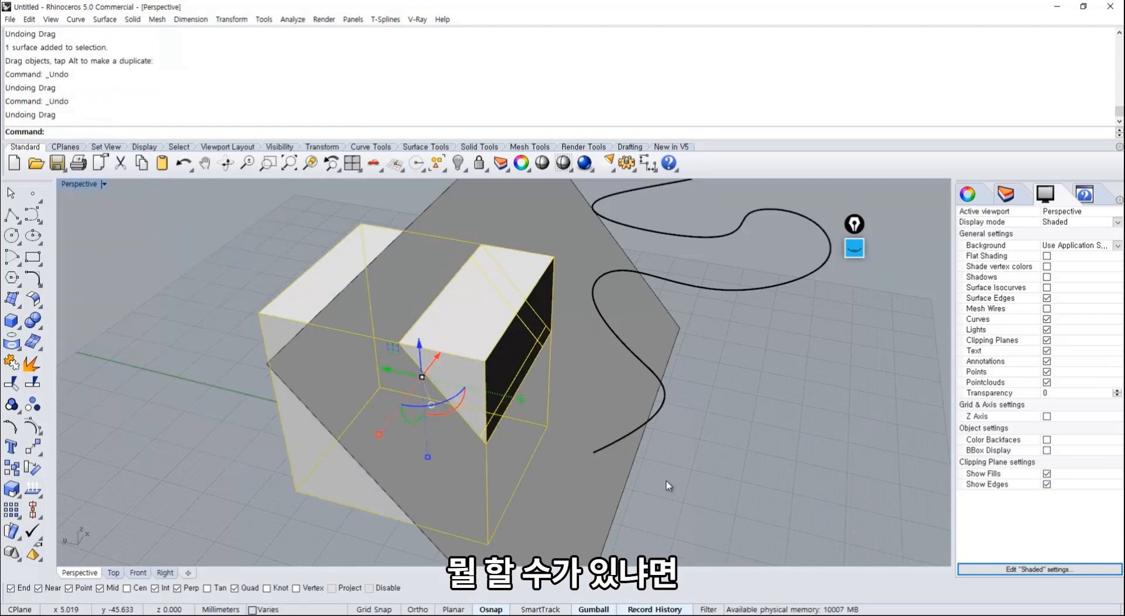
pyautogui.click(666, 481)
pyautogui.scroll(-5, 608, 448)
pyautogui.hotkey('ctrl', 'z')
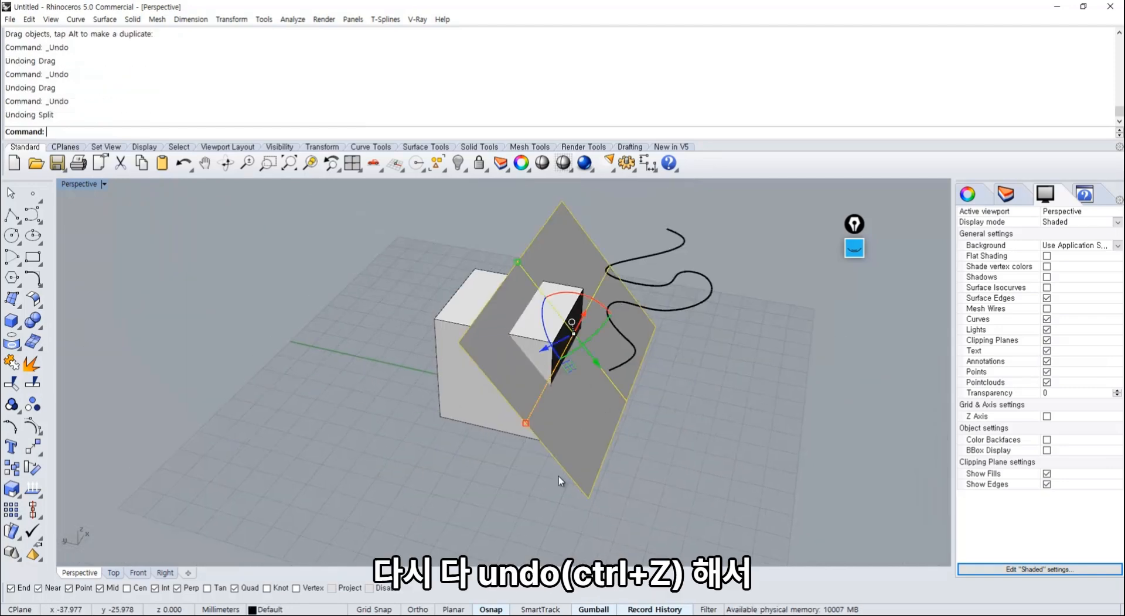
pyautogui.moveTo(522, 409); pyautogui.dragTo(653, 434)
pyautogui.hotkey('ctrl', 'z')
pyautogui.click(543, 476)
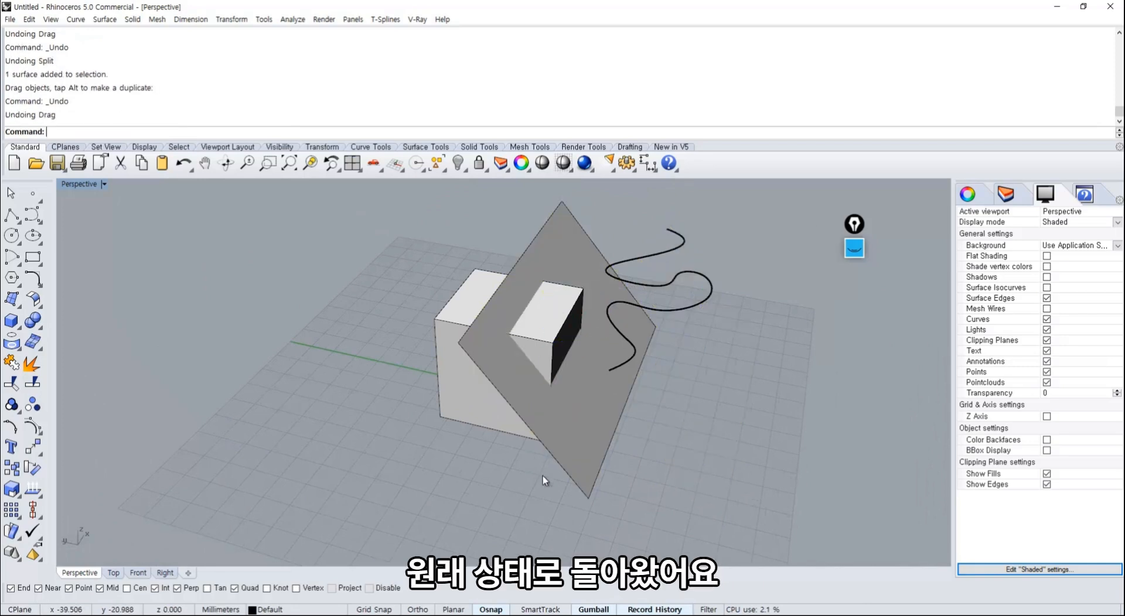
# Step: Copy and paste the box with its tilted plane and place the duplicate pair beside the original along the green axis
pyautogui.moveTo(542, 475); pyautogui.dragTo(496, 333)
pyautogui.keyDown('shift'); pyautogui.moveTo(534, 330); pyautogui.dragTo(561, 347, button='right'); pyautogui.keyUp('shift')
pyautogui.hotkey('ctrl', 'c')
pyautogui.hotkey('ctrl', 'v')
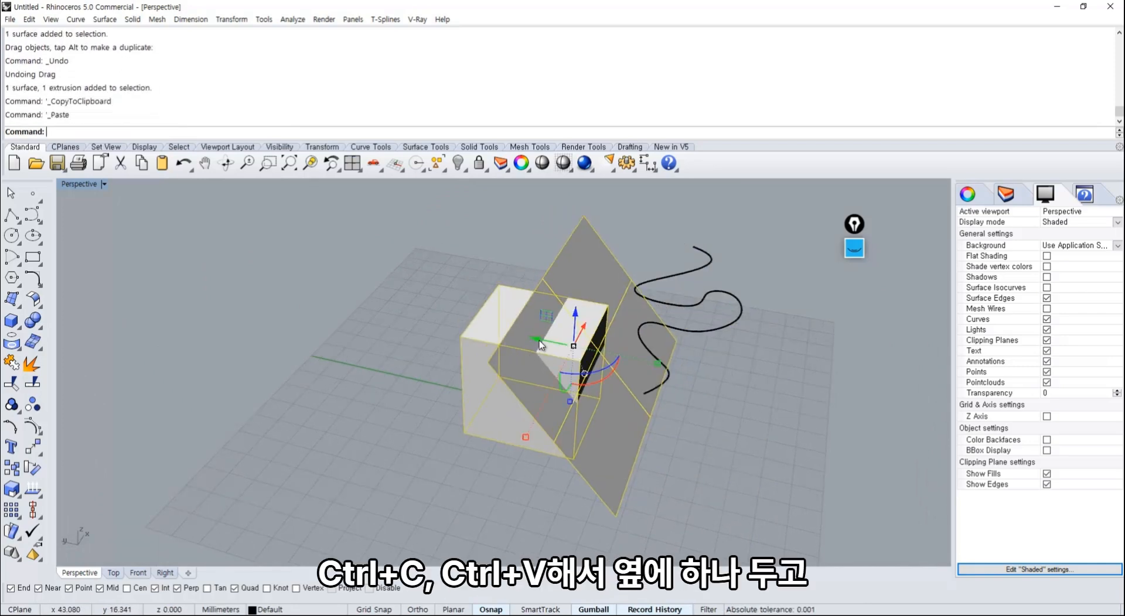
pyautogui.moveTo(539, 341); pyautogui.dragTo(223, 255)
pyautogui.click(428, 406)
# Step: Delete the freeform curve beside the original box
pyautogui.scroll(4, 503, 408)
pyautogui.keyDown('shift'); pyautogui.moveTo(539, 414); pyautogui.dragTo(645, 317, button='right'); pyautogui.keyUp('shift')
pyautogui.click(755, 295)
pyautogui.press('Delete')
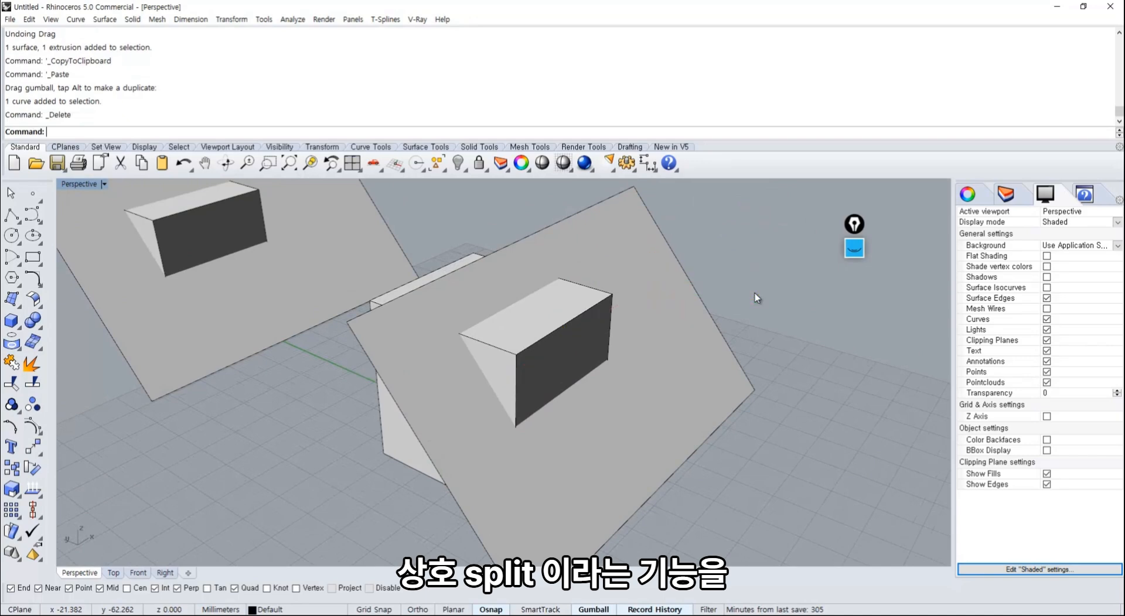
# Step: Circle the box and plane with the screen pen, handwrite "상호 분할" over them, and hide the annotation
pyautogui.click(854, 248)
pyautogui.click(854, 371)
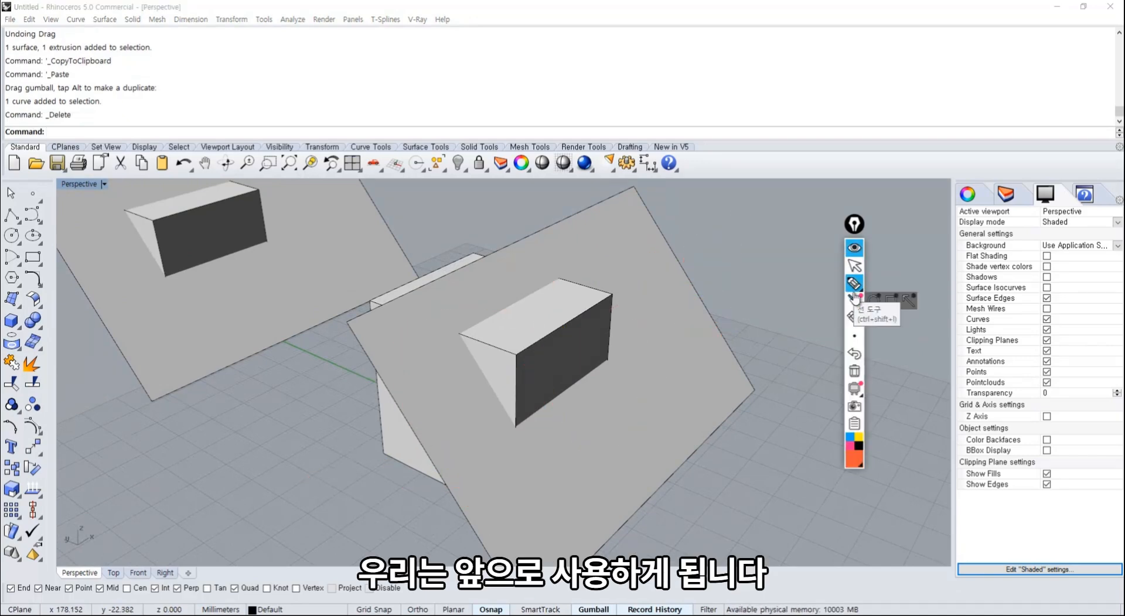
pyautogui.moveTo(376, 338); pyautogui.dragTo(411, 323)
pyautogui.moveTo(387, 379); pyautogui.dragTo(397, 388)
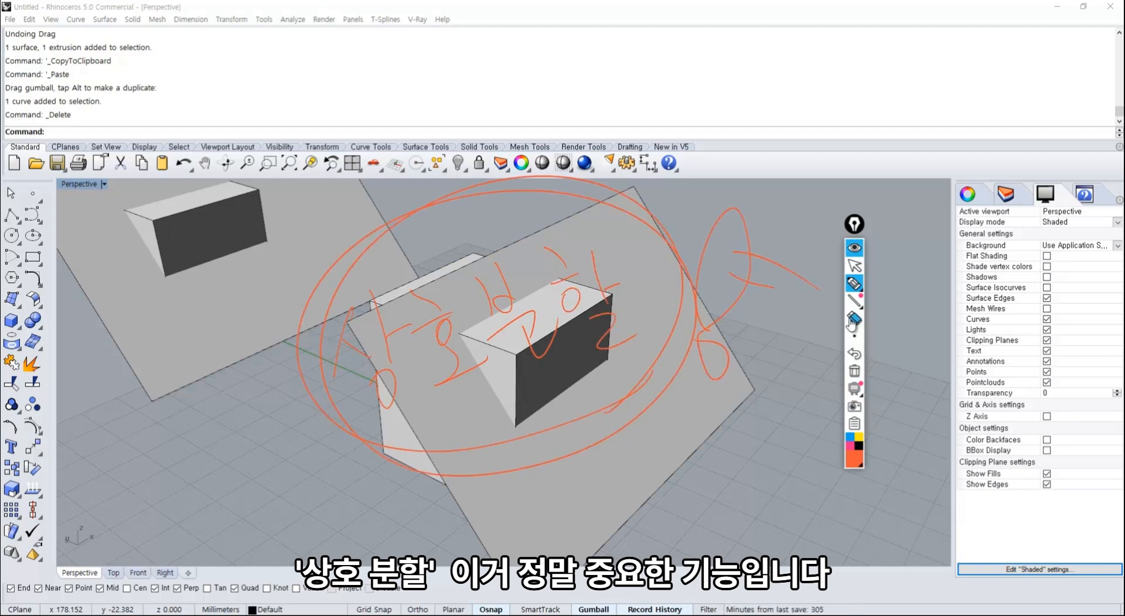
pyautogui.click(854, 249)
pyautogui.scroll(-3, 522, 351)
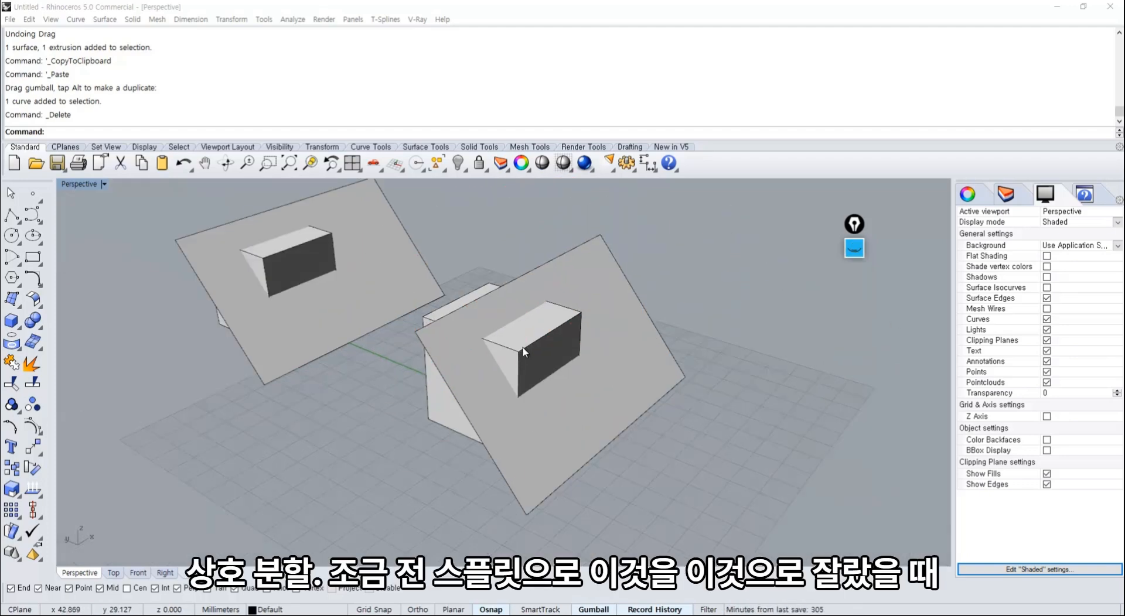
# Step: Split the duplicated box using its tilted plane as the cutting object
pyautogui.scroll(3, 522, 351)
pyautogui.moveTo(522, 352)
pyautogui.mouseDown(button='right')
pyautogui.moveTo(493, 383)
pyautogui.moveTo(482, 365)
pyautogui.moveTo(146, 365)
pyautogui.mouseUp(button='right')
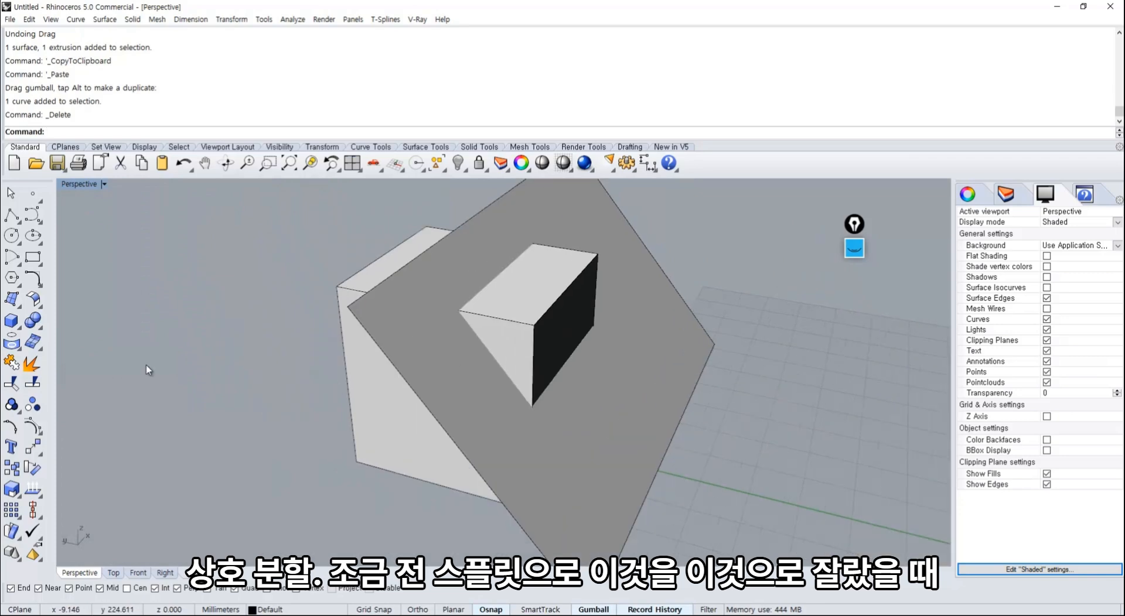
pyautogui.click(34, 383)
pyautogui.click(372, 433)
pyautogui.press('Return')
pyautogui.click(468, 404)
pyautogui.press('Return')
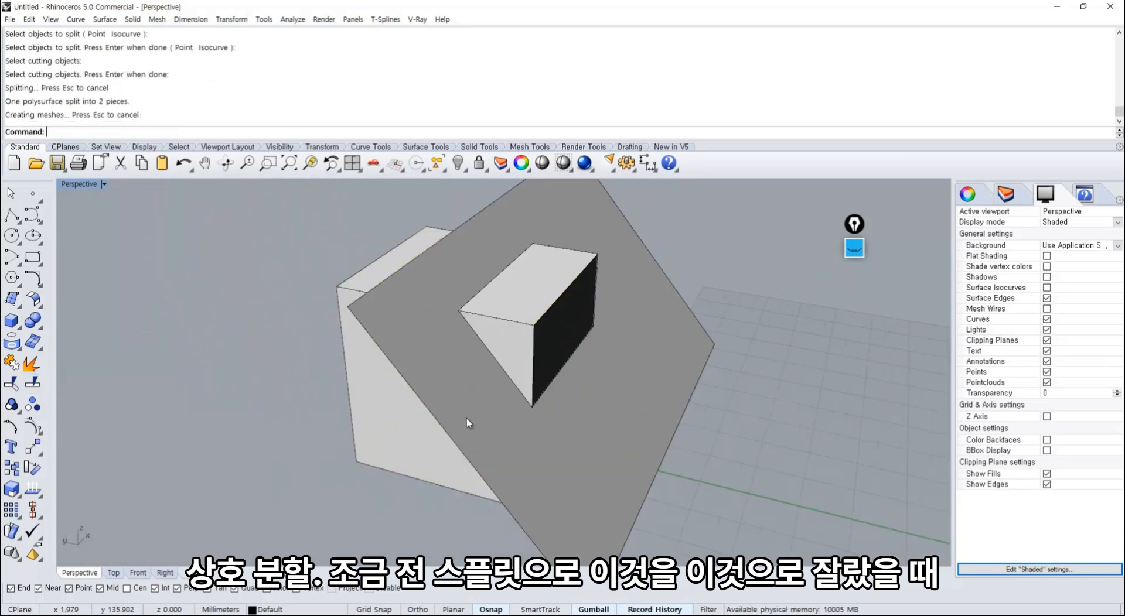
# Step: Pull the duplicate's cut-off corner piece and tilted plane away from the box body to expose the open cut
pyautogui.moveTo(480, 424); pyautogui.dragTo(685, 409)
pyautogui.hotkey('ctrl', 'z')
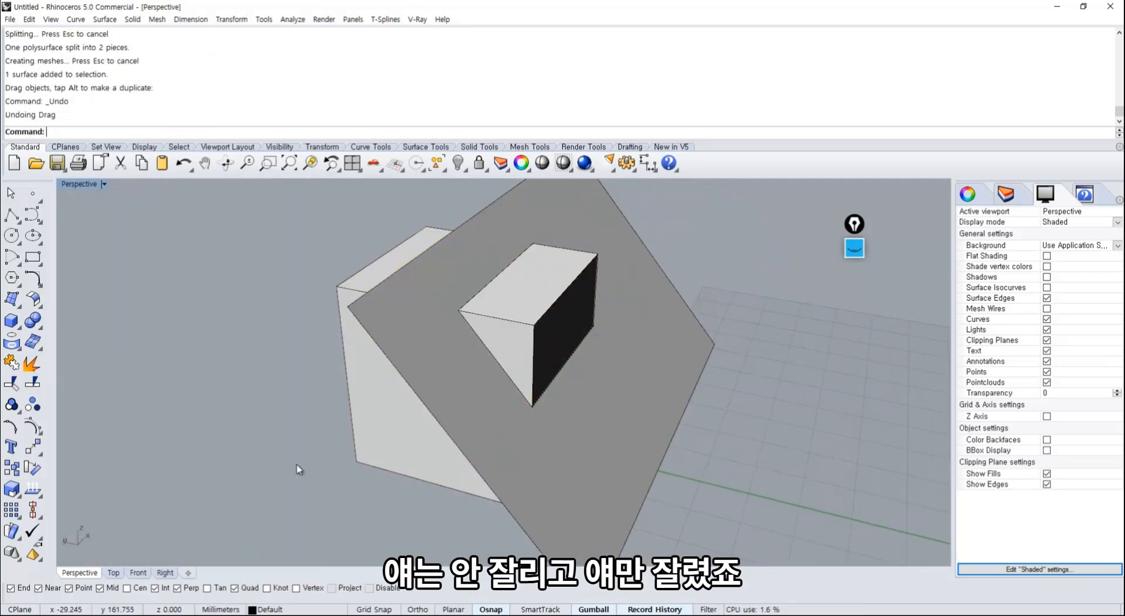
pyautogui.moveTo(540, 352); pyautogui.dragTo(716, 355)
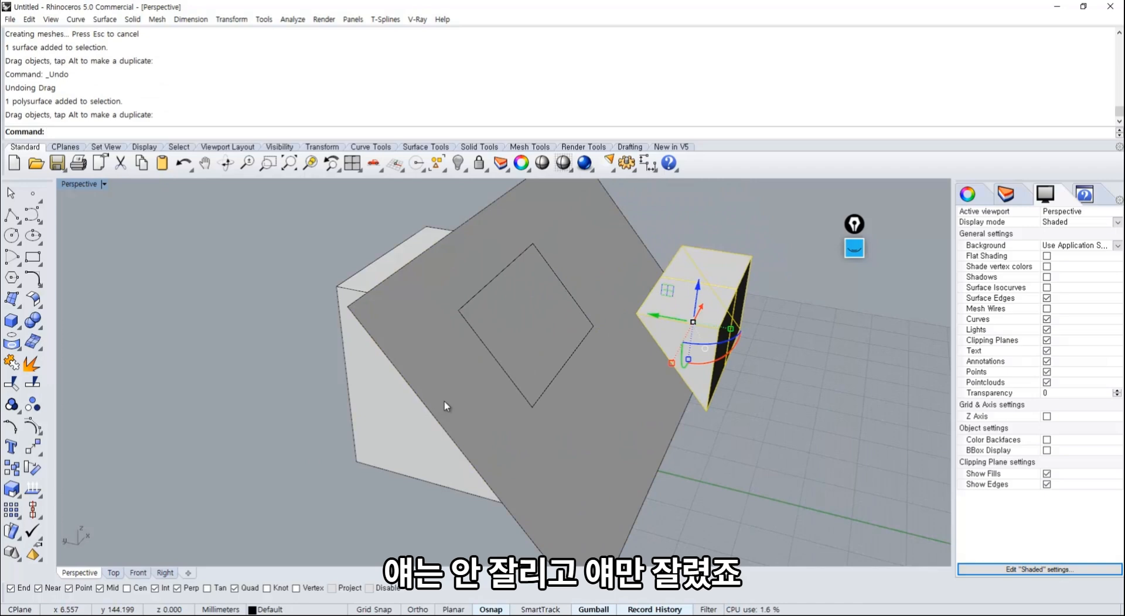
pyautogui.moveTo(444, 400); pyautogui.dragTo(822, 414)
pyautogui.moveTo(580, 360); pyautogui.dragTo(481, 373, button='right')
pyautogui.scroll(5, 532, 370)
pyautogui.scroll(-5, 521, 434)
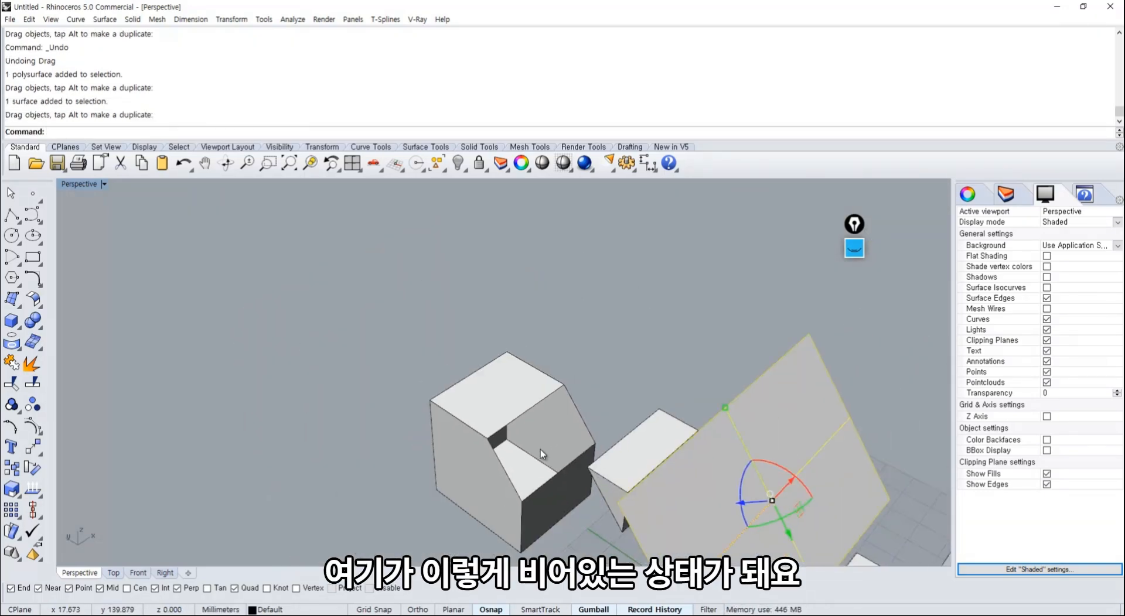
pyautogui.moveTo(540, 449); pyautogui.dragTo(529, 369, button='right')
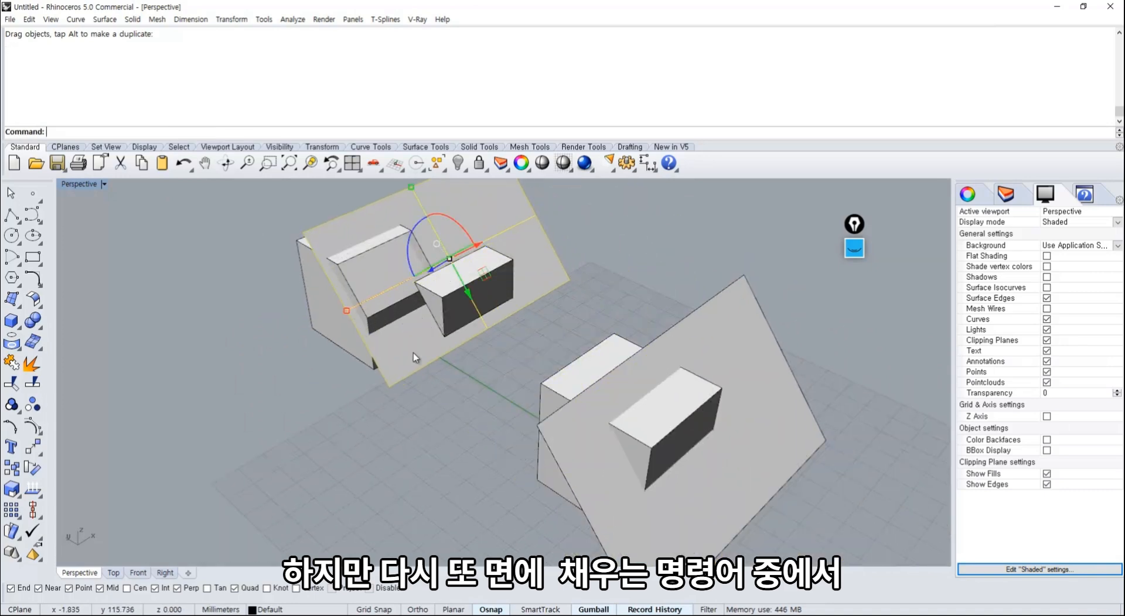
# Step: Close the open cut of the duplicated box with an edge-curve surface built from its four boundary edges
pyautogui.moveTo(413, 352); pyautogui.dragTo(486, 426, button='right')
pyautogui.scroll(8, 331, 336)
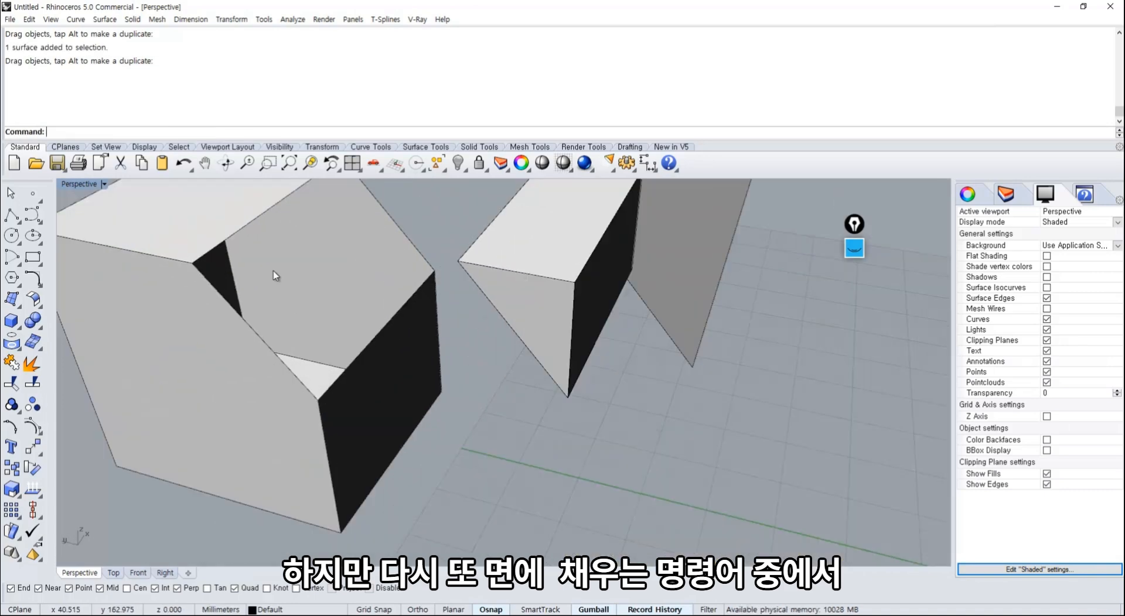
pyautogui.keyDown('shift'); pyautogui.moveTo(273, 273); pyautogui.dragTo(316, 369, button='right'); pyautogui.keyUp('shift')
pyautogui.click(18, 304)
pyautogui.moveTo(34, 292); pyautogui.dragTo(140, 226)
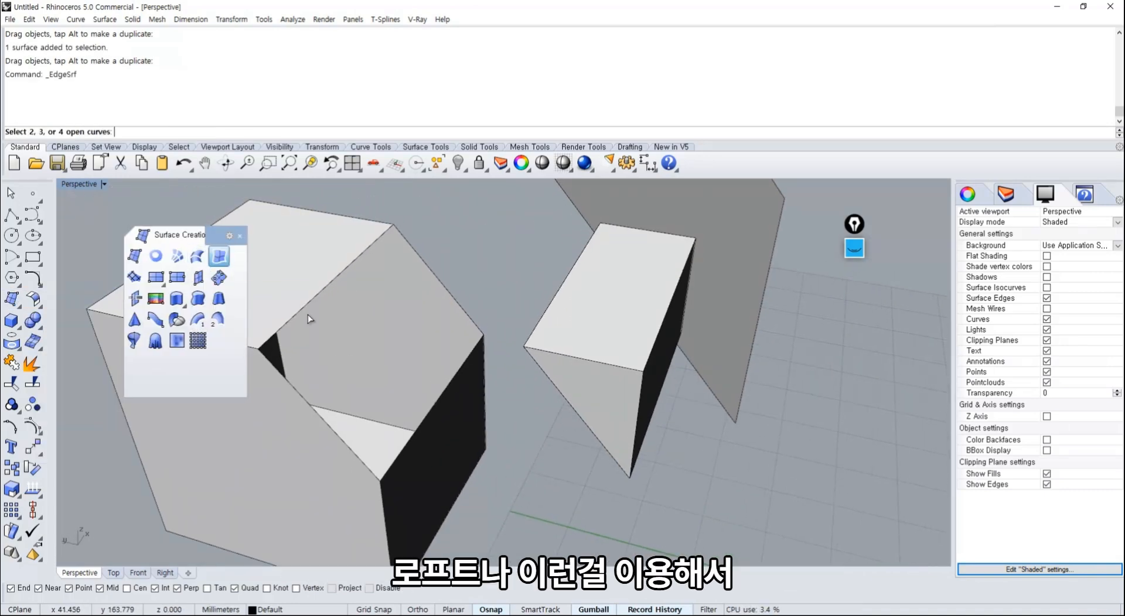
pyautogui.click(290, 384)
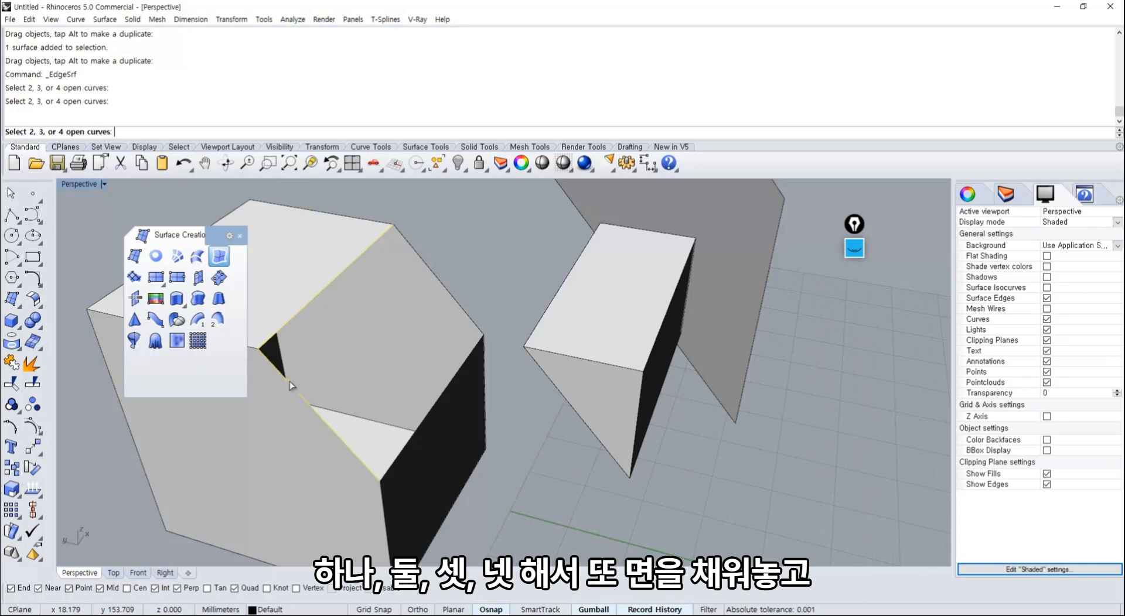
pyautogui.click(472, 321)
pyautogui.click(467, 325)
# Step: Join the new cap surface to the duplicated box body and dismiss the history warning
pyautogui.moveTo(461, 278); pyautogui.dragTo(204, 521)
pyautogui.click(11, 364)
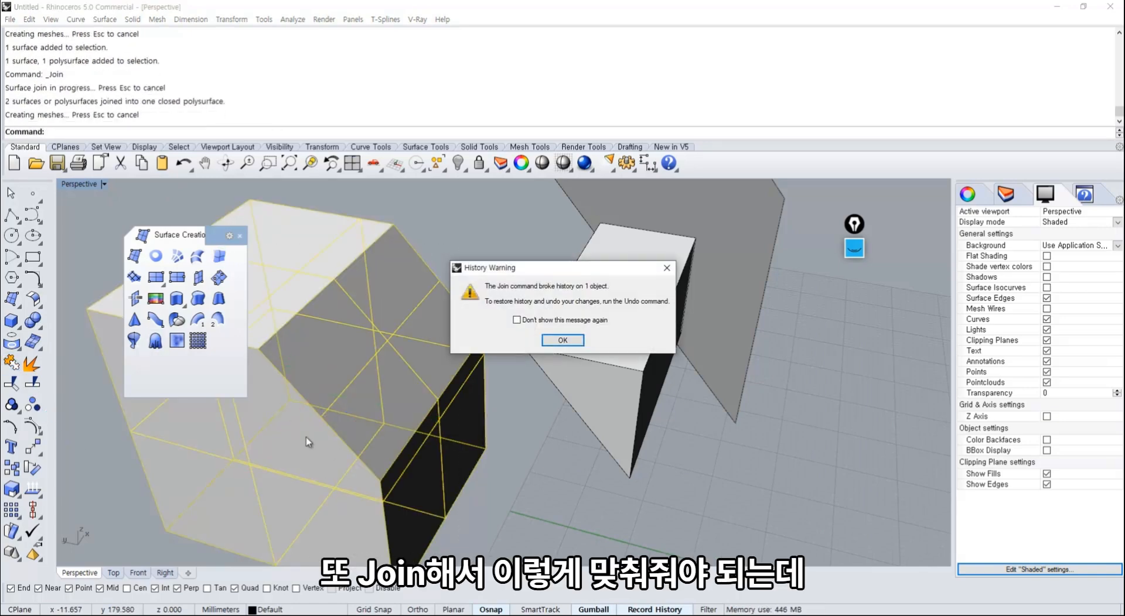
pyautogui.click(561, 340)
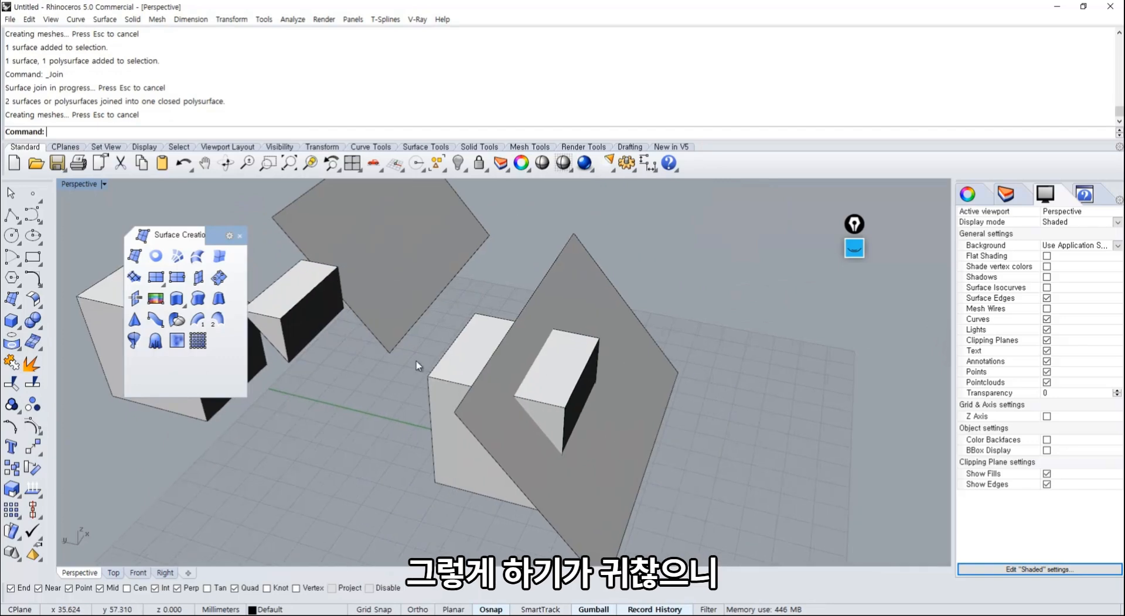
# Step: Split the original box using its tilted plane as the cutting object
pyautogui.moveTo(419, 378); pyautogui.dragTo(448, 386, button='right')
pyautogui.scroll(4, 454, 389)
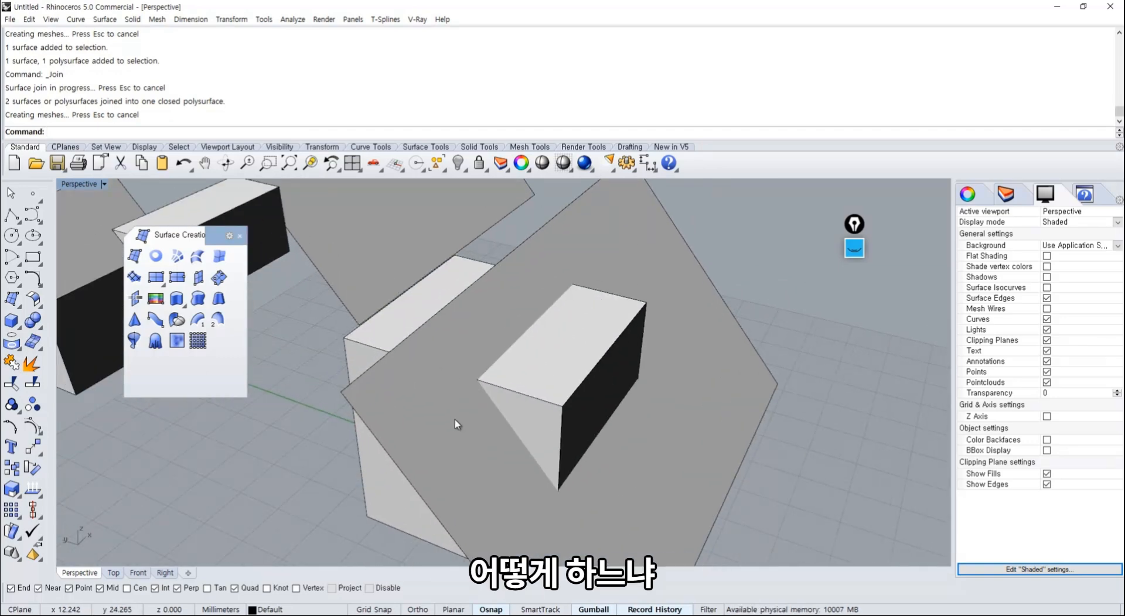
pyautogui.click(30, 384)
pyautogui.moveTo(345, 495); pyautogui.dragTo(468, 451, button='right')
pyautogui.click(33, 384)
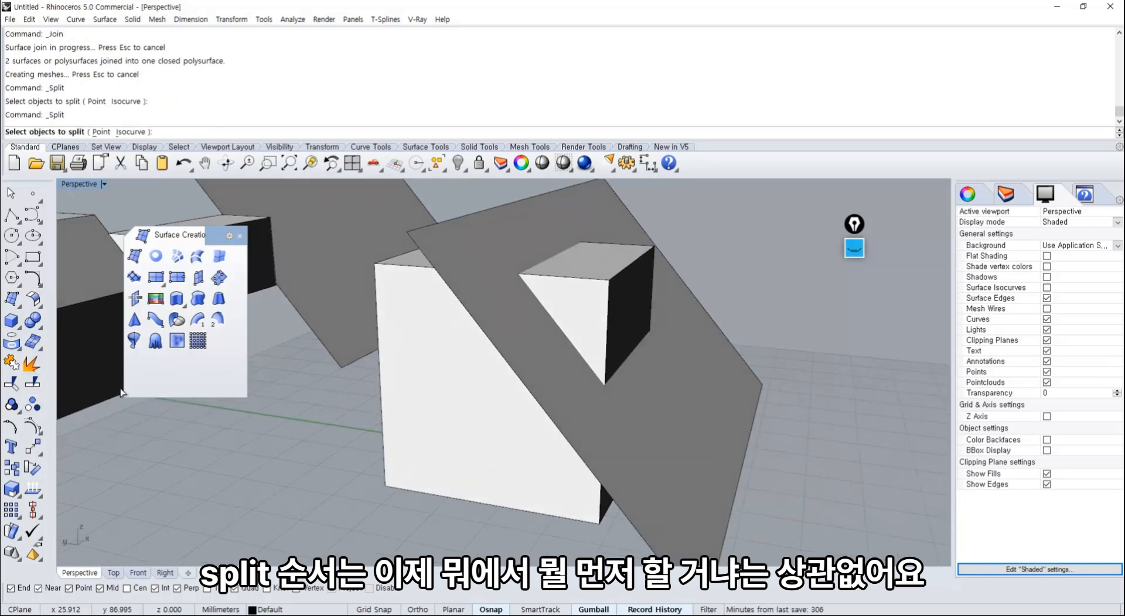
pyautogui.click(31, 383)
pyautogui.click(477, 448)
pyautogui.press('Return')
pyautogui.click(708, 481)
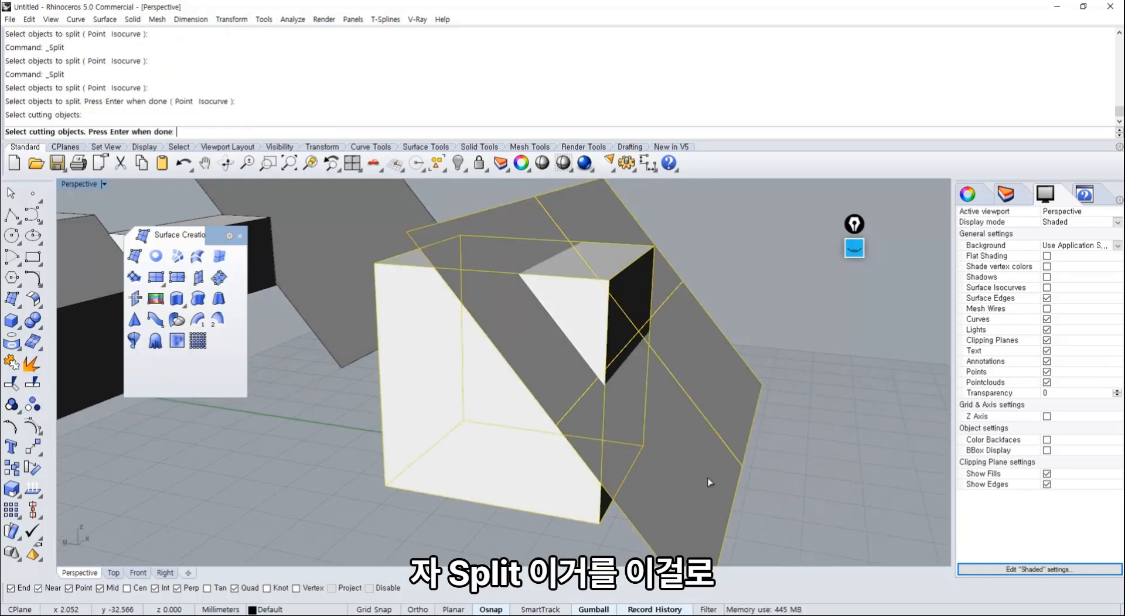
pyautogui.press('Return')
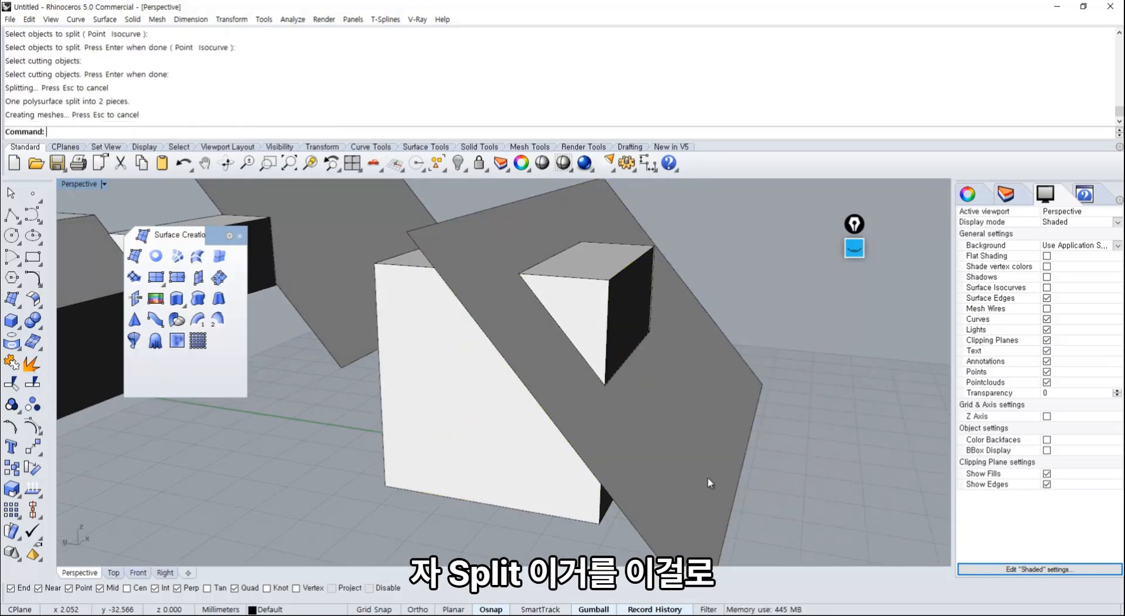
# Step: Split the original tilted plane using the main box body as the cutting object
pyautogui.click(40, 385)
pyautogui.click(579, 442)
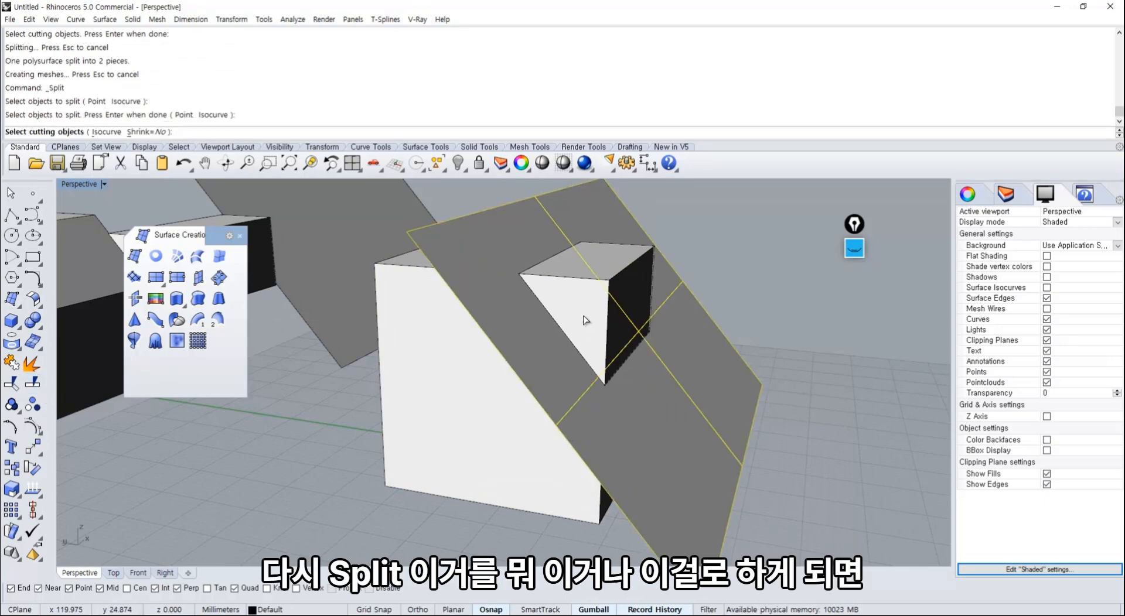
pyautogui.click(484, 394)
pyautogui.press('Return')
# Step: Move the original's cut-off corner piece and the outer plane with its opening away from the box body
pyautogui.moveTo(521, 400); pyautogui.dragTo(574, 410, button='right')
pyautogui.click(574, 409)
pyautogui.moveTo(575, 409); pyautogui.dragTo(687, 395)
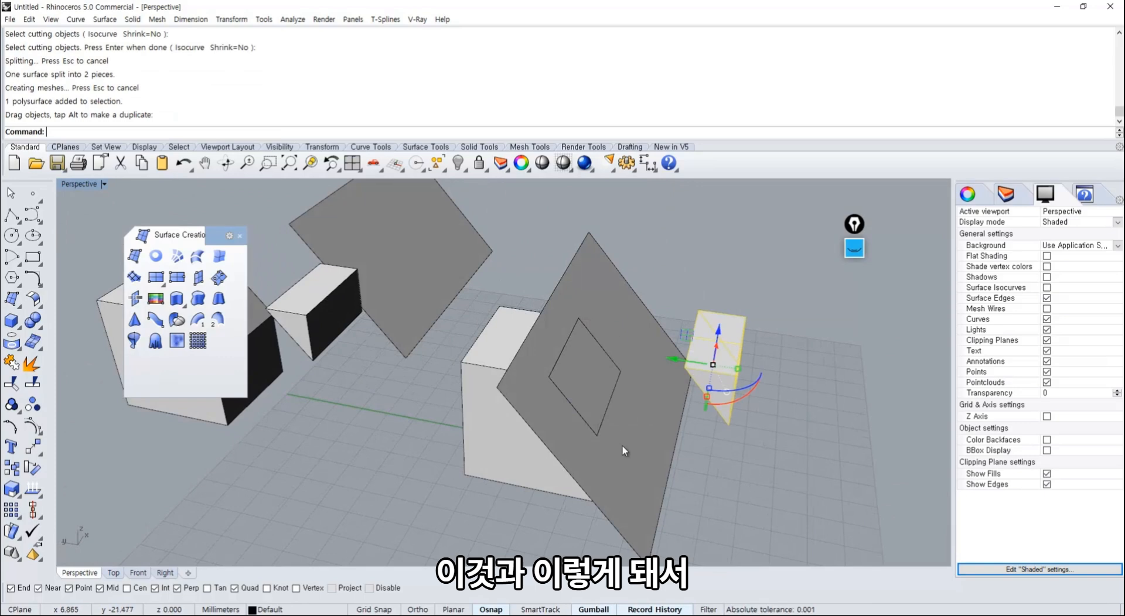
pyautogui.moveTo(622, 445); pyautogui.dragTo(668, 375)
# Step: Join the fitted cap surface to the original cut box body as one closed polysurface
pyautogui.click(571, 385)
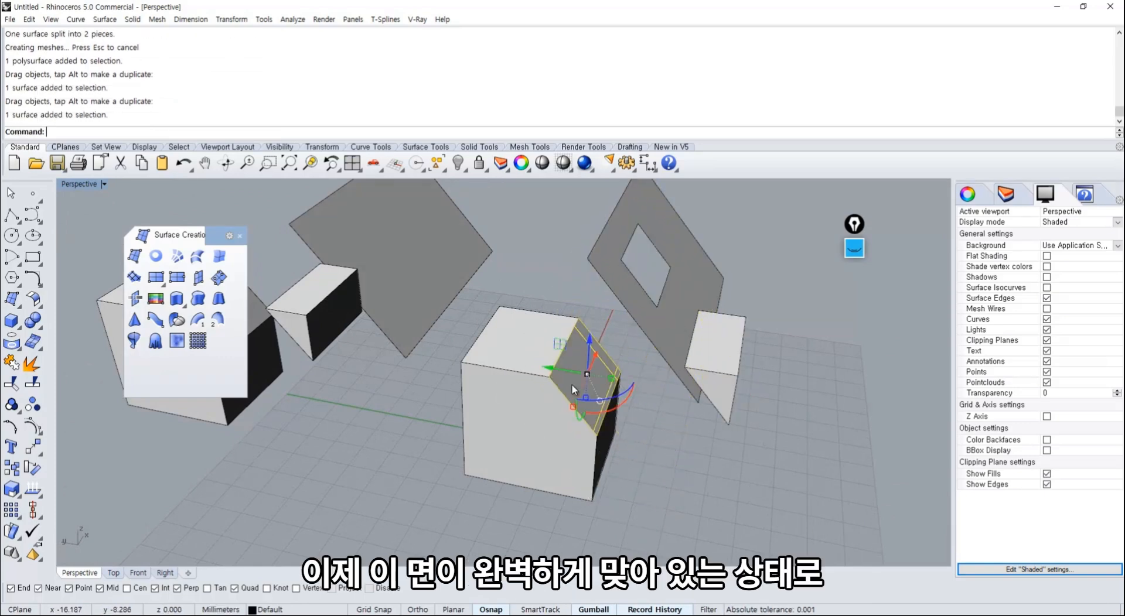
pyautogui.click(526, 416)
pyautogui.click(568, 388)
pyautogui.click(568, 431)
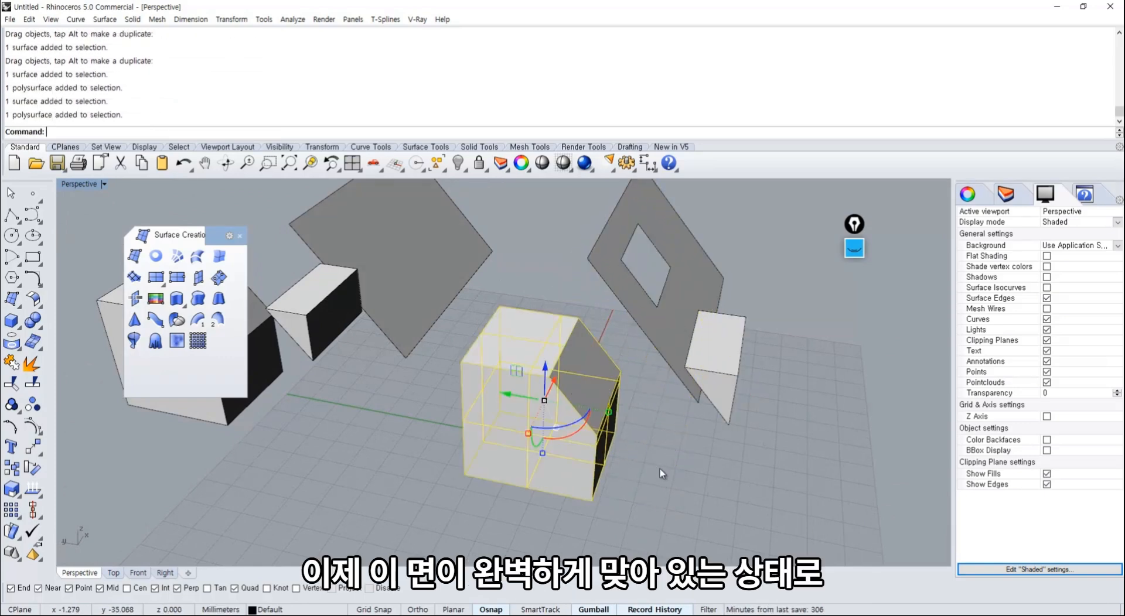
pyautogui.moveTo(660, 469); pyautogui.dragTo(614, 492, button='right')
pyautogui.click(563, 522)
pyautogui.click(535, 433)
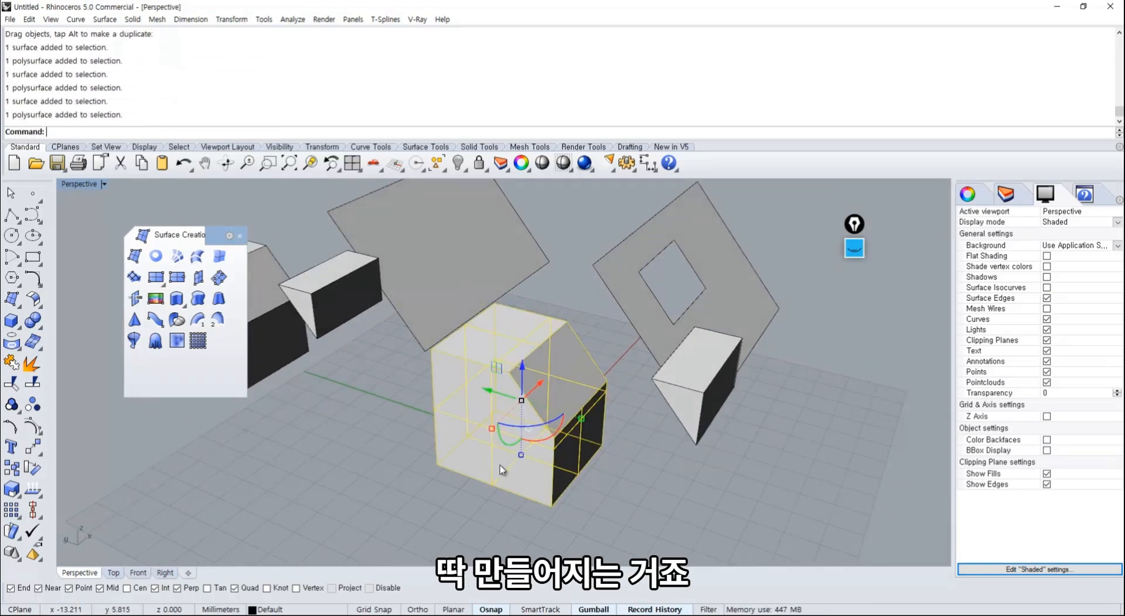
pyautogui.moveTo(573, 541); pyautogui.dragTo(459, 376)
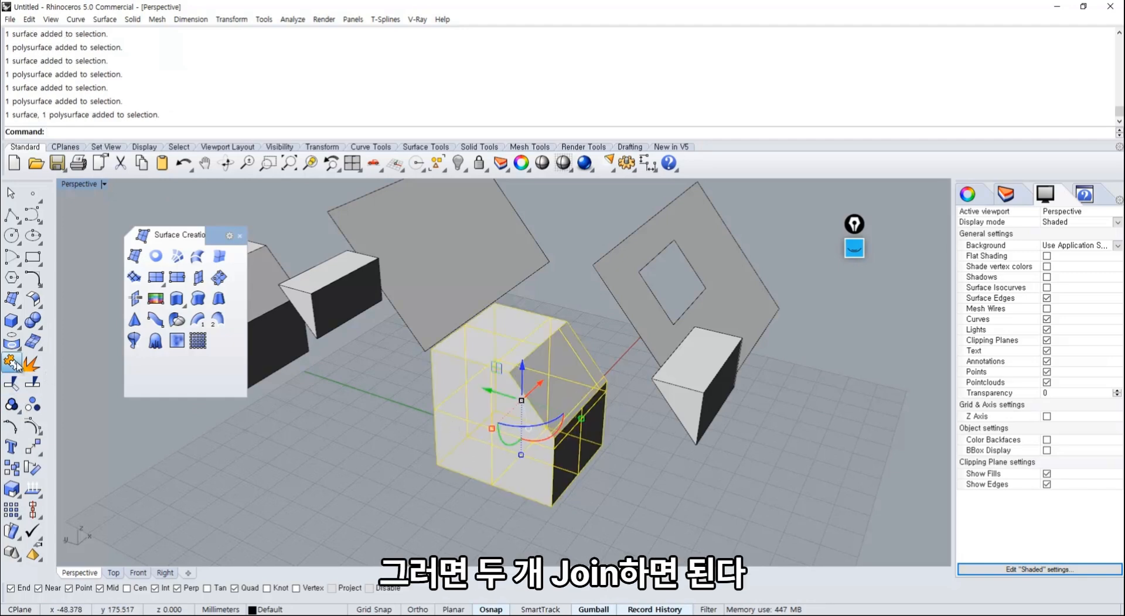
pyautogui.click(13, 363)
pyautogui.moveTo(415, 474); pyautogui.dragTo(293, 459, button='right')
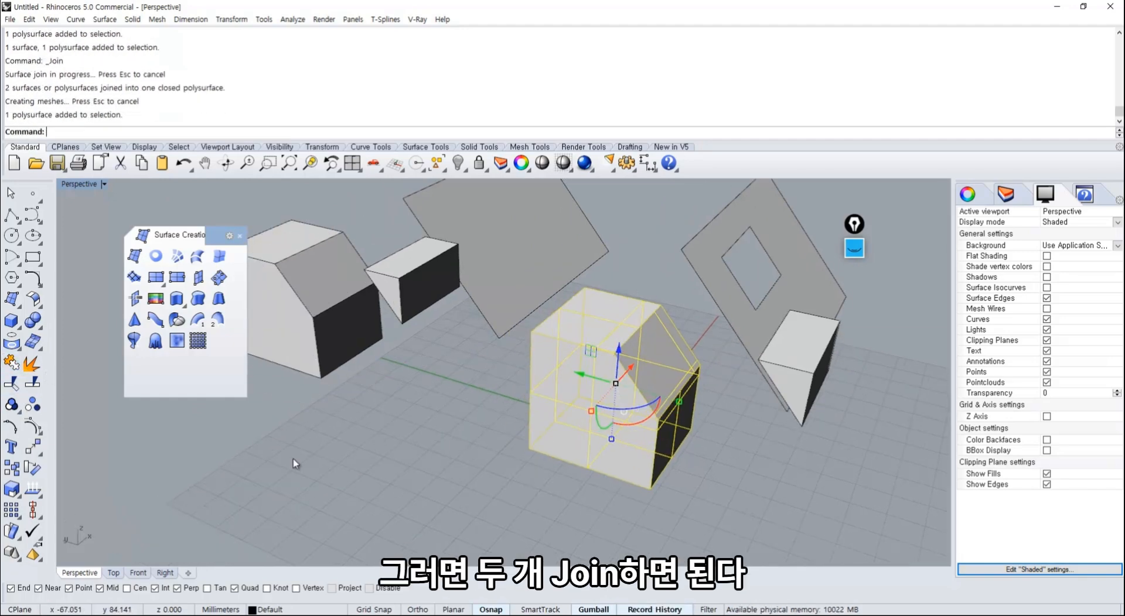
# Step: Create a new solid box on the empty ground in front of the joined bodies
pyautogui.click(11, 320)
pyautogui.moveTo(527, 405); pyautogui.dragTo(328, 473, button='right')
pyautogui.click(304, 489)
pyautogui.click(485, 485)
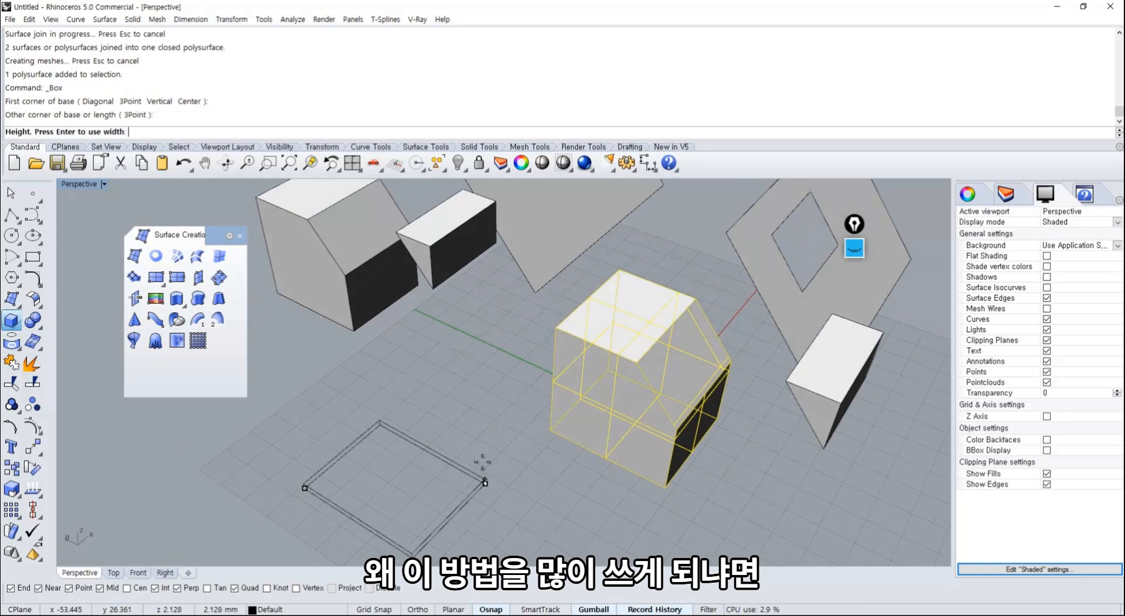
pyautogui.click(485, 383)
pyautogui.keyDown('shift'); pyautogui.moveTo(434, 429); pyautogui.dragTo(444, 454, button='right'); pyautogui.keyUp('shift')
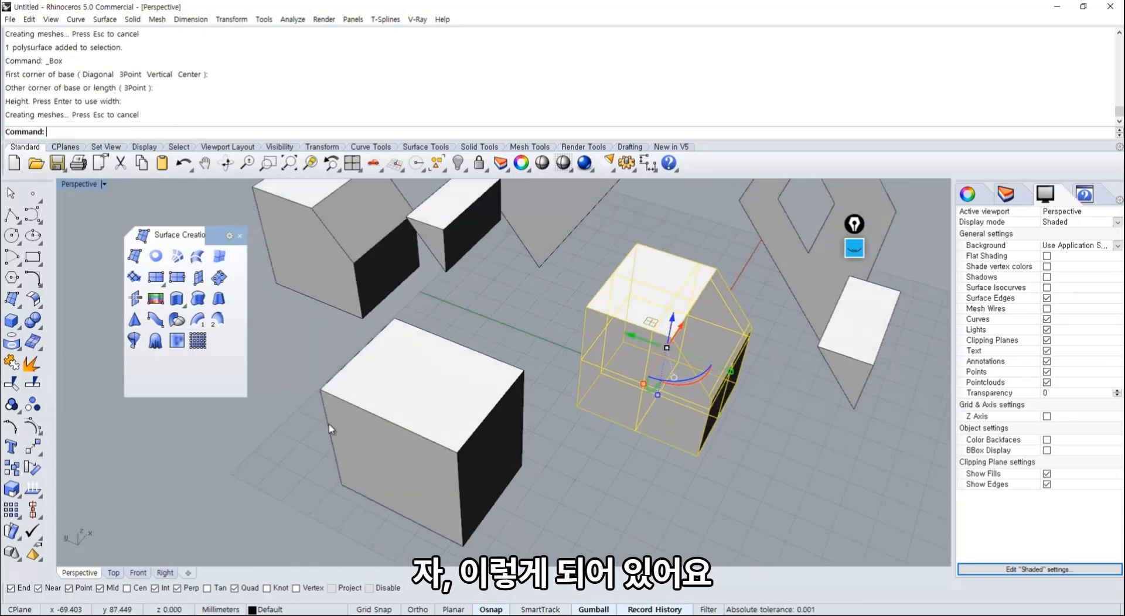
pyautogui.keyDown('shift'); pyautogui.moveTo(328, 424); pyautogui.dragTo(295, 455, button='right'); pyautogui.keyUp('shift')
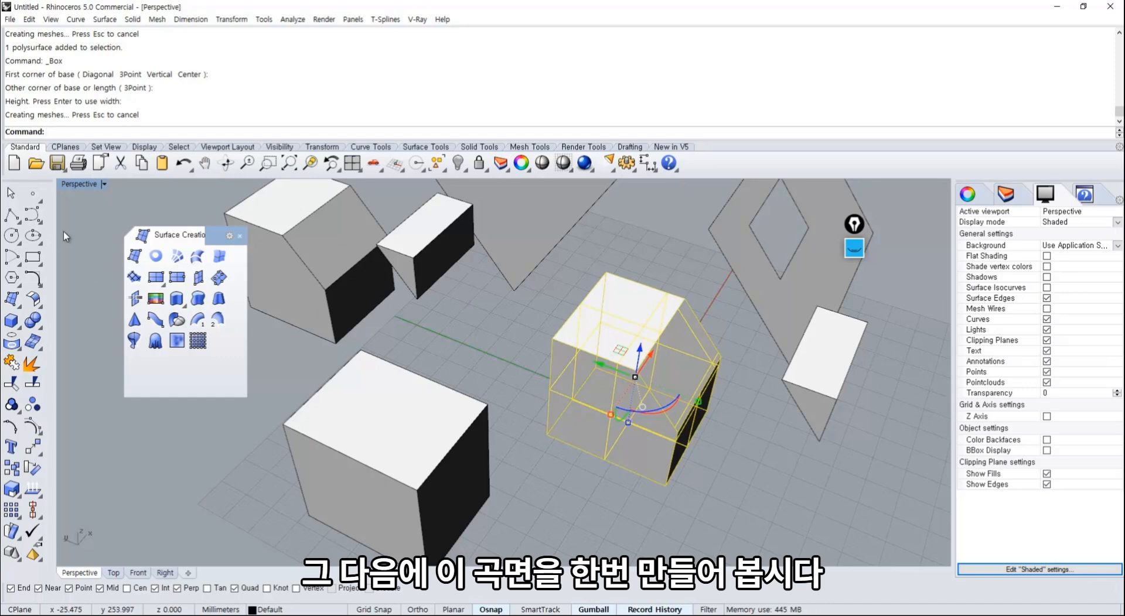
# Step: Draw a winding degree-3 control point curve with eight points beside the new box
pyautogui.click(12, 215)
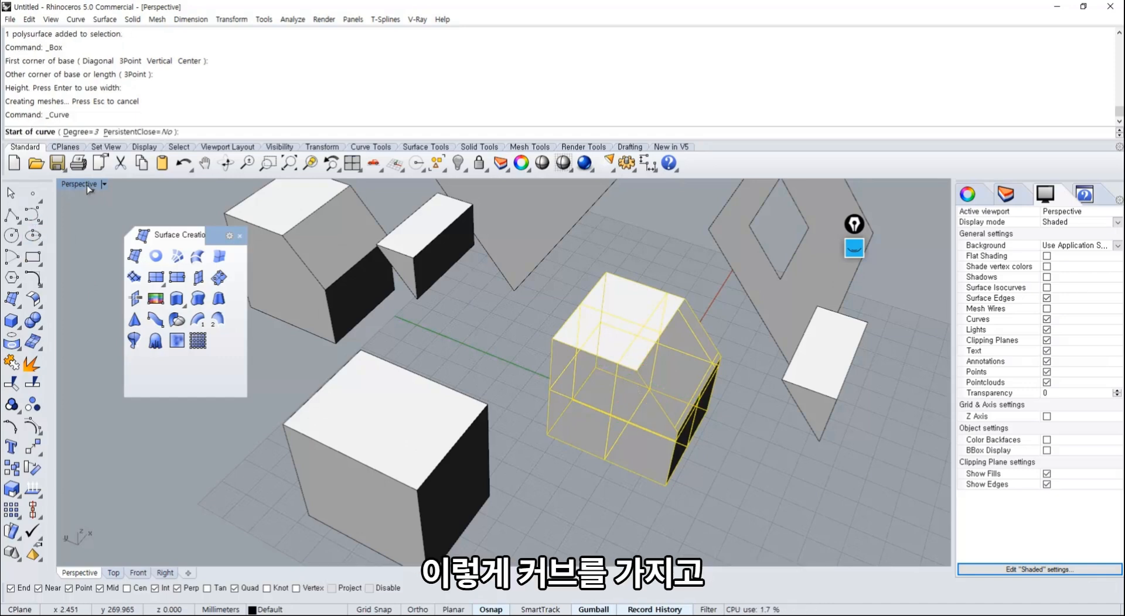
pyautogui.moveTo(364, 410); pyautogui.dragTo(431, 375, button='right')
pyautogui.click(463, 321)
pyautogui.click(403, 339)
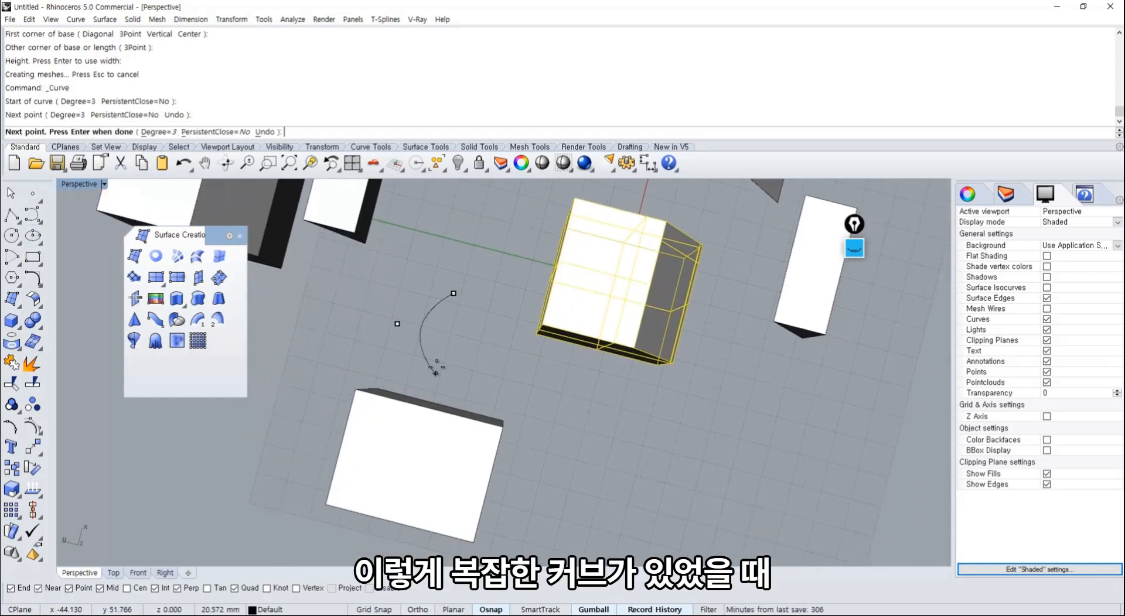
pyautogui.click(439, 348)
pyautogui.click(486, 354)
pyautogui.click(547, 380)
pyautogui.click(515, 392)
pyautogui.click(450, 377)
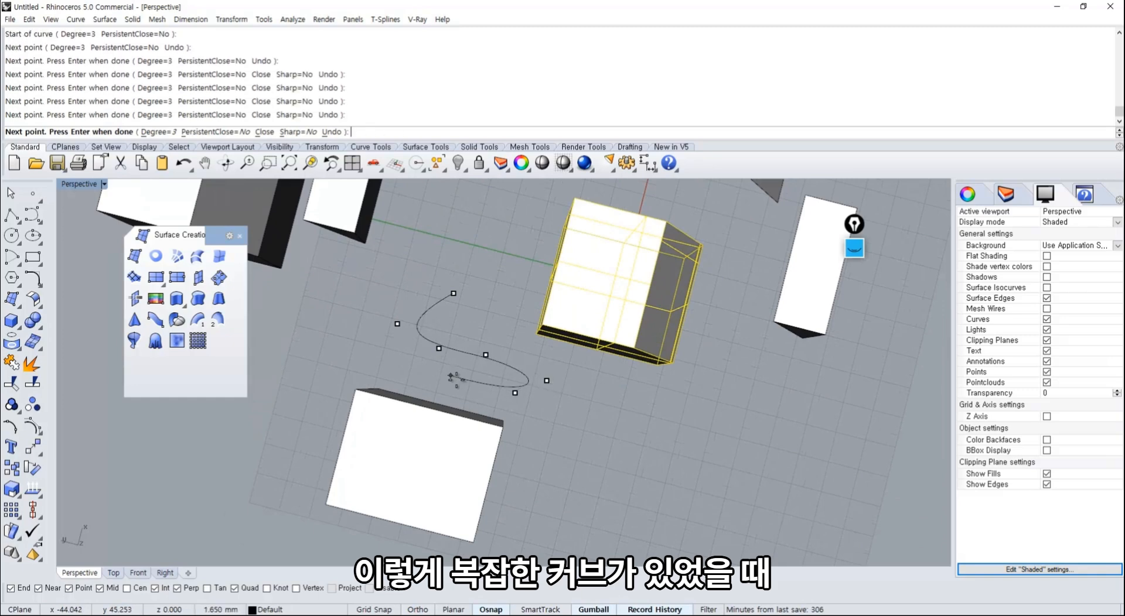
pyautogui.click(544, 433)
pyautogui.press('Return')
pyautogui.moveTo(526, 497); pyautogui.dragTo(456, 413, button='right')
# Step: In the Top view, adjust the winding curve's orientation and move it across the new box, returning to the Perspective view
pyautogui.doubleClick(80, 184)
pyautogui.doubleClick(69, 184)
pyautogui.moveTo(421, 267); pyautogui.dragTo(530, 338, button='right')
pyautogui.moveTo(410, 408); pyautogui.dragTo(392, 407)
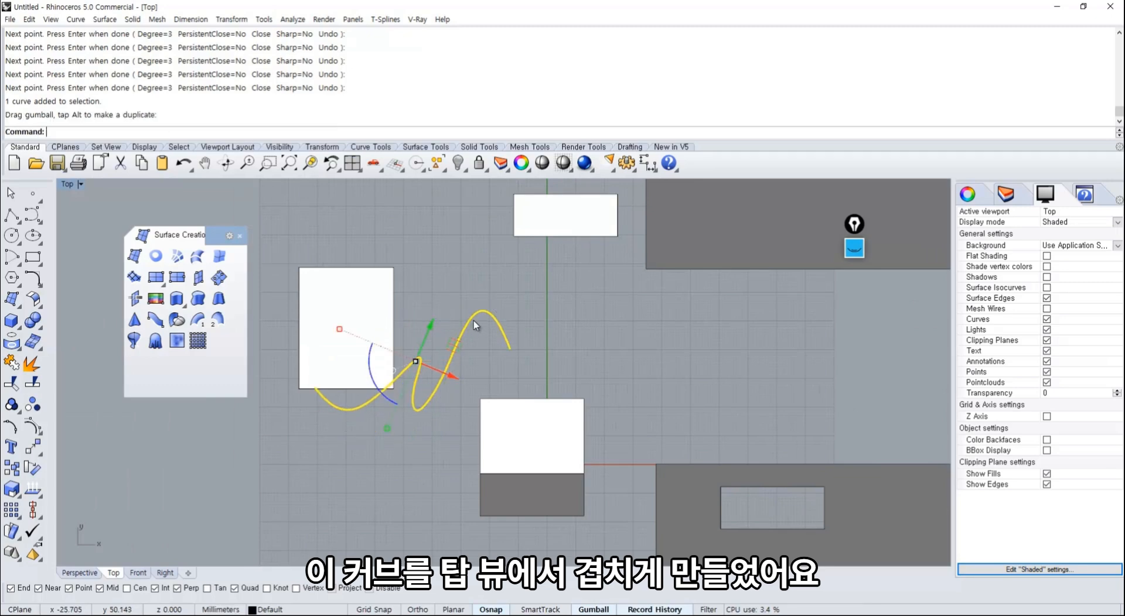
pyautogui.moveTo(473, 321); pyautogui.dragTo(384, 286)
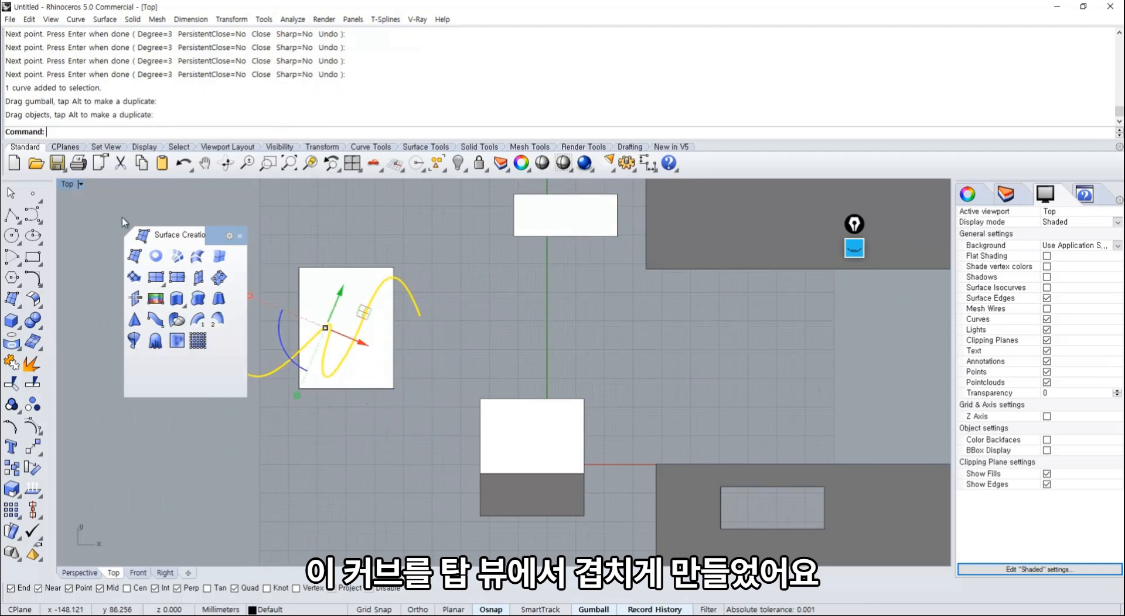
pyautogui.doubleClick(61, 184)
pyautogui.doubleClick(526, 185)
pyautogui.keyDown('shift'); pyautogui.moveTo(451, 308); pyautogui.dragTo(522, 411, button='right'); pyautogui.keyUp('shift')
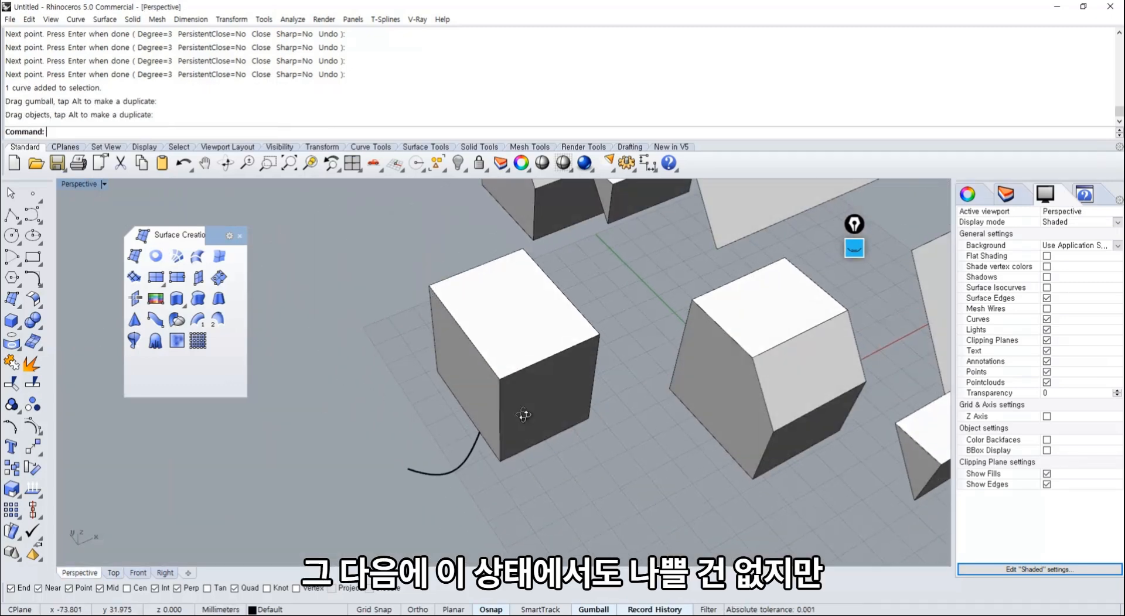
# Step: Raise the winding curve vertically until it floats above the new box's top face
pyautogui.moveTo(452, 504); pyautogui.dragTo(415, 448)
pyautogui.moveTo(493, 390); pyautogui.dragTo(460, 363, button='right')
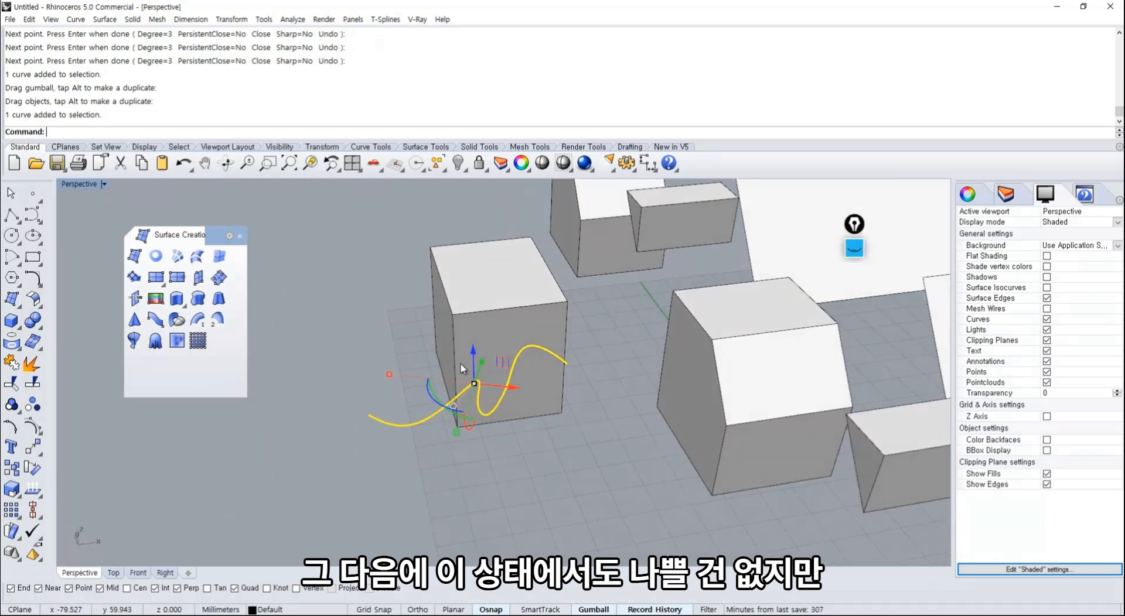
pyautogui.moveTo(471, 348); pyautogui.dragTo(469, 338)
pyautogui.moveTo(455, 211); pyautogui.dragTo(454, 209)
pyautogui.click(397, 321)
pyautogui.moveTo(398, 324); pyautogui.dragTo(469, 445, button='right')
# Step: Split the new box using the winding curve as the cutting object
pyautogui.click(40, 387)
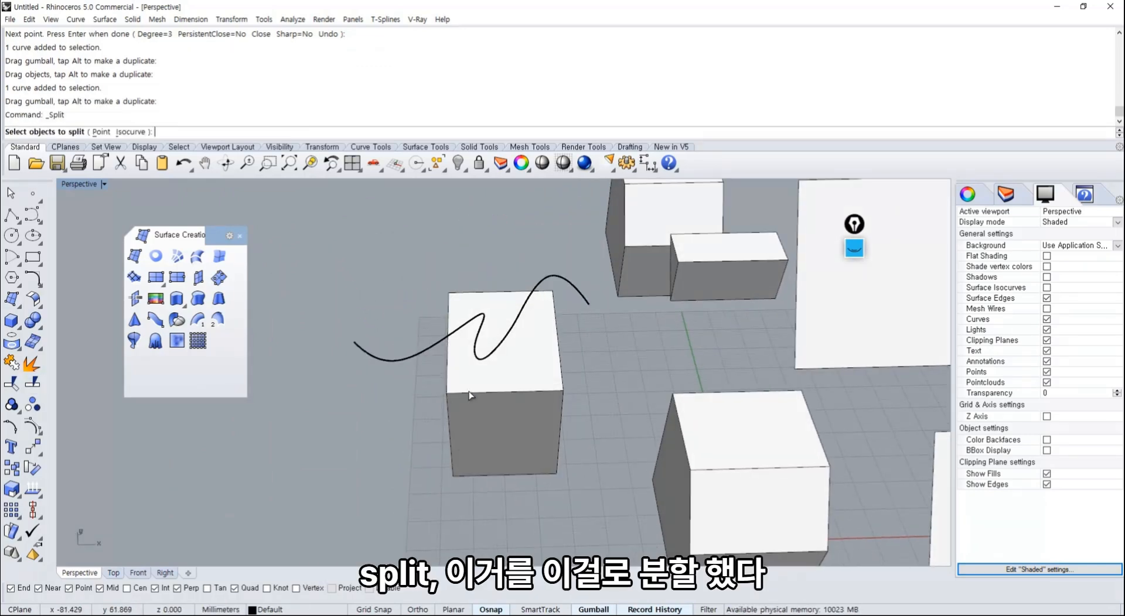
pyautogui.click(463, 410)
pyautogui.press('Return')
pyautogui.click(420, 350)
pyautogui.press('Return')
pyautogui.moveTo(513, 469); pyautogui.dragTo(482, 485, button='right')
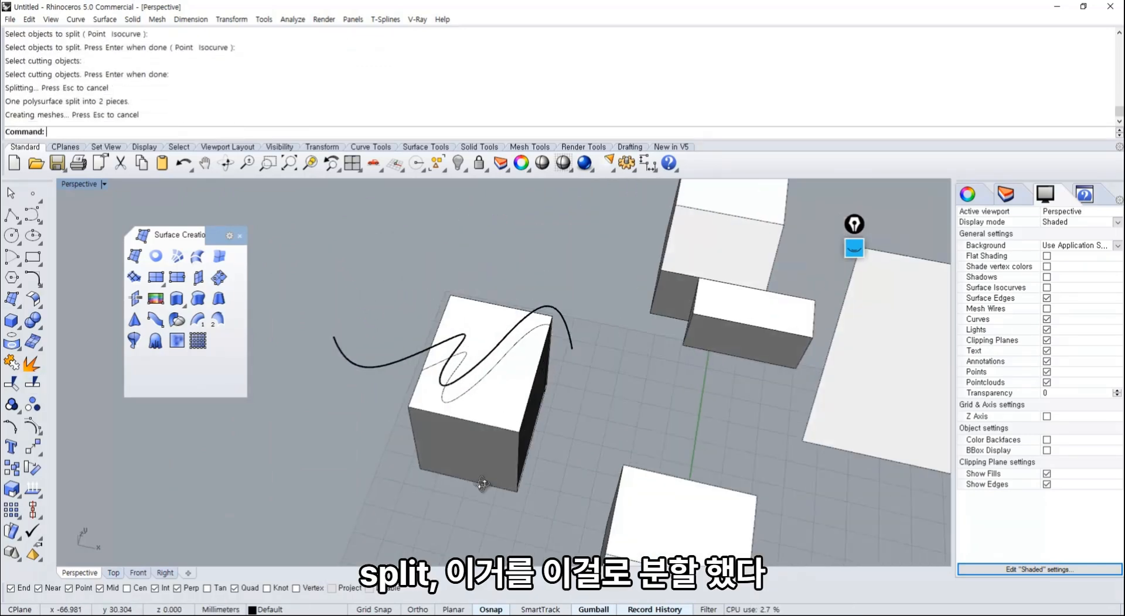
# Step: Move the rear split piece away from the front piece and examine its open cut side
pyautogui.moveTo(485, 330); pyautogui.dragTo(529, 272)
pyautogui.click(568, 280)
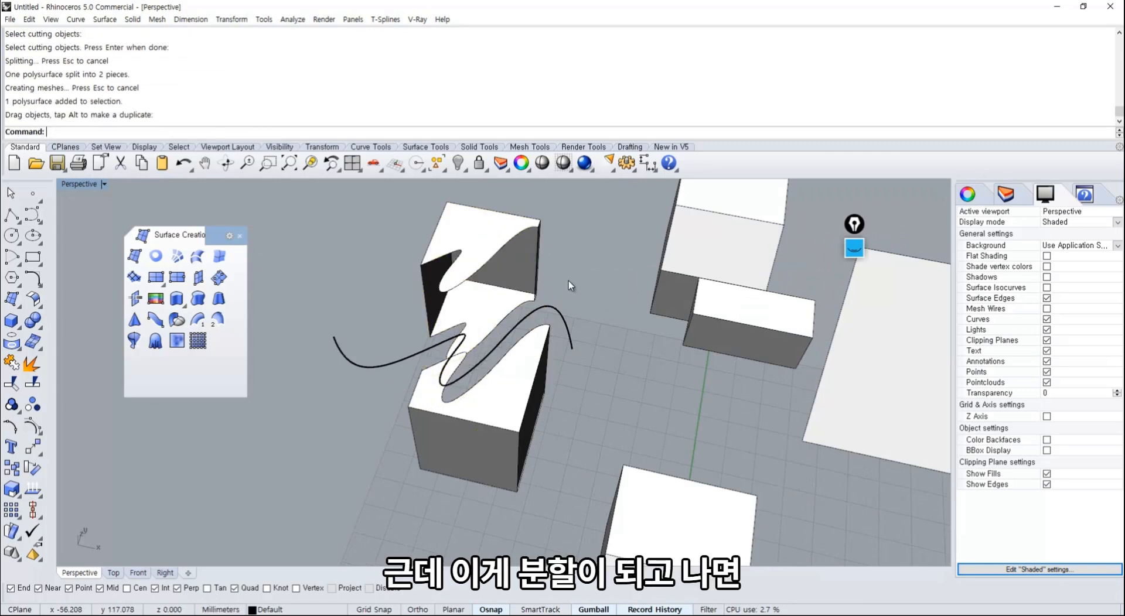
pyautogui.moveTo(568, 280); pyautogui.dragTo(426, 259, button='right')
pyautogui.scroll(7, 497, 266)
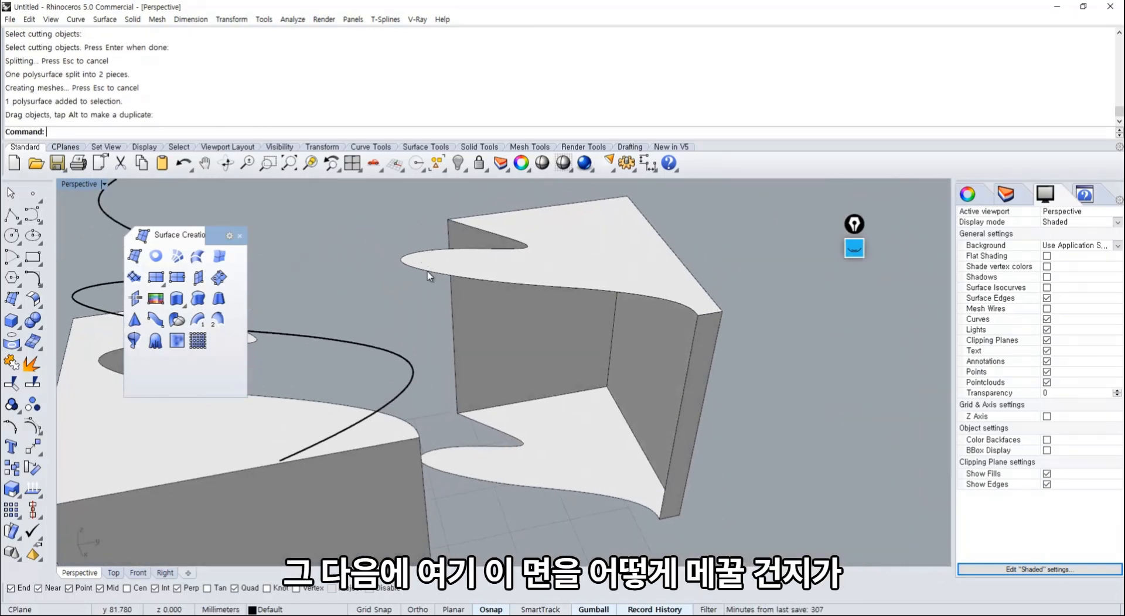
pyautogui.moveTo(518, 267); pyautogui.dragTo(560, 304, button='right')
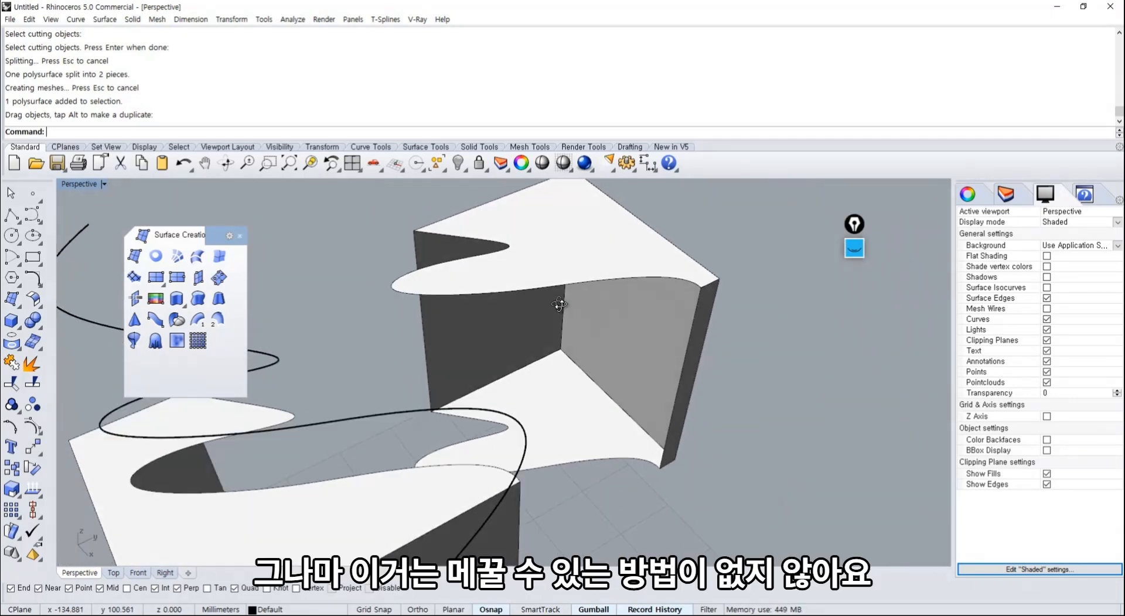
# Step: Loft a surface between the upper and lower curved edges of the separated piece to close its open side
pyautogui.click(203, 262)
pyautogui.click(690, 286)
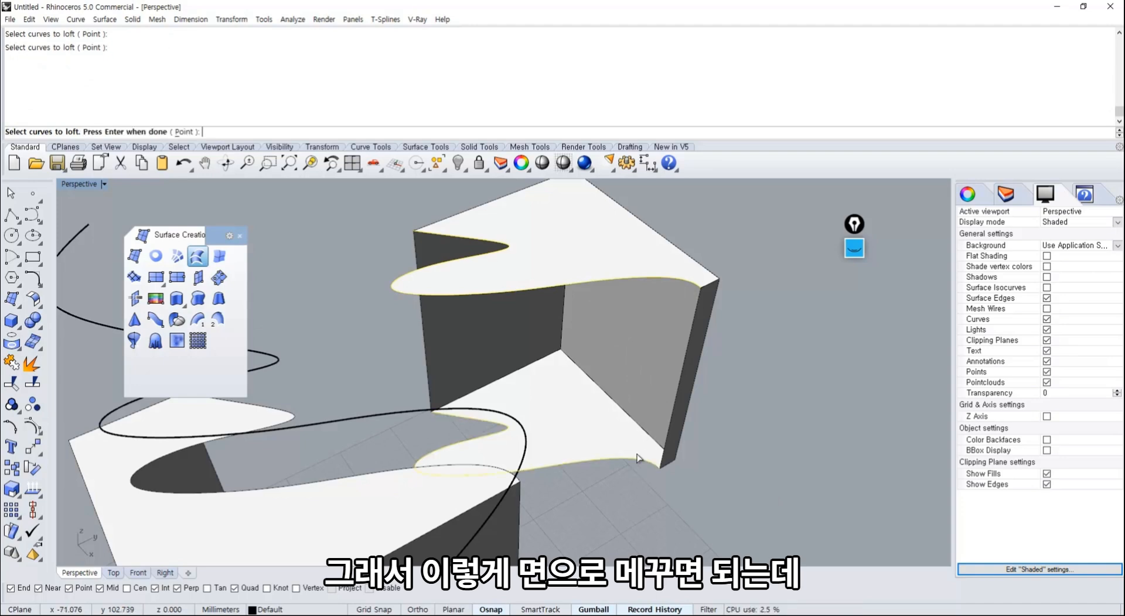
pyautogui.press('Return')
pyautogui.press('Return')
pyautogui.moveTo(611, 453); pyautogui.dragTo(576, 389, button='right')
# Step: Undo the loft, the piece's move and the split to restore the uncut box
pyautogui.hotkey('ctrl', 'z')
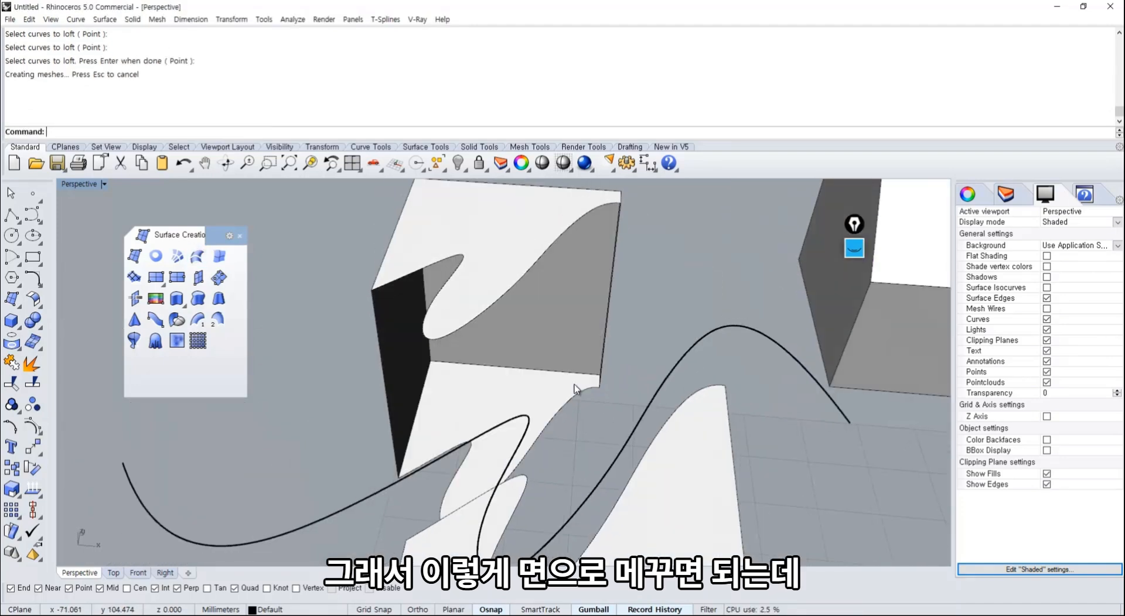
pyautogui.hotkey('ctrl', 'z')
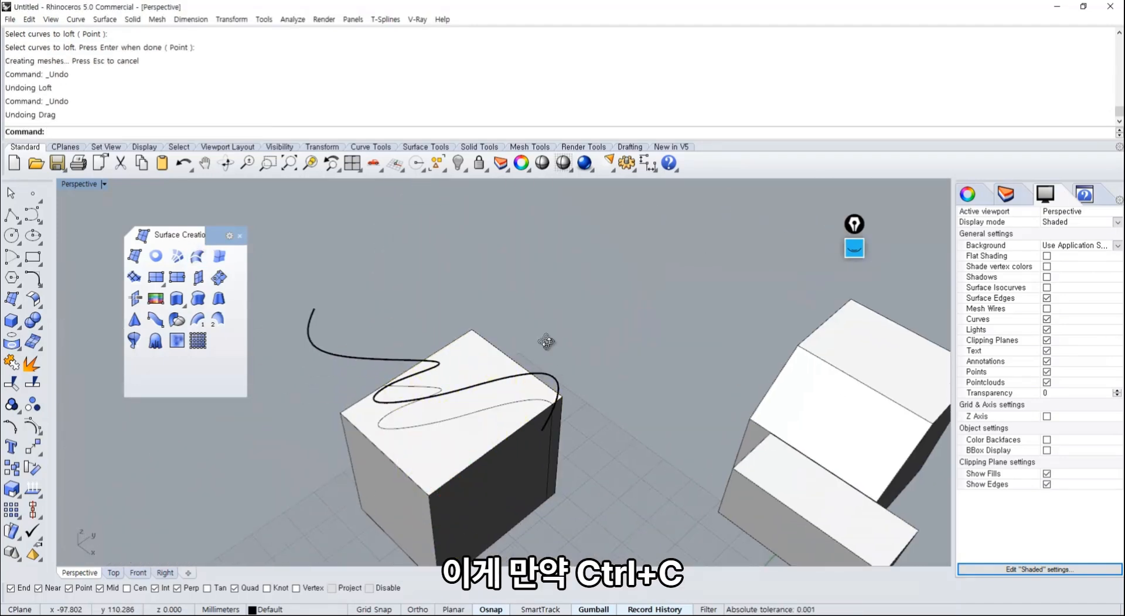
pyautogui.click(463, 385)
pyautogui.hotkey('ctrl', 'z')
# Step: Raise the winding curve higher above the box and copy it to the clipboard
pyautogui.keyDown('shift'); pyautogui.moveTo(464, 385); pyautogui.dragTo(501, 397, button='right'); pyautogui.keyUp('shift')
pyautogui.click(449, 341)
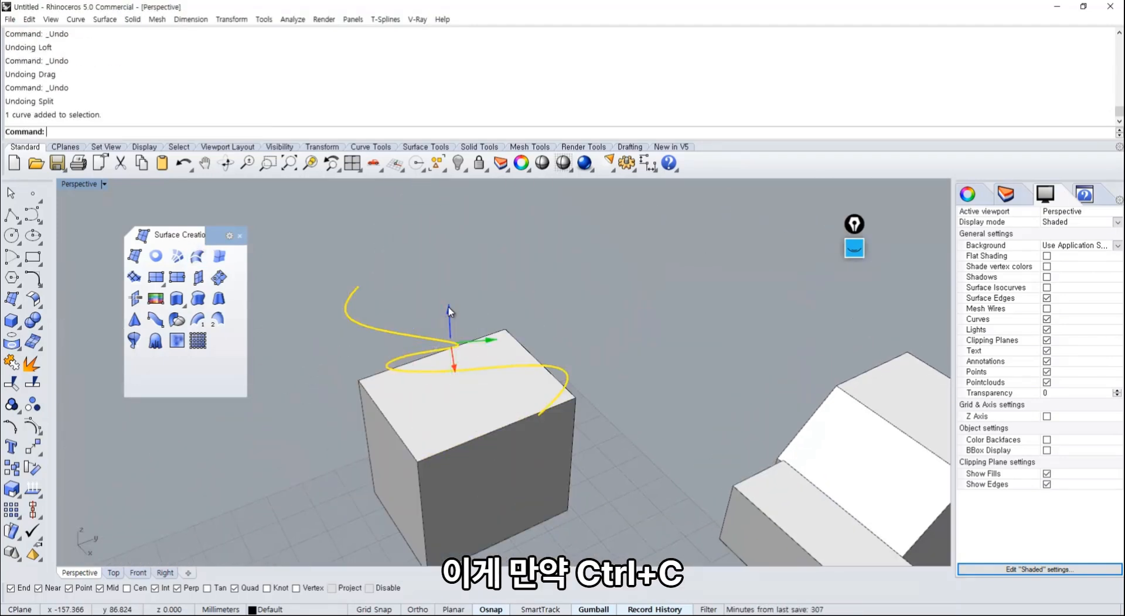
pyautogui.moveTo(449, 308); pyautogui.dragTo(447, 259)
pyautogui.hotkey('ctrl', 'c')
pyautogui.click(451, 307)
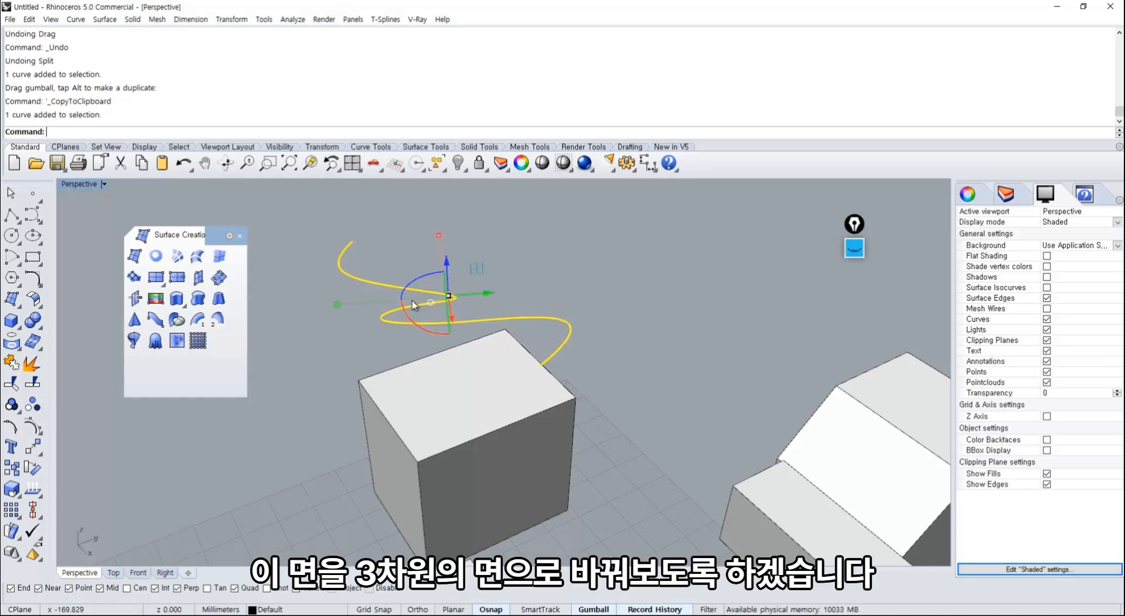
# Step: Extrude the winding curve straight down past the box's underside as an open surface with Solid=No
pyautogui.moveTo(413, 301)
pyautogui.mouseDown(button='right')
pyautogui.moveTo(391, 347)
pyautogui.moveTo(427, 307)
pyautogui.mouseUp(button='right')
pyautogui.scroll(3, 354, 349)
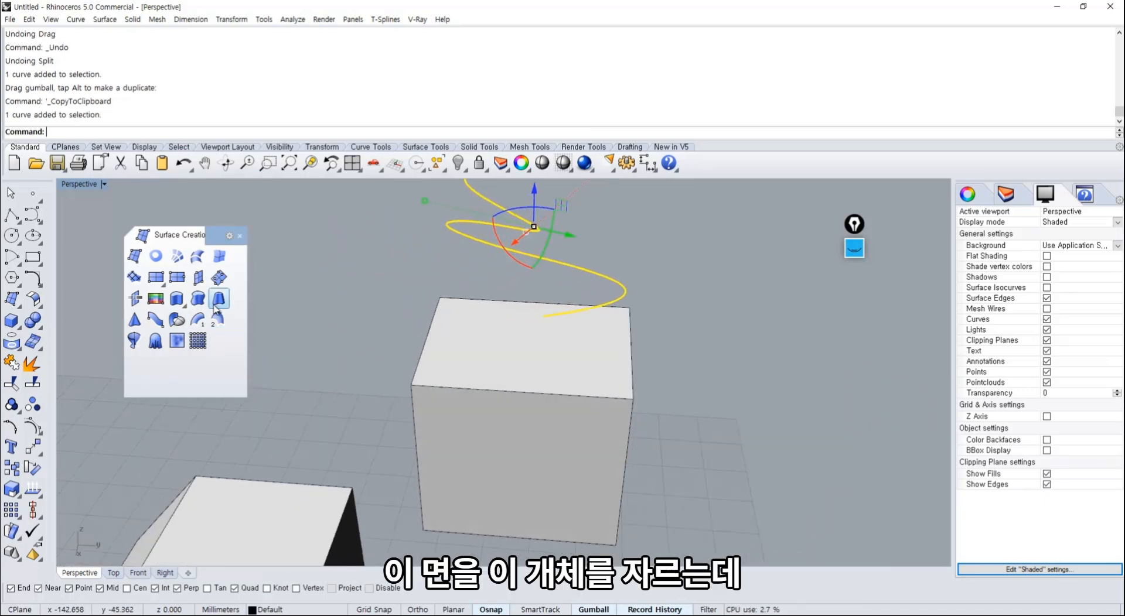
pyautogui.click(174, 301)
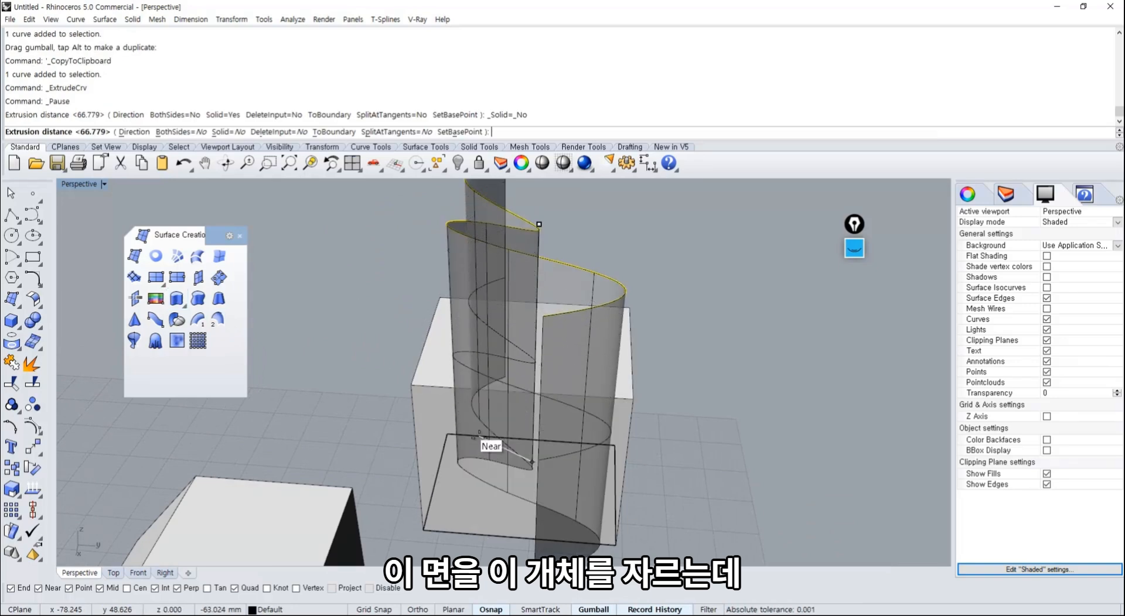
pyautogui.scroll(5, 546, 431)
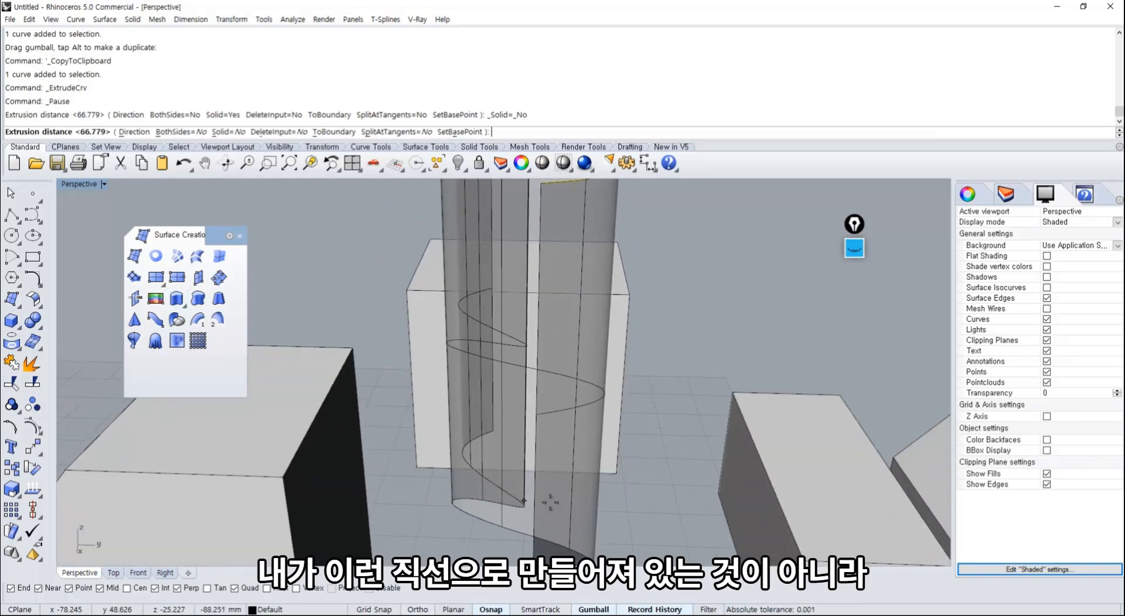
pyautogui.click(518, 467)
pyautogui.moveTo(518, 468)
pyautogui.mouseDown(button='right')
pyautogui.moveTo(491, 470)
pyautogui.moveTo(515, 466)
pyautogui.mouseUp(button='right')
pyautogui.click(445, 271)
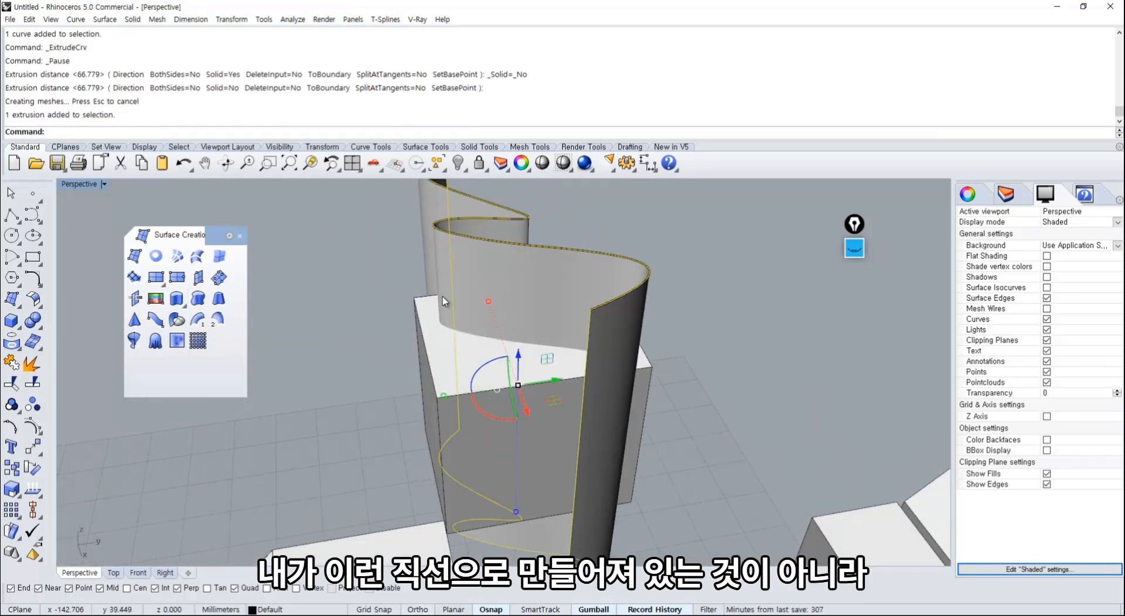
pyautogui.moveTo(442, 296); pyautogui.dragTo(422, 399, button='right')
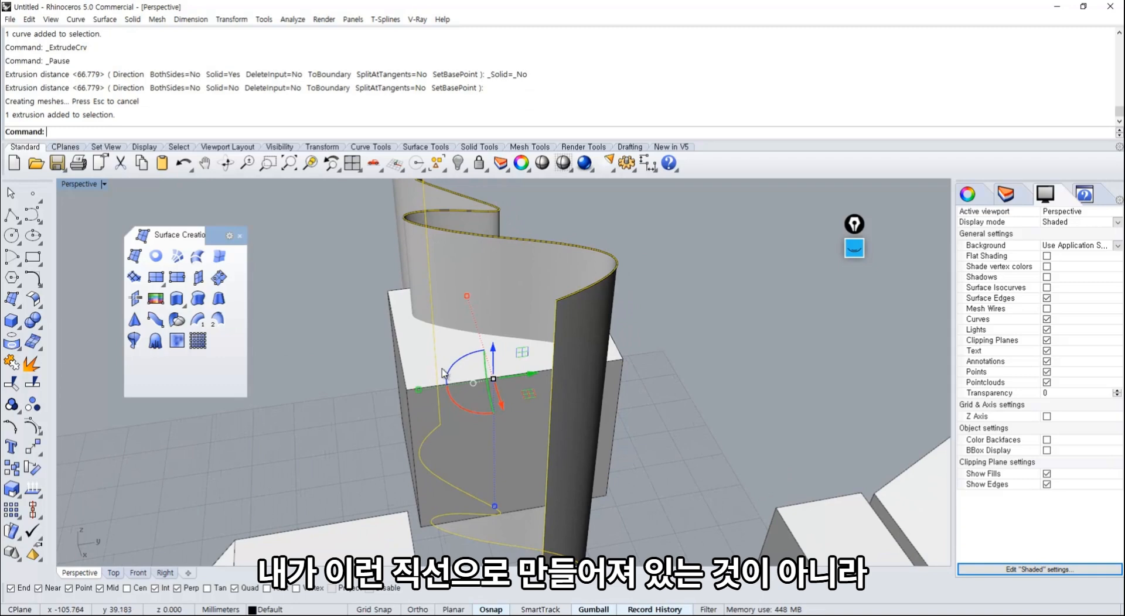
pyautogui.write('Rebuild')
pyautogui.press('Return')
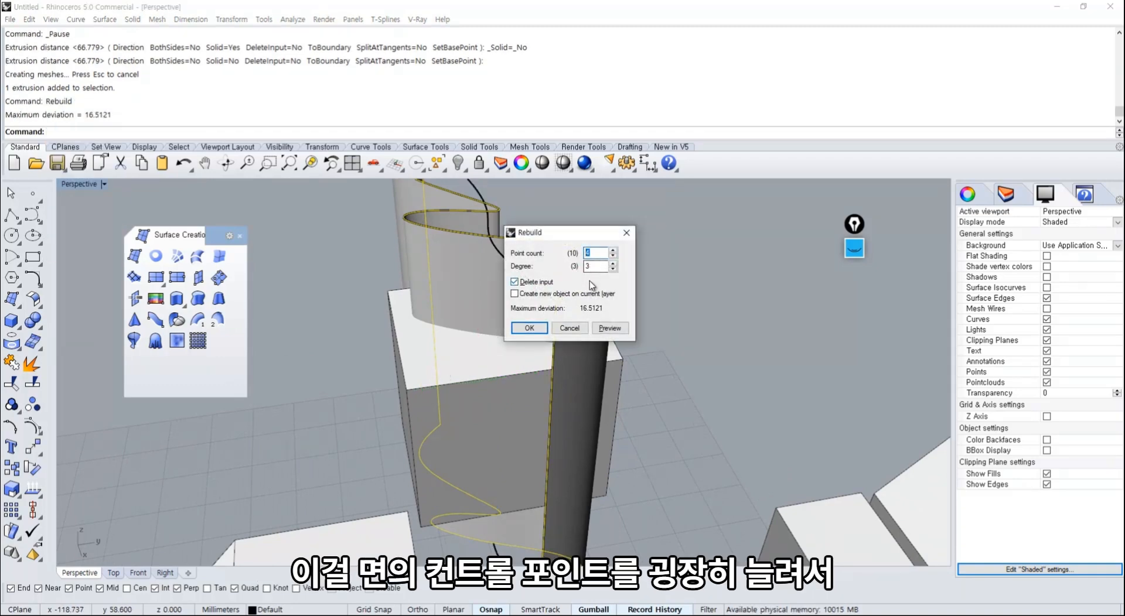
pyautogui.press('Return')
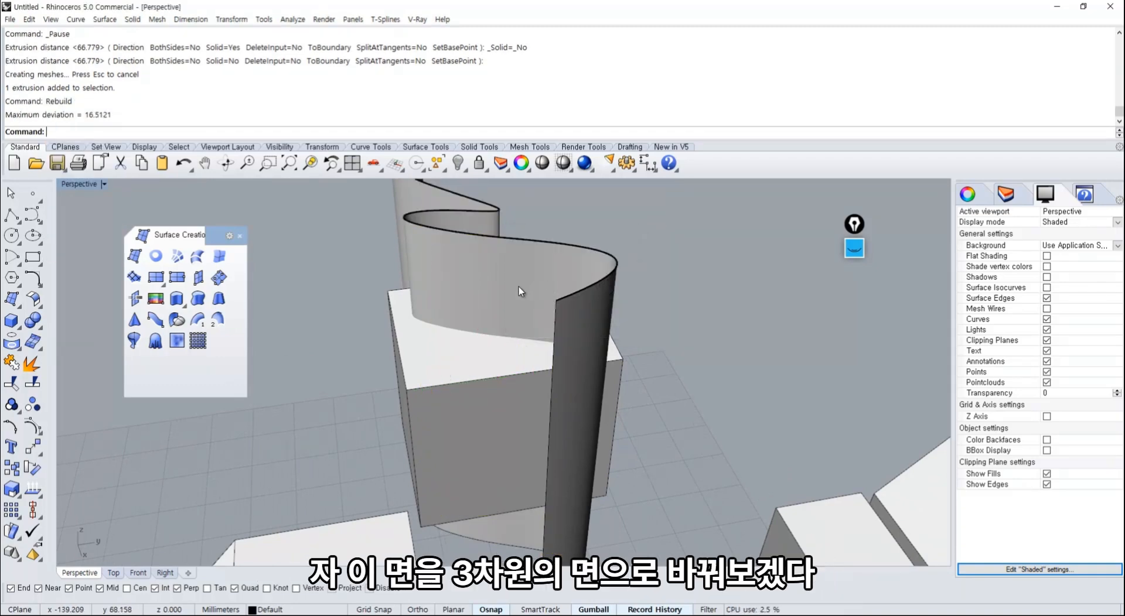
# Step: Explode the wavy extrusion into a plain surface and dismiss the history warning
pyautogui.click(519, 286)
pyautogui.middleClick(518, 287)
pyautogui.click(526, 218)
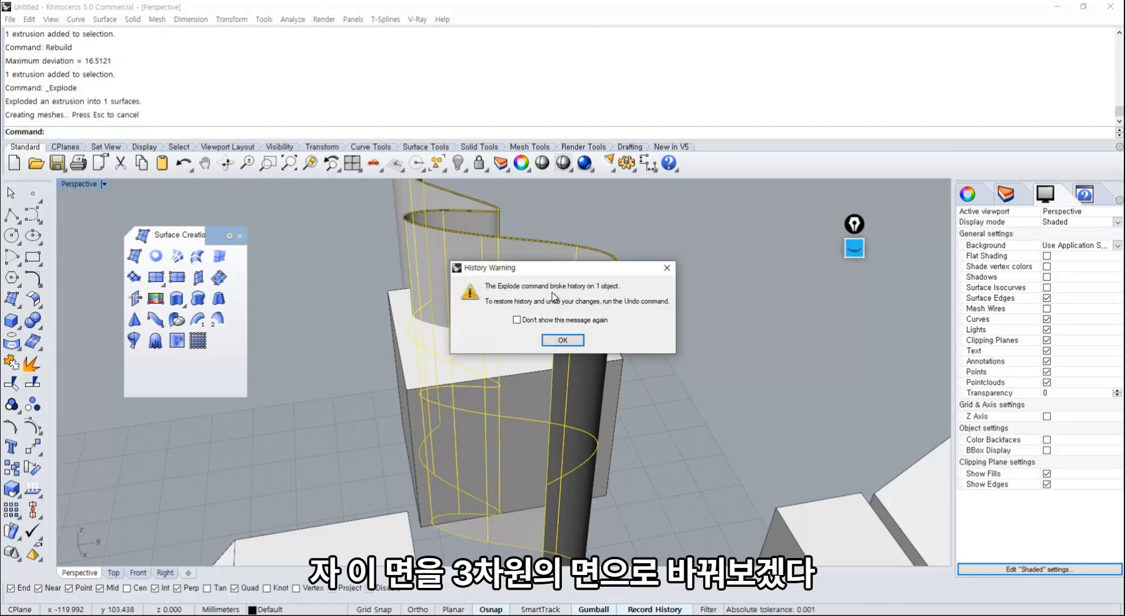
pyautogui.press('Return')
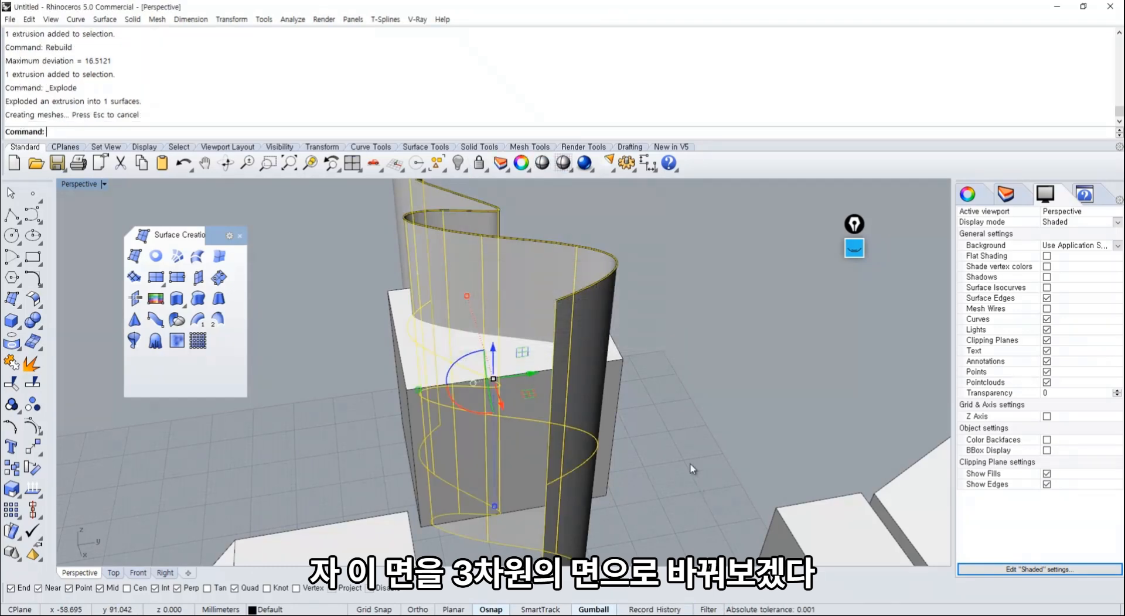
# Step: Rebuild the wavy extruded surface with 30 points in U and degree 3 in both directions
pyautogui.click(690, 464)
pyautogui.click(529, 293)
pyautogui.rightClick(507, 307)
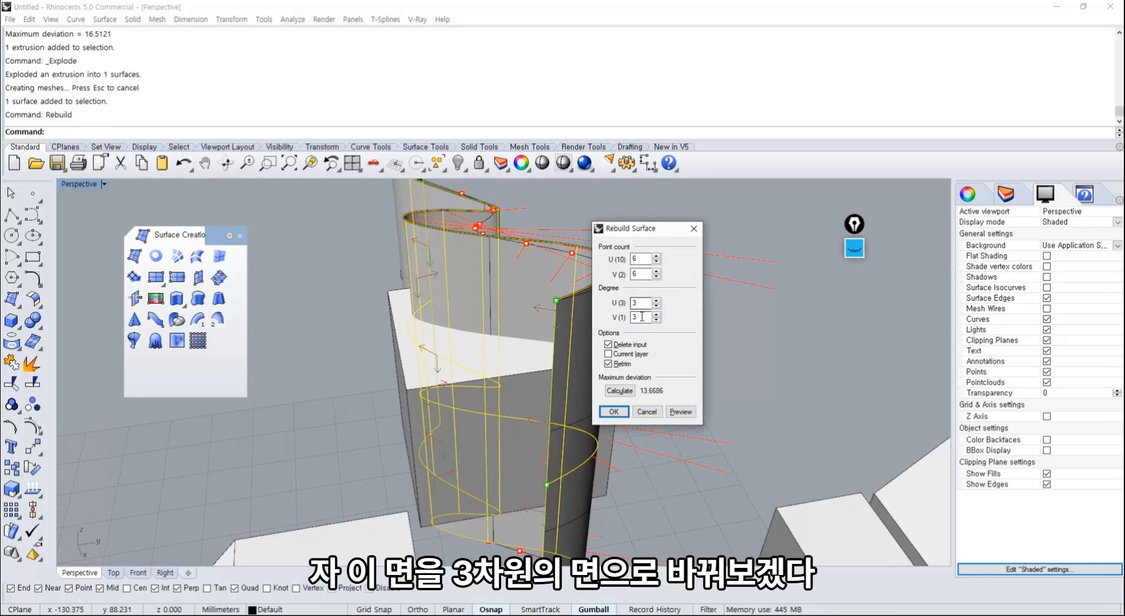
pyautogui.moveTo(641, 257); pyautogui.dragTo(629, 252)
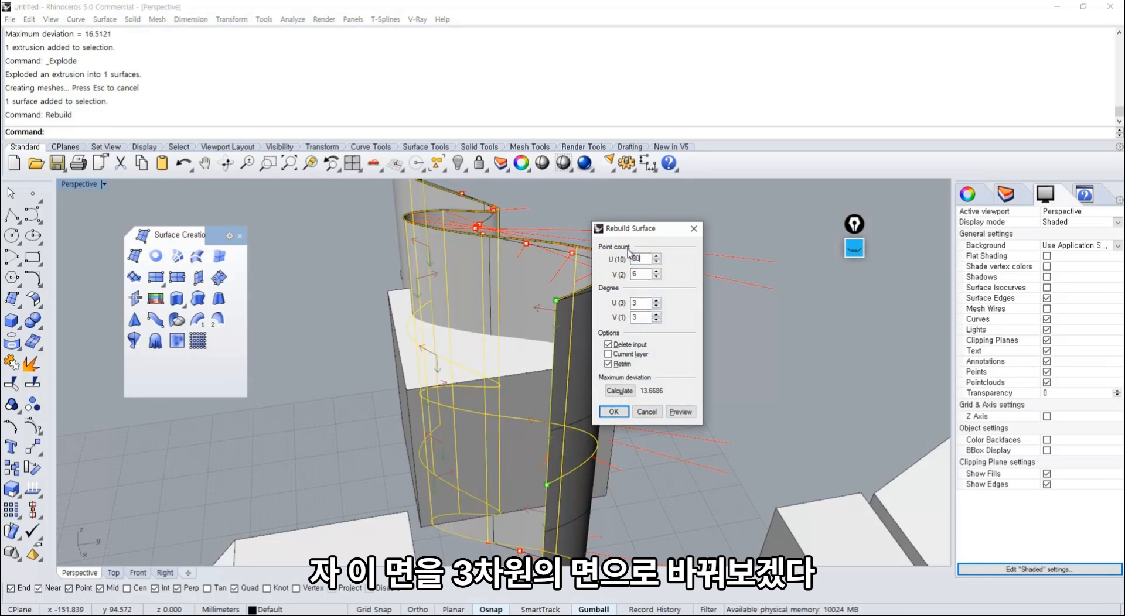
pyautogui.write('30')
pyautogui.press('Return')
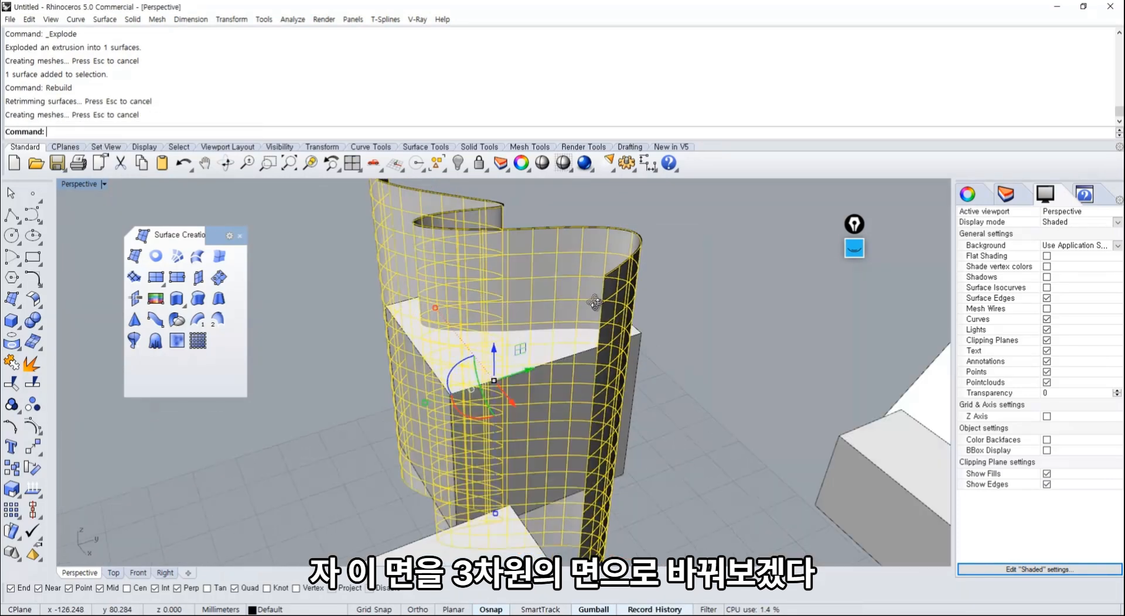
# Step: Turn on the rebuilt surface's control points and pull a patch of them near its middle outward from the surface
pyautogui.moveTo(594, 302); pyautogui.dragTo(586, 334, button='right')
pyautogui.middleClick(547, 351)
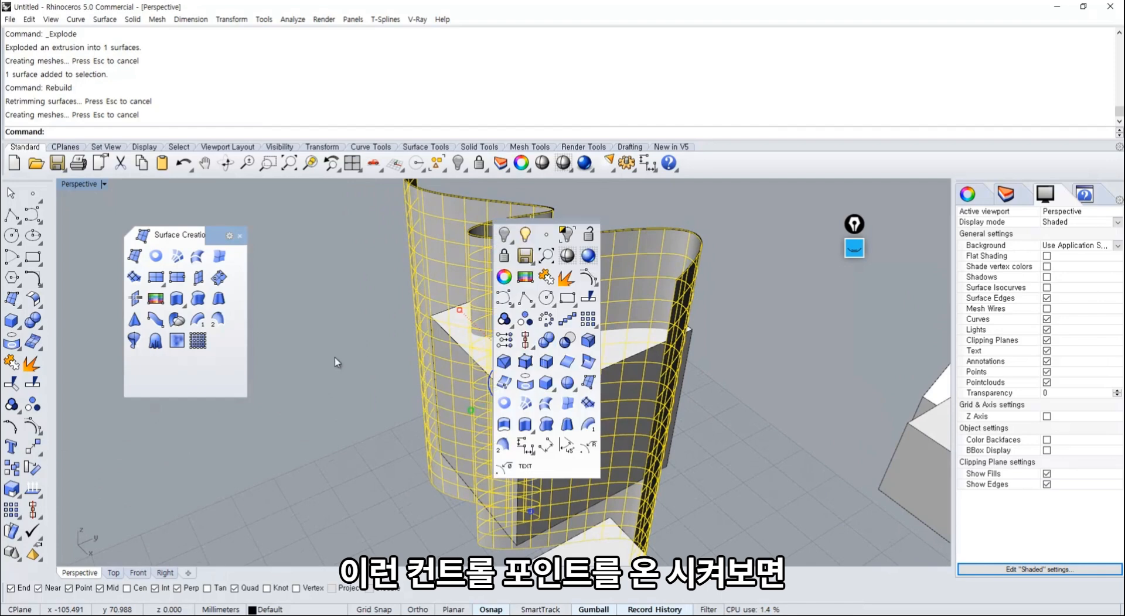
pyautogui.press('F10')
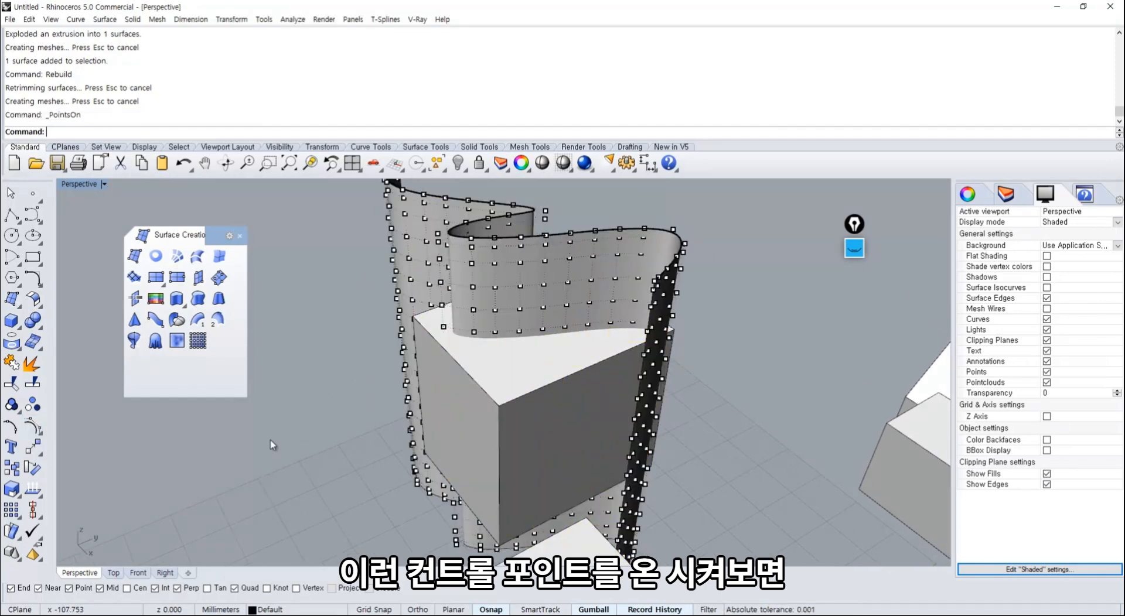
pyautogui.moveTo(272, 440); pyautogui.dragTo(387, 387, button='right')
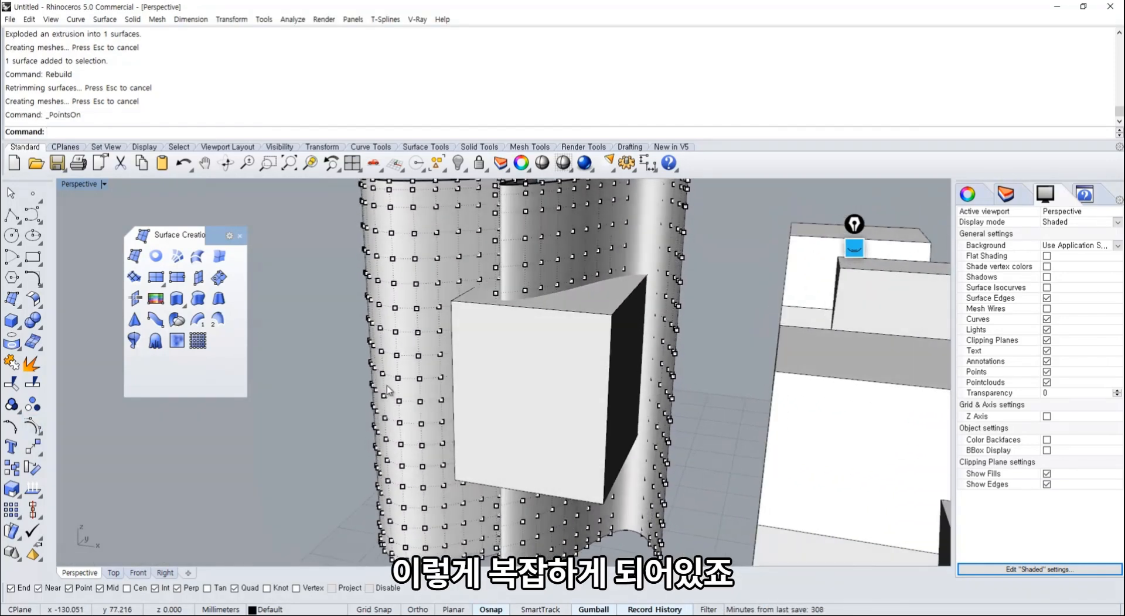
pyautogui.moveTo(423, 342); pyautogui.dragTo(592, 458)
pyautogui.moveTo(592, 458); pyautogui.dragTo(498, 483, button='right')
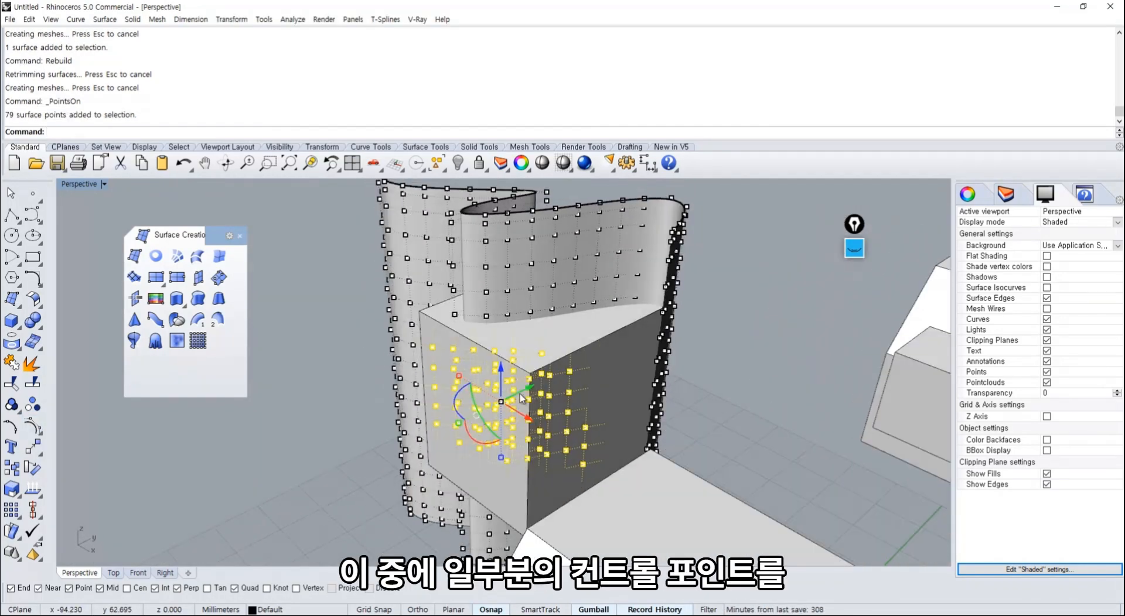
pyautogui.moveTo(520, 394); pyautogui.dragTo(499, 430)
pyautogui.scroll(-5, 503, 418)
pyautogui.moveTo(502, 417); pyautogui.dragTo(483, 381, button='right')
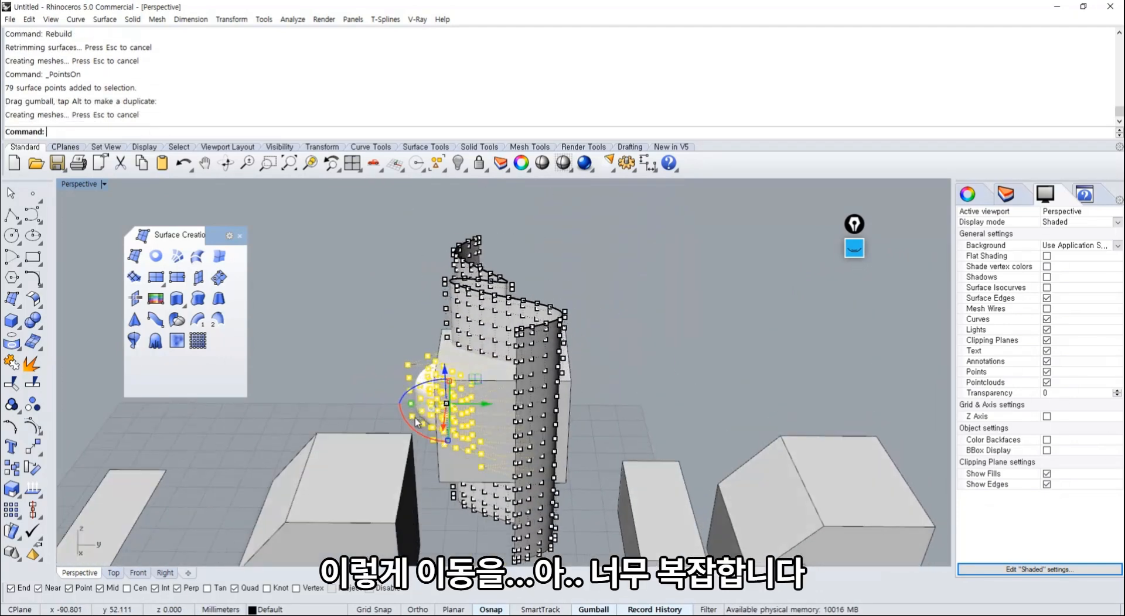
# Step: Delete the wavy surface and the winding curve above the box
pyautogui.press('Escape')
pyautogui.press('Escape')
pyautogui.click(504, 312)
pyautogui.press('Delete')
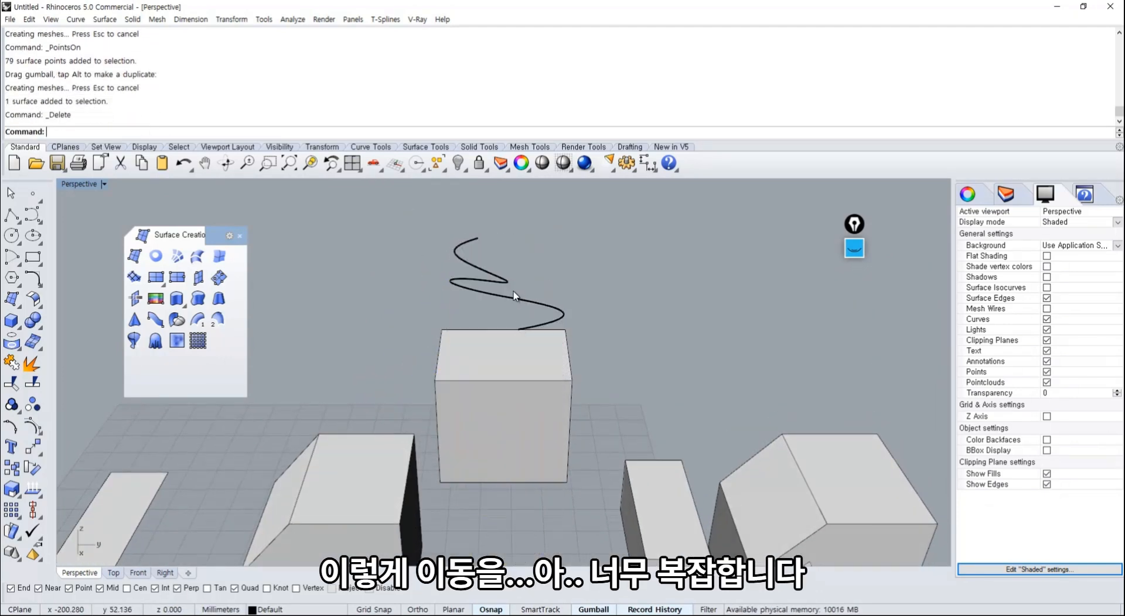
pyautogui.click(506, 306)
pyautogui.press('Delete')
# Step: Draw a degree-3 S-shaped curve with four control points on the ground beside the box
pyautogui.click(33, 215)
pyautogui.moveTo(353, 380); pyautogui.dragTo(371, 404, button='right')
pyautogui.click(354, 342)
pyautogui.click(291, 447)
pyautogui.click(420, 429)
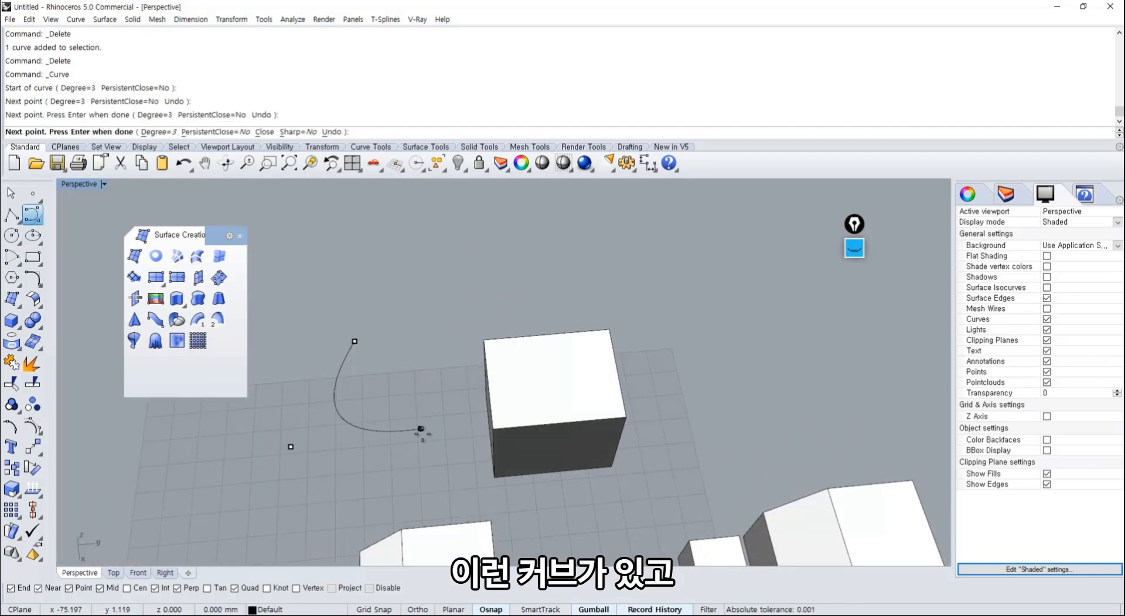
pyautogui.click(362, 505)
pyautogui.press('Return')
pyautogui.click(358, 443)
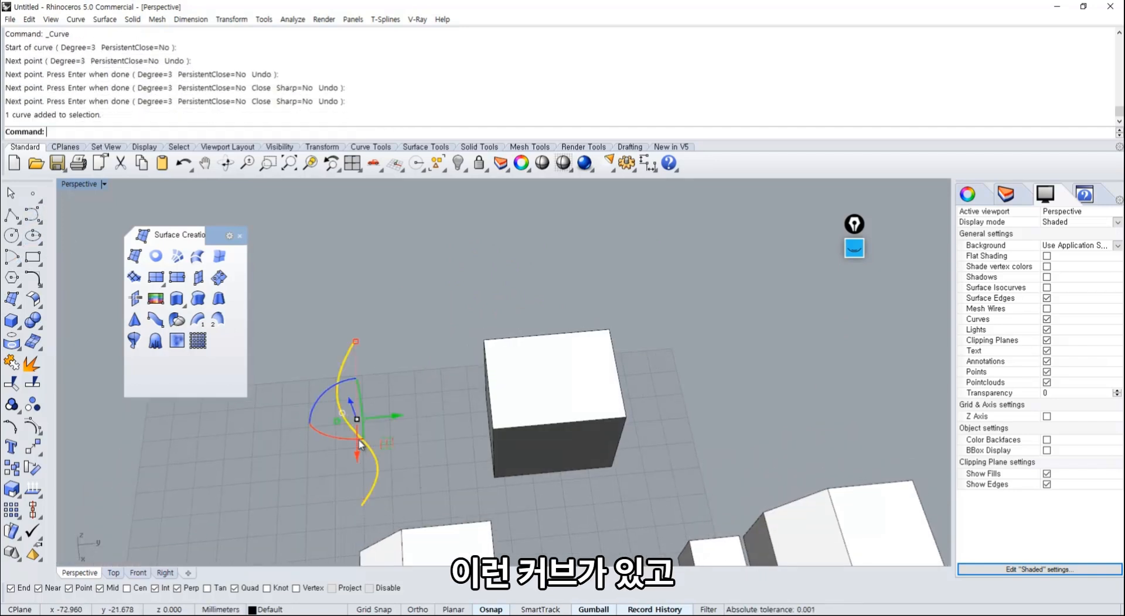
# Step: Shift the S-curve away from the box and paste two raised copies, forming three offset curves stacked at different heights
pyautogui.moveTo(336, 421); pyautogui.dragTo(320, 425)
pyautogui.moveTo(335, 426); pyautogui.dragTo(390, 418, button='right')
pyautogui.hotkey('ctrl', 'c')
pyautogui.hotkey('ctrl', 'v')
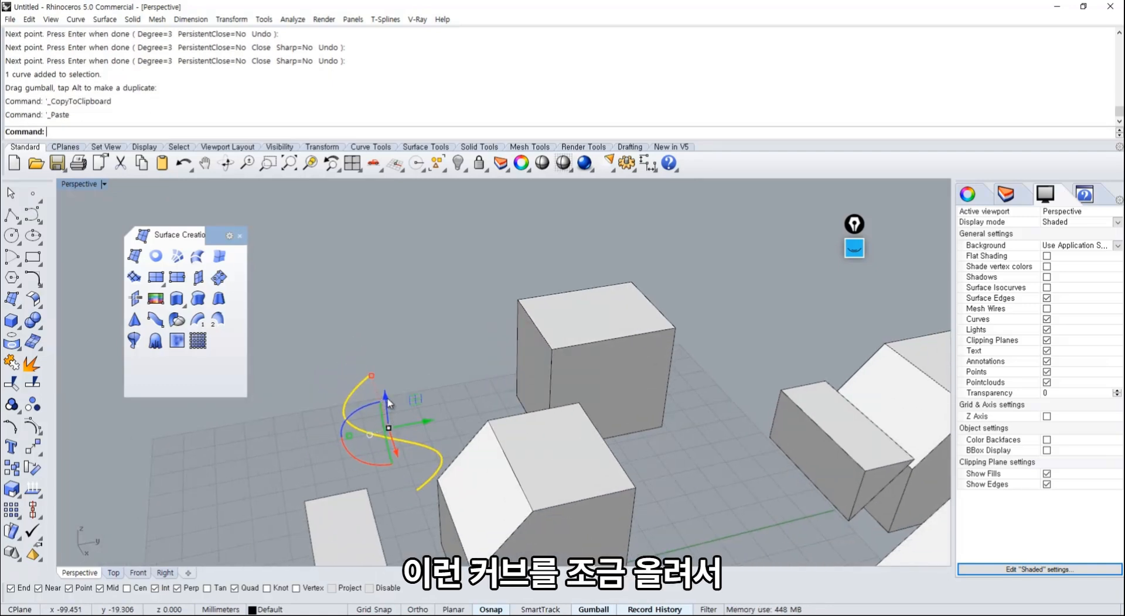
pyautogui.moveTo(382, 381); pyautogui.dragTo(381, 287)
pyautogui.moveTo(421, 329); pyautogui.dragTo(430, 240)
pyautogui.hotkey('ctrl', 'c')
pyautogui.hotkey('ctrl', 'v')
pyautogui.click(393, 333)
pyautogui.moveTo(384, 372); pyautogui.dragTo(455, 377, button='right')
# Step: Try lofting the three stacked S-curves into a surface from the highest to the lowest
pyautogui.click(197, 256)
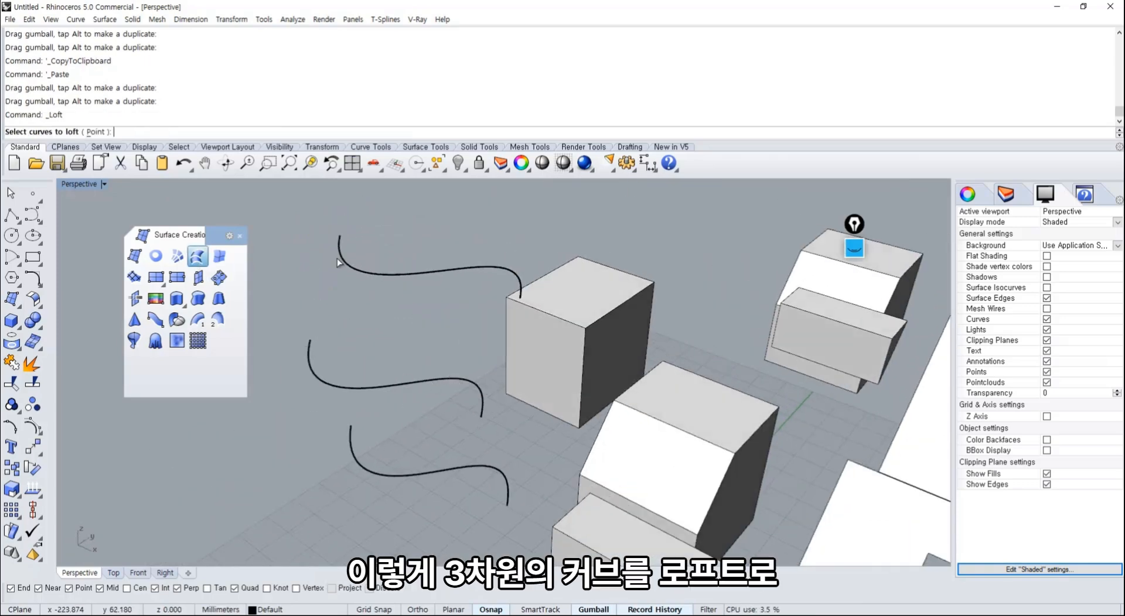
pyautogui.click(340, 261)
pyautogui.click(309, 351)
pyautogui.click(349, 439)
pyautogui.press('Return')
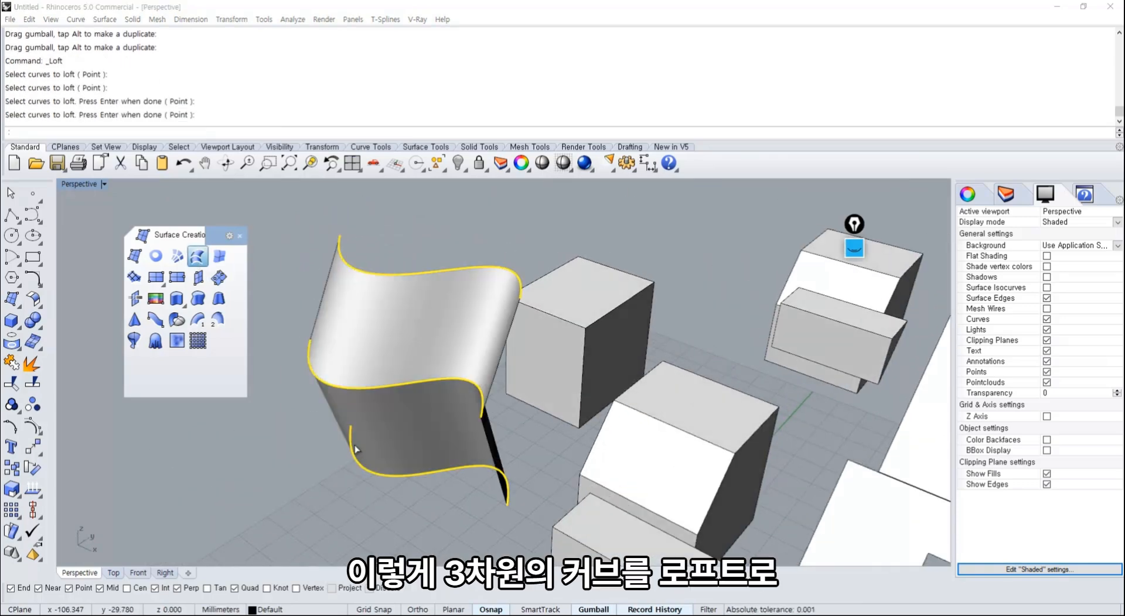
pyautogui.press('Return')
pyautogui.press('Return')
pyautogui.hotkey('ctrl', 'z')
# Step: Loft the three stacked S-curves into a rounded surface with the Normal style
pyautogui.click(198, 256)
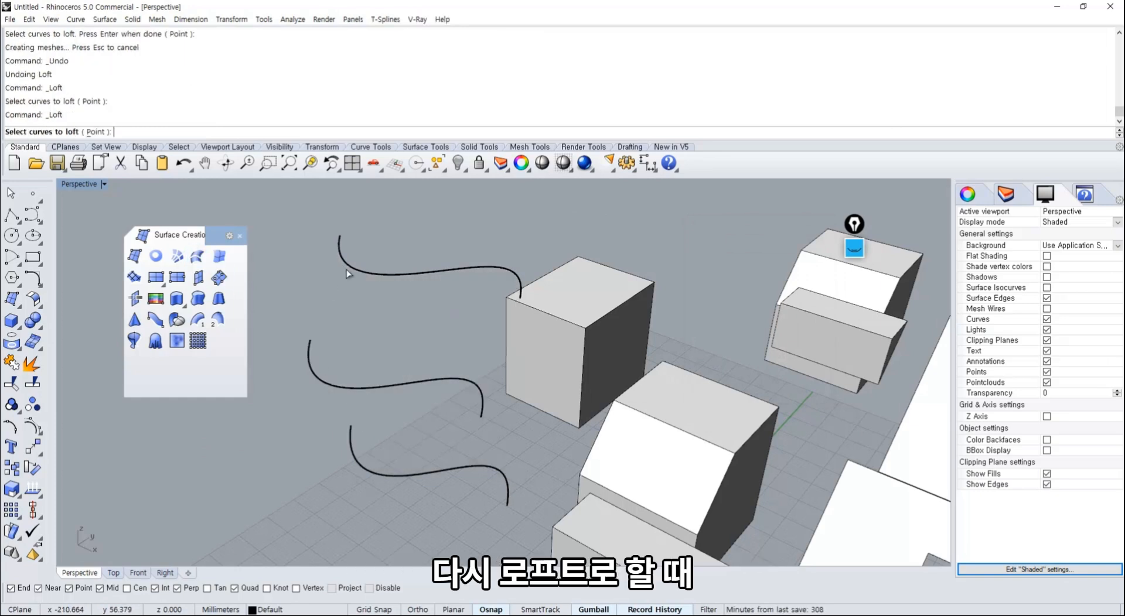
pyautogui.click(349, 263)
pyautogui.click(307, 354)
pyautogui.click(351, 443)
pyautogui.press('Return')
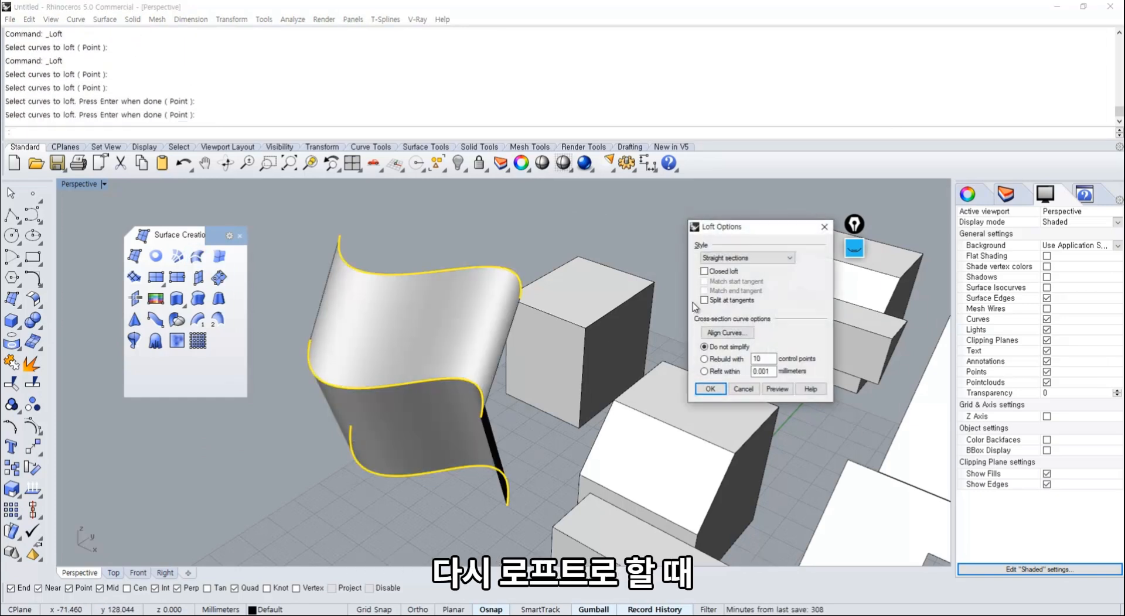
pyautogui.click(746, 258)
pyautogui.click(727, 266)
pyautogui.moveTo(738, 229); pyautogui.dragTo(539, 210)
pyautogui.click(576, 373)
pyautogui.moveTo(369, 407); pyautogui.dragTo(366, 371, button='right')
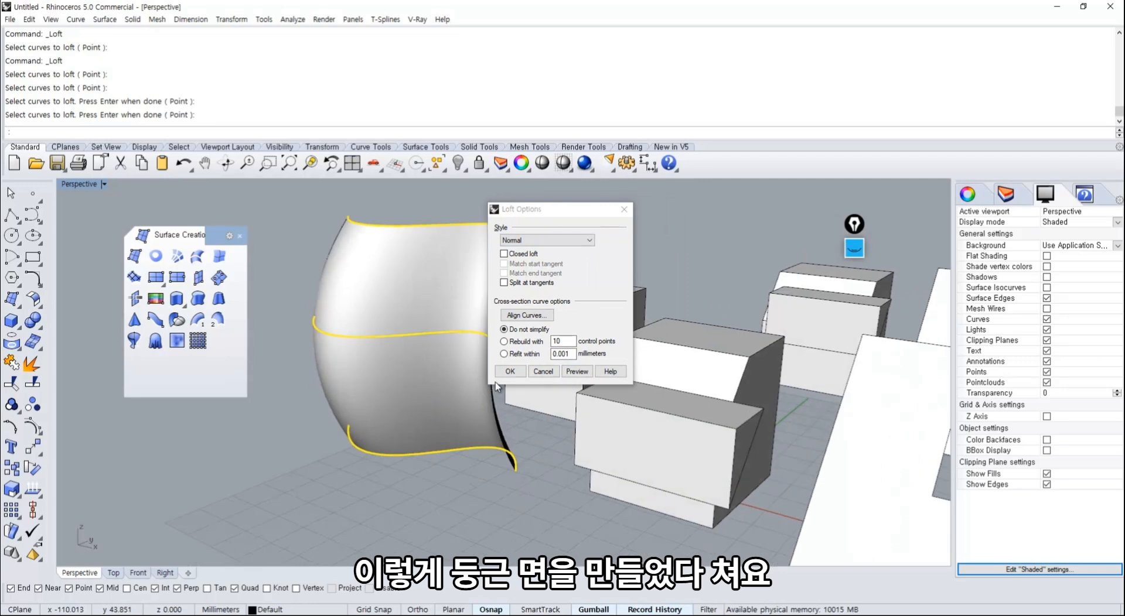
pyautogui.click(510, 372)
# Step: Try tilting the lofted surface away from its source curves
pyautogui.moveTo(421, 410); pyautogui.dragTo(378, 432, button='right')
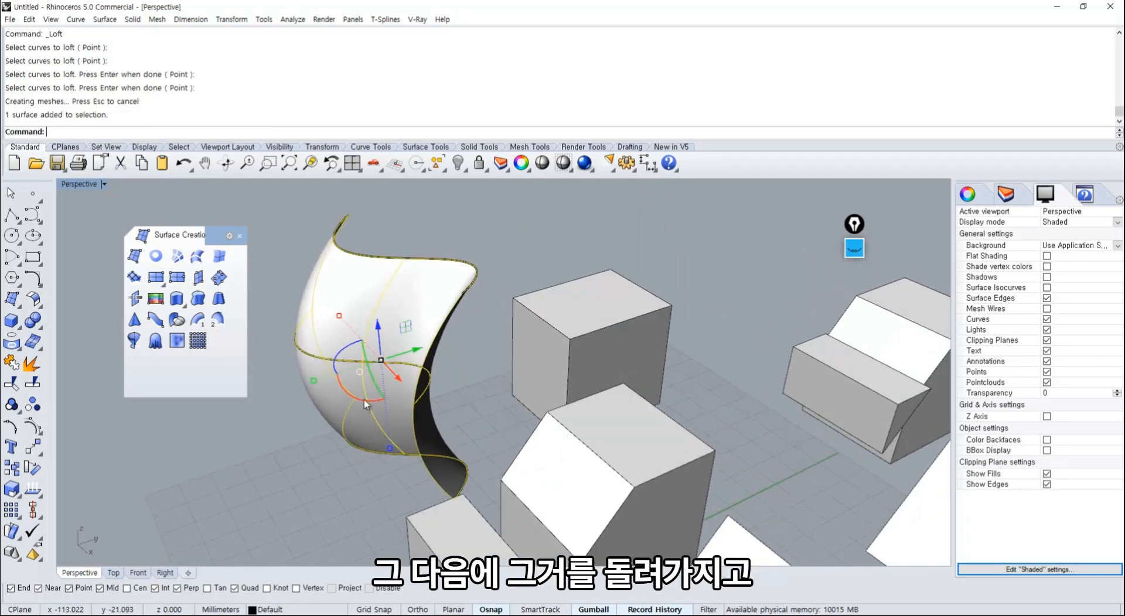
pyautogui.moveTo(364, 399); pyautogui.dragTo(388, 376)
pyautogui.press('Return')
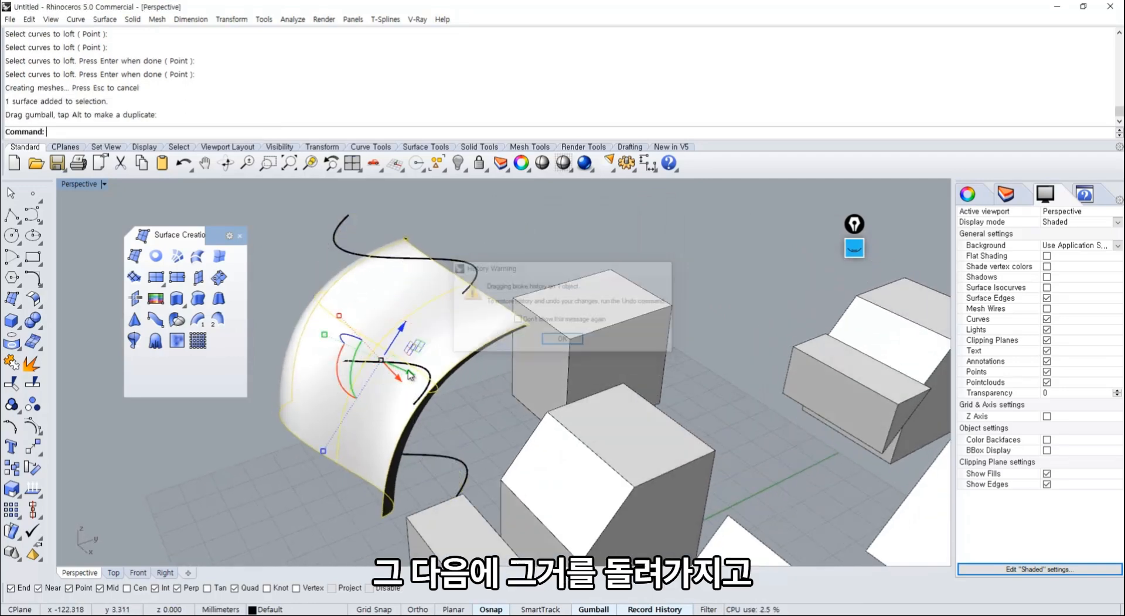
pyautogui.hotkey('ctrl', 'z')
pyautogui.hotkey('ctrl', 'z')
# Step: Move the lofted surface sideways onto the box and turn off history recording
pyautogui.moveTo(497, 404); pyautogui.dragTo(410, 352, button='right')
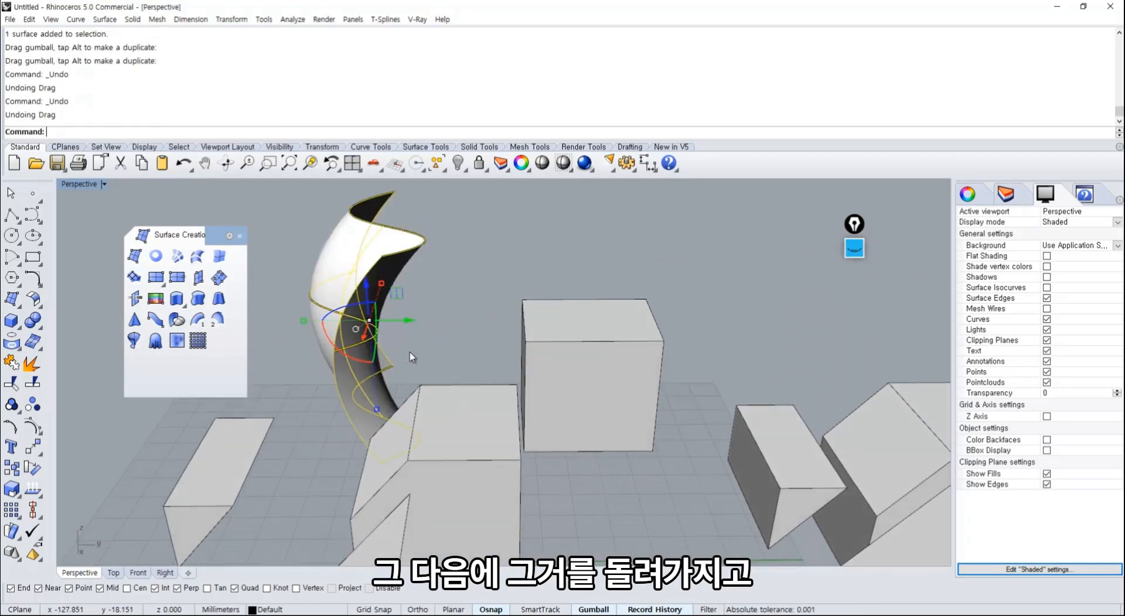
pyautogui.moveTo(417, 319); pyautogui.dragTo(618, 322)
pyautogui.click(566, 345)
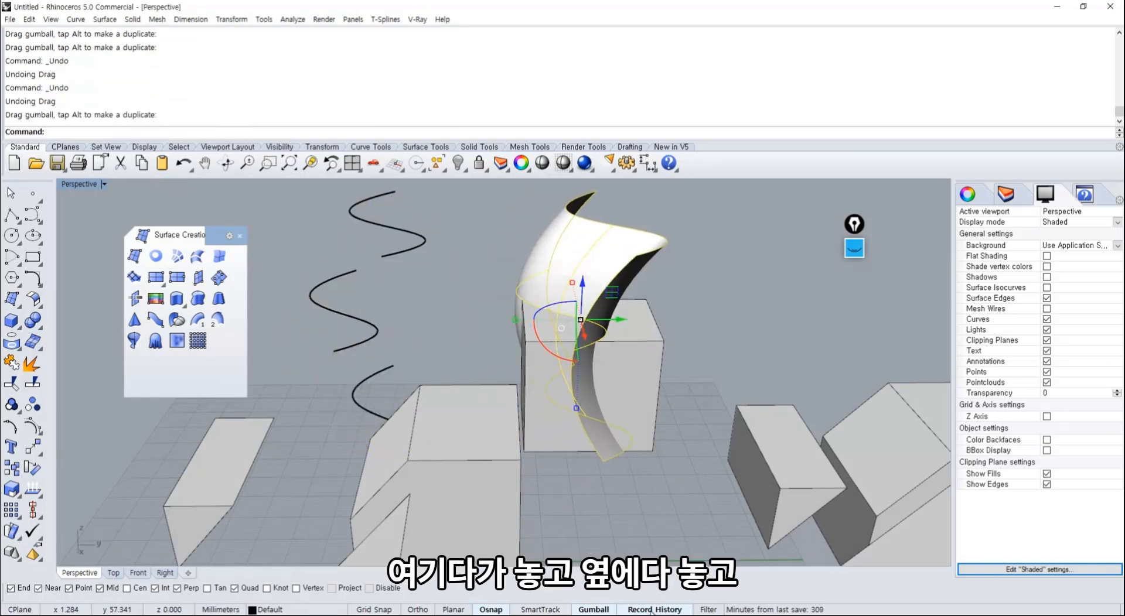
pyautogui.click(654, 609)
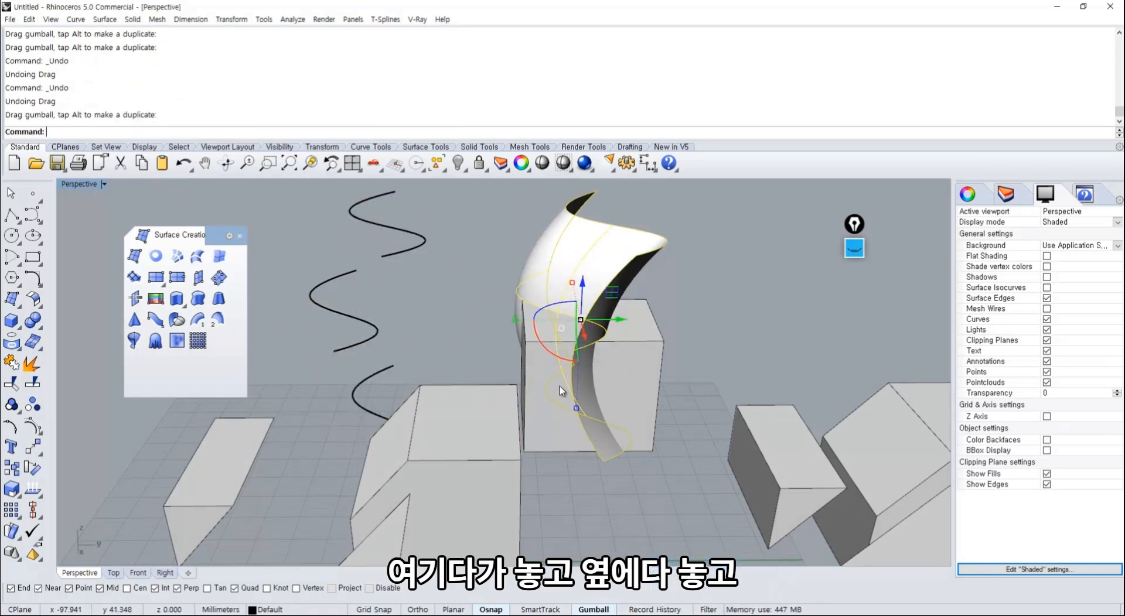
# Step: Tilt the lofted surface and shift it until it passes completely through a corner of the box
pyautogui.moveTo(562, 358); pyautogui.dragTo(529, 349)
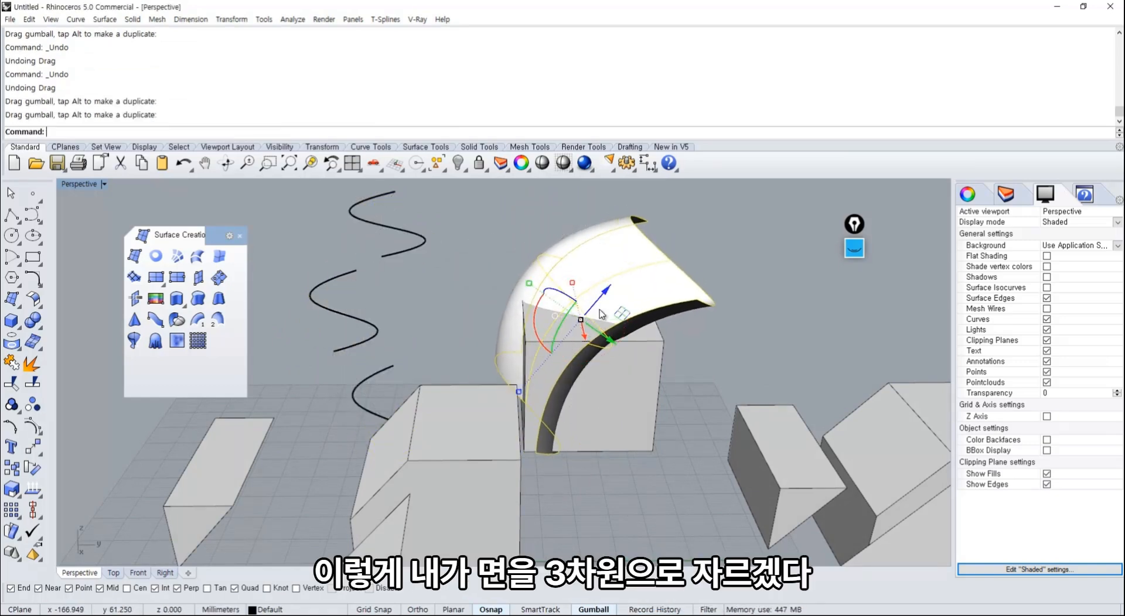
pyautogui.moveTo(605, 301)
pyautogui.mouseDown()
pyautogui.moveTo(580, 329)
pyautogui.moveTo(595, 319)
pyautogui.mouseUp()
pyautogui.moveTo(614, 396); pyautogui.dragTo(707, 436, button='right')
pyautogui.moveTo(542, 328); pyautogui.dragTo(548, 358)
pyautogui.moveTo(563, 352); pyautogui.dragTo(645, 335, button='right')
pyautogui.scroll(6, 511, 322)
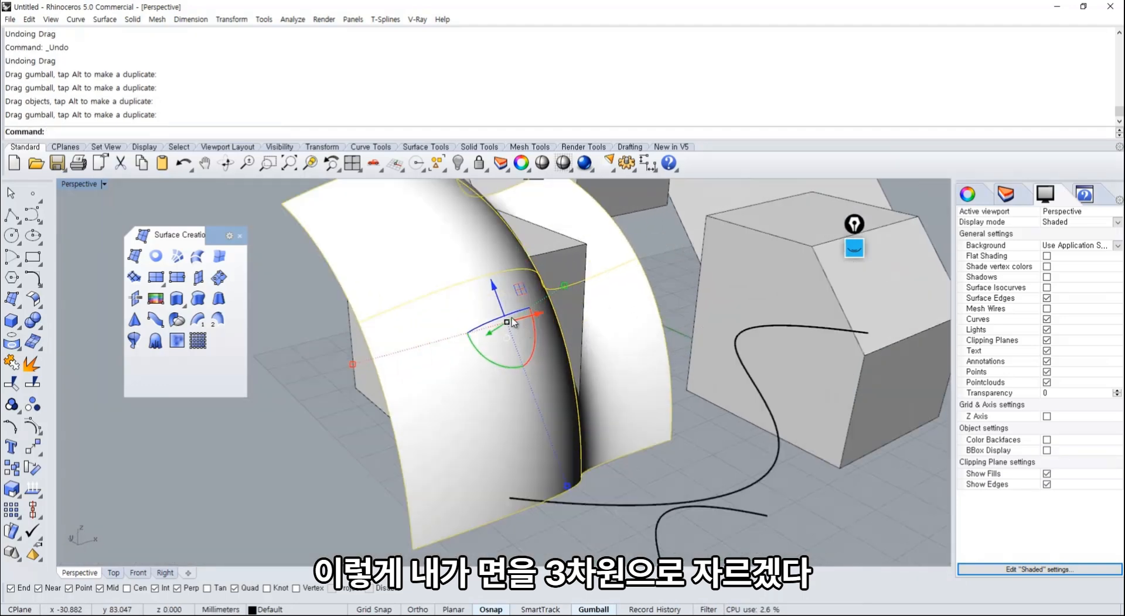
pyautogui.moveTo(493, 331); pyautogui.dragTo(489, 334)
pyautogui.click(364, 412)
# Step: Split the box using the tilted lofted surface as the cutting object
pyautogui.moveTo(374, 405); pyautogui.dragTo(156, 405, button='right')
pyautogui.click(32, 382)
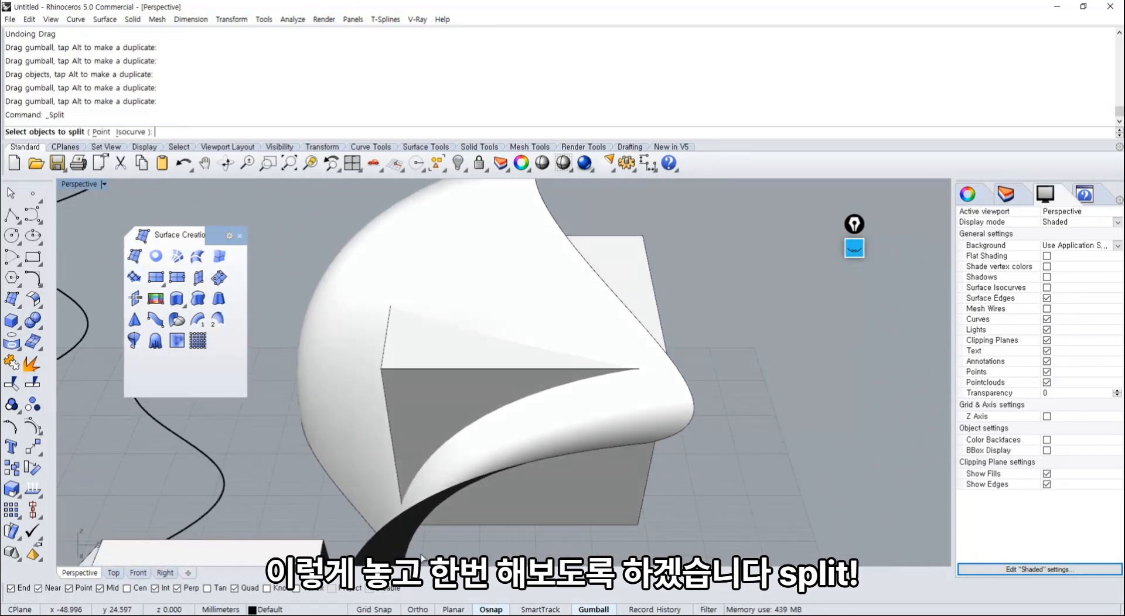
pyautogui.click(526, 493)
pyautogui.press('Return')
pyautogui.click(674, 412)
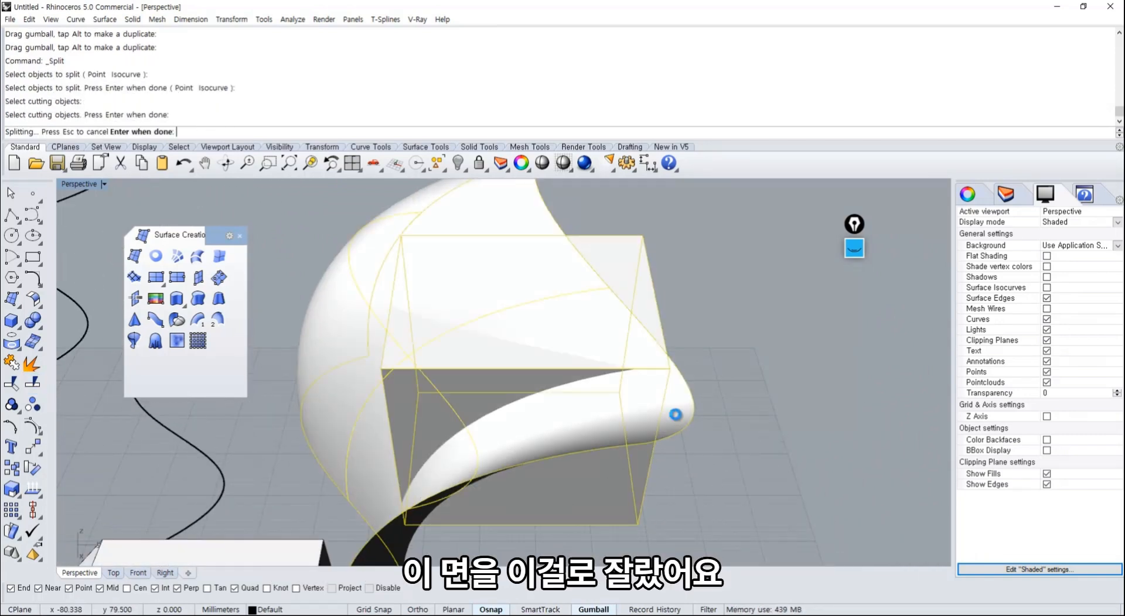
pyautogui.press('Return')
# Step: Pull the larger box piece aside to examine its open cut, and undo the moves
pyautogui.moveTo(644, 305); pyautogui.dragTo(885, 316)
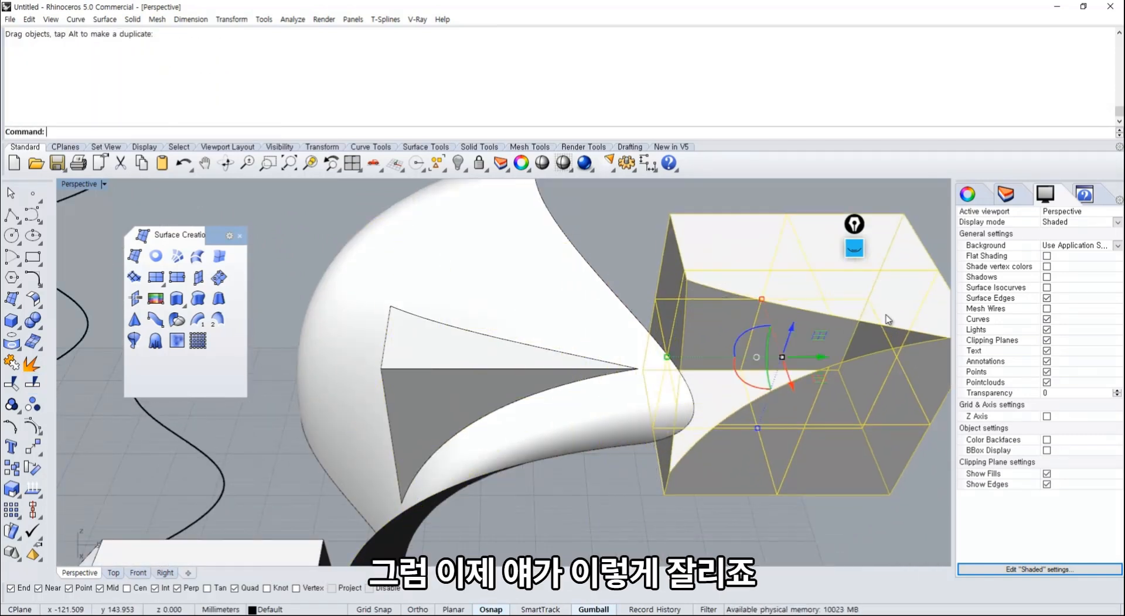
pyautogui.moveTo(796, 417); pyautogui.dragTo(641, 338, button='right')
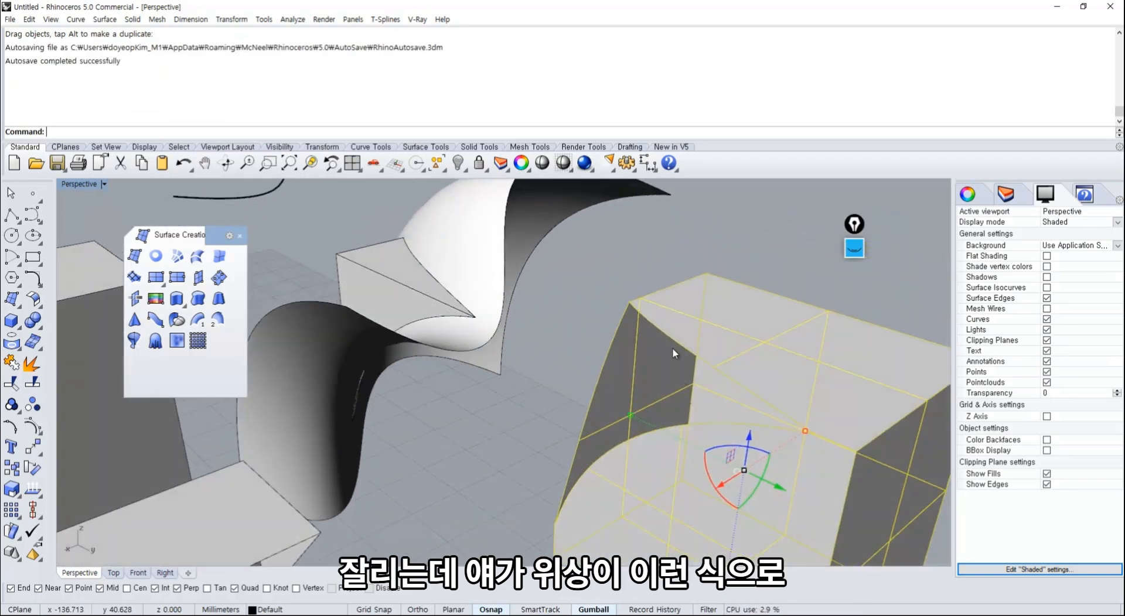
pyautogui.hotkey('ctrl', 'z')
pyautogui.click(669, 387)
pyautogui.moveTo(668, 387); pyautogui.dragTo(583, 399, button='right')
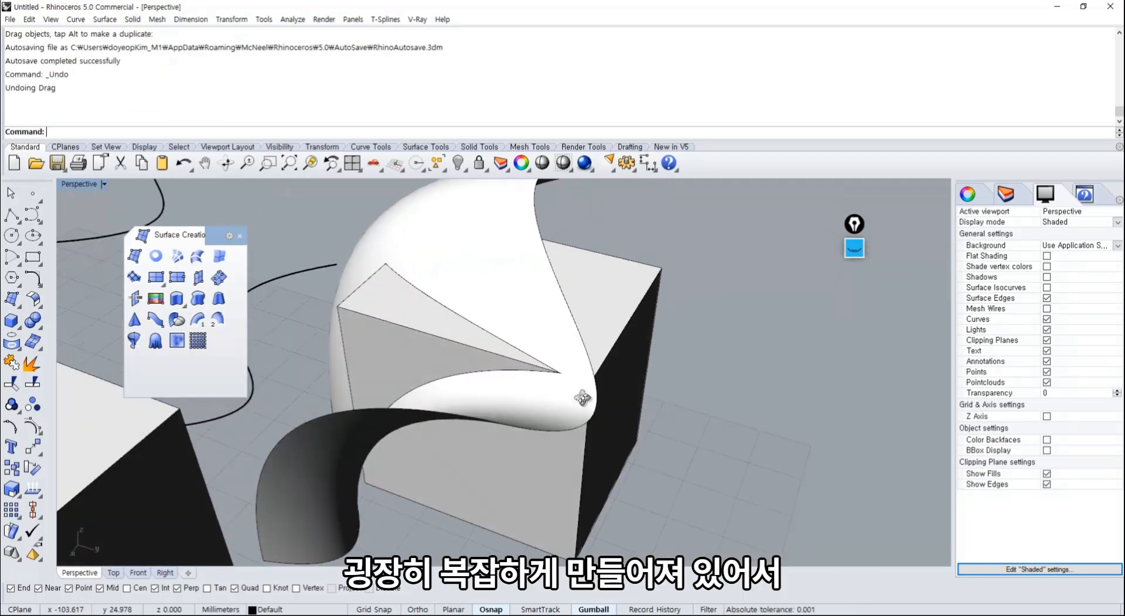
pyautogui.moveTo(609, 326); pyautogui.dragTo(889, 326)
pyautogui.click(619, 278)
pyautogui.moveTo(620, 279)
pyautogui.mouseDown(button='right')
pyautogui.moveTo(685, 330)
pyautogui.moveTo(643, 282)
pyautogui.moveTo(609, 286)
pyautogui.mouseUp(button='right')
pyautogui.hotkey('ctrl', 'z')
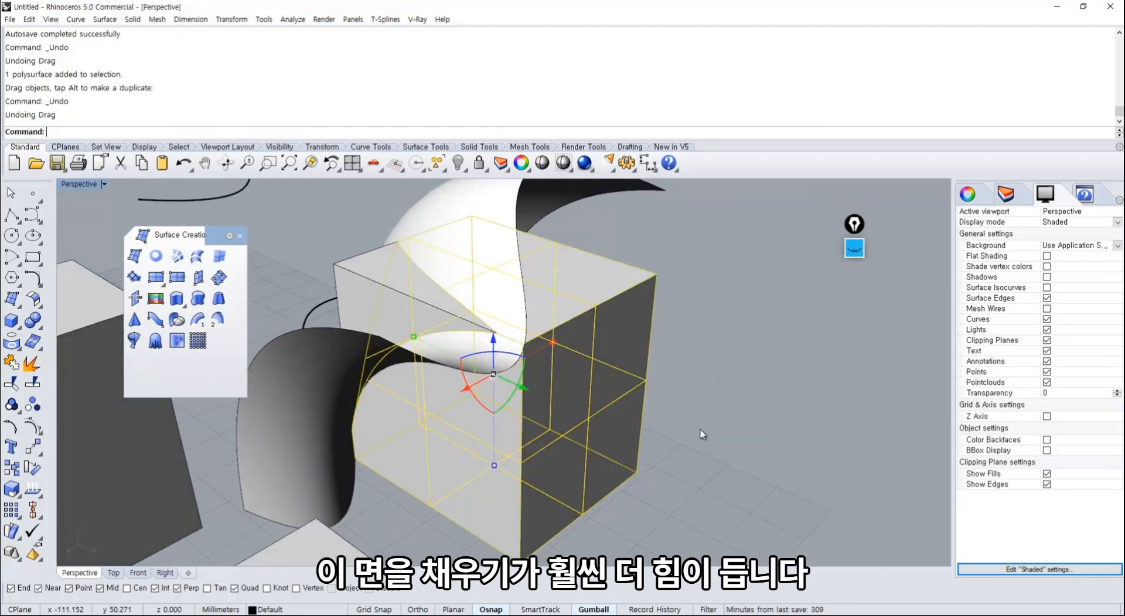
pyautogui.press('Escape')
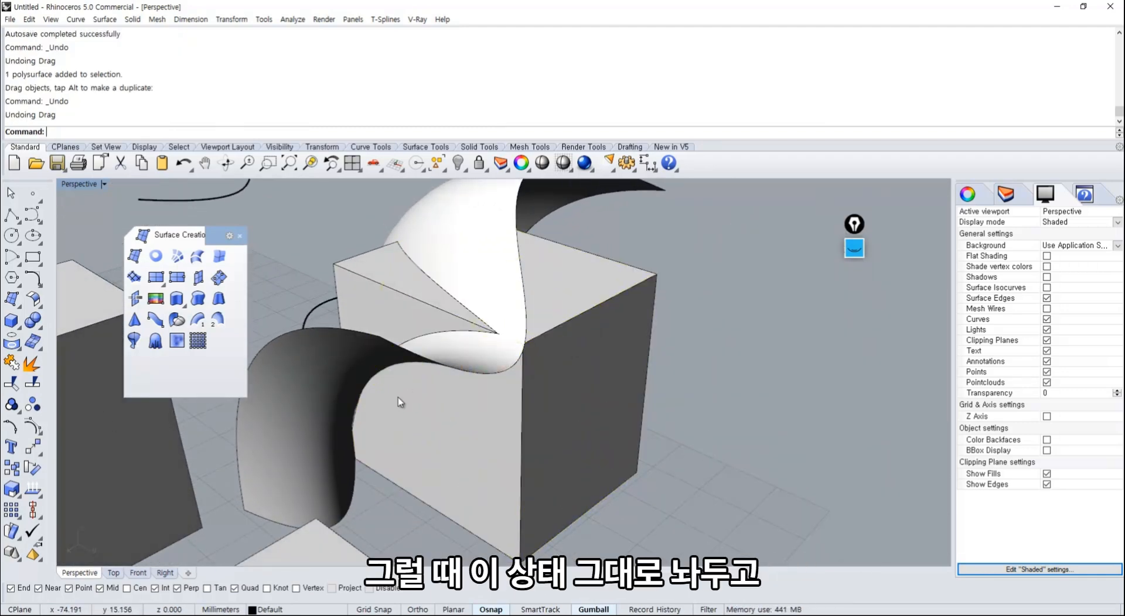
# Step: Split the lofted surface using the larger box piece as the cutting object
pyautogui.click(33, 383)
pyautogui.click(252, 446)
pyautogui.press('Return')
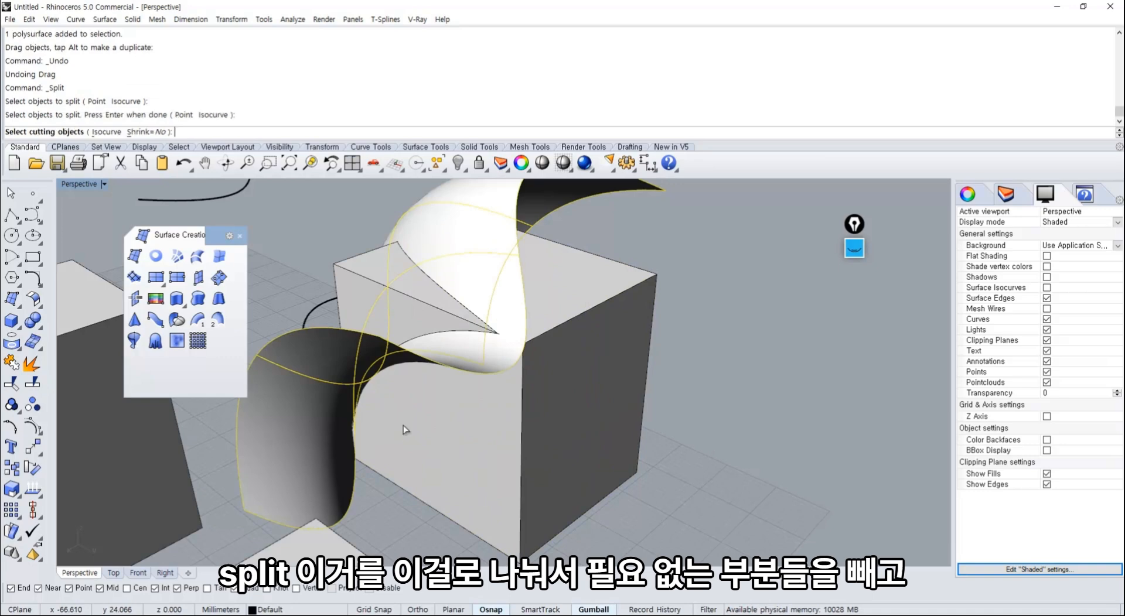
pyautogui.click(404, 425)
pyautogui.press('Return')
# Step: Move the surplus outer part of the lofted surface and the small cut-off corner piece away from the box
pyautogui.moveTo(338, 360); pyautogui.dragTo(277, 246)
pyautogui.moveTo(375, 268); pyautogui.dragTo(388, 250)
pyautogui.hotkey('ctrl', 'z')
pyautogui.moveTo(316, 324); pyautogui.dragTo(414, 362, button='right')
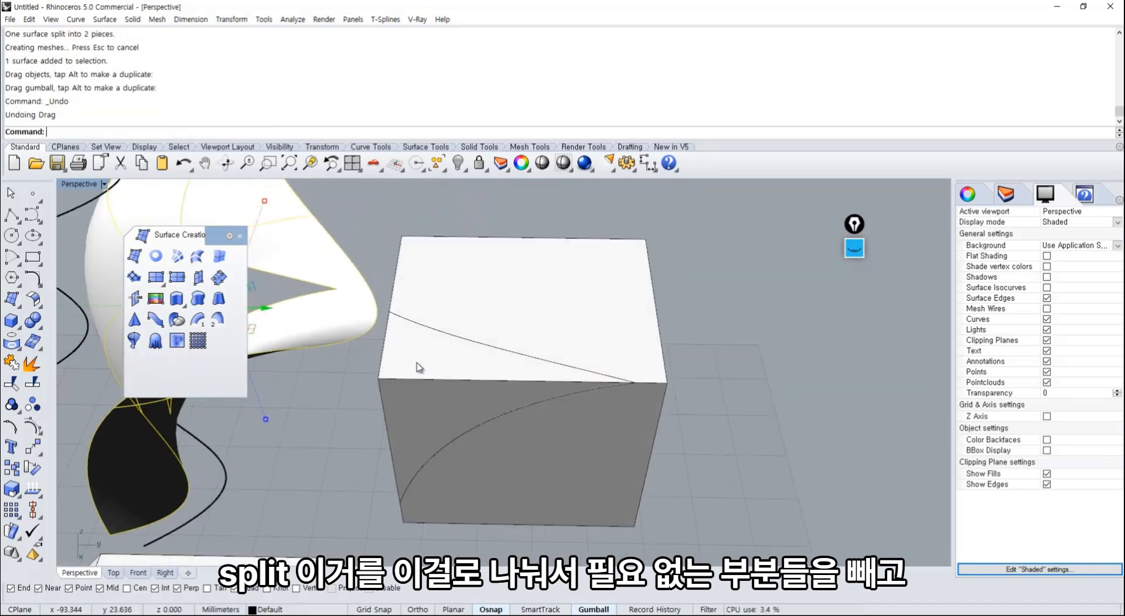
pyautogui.moveTo(460, 370); pyautogui.dragTo(140, 422)
pyautogui.moveTo(264, 464); pyautogui.dragTo(457, 456, button='right')
# Step: Move the larger box piece clear and join it with its curved cut face into one closed polysurface
pyautogui.click(569, 403)
pyautogui.click(548, 323)
pyautogui.moveTo(662, 417); pyautogui.dragTo(525, 352, button='right')
pyautogui.moveTo(540, 383); pyautogui.dragTo(590, 323)
pyautogui.click(743, 395)
pyautogui.moveTo(697, 404); pyautogui.dragTo(532, 372, button='right')
pyautogui.moveTo(717, 244); pyautogui.dragTo(488, 444)
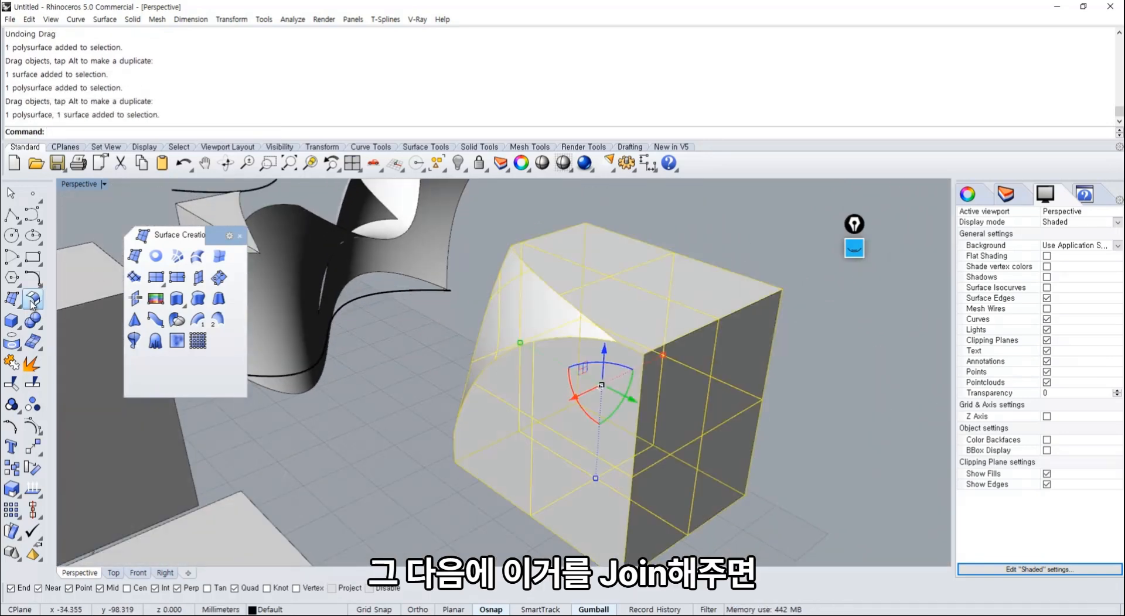
pyautogui.click(12, 368)
pyautogui.click(477, 469)
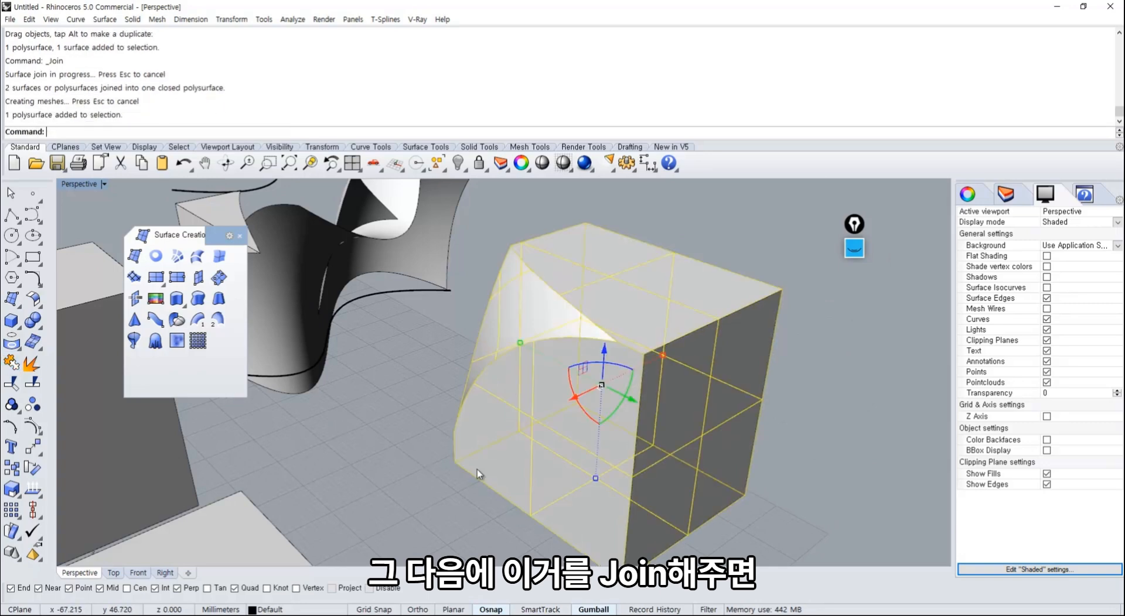
# Step: Deselect the joined box piece and examine its curved cut face alongside the other cut pieces
pyautogui.moveTo(477, 469); pyautogui.dragTo(509, 327, button='right')
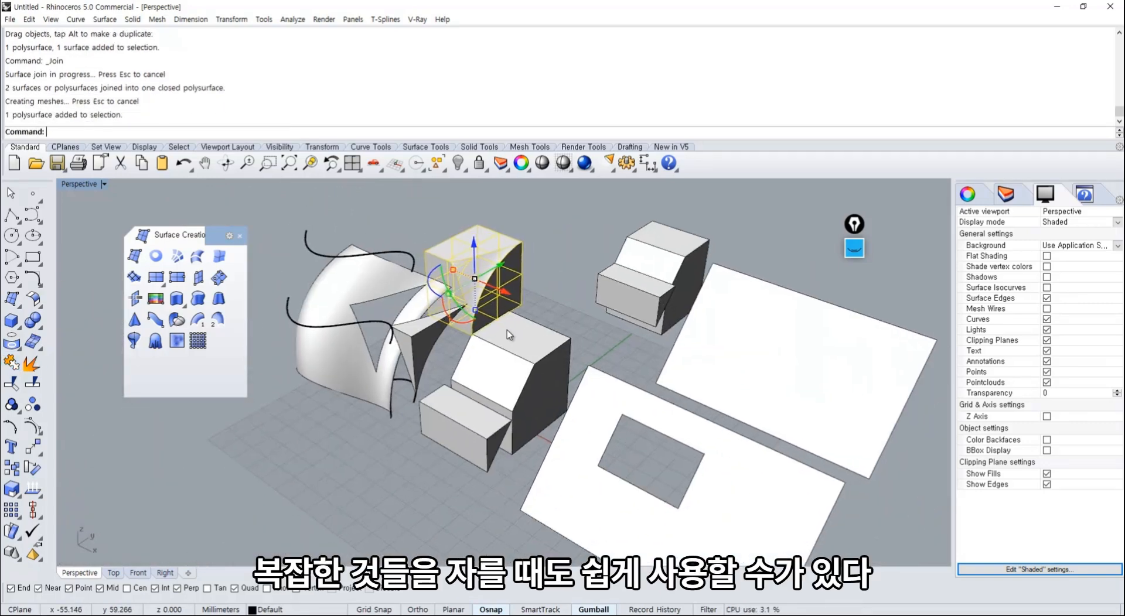
pyautogui.click(363, 427)
pyautogui.moveTo(366, 427); pyautogui.dragTo(473, 383, button='right')
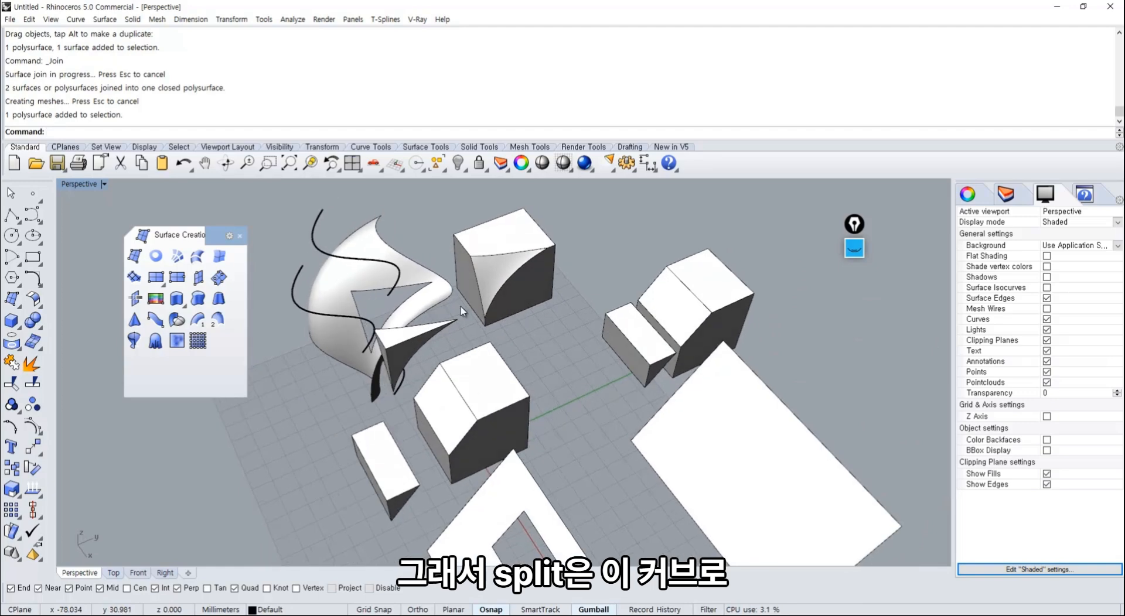
pyautogui.scroll(2, 461, 292)
pyautogui.scroll(2, 462, 291)
pyautogui.keyDown('shift'); pyautogui.moveTo(492, 315); pyautogui.dragTo(501, 363, button='right'); pyautogui.keyUp('shift')
# Step: Write the red pen note "커브 → 커브" over the viewport and circle it
pyautogui.click(854, 248)
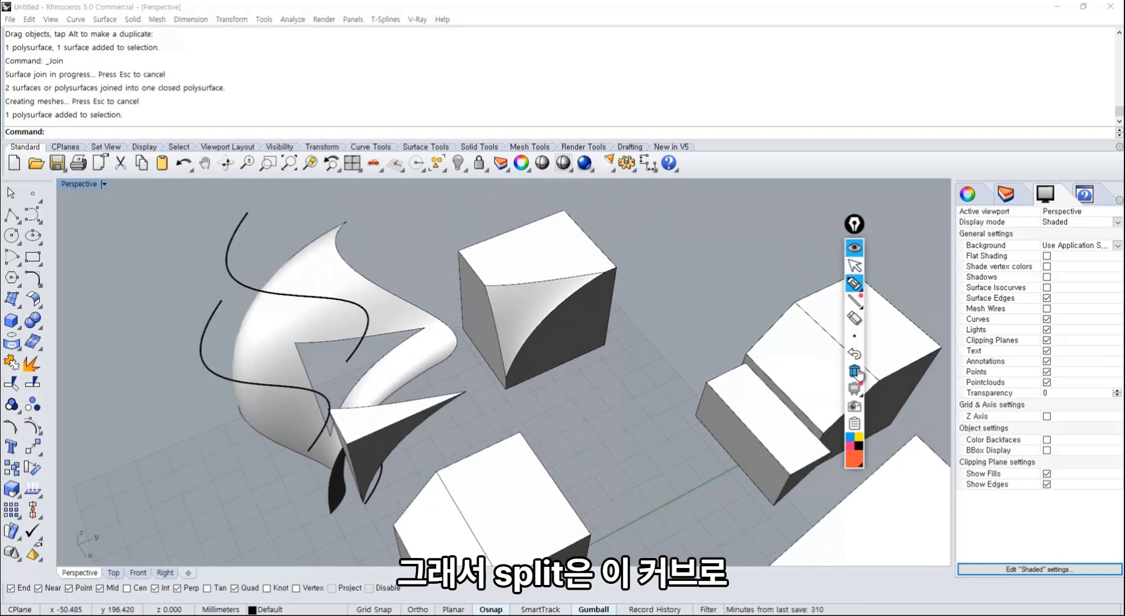
pyautogui.moveTo(408, 275); pyautogui.dragTo(394, 292)
pyautogui.moveTo(410, 280); pyautogui.dragTo(419, 279)
pyautogui.moveTo(420, 267); pyautogui.dragTo(428, 294)
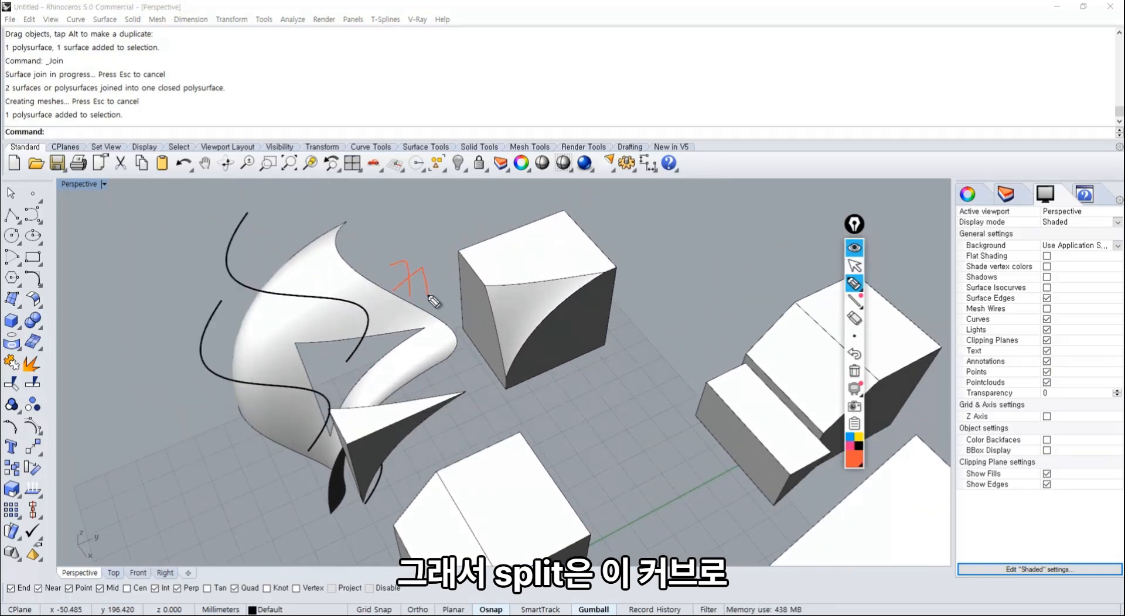
pyautogui.moveTo(478, 253); pyautogui.dragTo(492, 271)
pyautogui.moveTo(519, 237)
pyautogui.mouseDown()
pyautogui.moveTo(535, 242)
pyautogui.moveTo(552, 282)
pyautogui.mouseUp()
pyautogui.moveTo(563, 225); pyautogui.dragTo(568, 264)
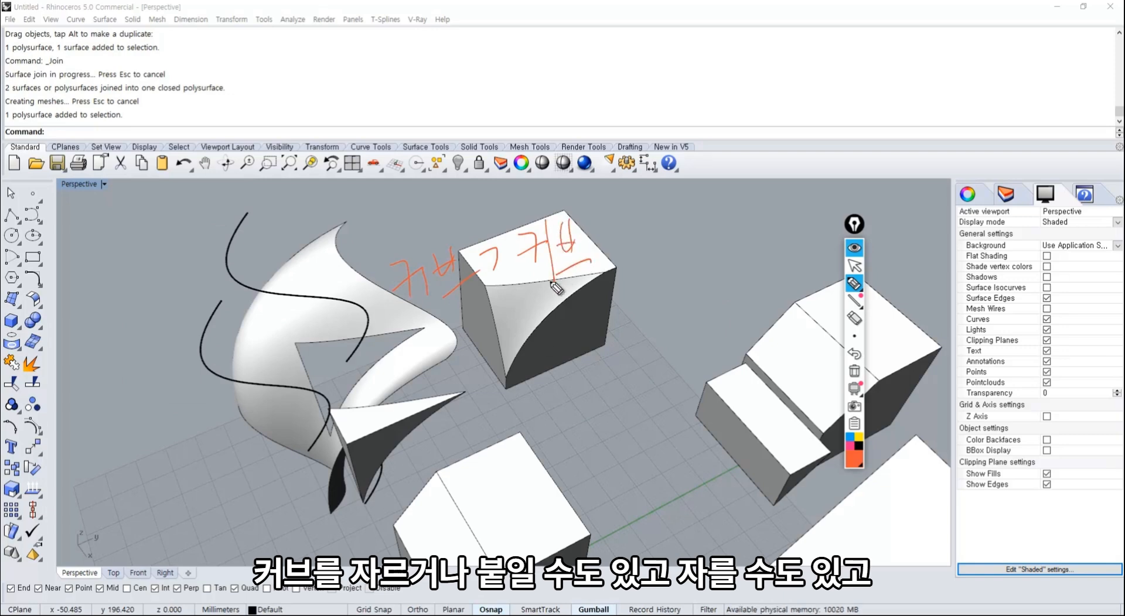
pyautogui.moveTo(497, 319)
pyautogui.mouseDown()
pyautogui.moveTo(398, 336)
pyautogui.moveTo(602, 196)
pyautogui.moveTo(503, 330)
pyautogui.mouseUp()
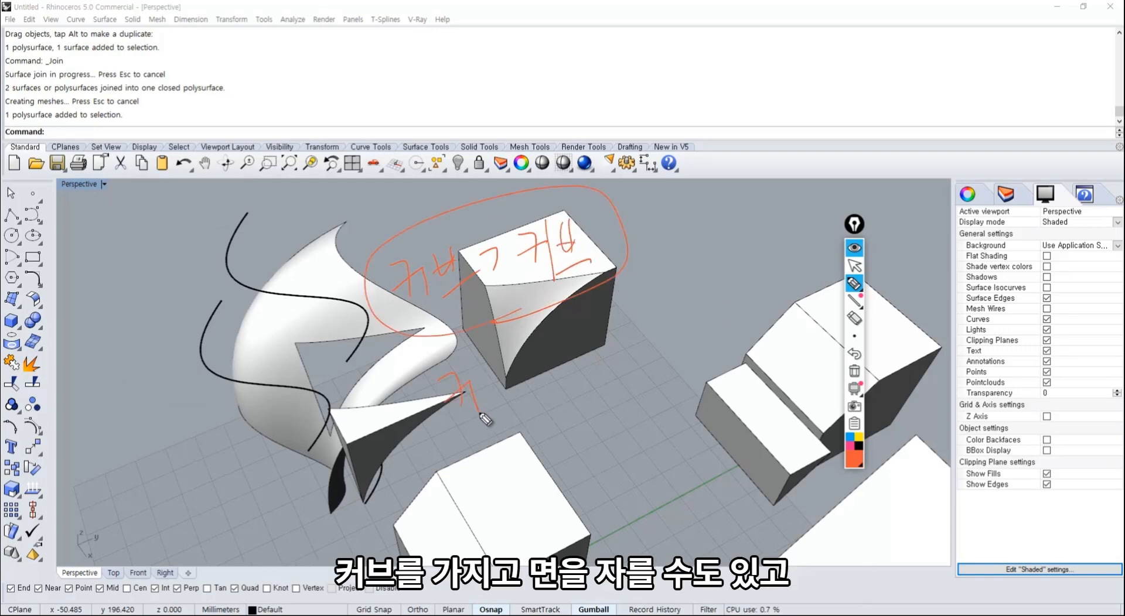
# Step: Add the pen notes "커브 → 면", with 면 circled, and "면 → 커브" below the first note
pyautogui.moveTo(485, 391); pyautogui.dragTo(510, 399)
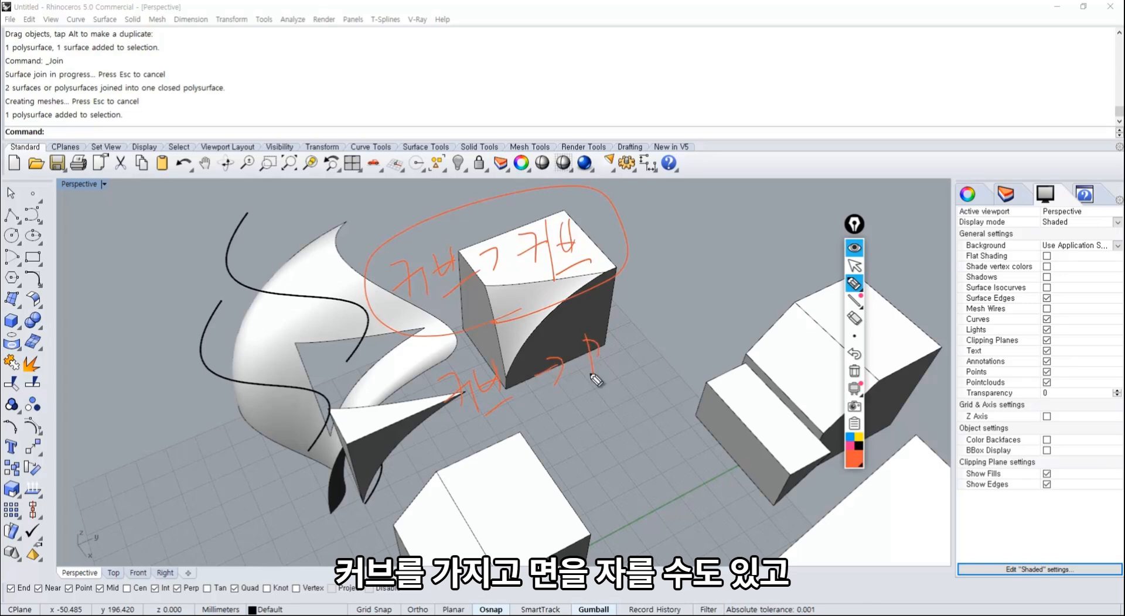
pyautogui.moveTo(612, 305); pyautogui.dragTo(637, 321)
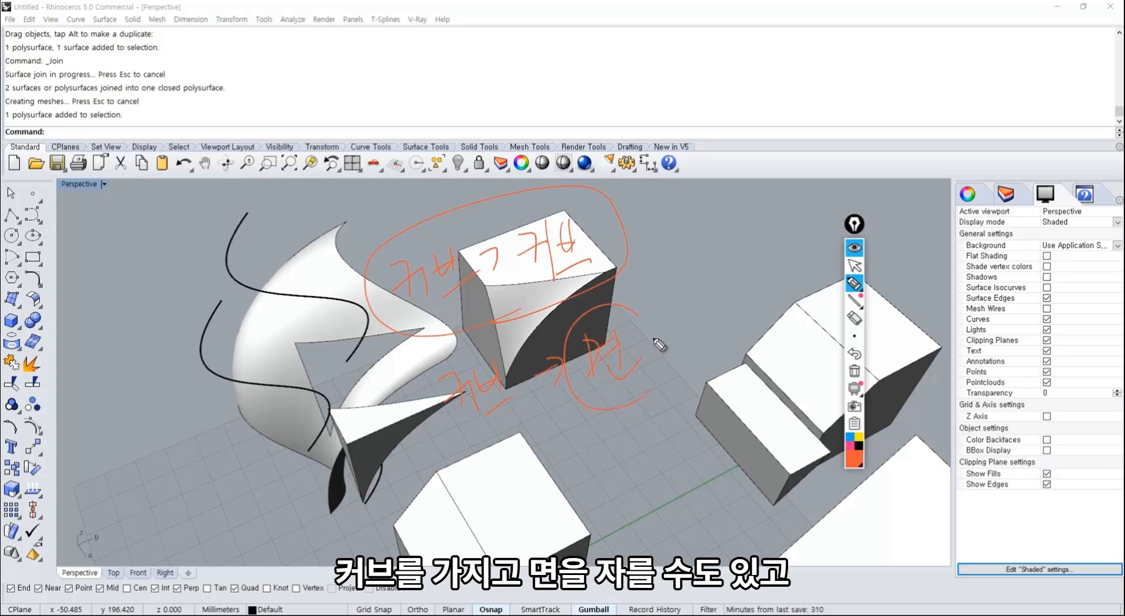
pyautogui.moveTo(486, 471); pyautogui.dragTo(549, 499)
pyautogui.moveTo(564, 475)
pyautogui.mouseDown()
pyautogui.moveTo(594, 454)
pyautogui.moveTo(594, 468)
pyautogui.mouseUp()
pyautogui.moveTo(611, 438); pyautogui.dragTo(627, 434)
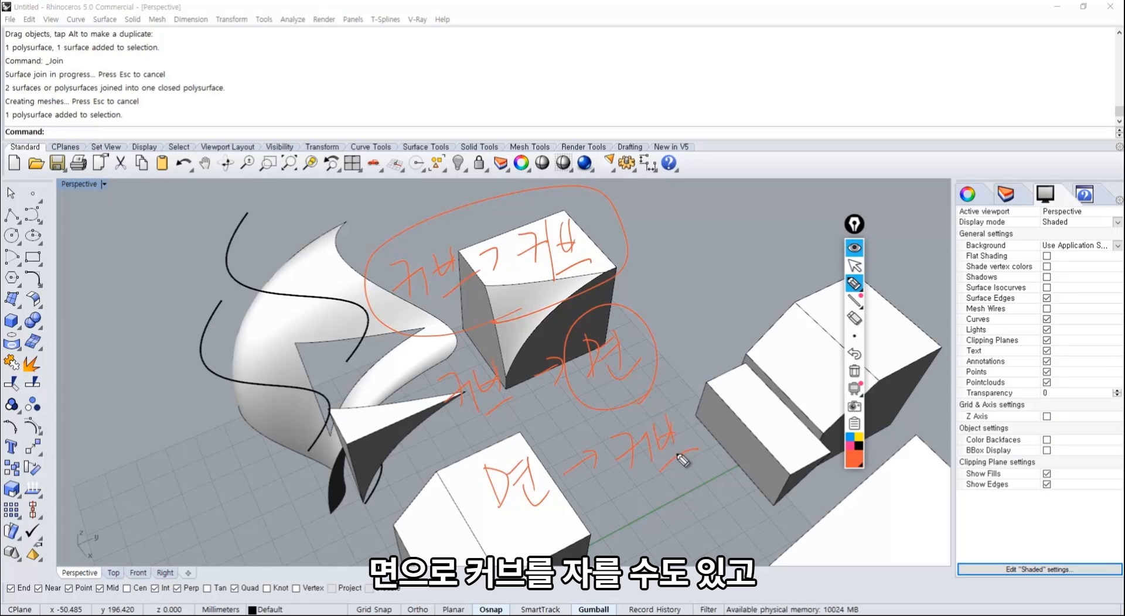
# Step: Add the pen note "면 → 솔리드" with the solid circled and a return arrow, and close the annotation overlay
pyautogui.moveTo(155, 394); pyautogui.dragTo(160, 433)
pyautogui.moveTo(151, 448); pyautogui.dragTo(182, 434)
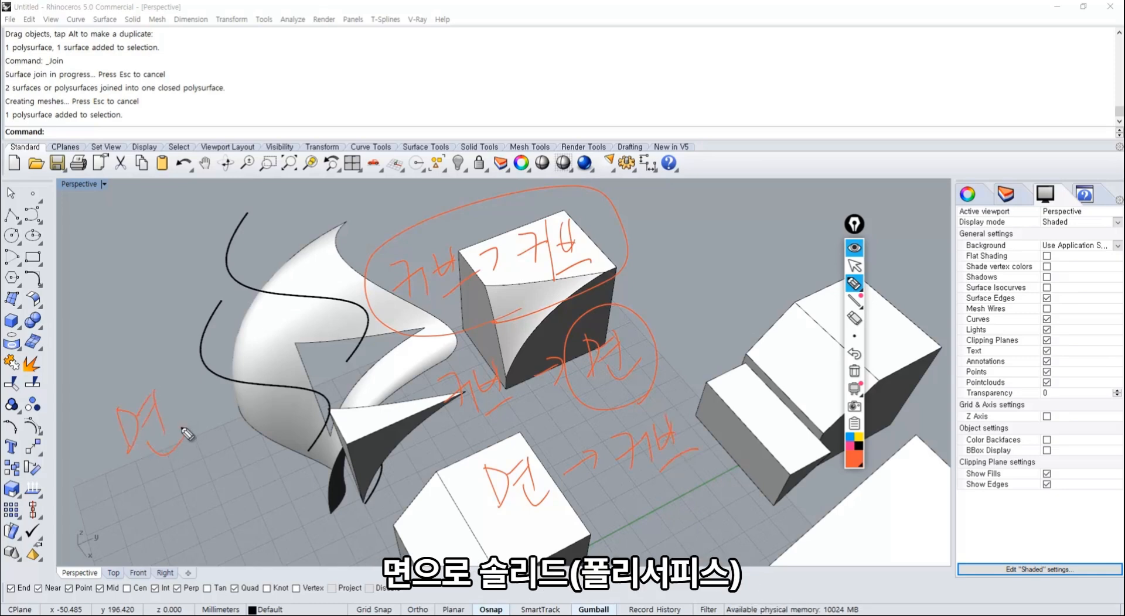
pyautogui.moveTo(223, 354); pyautogui.dragTo(222, 404)
pyautogui.moveTo(223, 381); pyautogui.dragTo(236, 384)
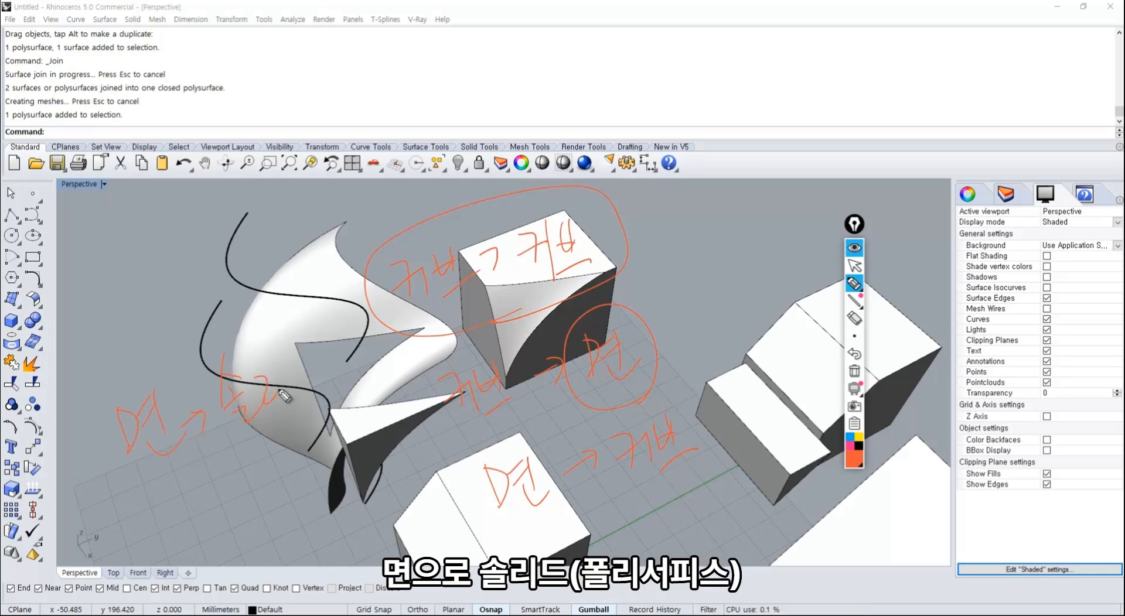
pyautogui.moveTo(279, 425)
pyautogui.mouseDown()
pyautogui.moveTo(290, 454)
pyautogui.moveTo(312, 445)
pyautogui.mouseUp()
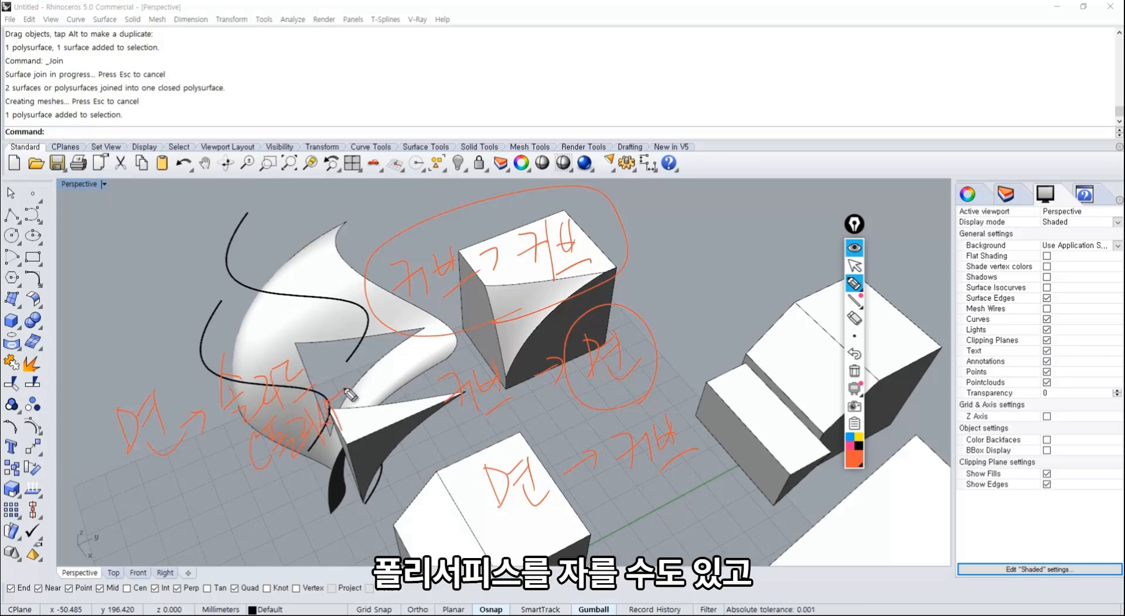
pyautogui.moveTo(373, 377); pyautogui.dragTo(375, 410)
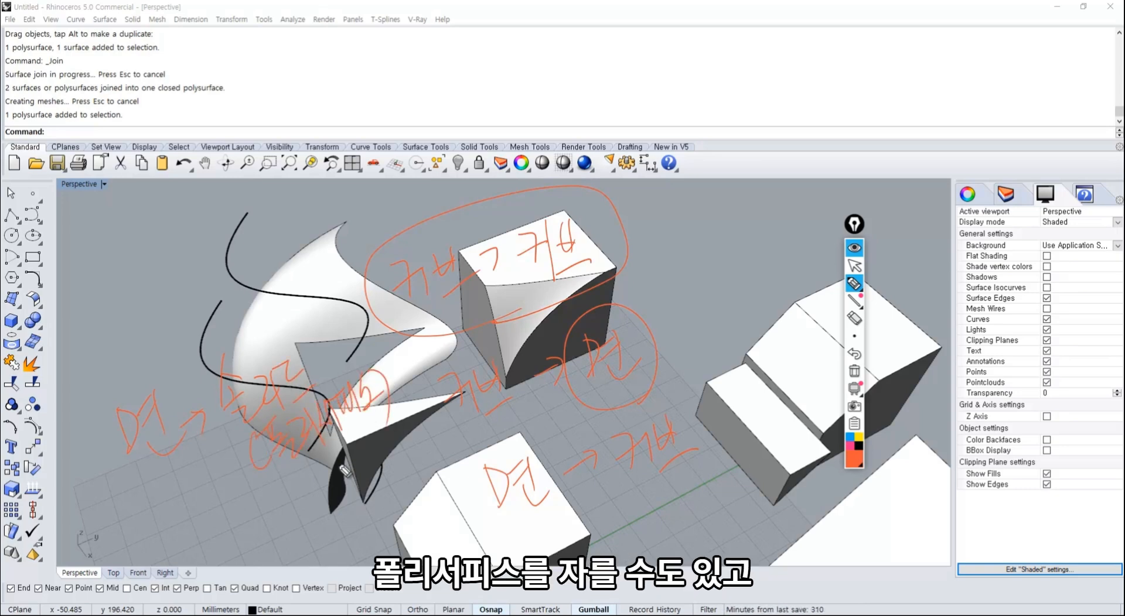
pyautogui.moveTo(201, 404)
pyautogui.mouseDown()
pyautogui.moveTo(389, 363)
pyautogui.moveTo(207, 364)
pyautogui.mouseUp()
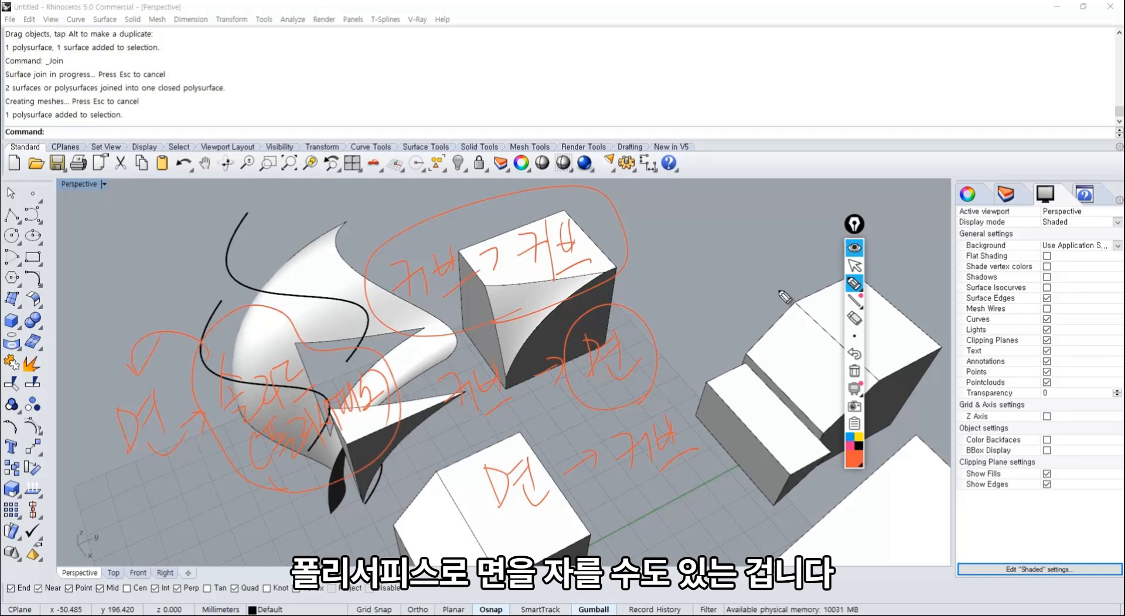
pyautogui.click(854, 249)
pyautogui.scroll(-4, 585, 351)
pyautogui.moveTo(507, 358)
pyautogui.mouseDown(button='right')
pyautogui.moveTo(533, 391)
pyautogui.moveTo(550, 381)
pyautogui.moveTo(518, 357)
pyautogui.mouseUp(button='right')
pyautogui.click(978, 615)
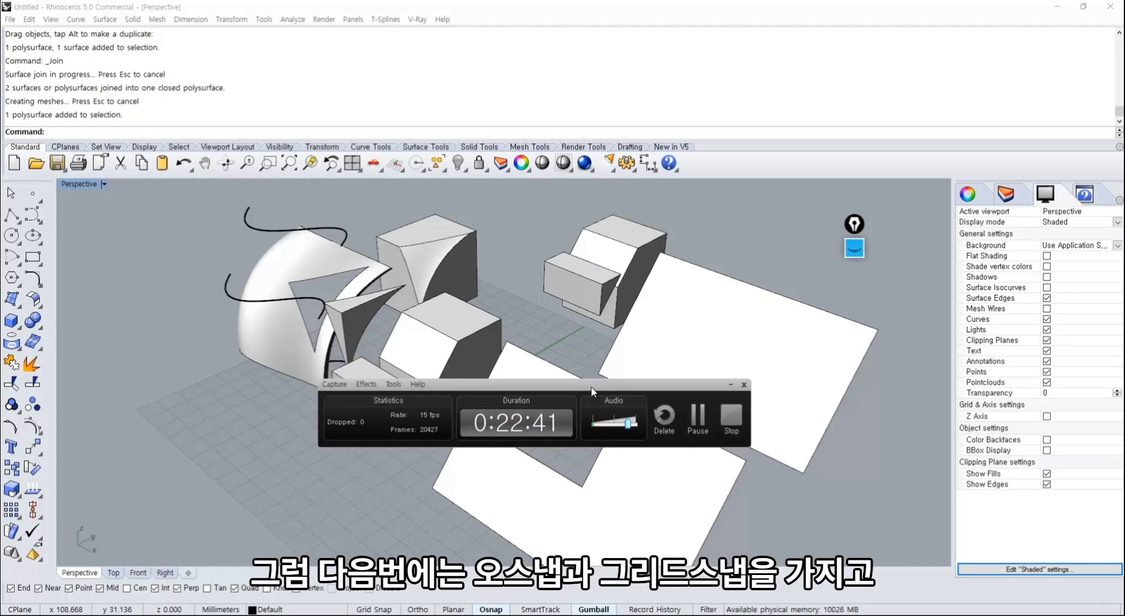
pyautogui.moveTo(426, 381); pyautogui.dragTo(346, 371)
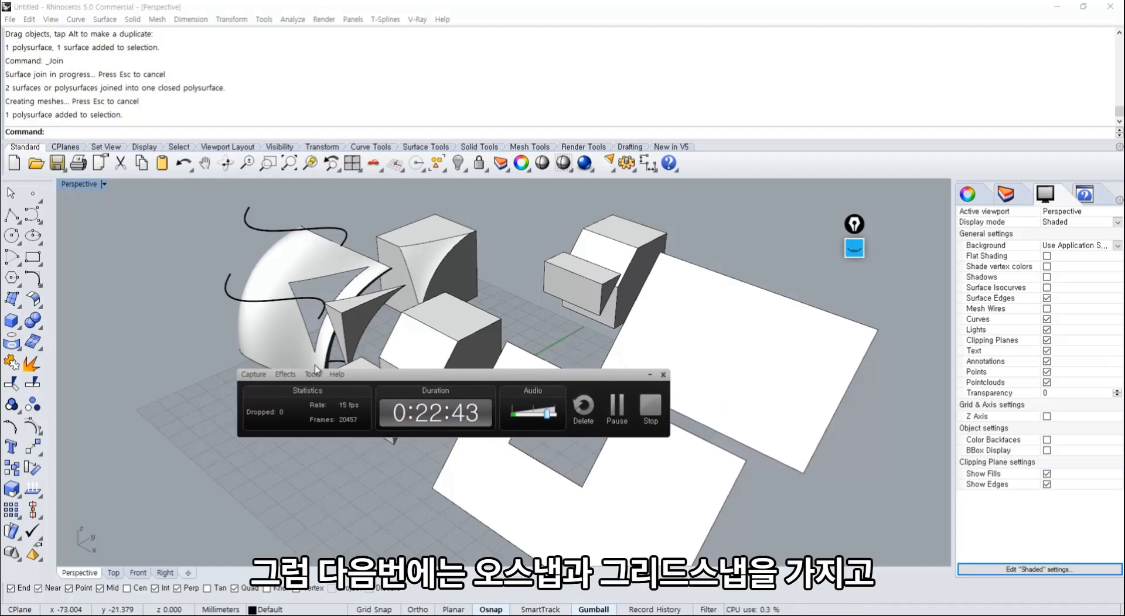